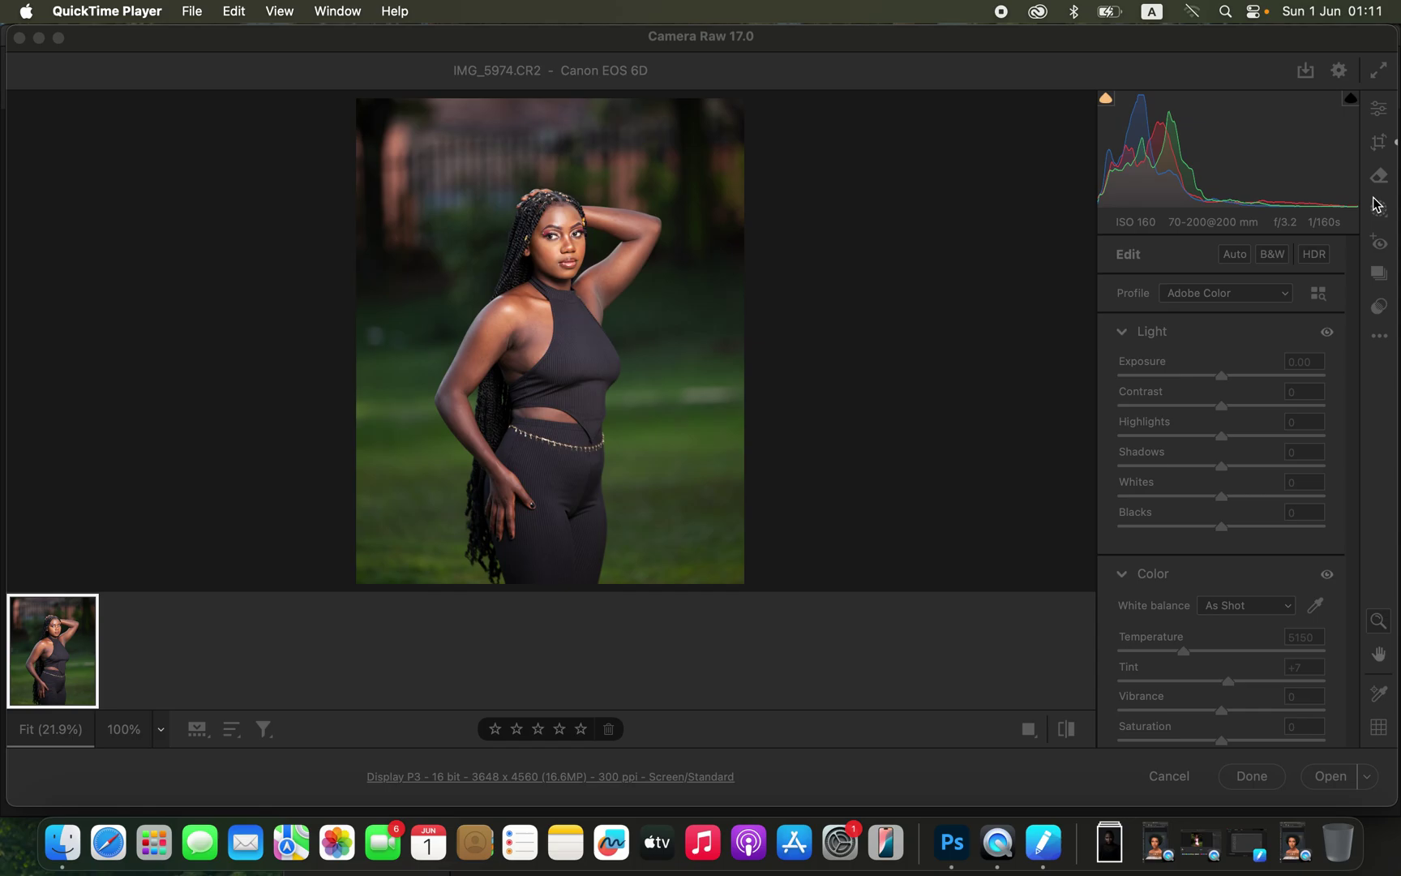
# Set Exposure to +0.20, Contrast +9, Highlights -84, Shadows +49, Whites -61 and Blacks -15, and warm the white balance temperature to about 5550
pyautogui.click(1095, 370)
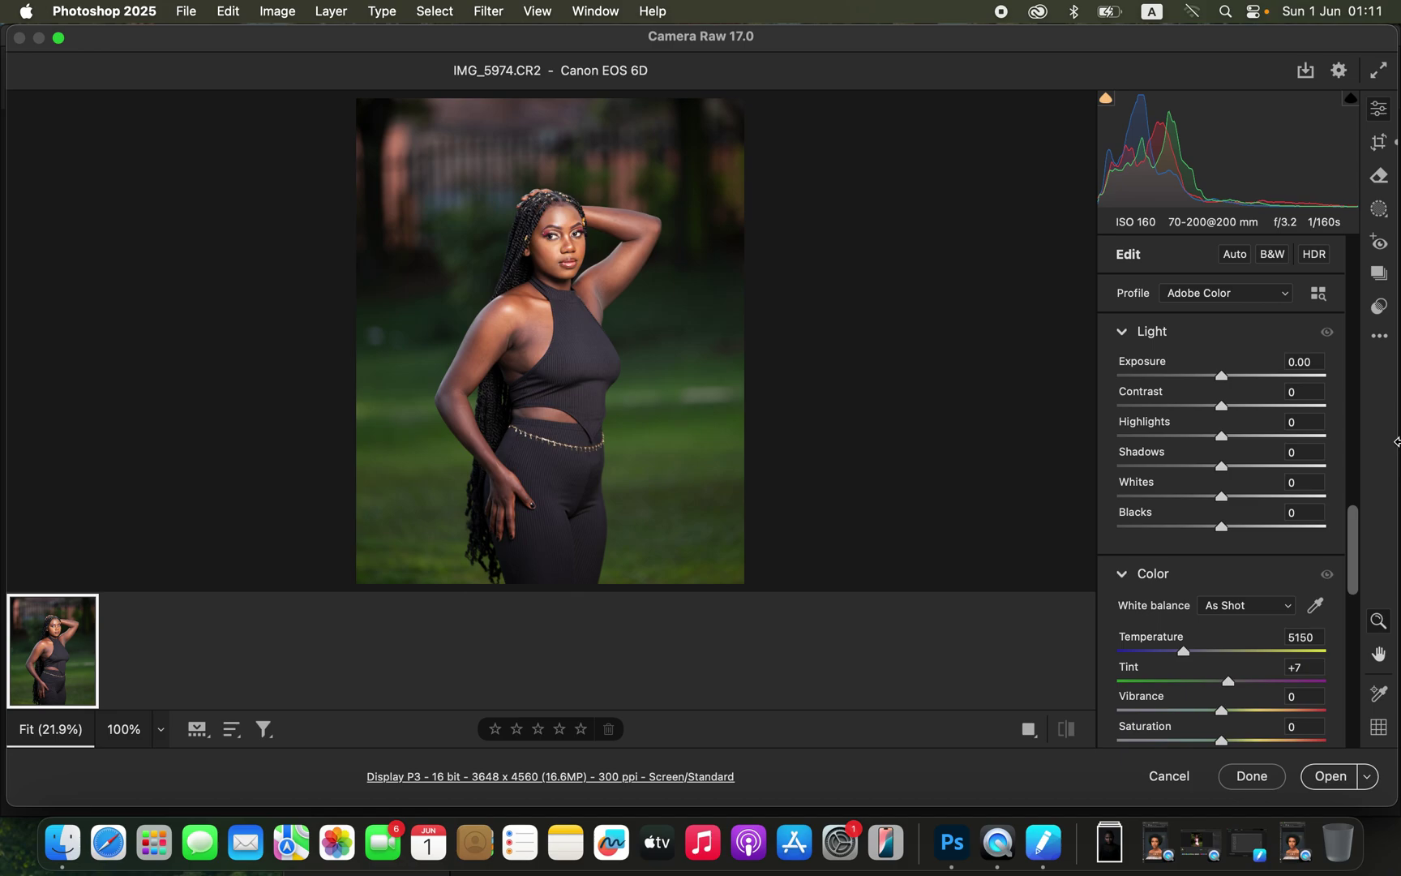
pyautogui.click(1145, 436)
pyautogui.moveTo(1145, 437); pyautogui.dragTo(1134, 436)
pyautogui.moveTo(1149, 500); pyautogui.dragTo(1206, 527)
pyautogui.click(1184, 497)
pyautogui.moveTo(1238, 472); pyautogui.dragTo(1273, 470)
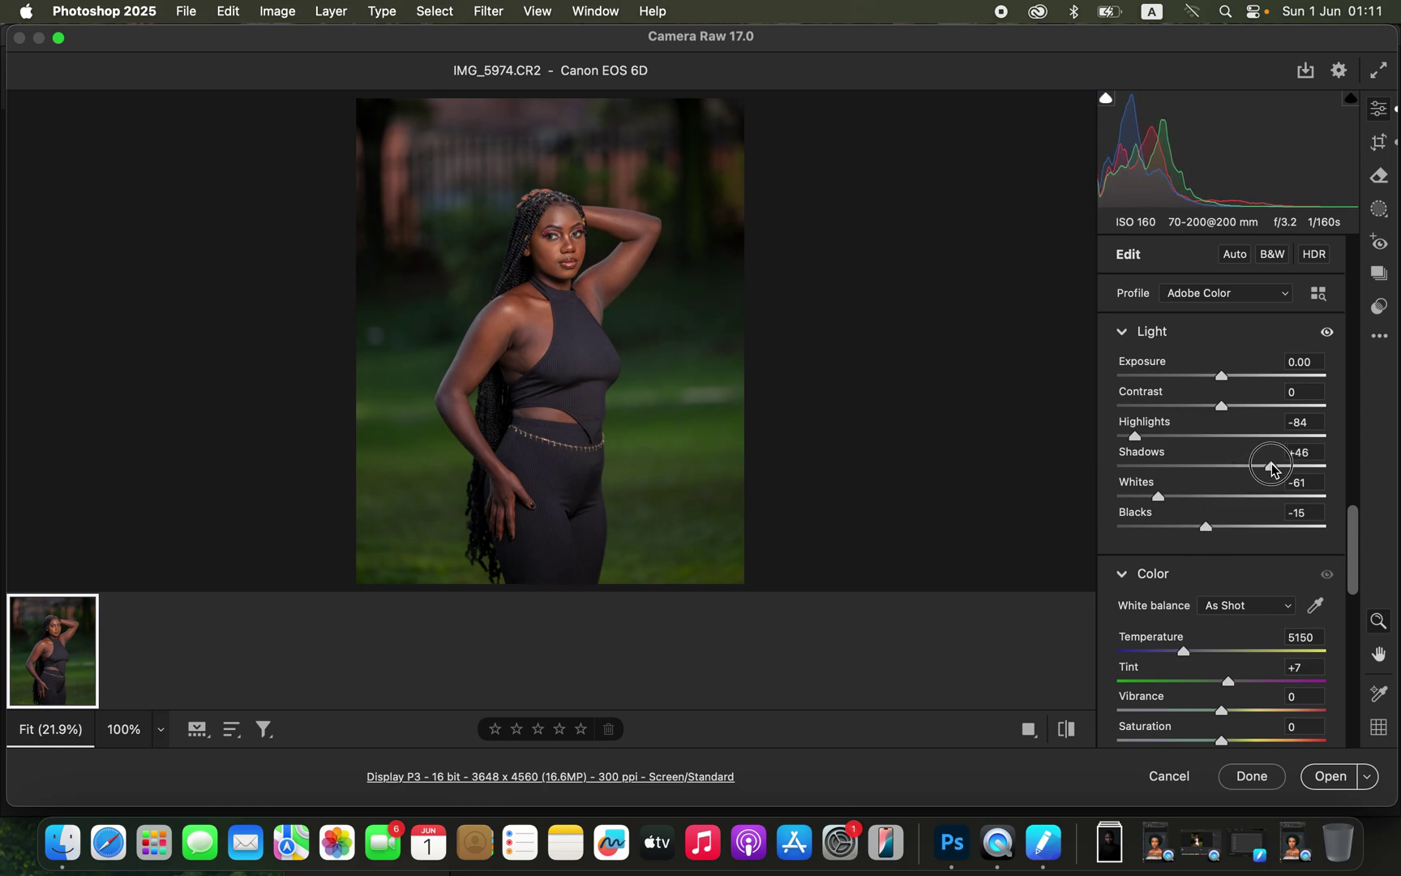
pyautogui.moveTo(1230, 407); pyautogui.dragTo(1229, 383)
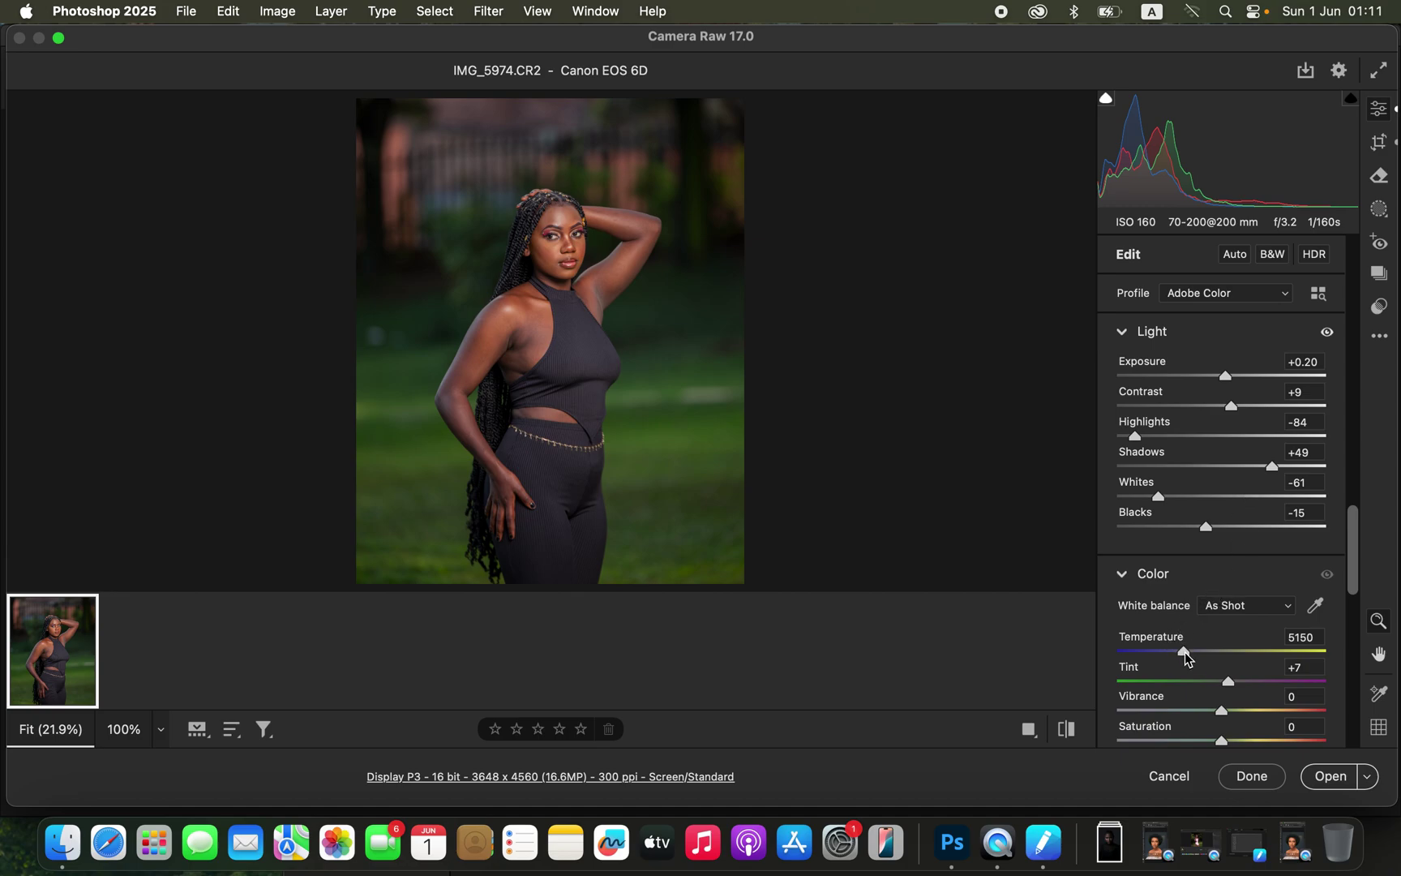
pyautogui.moveTo(1185, 653); pyautogui.dragTo(1195, 658)
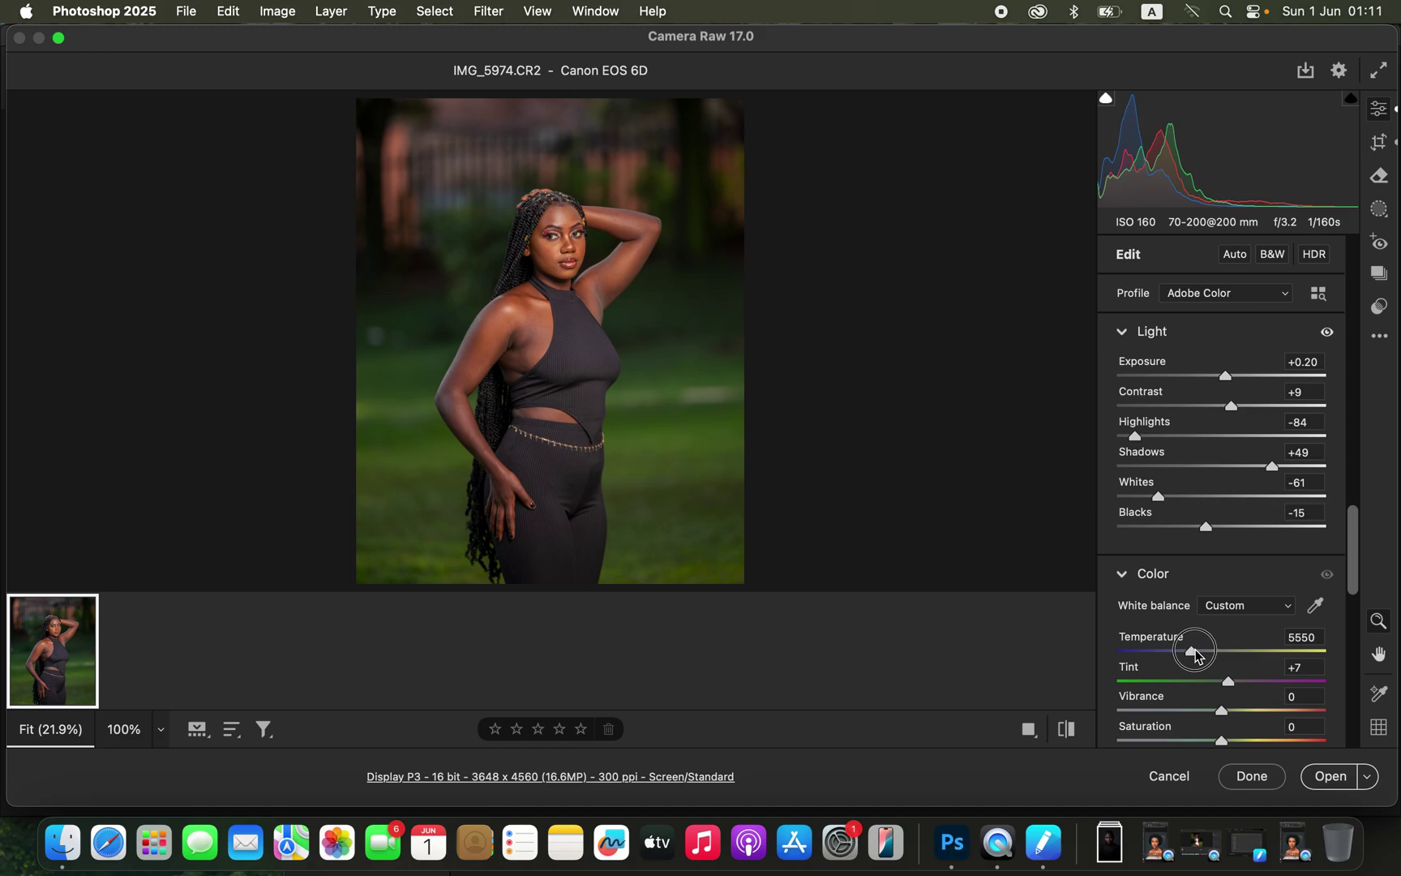
pyautogui.moveTo(1195, 656); pyautogui.dragTo(1198, 654)
# In the Color Mixer, set the hue of Yellows to +54 and Greens to +30, and lower the Greens saturation to about -19
pyautogui.moveTo(1354, 558); pyautogui.dragTo(1360, 521)
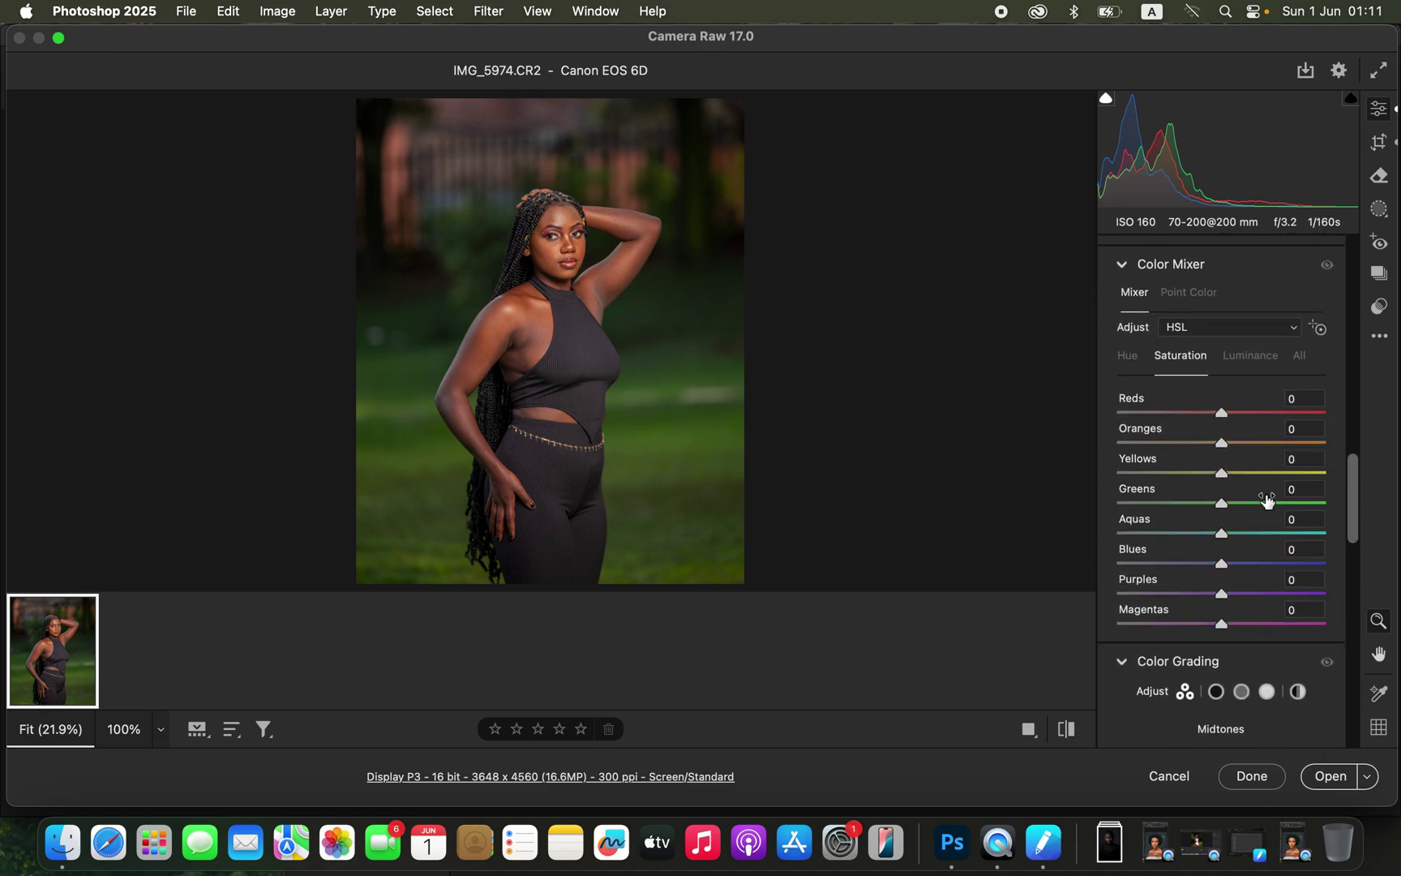
pyautogui.click(1129, 356)
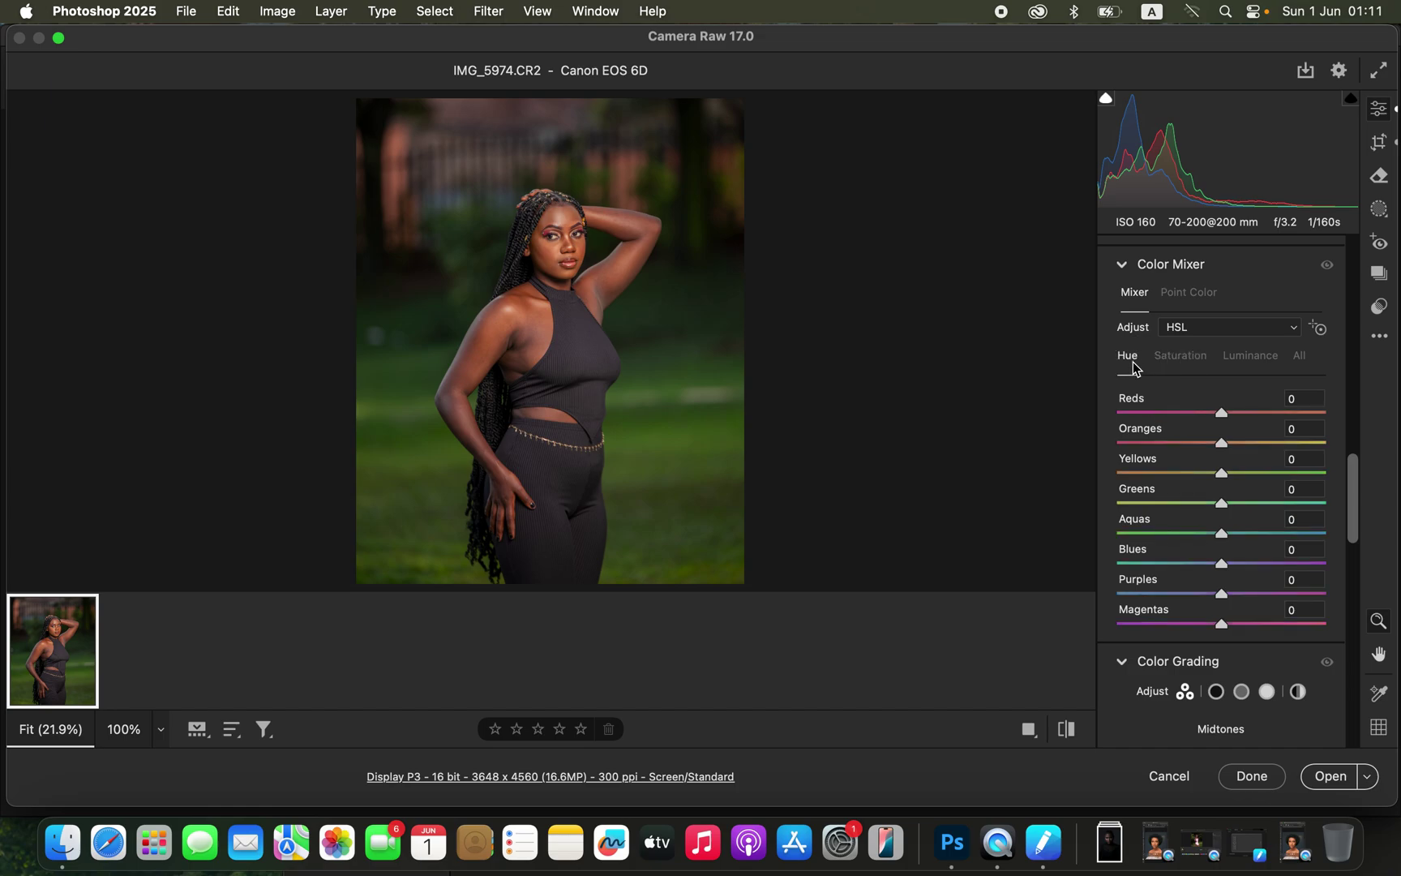
pyautogui.click(1181, 361)
pyautogui.click(1253, 365)
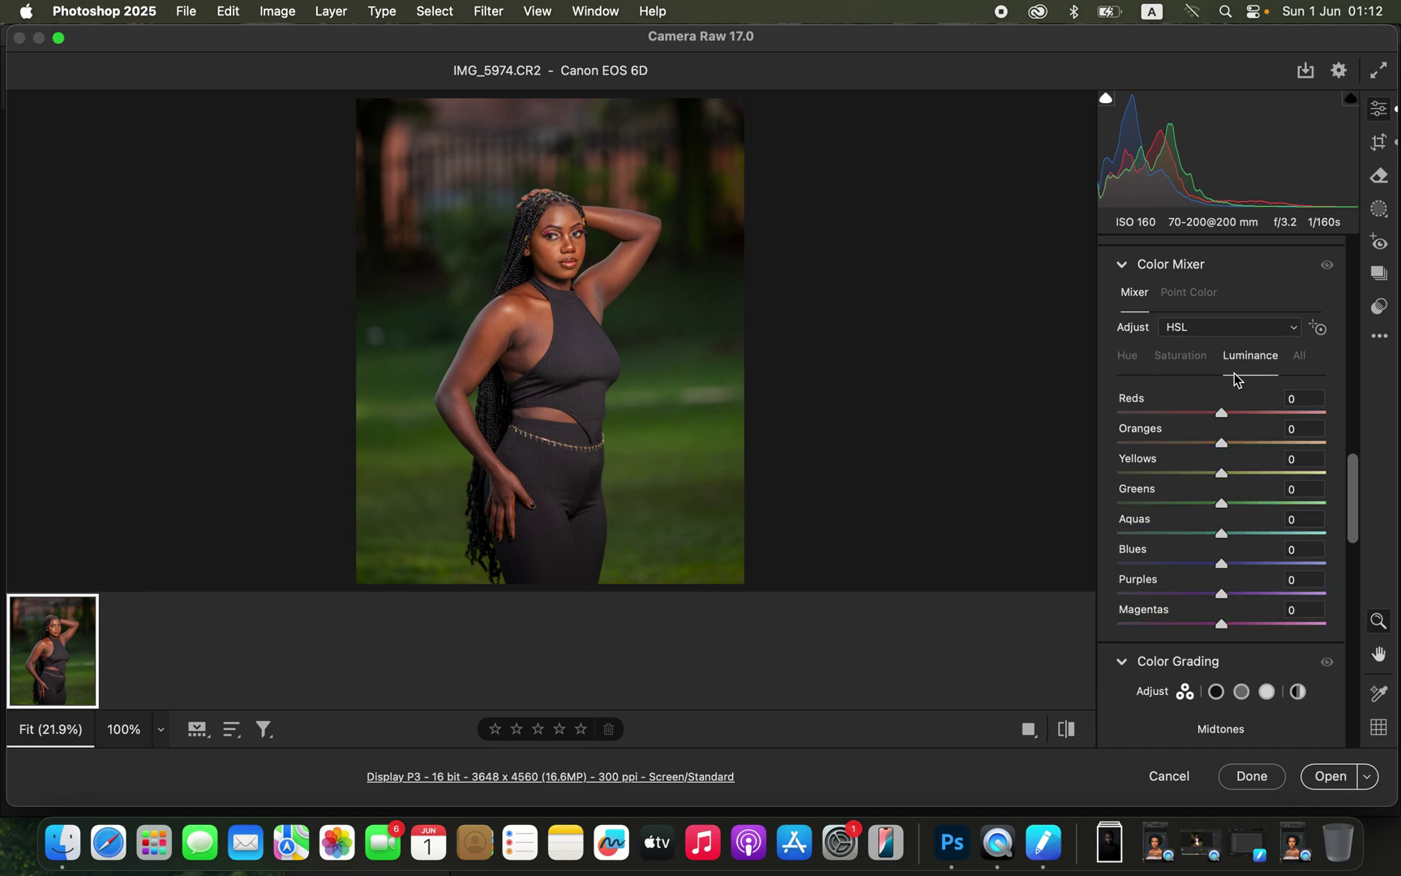
pyautogui.click(1136, 365)
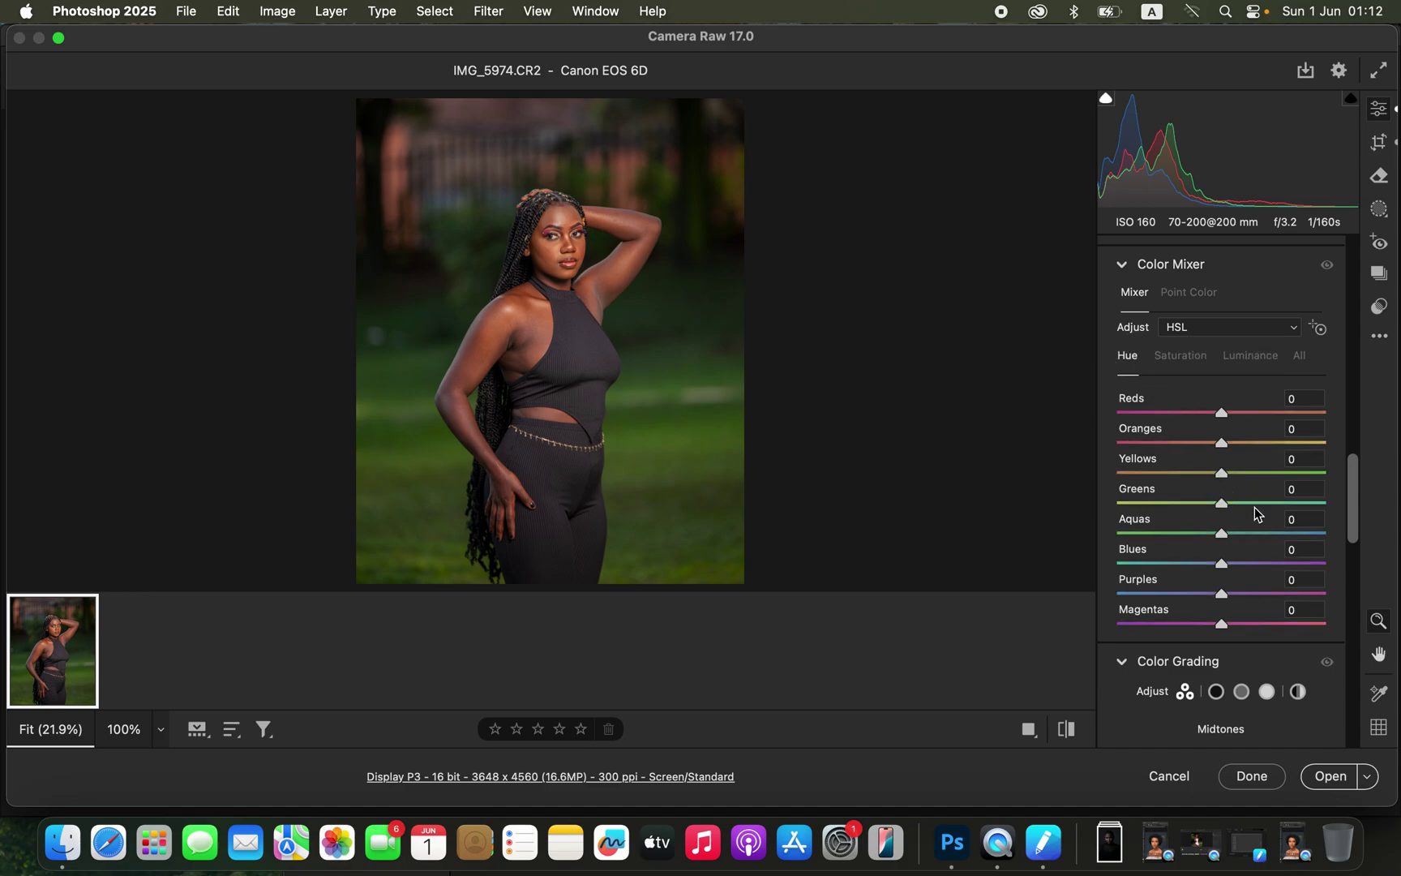
pyautogui.moveTo(1244, 502)
pyautogui.mouseDown()
pyautogui.moveTo(1292, 509)
pyautogui.moveTo(1159, 474)
pyautogui.moveTo(1264, 491)
pyautogui.mouseUp()
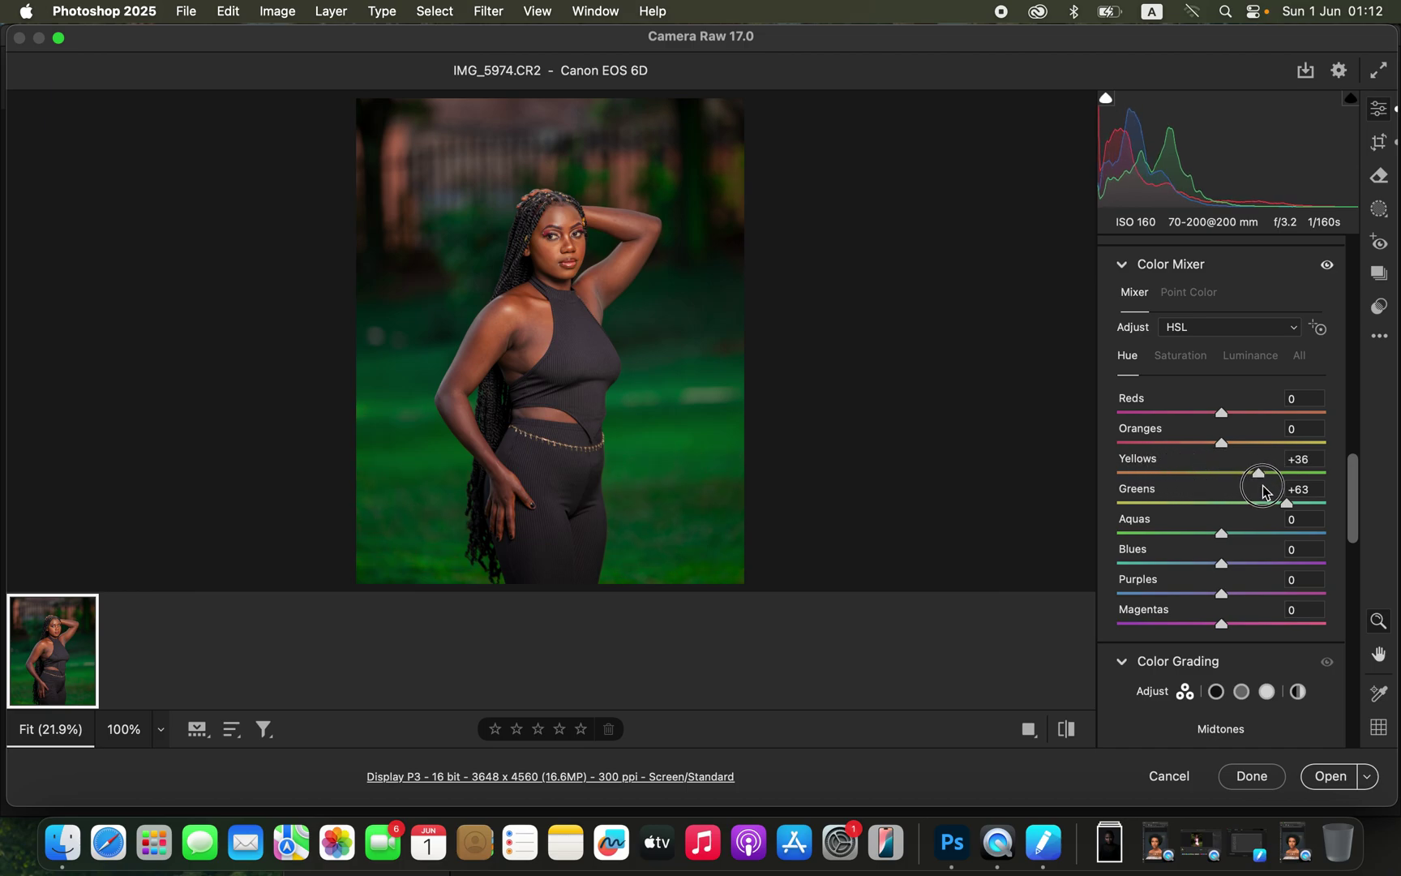
pyautogui.click(1200, 360)
pyautogui.moveTo(1189, 503); pyautogui.dragTo(1198, 506)
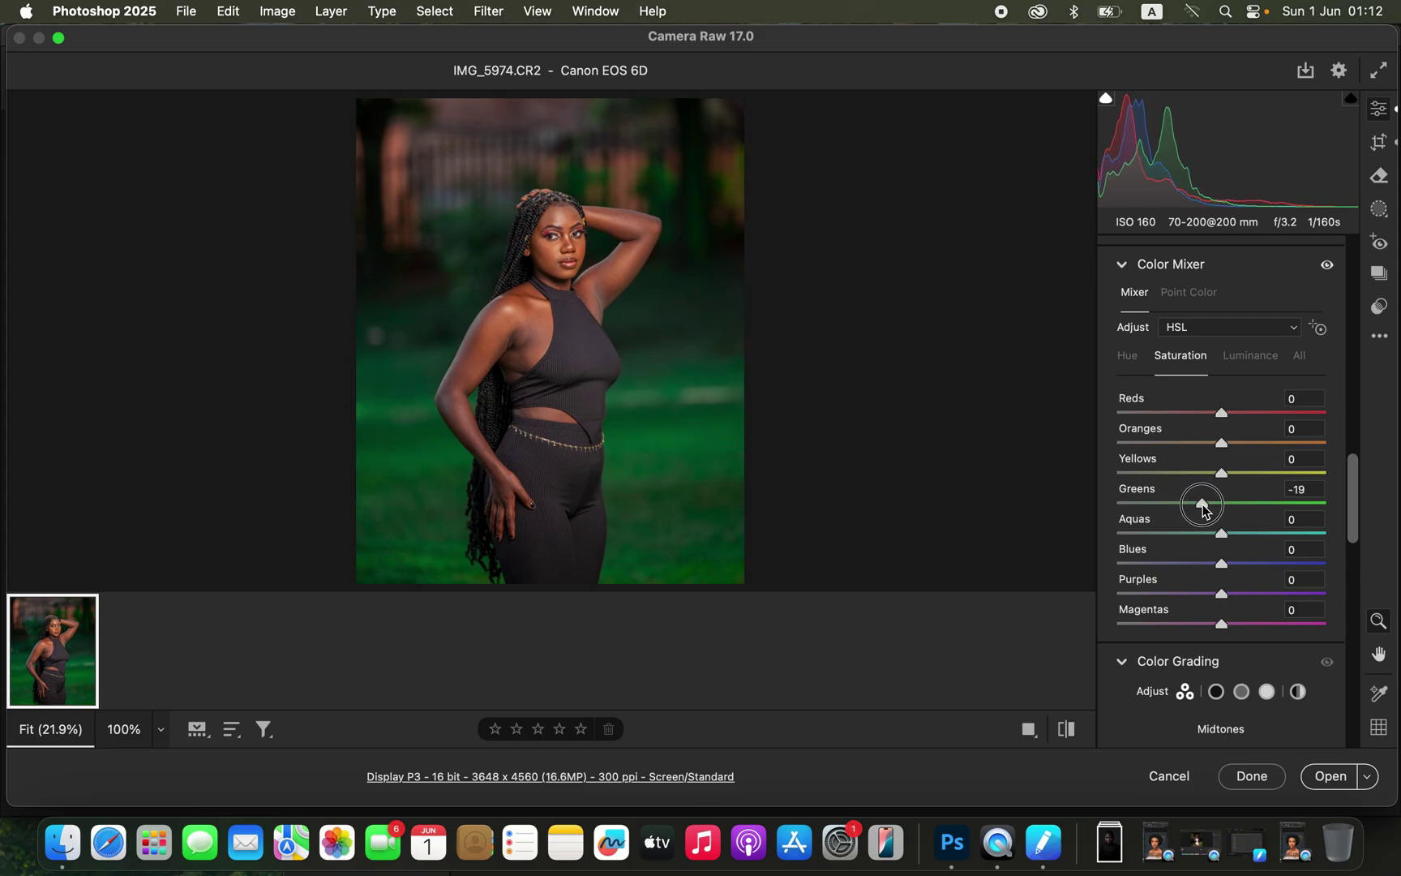
pyautogui.click(1127, 357)
pyautogui.moveTo(1285, 503)
pyautogui.mouseDown()
pyautogui.moveTo(1148, 503)
pyautogui.moveTo(1253, 509)
pyautogui.moveTo(1301, 471)
pyautogui.moveTo(1311, 480)
pyautogui.moveTo(1179, 478)
pyautogui.moveTo(1281, 490)
pyautogui.mouseUp()
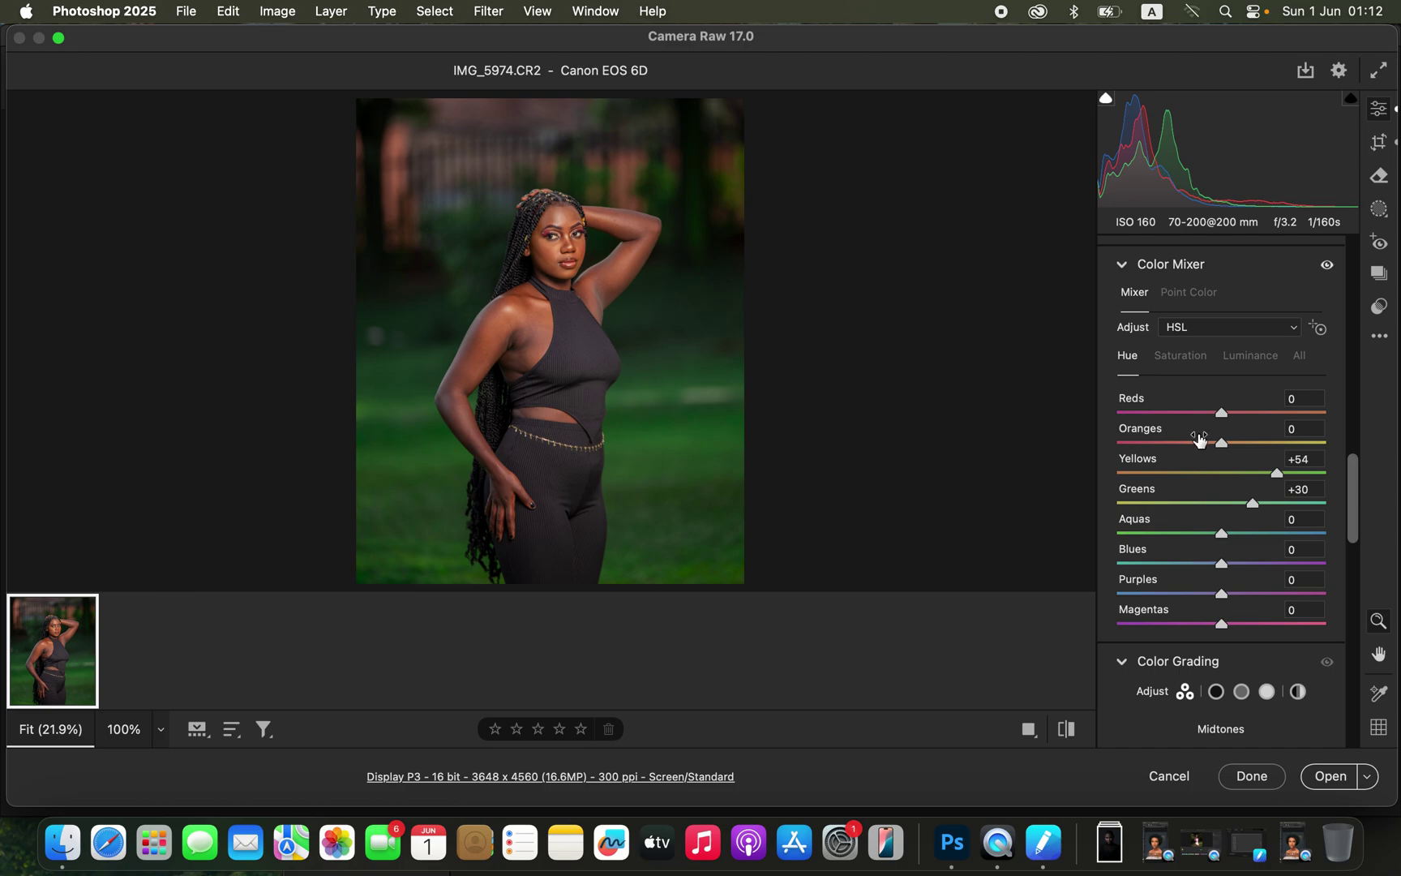
# Raise the Blue Primary saturation slightly in the Calibration settings
pyautogui.moveTo(1354, 513); pyautogui.dragTo(1353, 713)
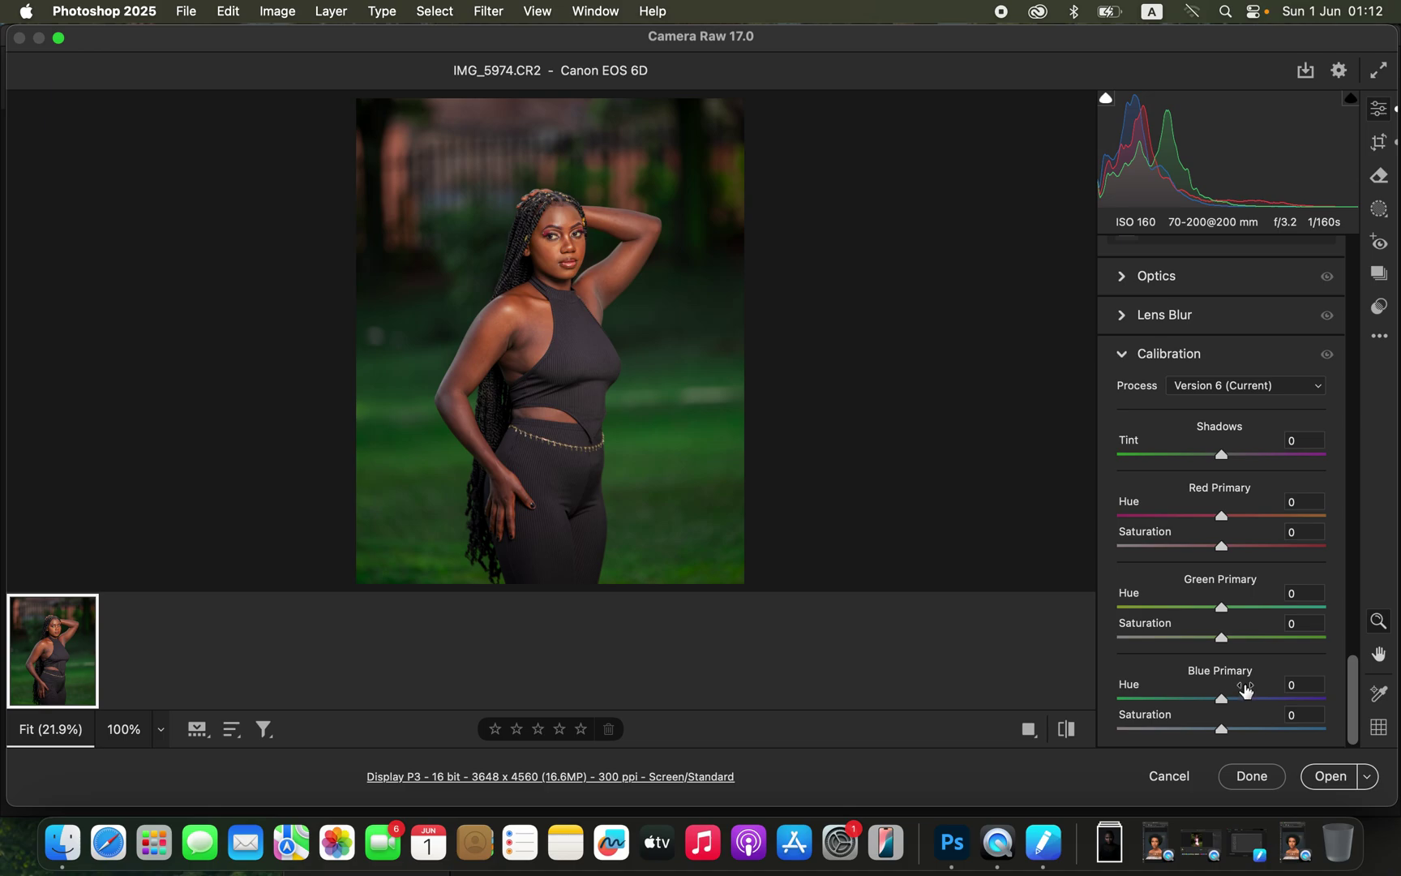
pyautogui.moveTo(1227, 736); pyautogui.dragTo(1243, 733)
# Compare the before and after views of the raw edit, and open the photo in Photoshop
pyautogui.click(1068, 730)
pyautogui.click(1069, 729)
pyautogui.click(1069, 730)
pyautogui.click(1069, 730)
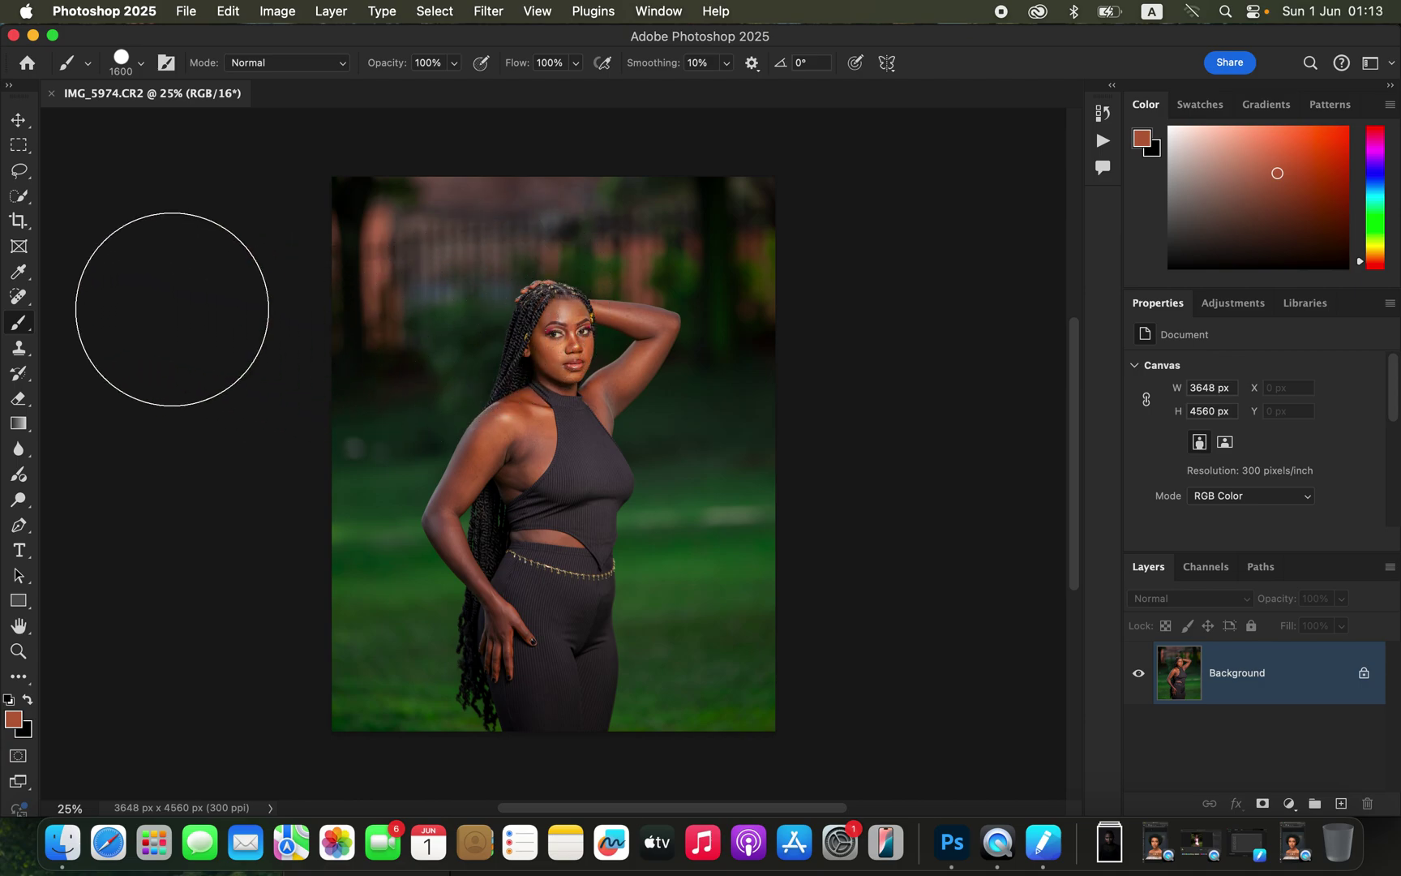
# Duplicate the background layer twice and rename the lower copy COLOR and the upper copy TEXTURE
pyautogui.click(20, 173)
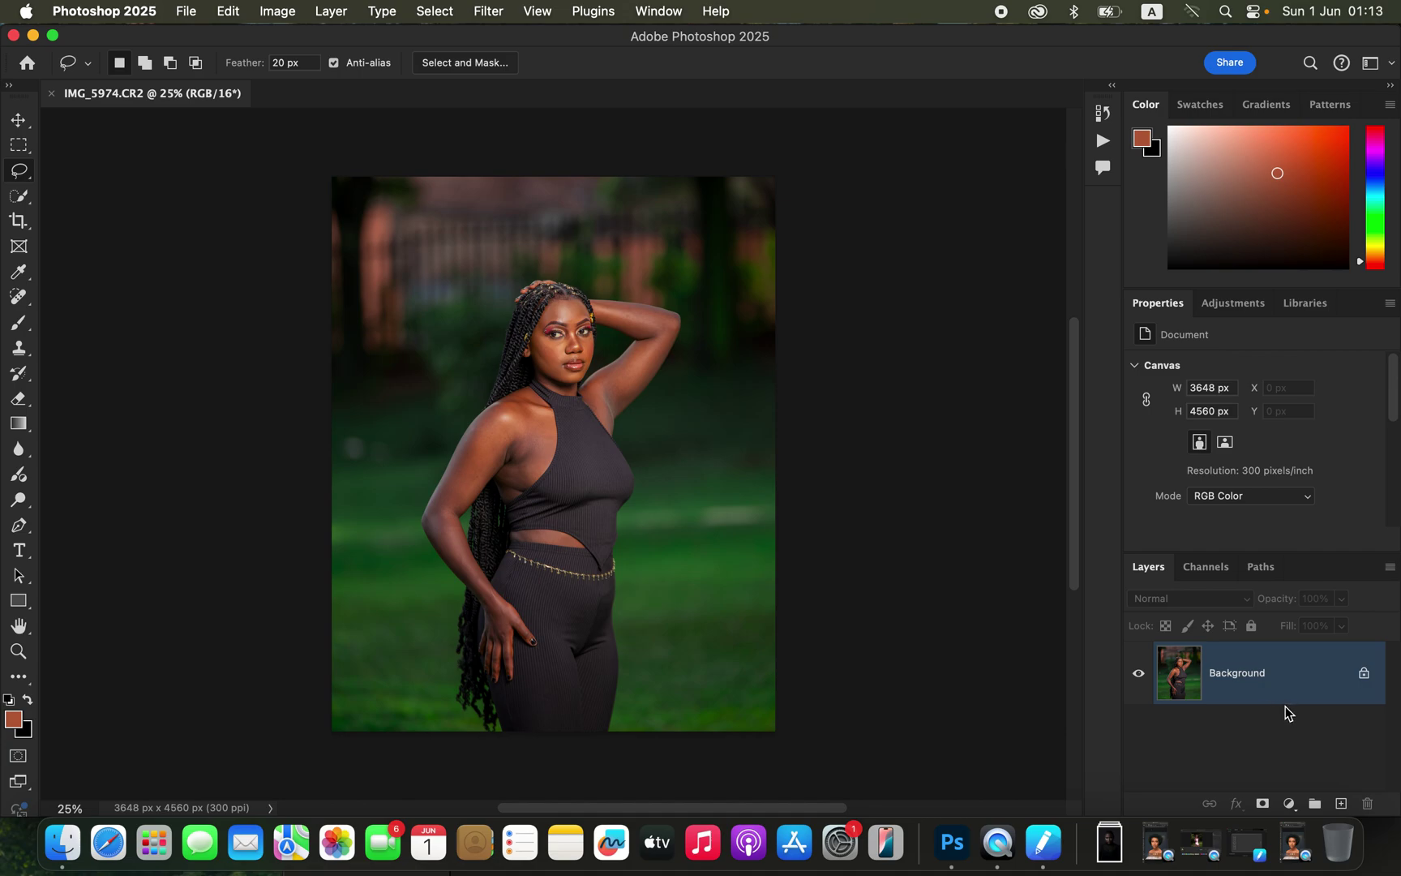
pyautogui.press('super+j')
pyautogui.press('super+j')
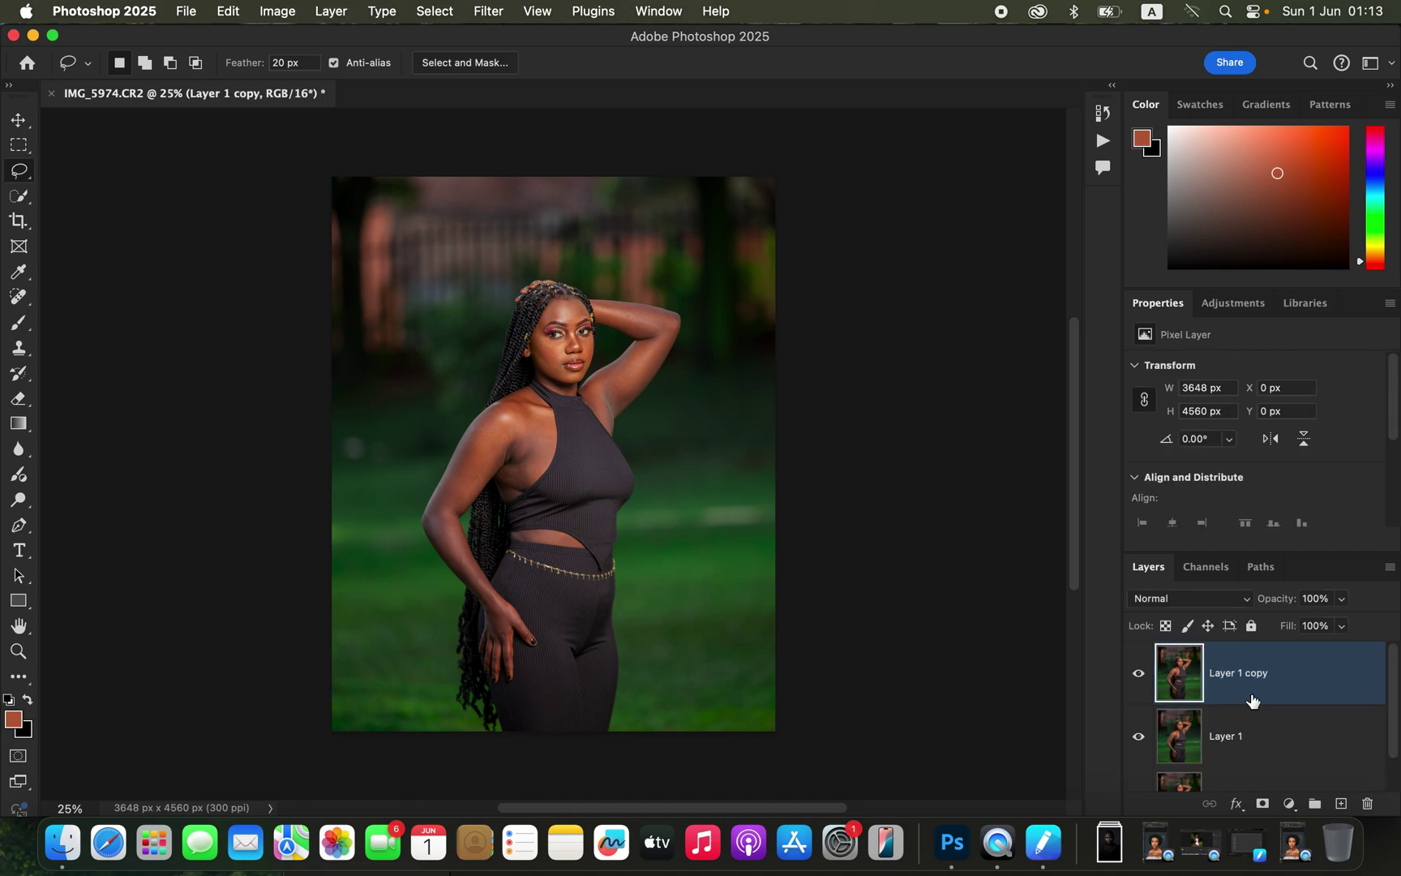
pyautogui.doubleClick(1225, 736)
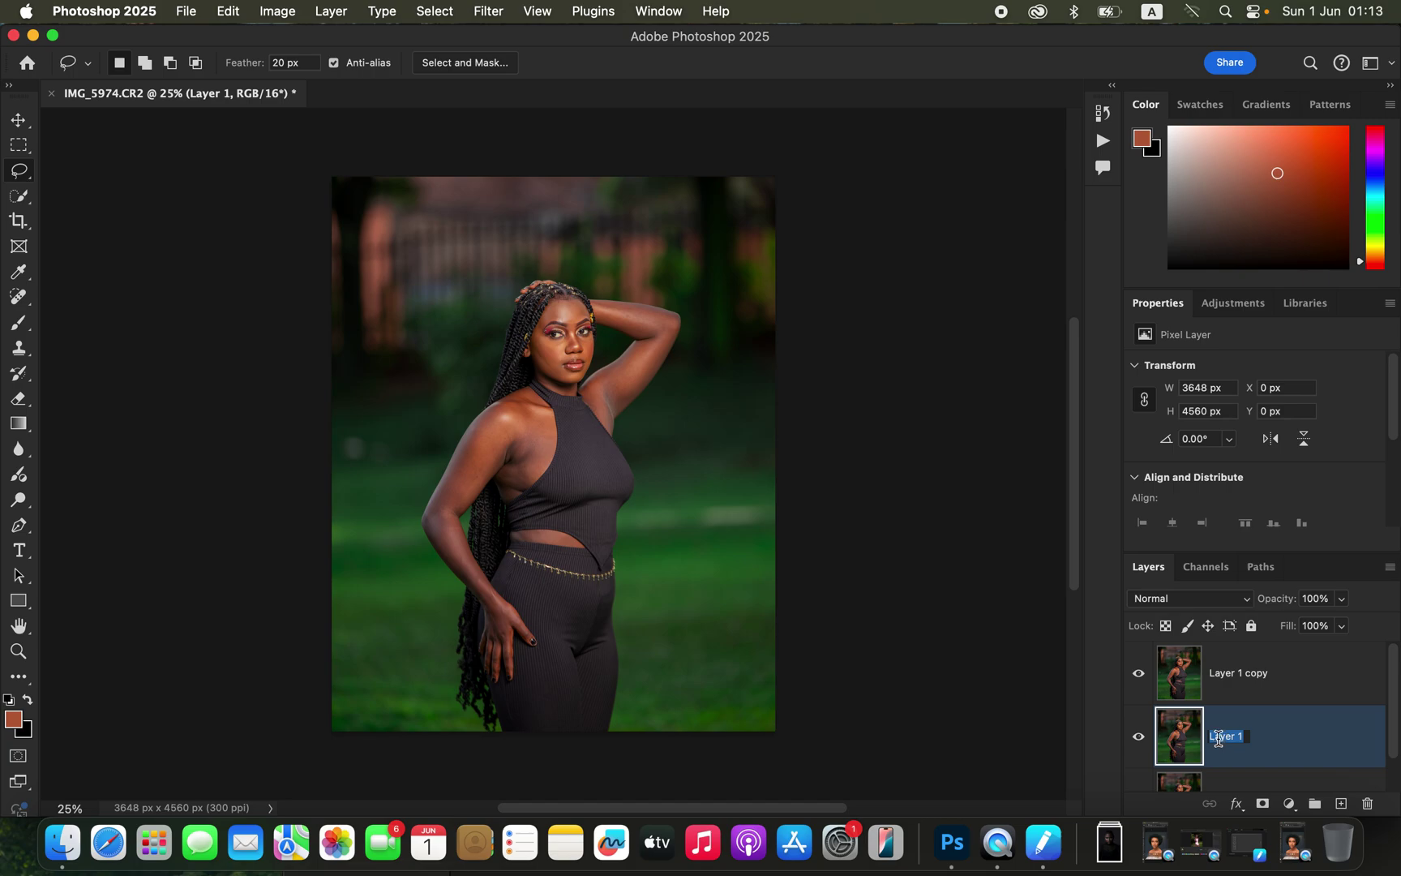
pyautogui.write('CO')
pyautogui.press('Return')
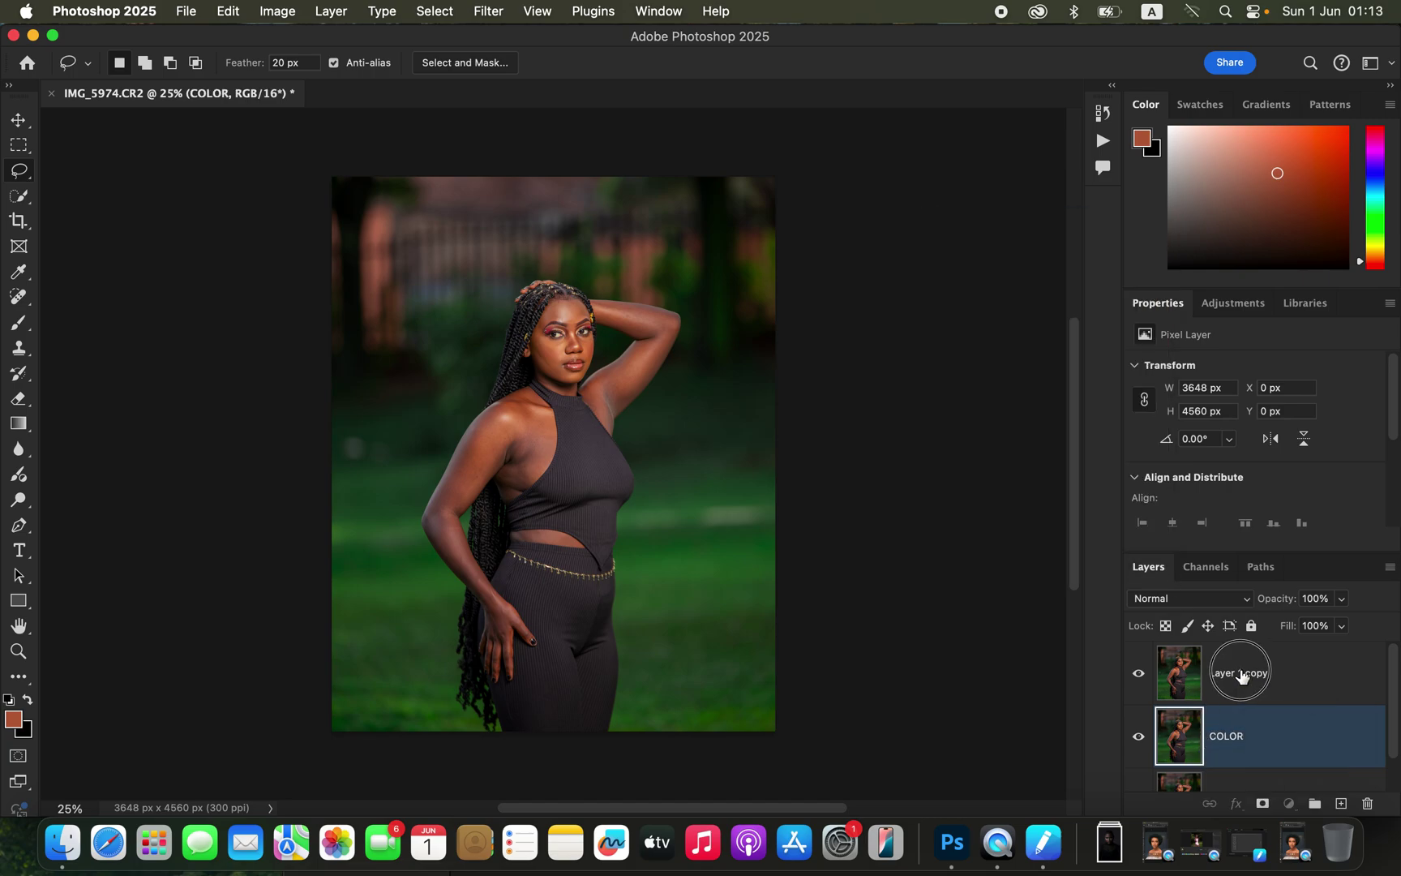
pyautogui.doubleClick(1242, 674)
pyautogui.write('TEXTURE')
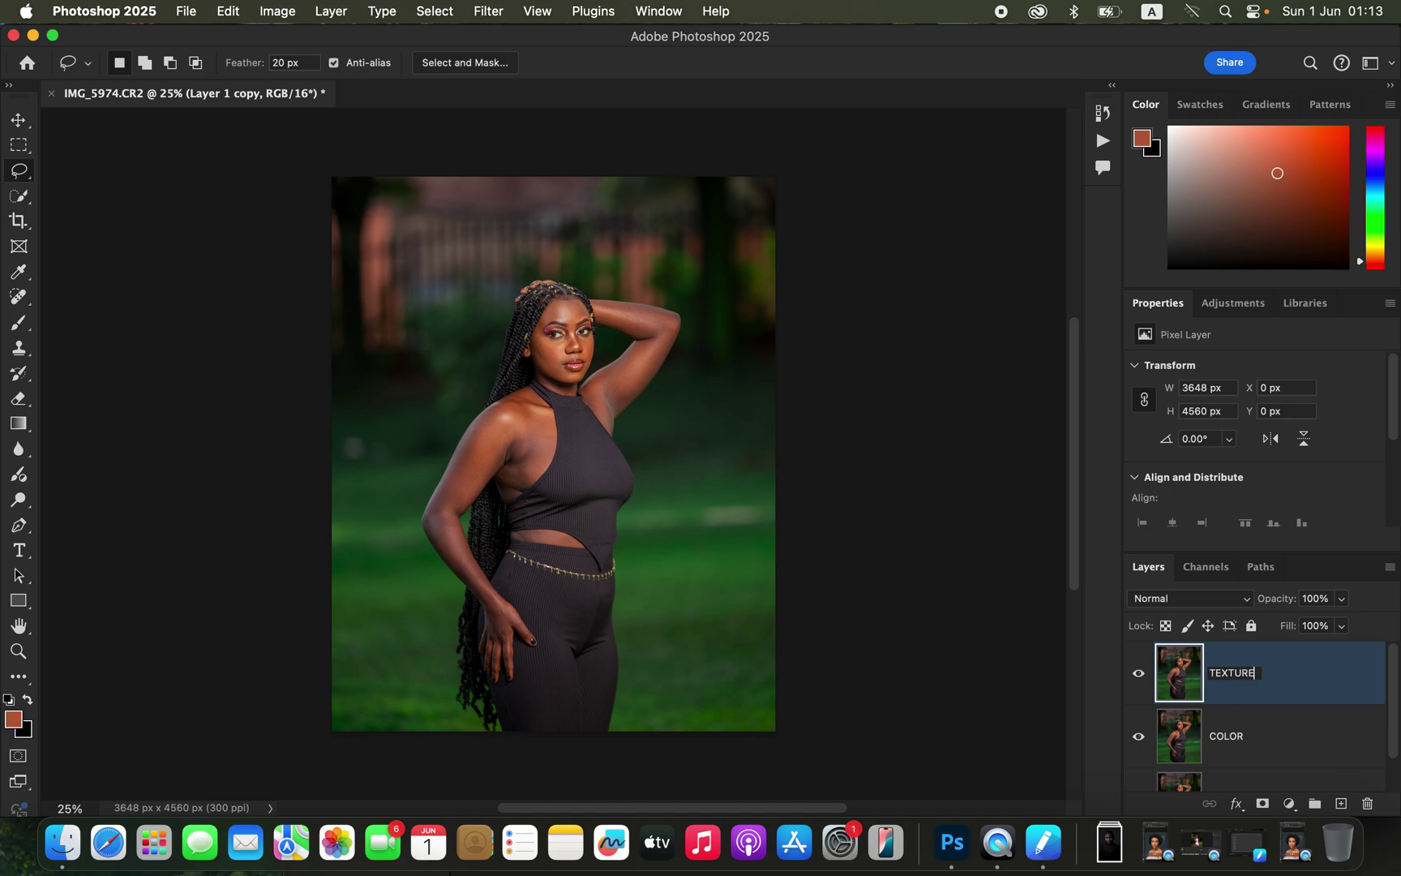
pyautogui.press('Return')
# Hide the TEXTURE layer and apply a Gaussian Blur with a 3.0 pixel radius to the COLOR layer
pyautogui.click(1318, 752)
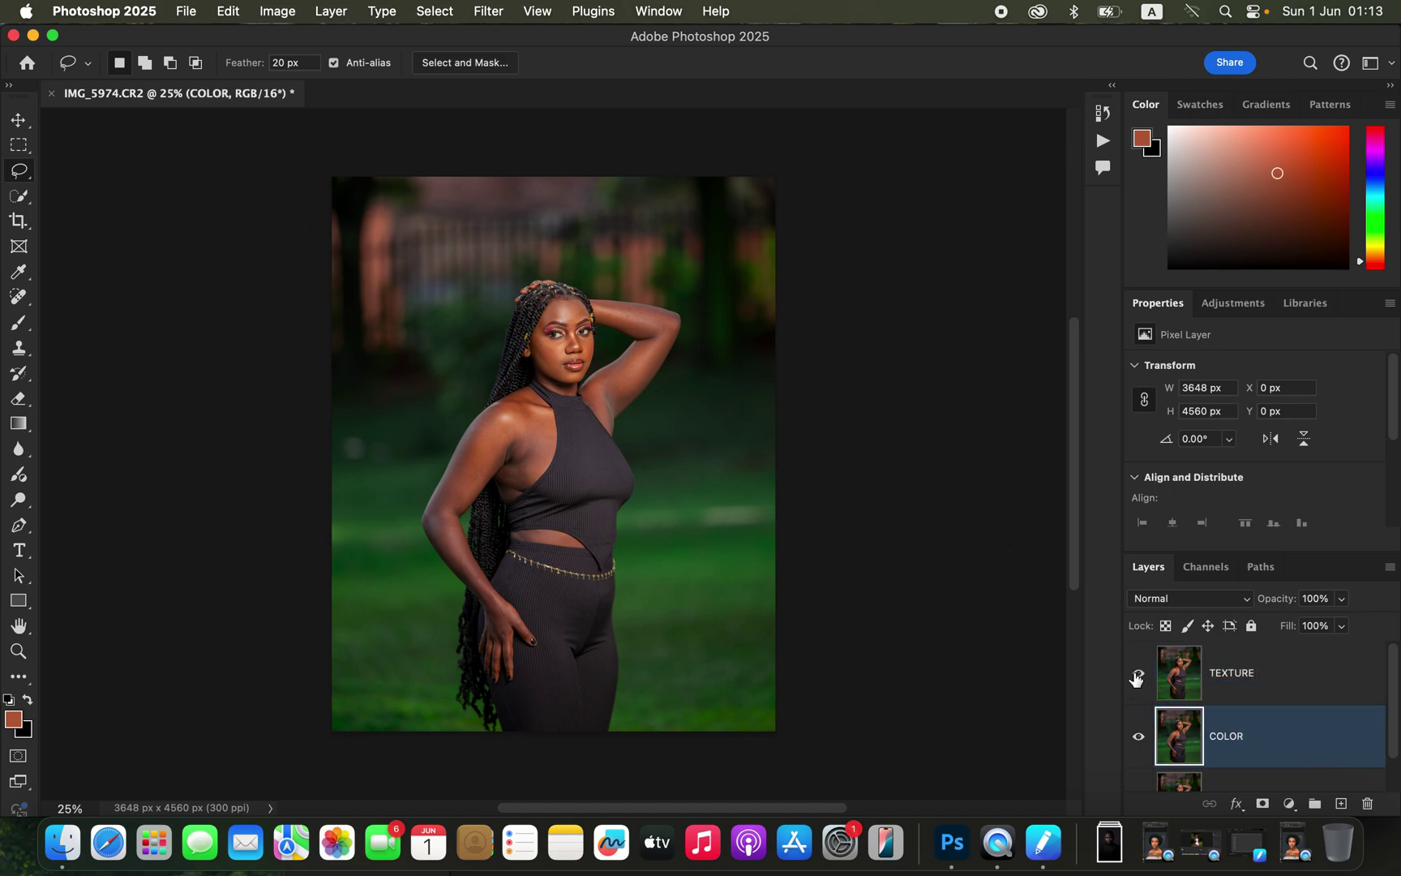
pyautogui.click(1137, 673)
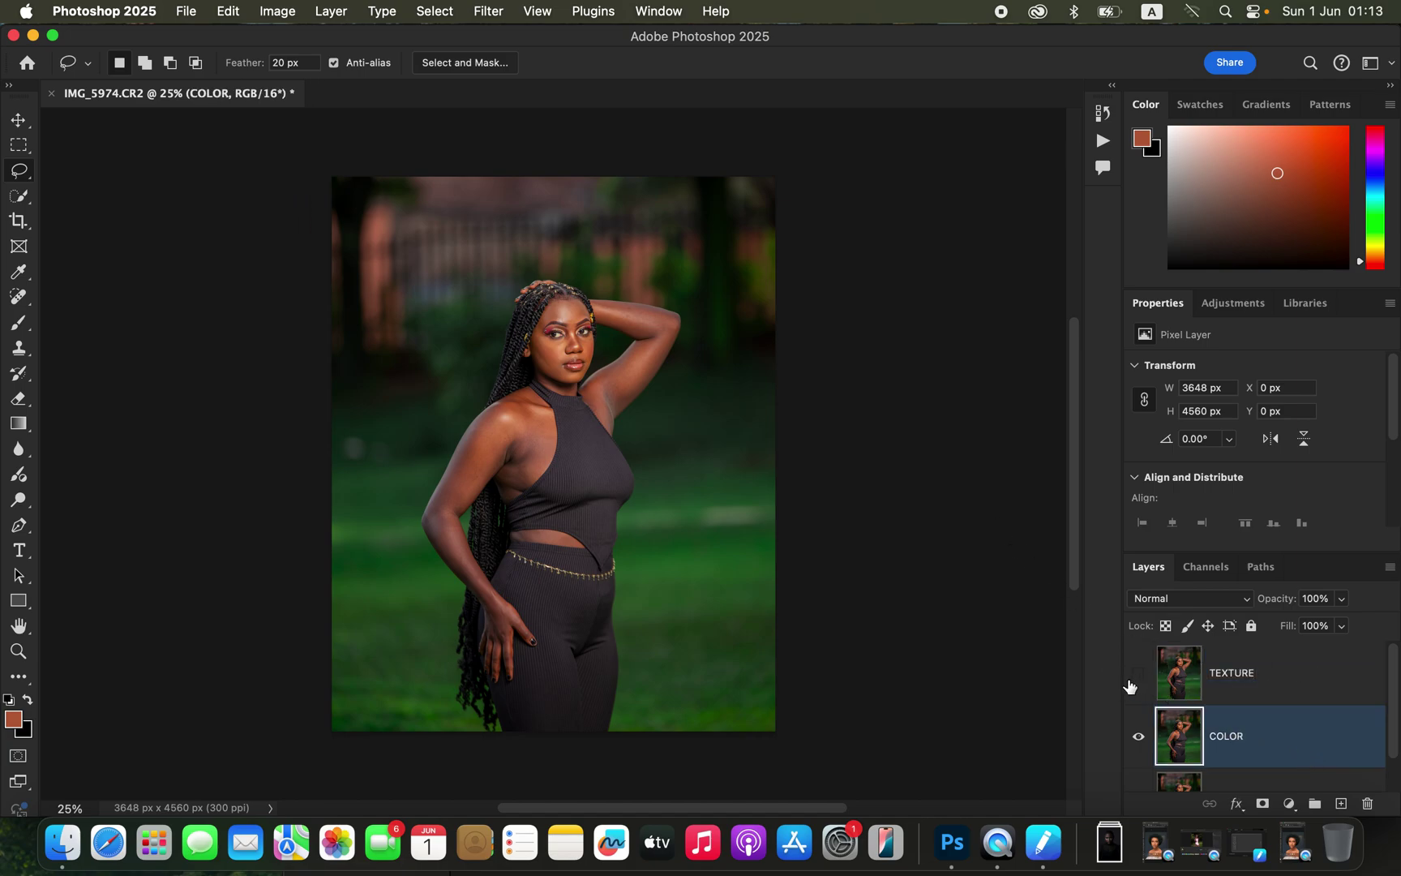
pyautogui.click(489, 11)
pyautogui.moveTo(527, 255)
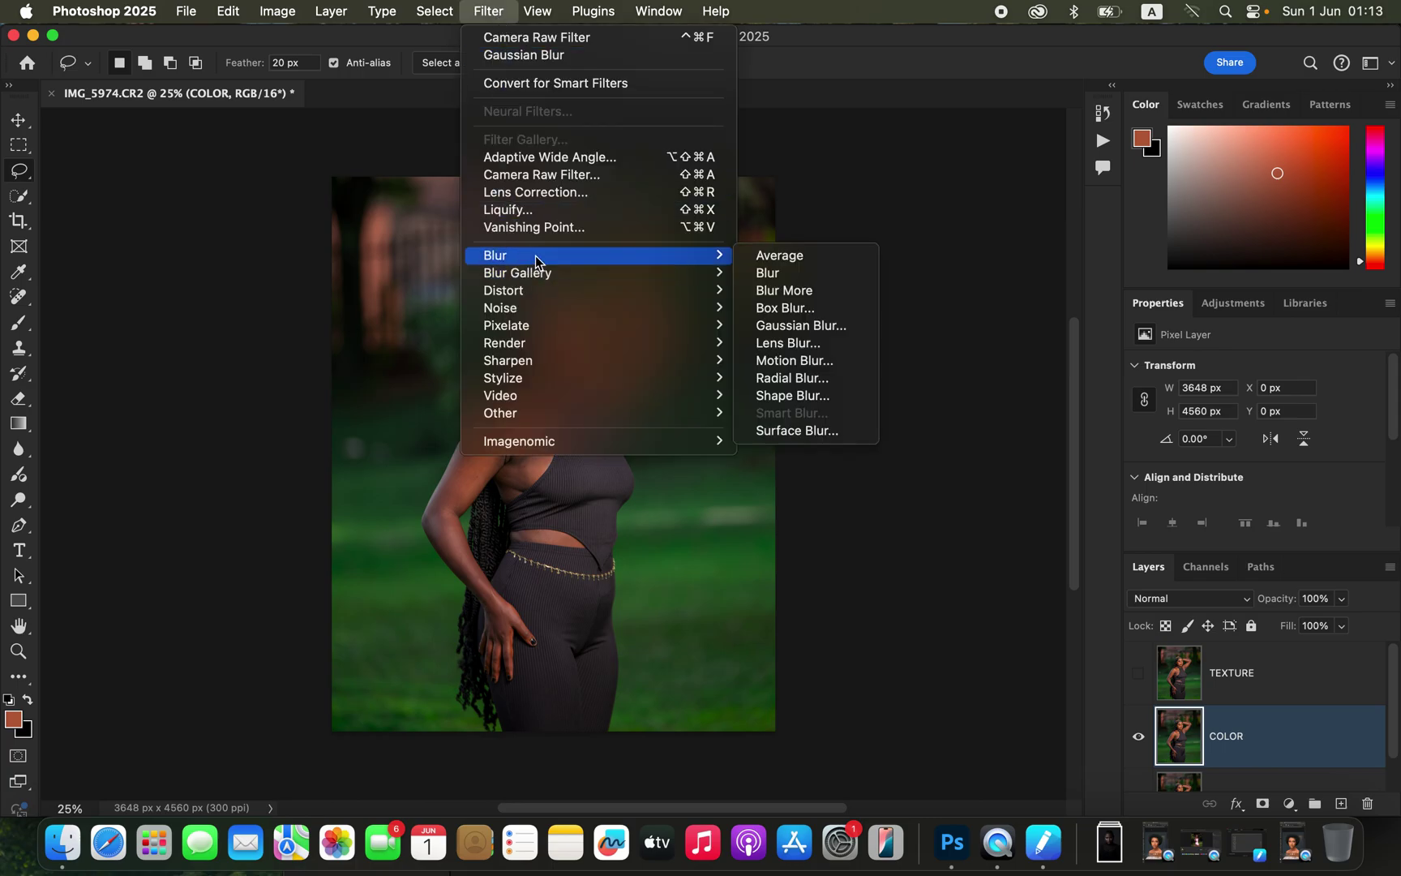
pyautogui.click(843, 328)
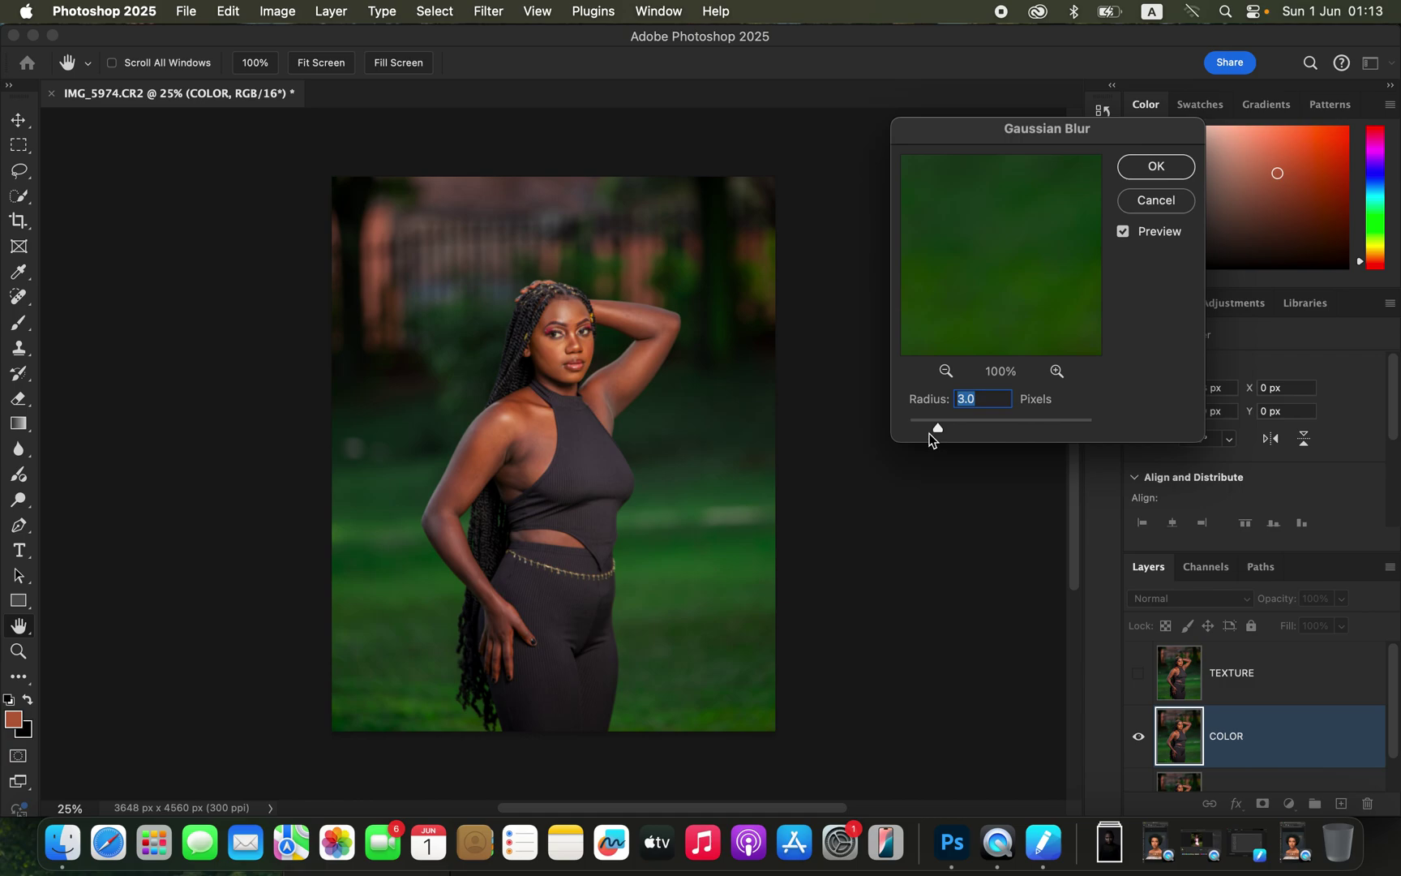
pyautogui.moveTo(938, 432); pyautogui.dragTo(900, 426)
pyautogui.click(555, 357)
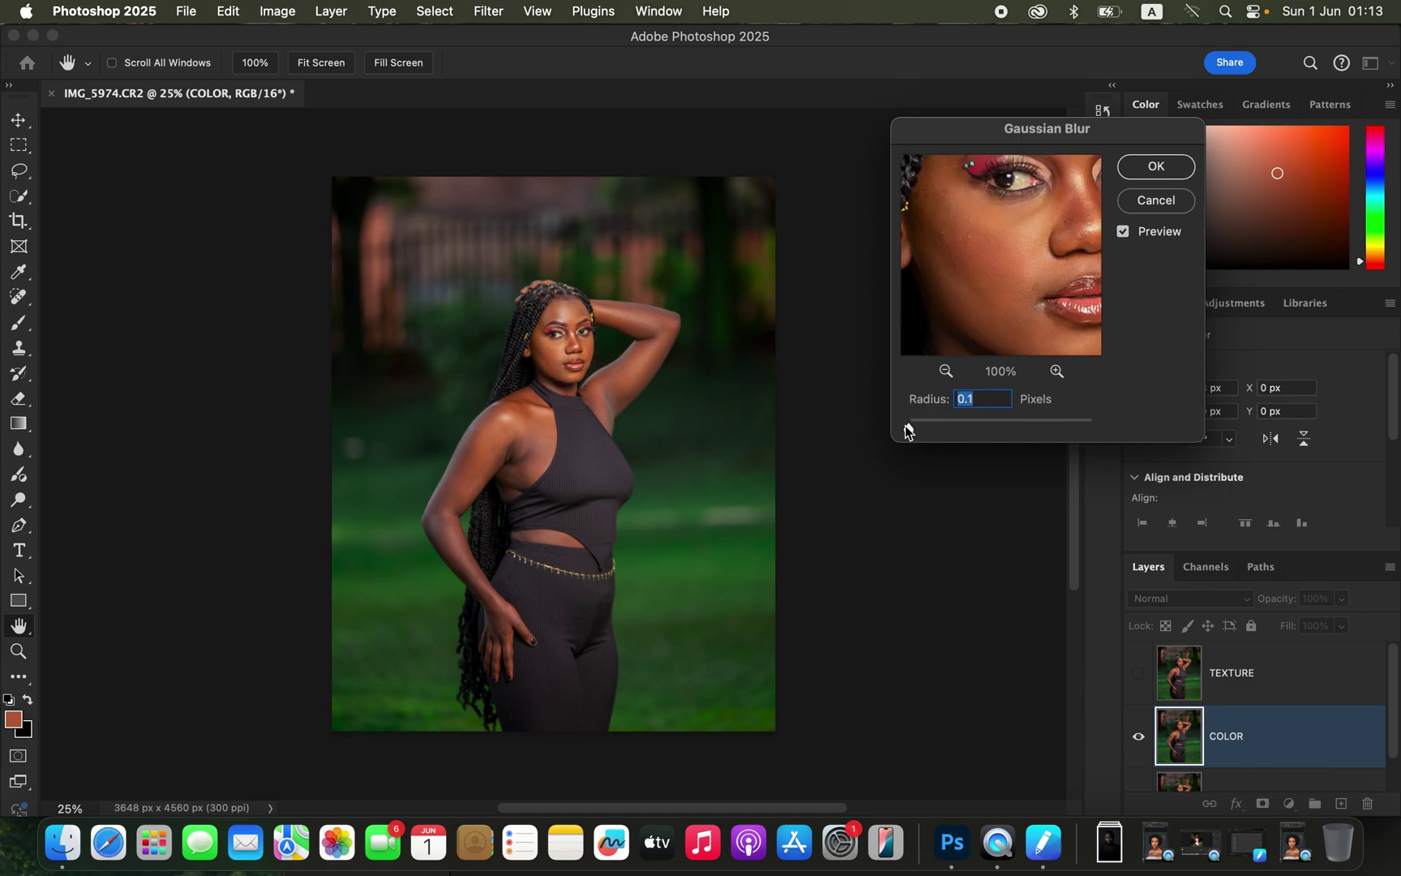
pyautogui.moveTo(1013, 262); pyautogui.dragTo(1005, 334)
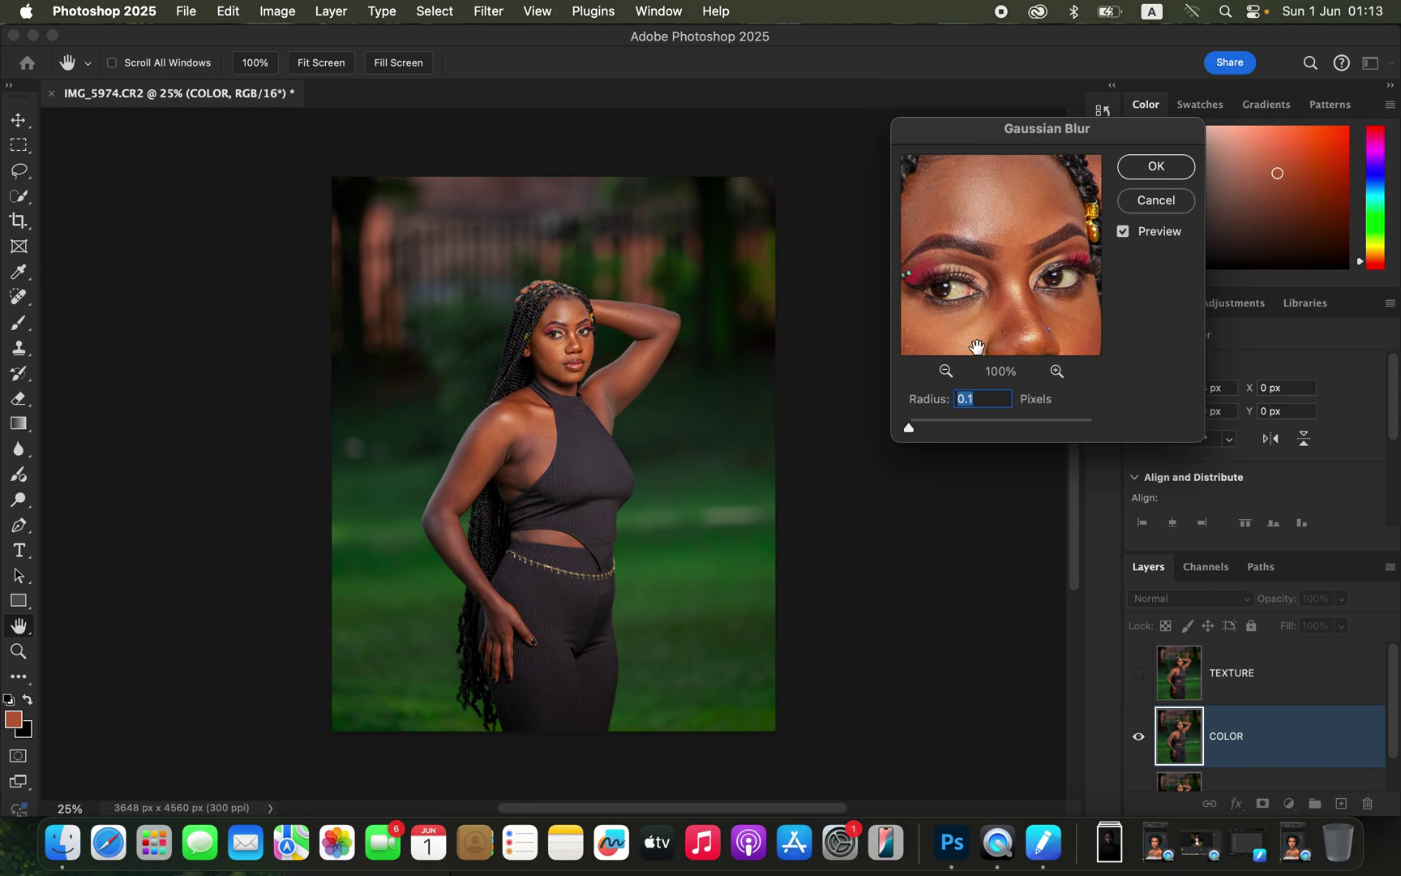
pyautogui.moveTo(909, 429); pyautogui.dragTo(932, 431)
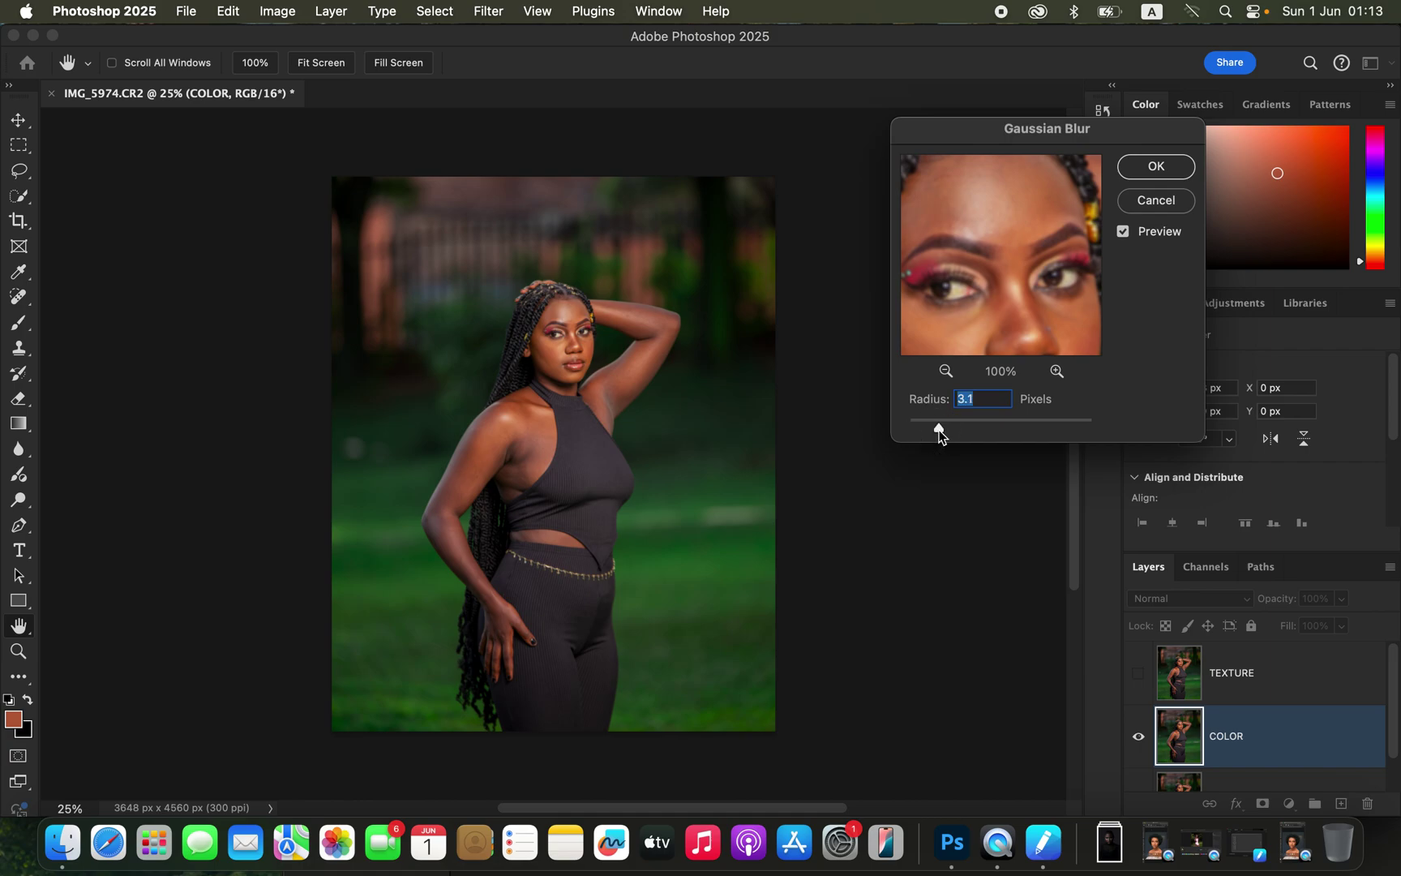
pyautogui.moveTo(1006, 309); pyautogui.dragTo(1019, 247)
pyautogui.click(1155, 168)
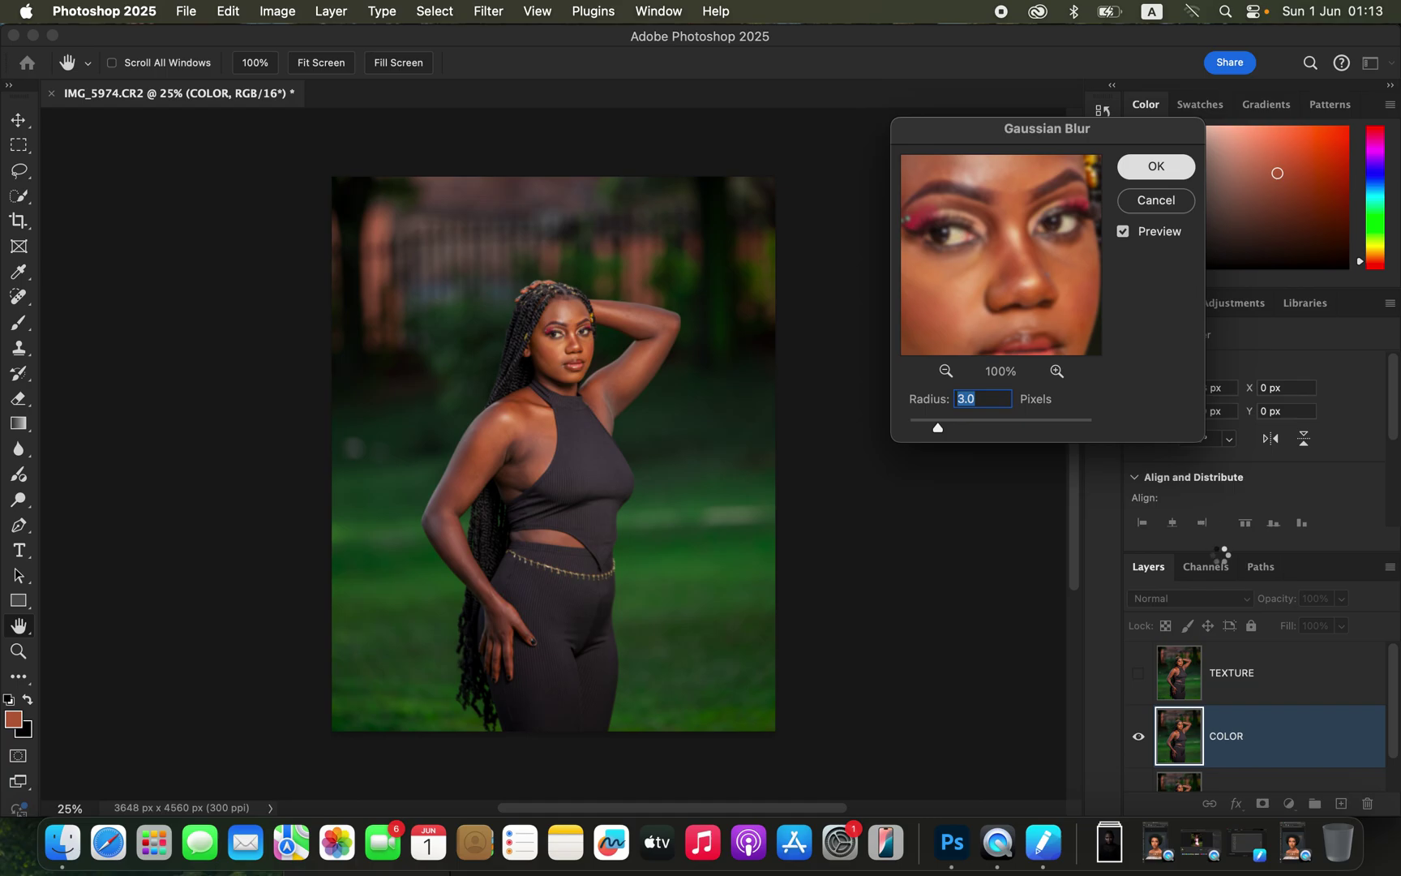
# Show the TEXTURE layer and set up Apply Image on it with the COLOR layer as source, Add blending, scale 2, offset 0 and Invert enabled
pyautogui.click(1252, 685)
pyautogui.click(1137, 679)
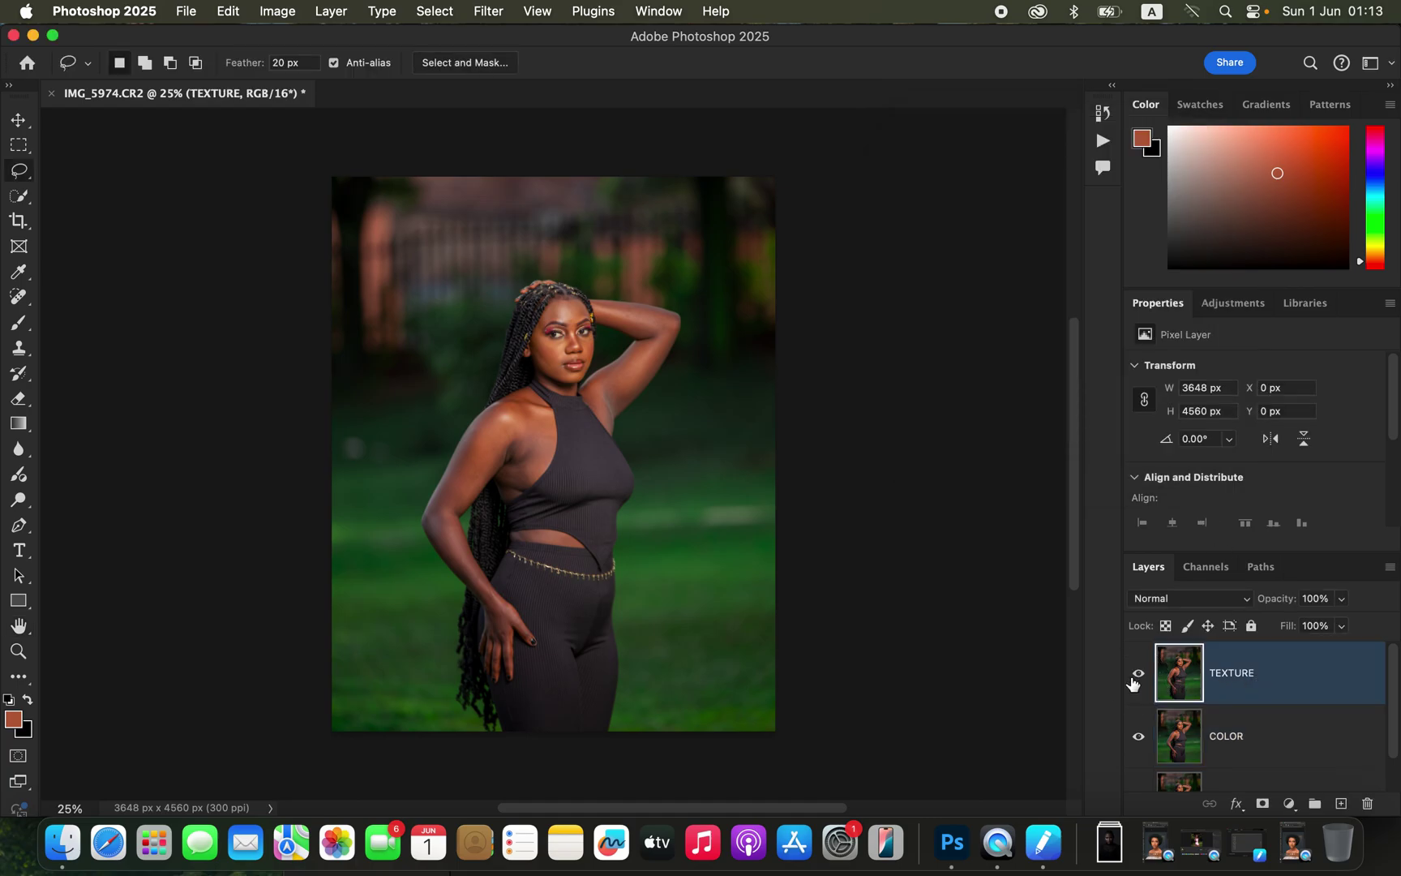
pyautogui.click(278, 12)
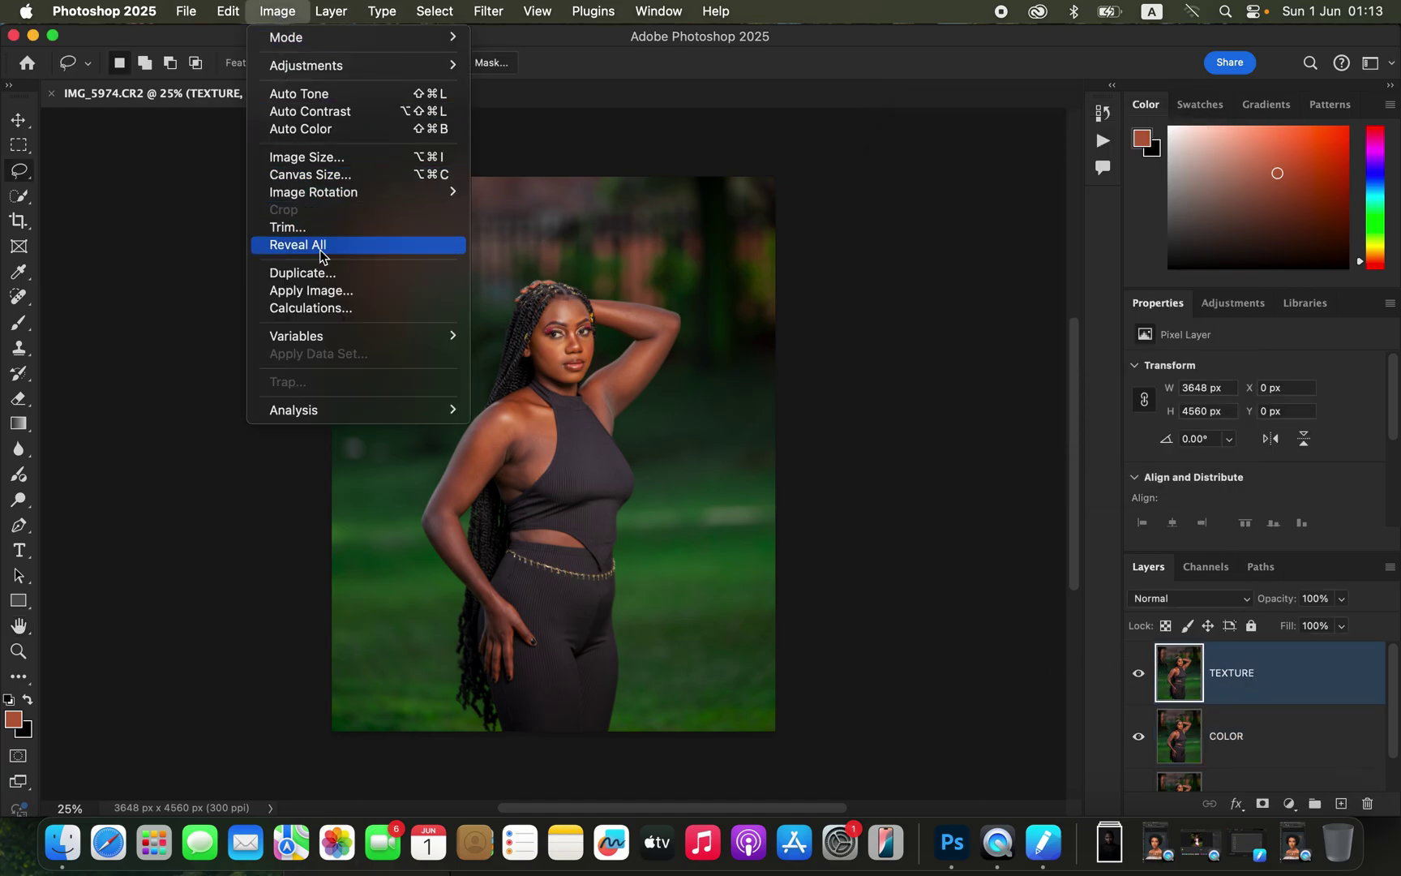
pyautogui.click(329, 292)
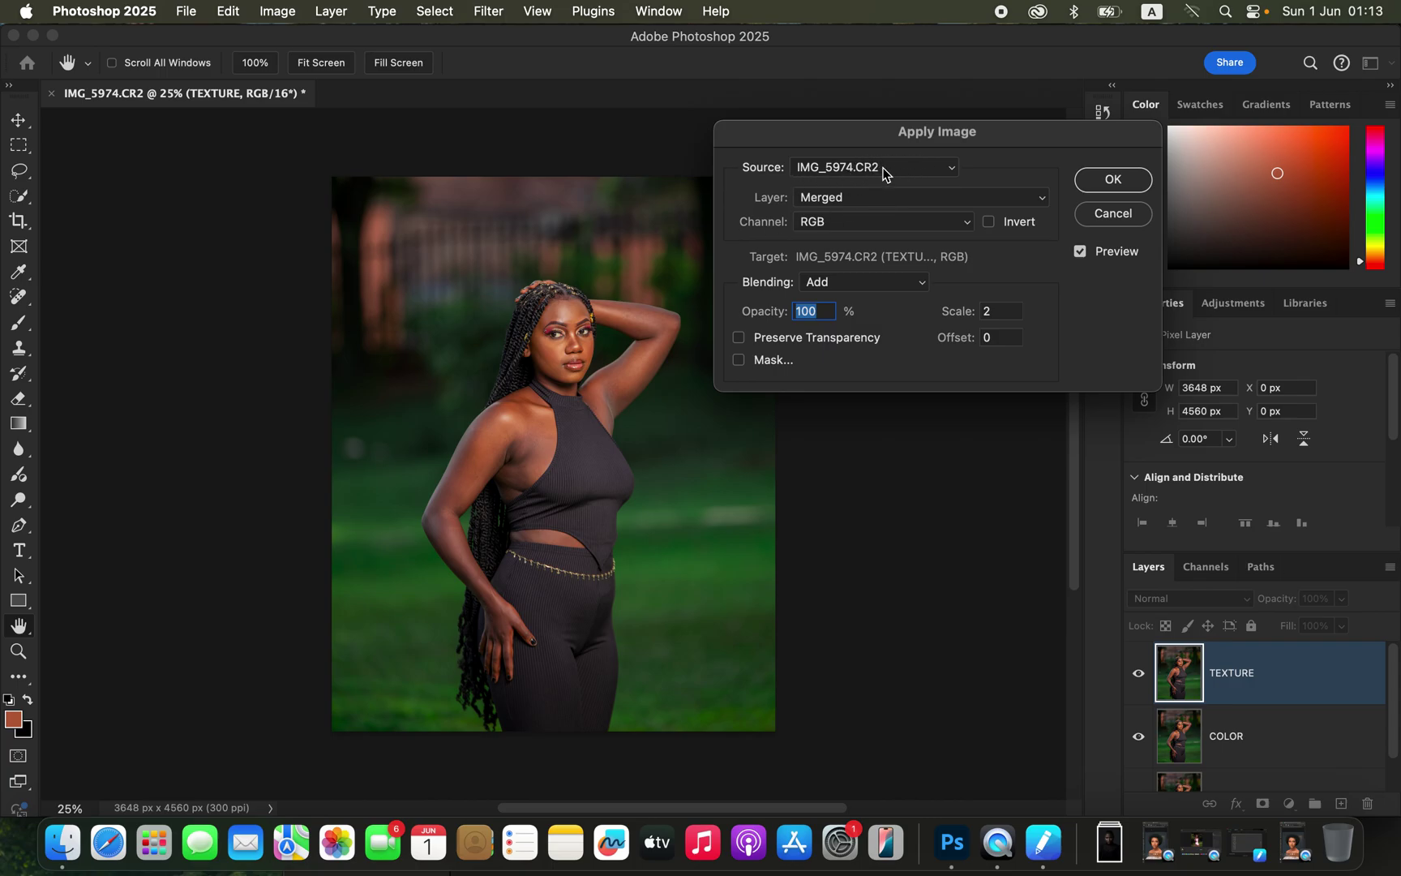
pyautogui.click(848, 199)
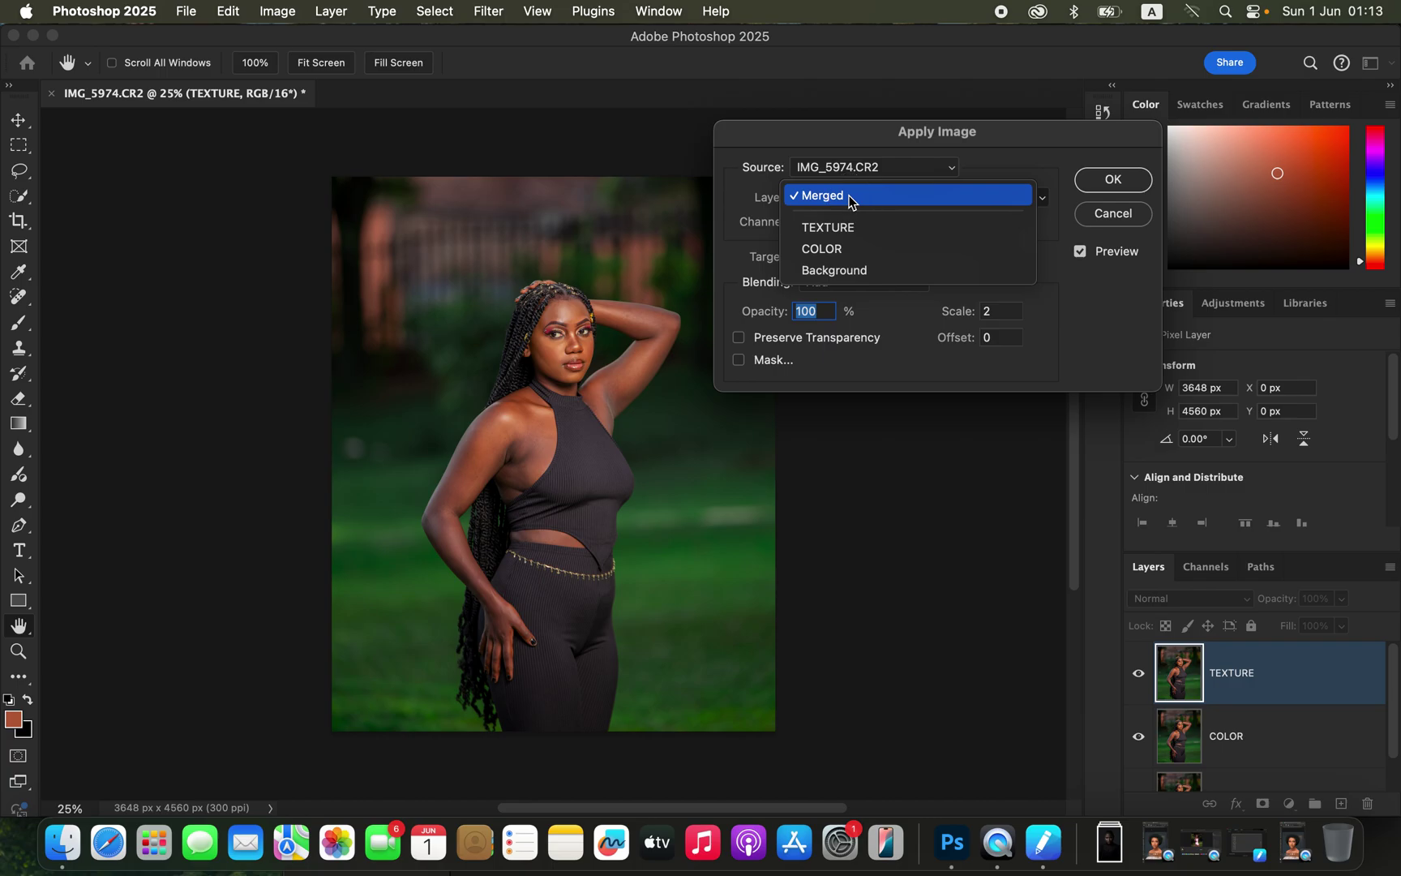
pyautogui.click(851, 250)
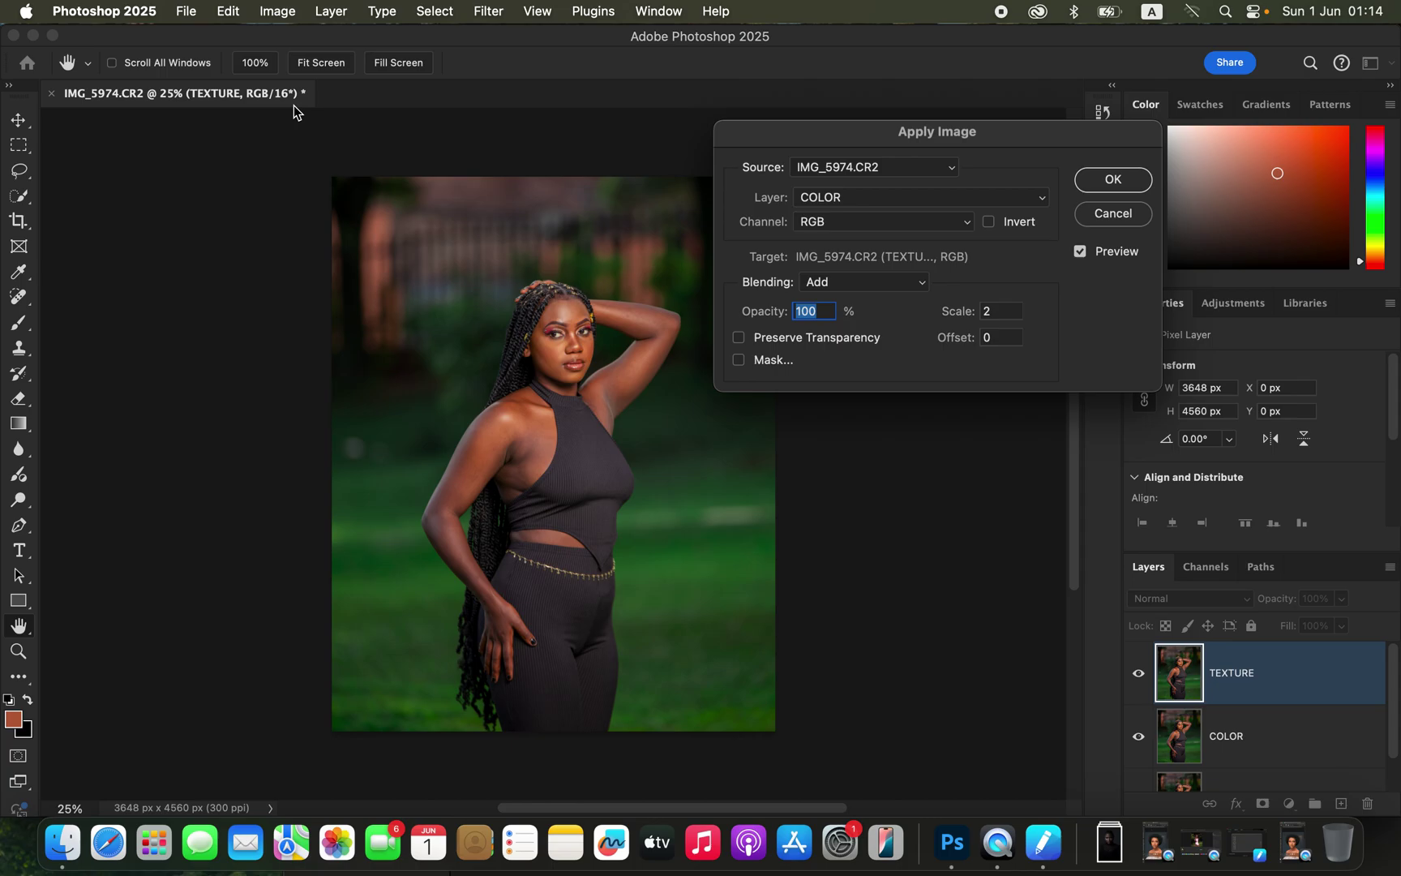
pyautogui.click(853, 282)
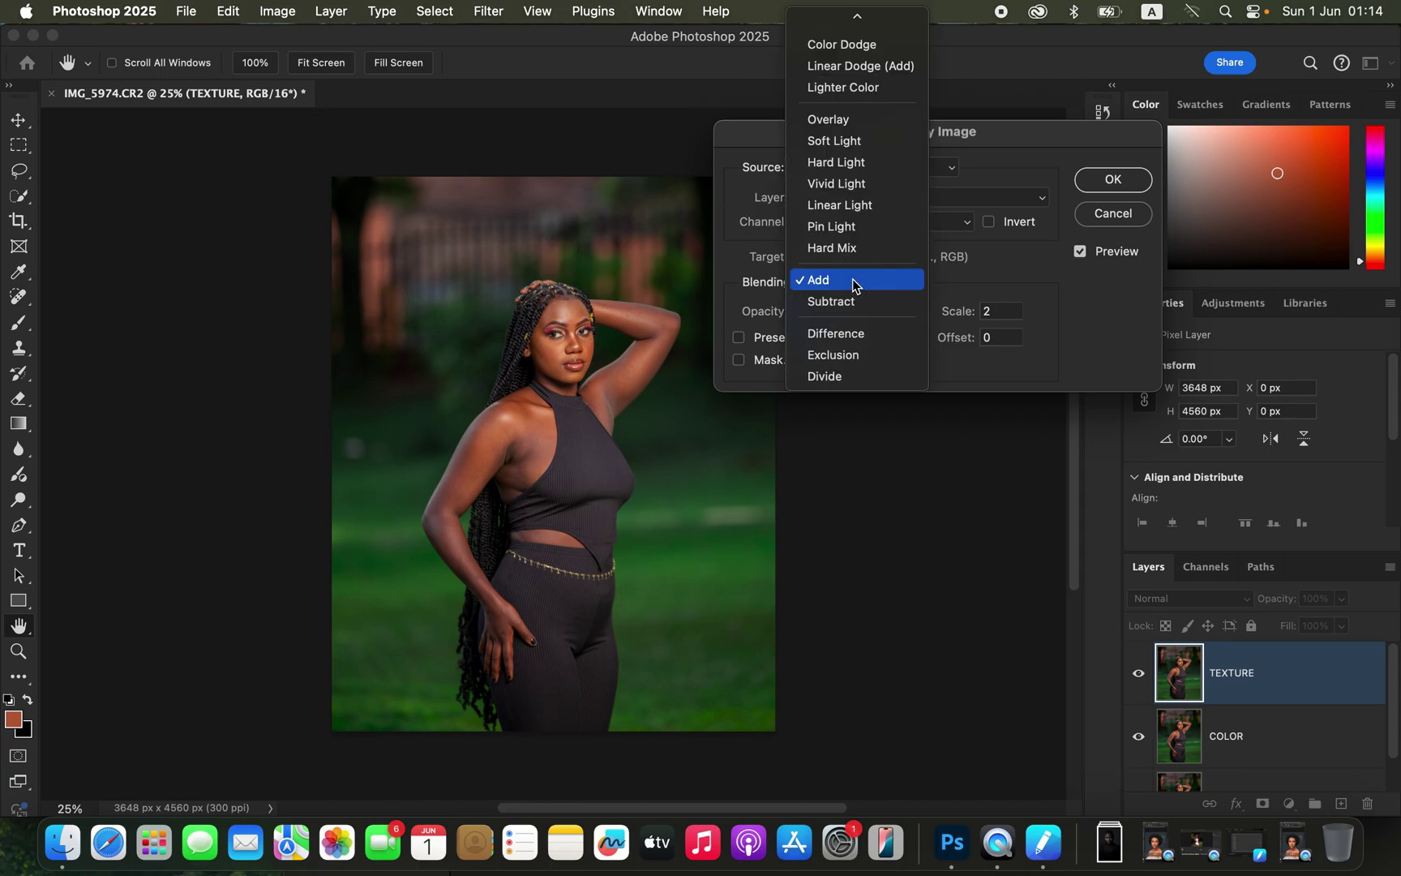
pyautogui.click(855, 279)
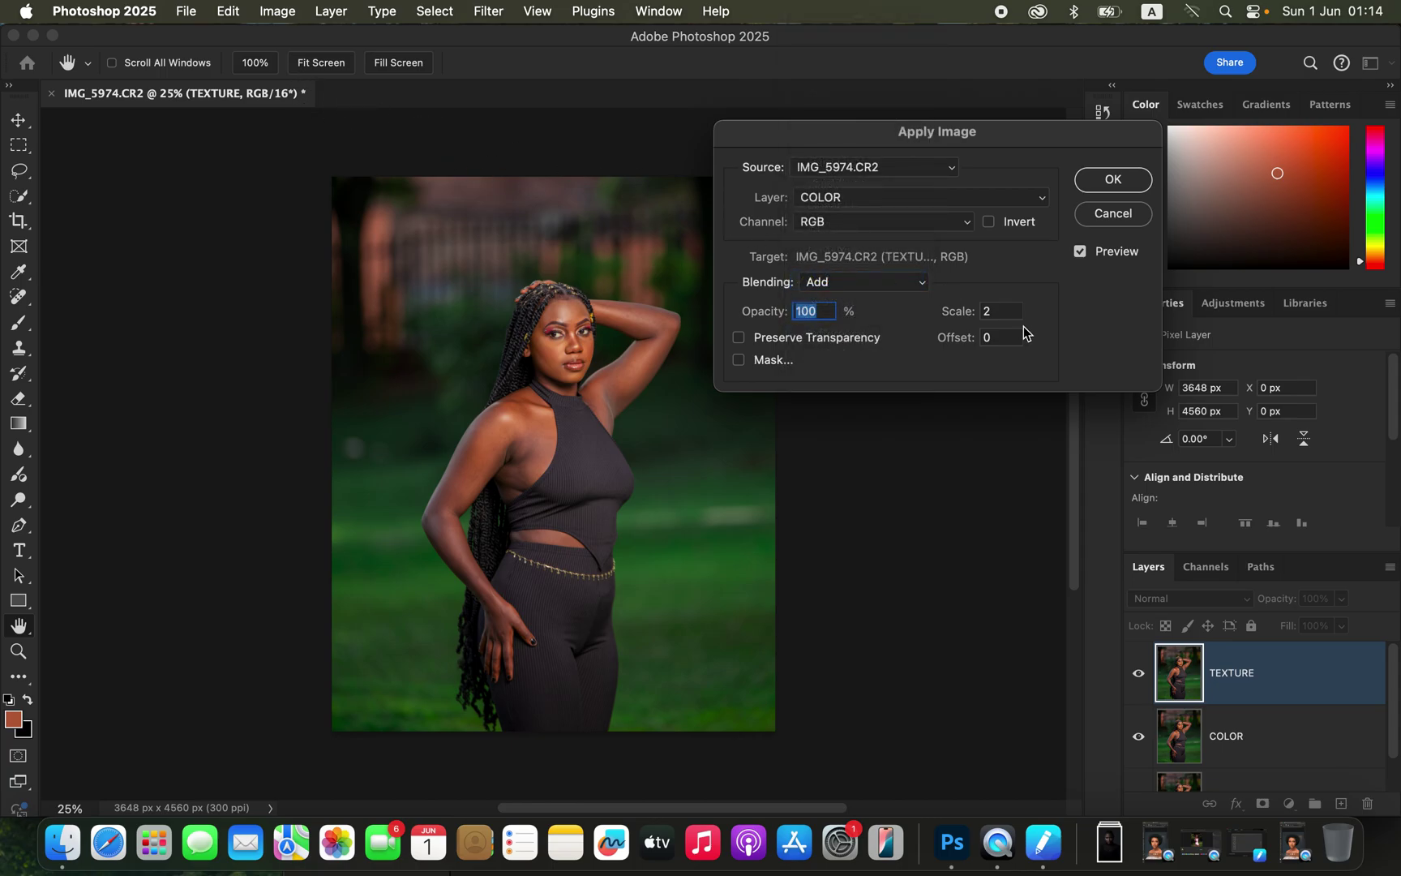
pyautogui.click(990, 225)
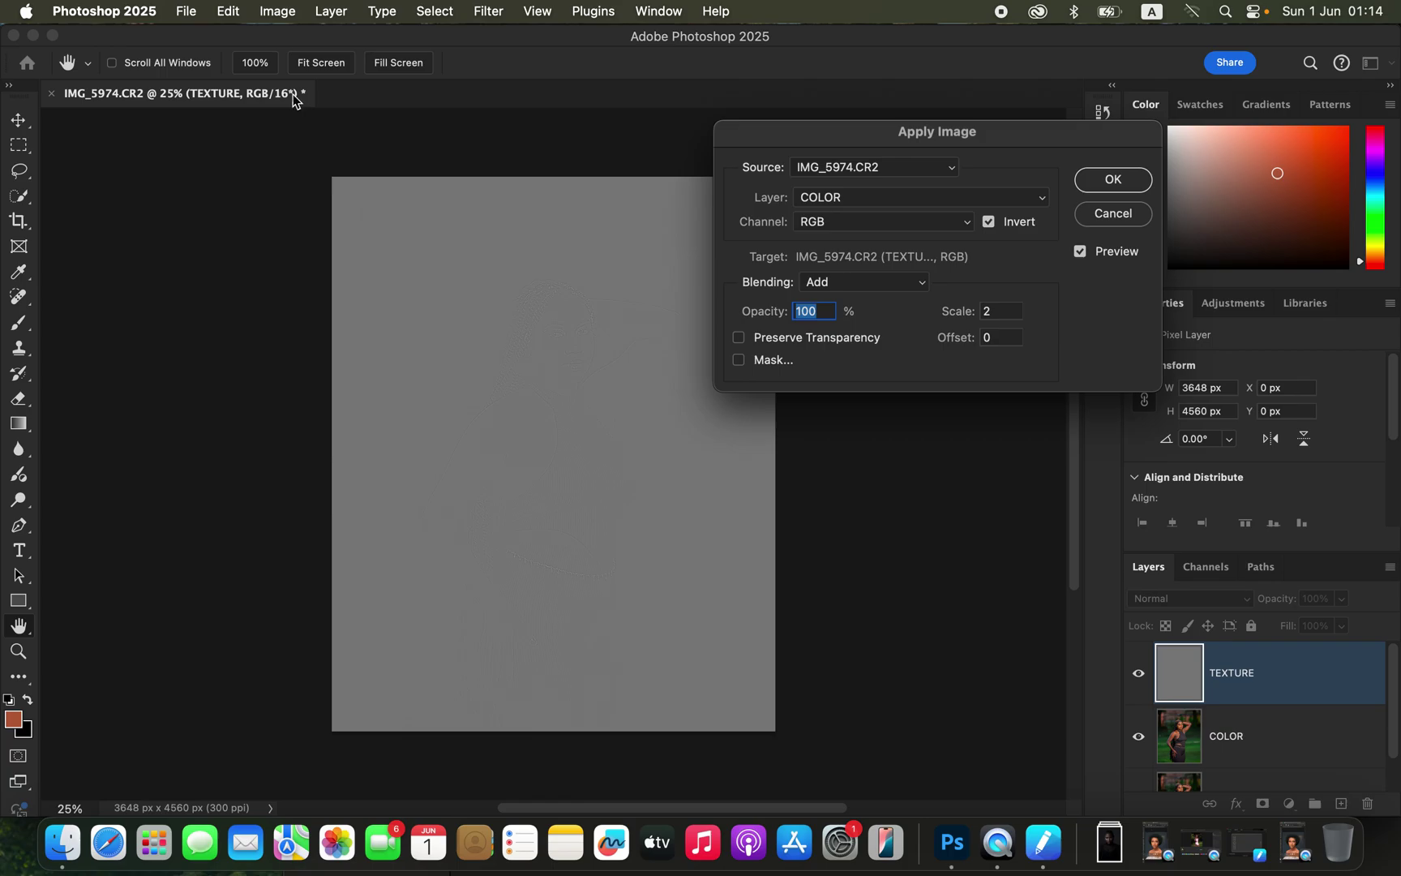
# Try Apply Image with Subtract blending, scale 2, offset 128 and Invert disabled
pyautogui.click(851, 287)
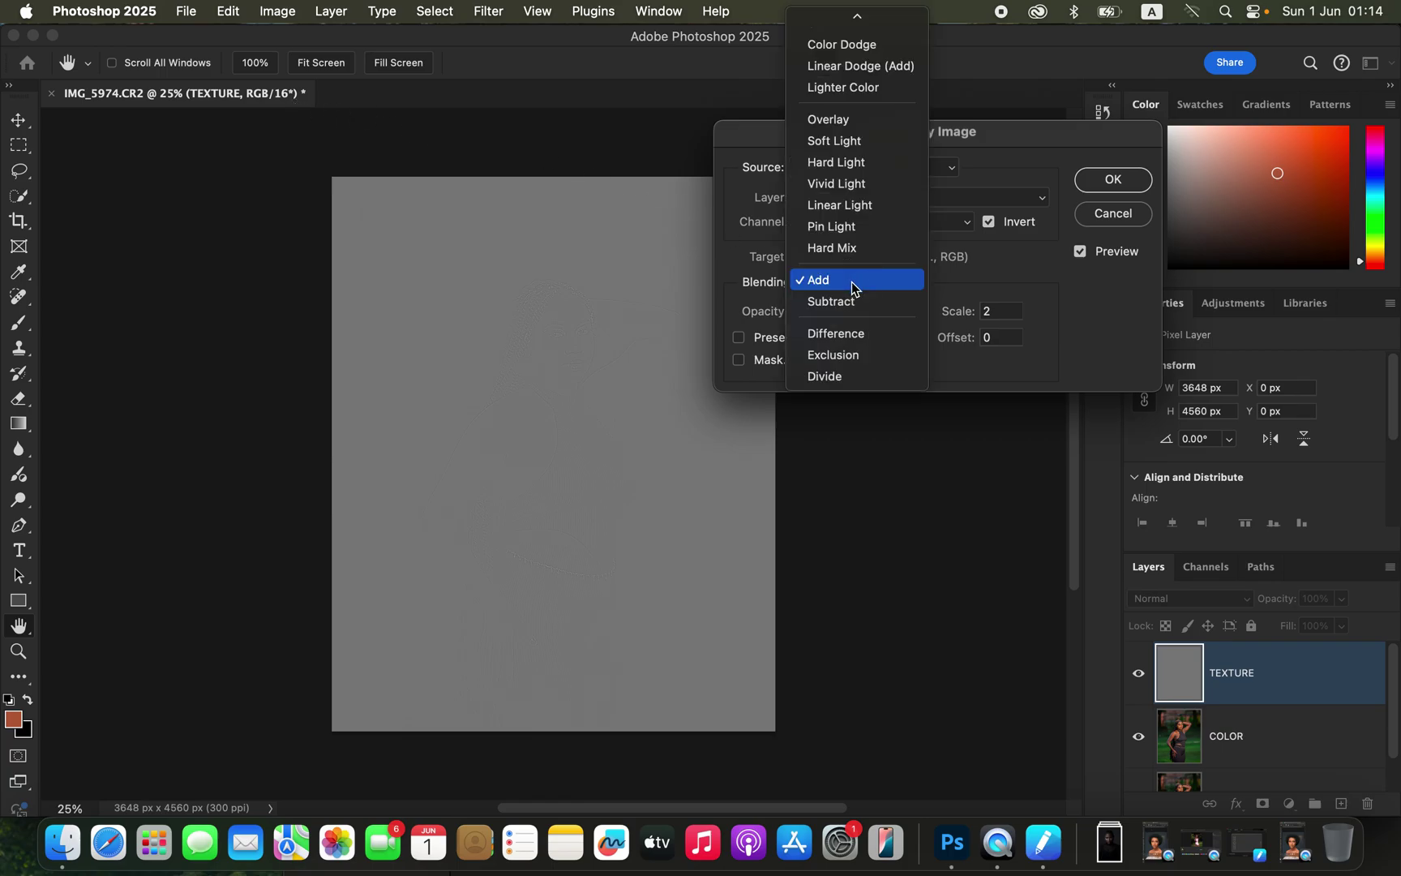
pyautogui.click(853, 301)
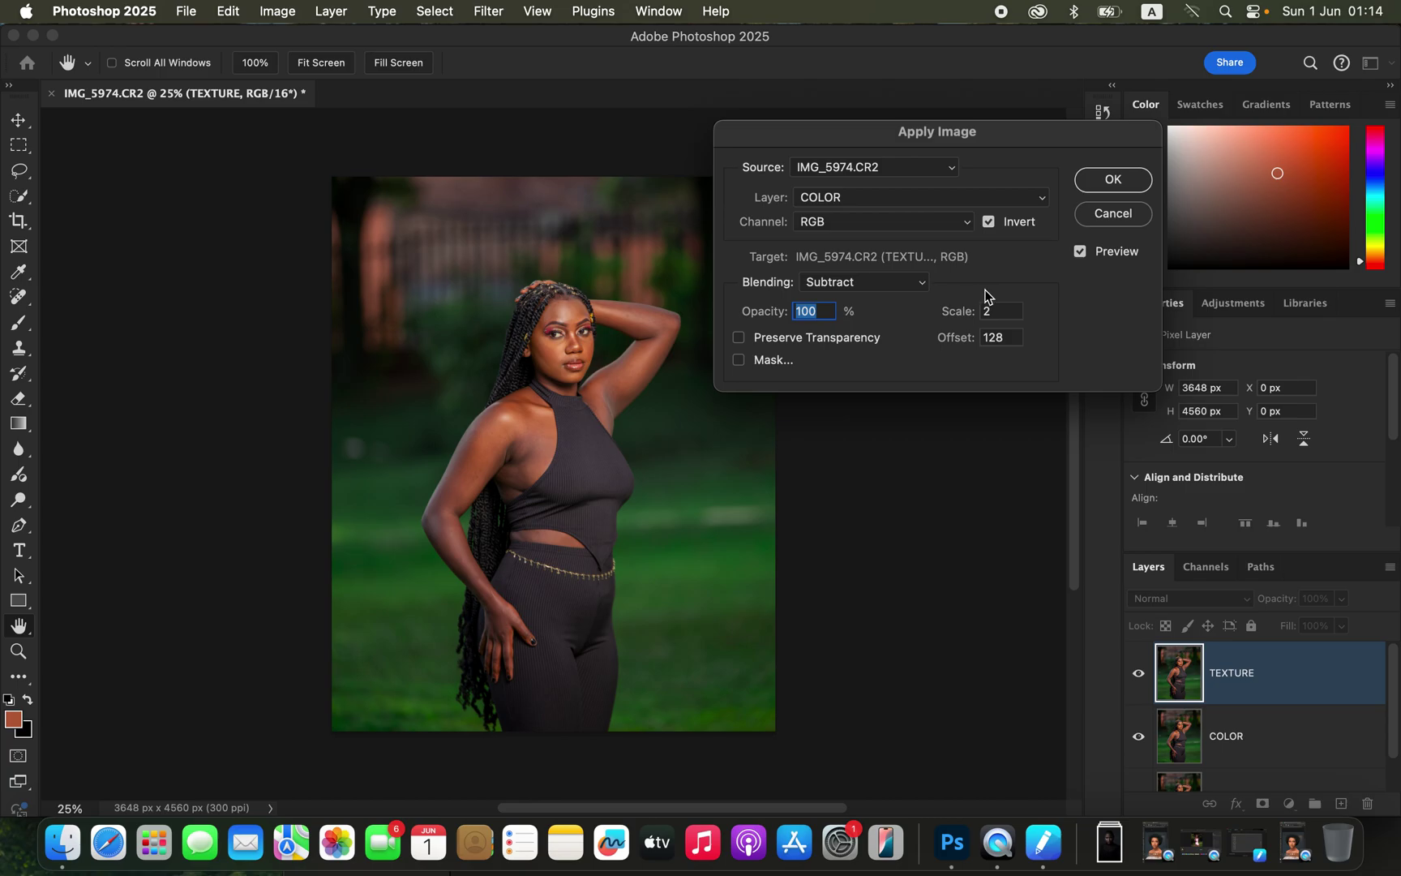
pyautogui.click(988, 222)
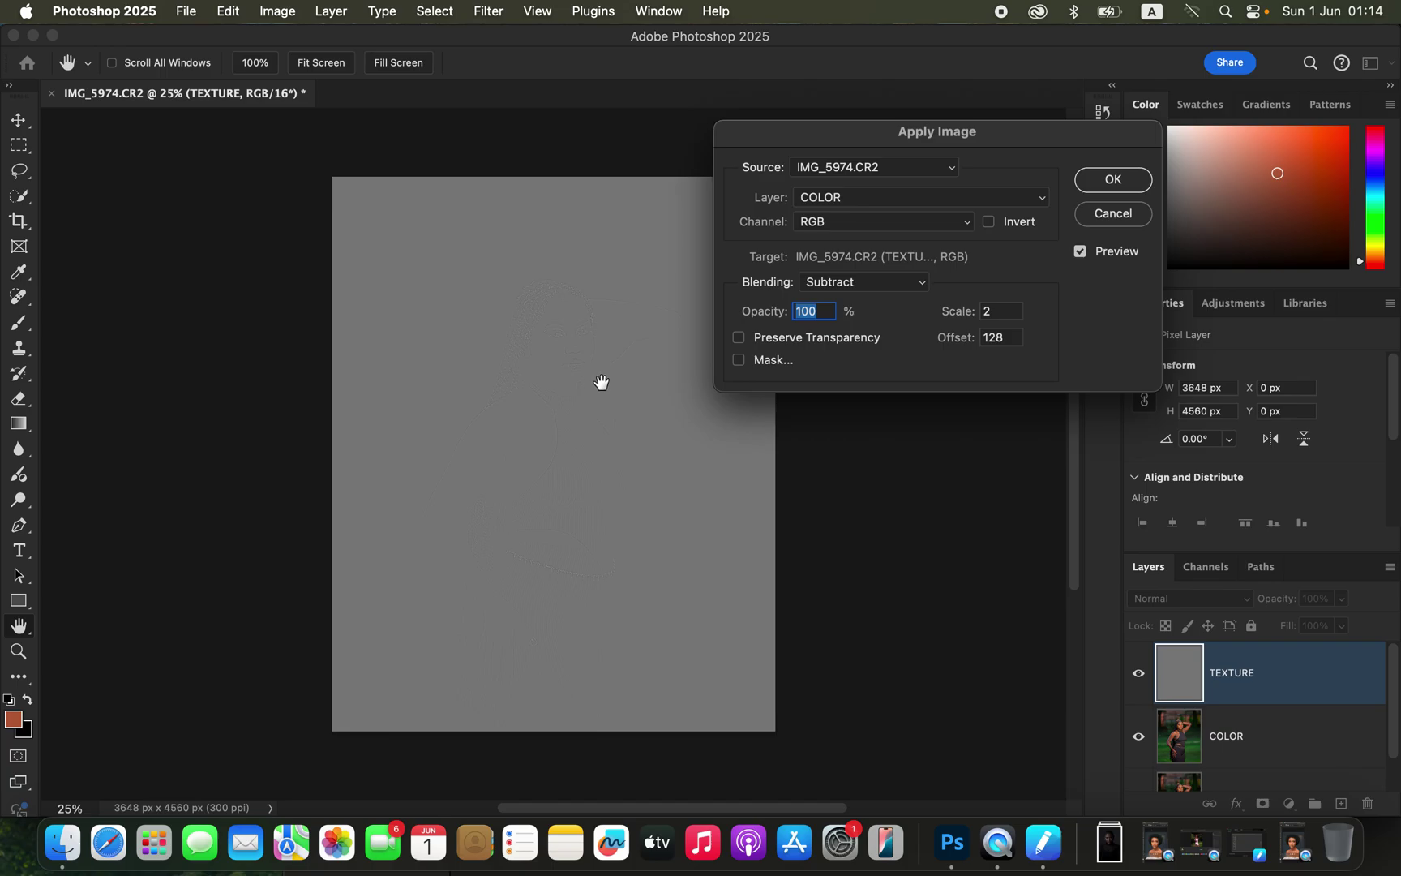
# Return Apply Image to Add blending with Invert enabled and apply it to the TEXTURE layer
pyautogui.click(855, 284)
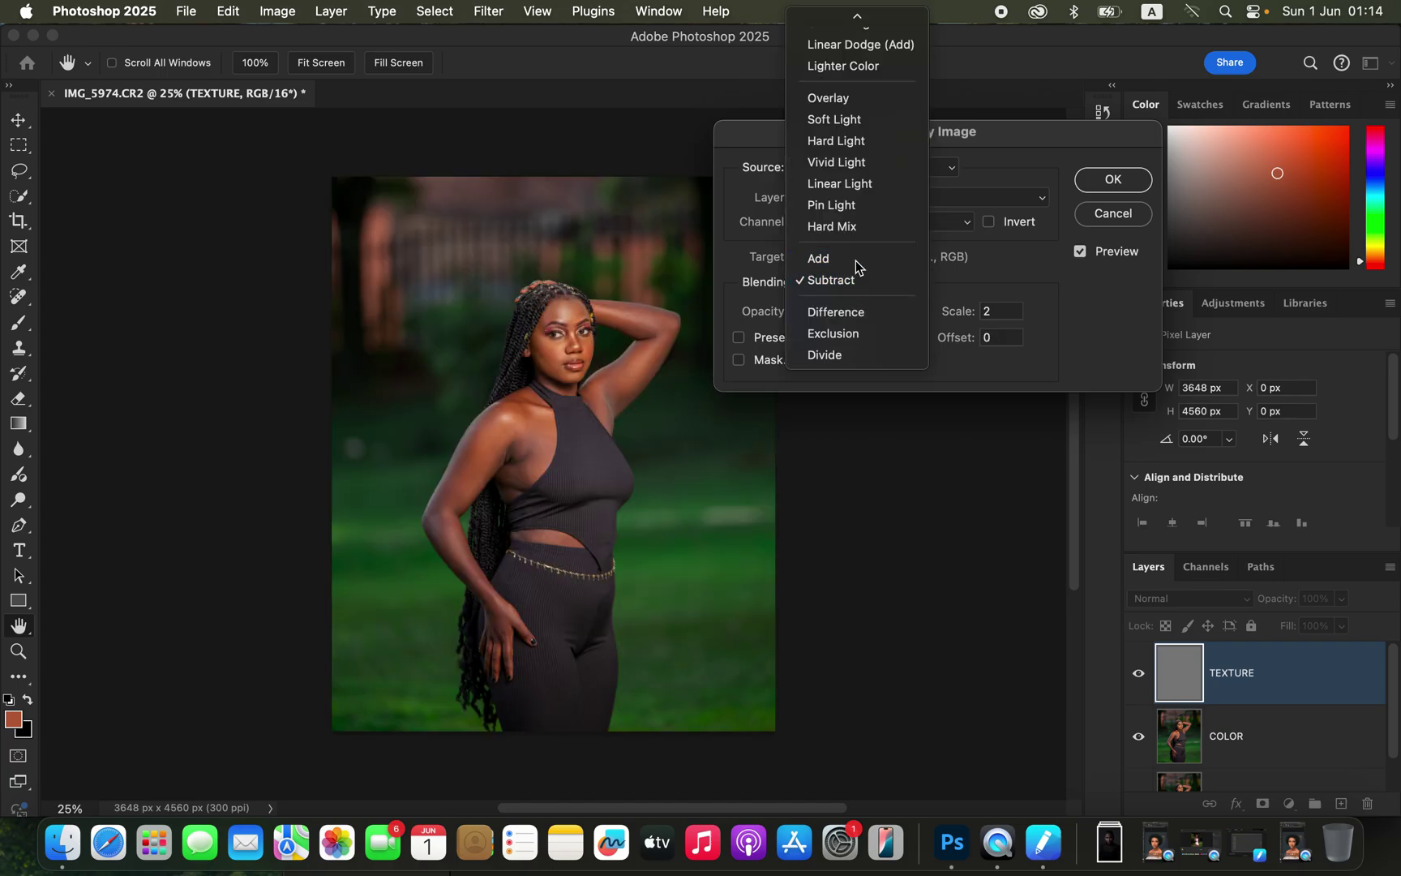
pyautogui.click(855, 261)
pyautogui.click(988, 221)
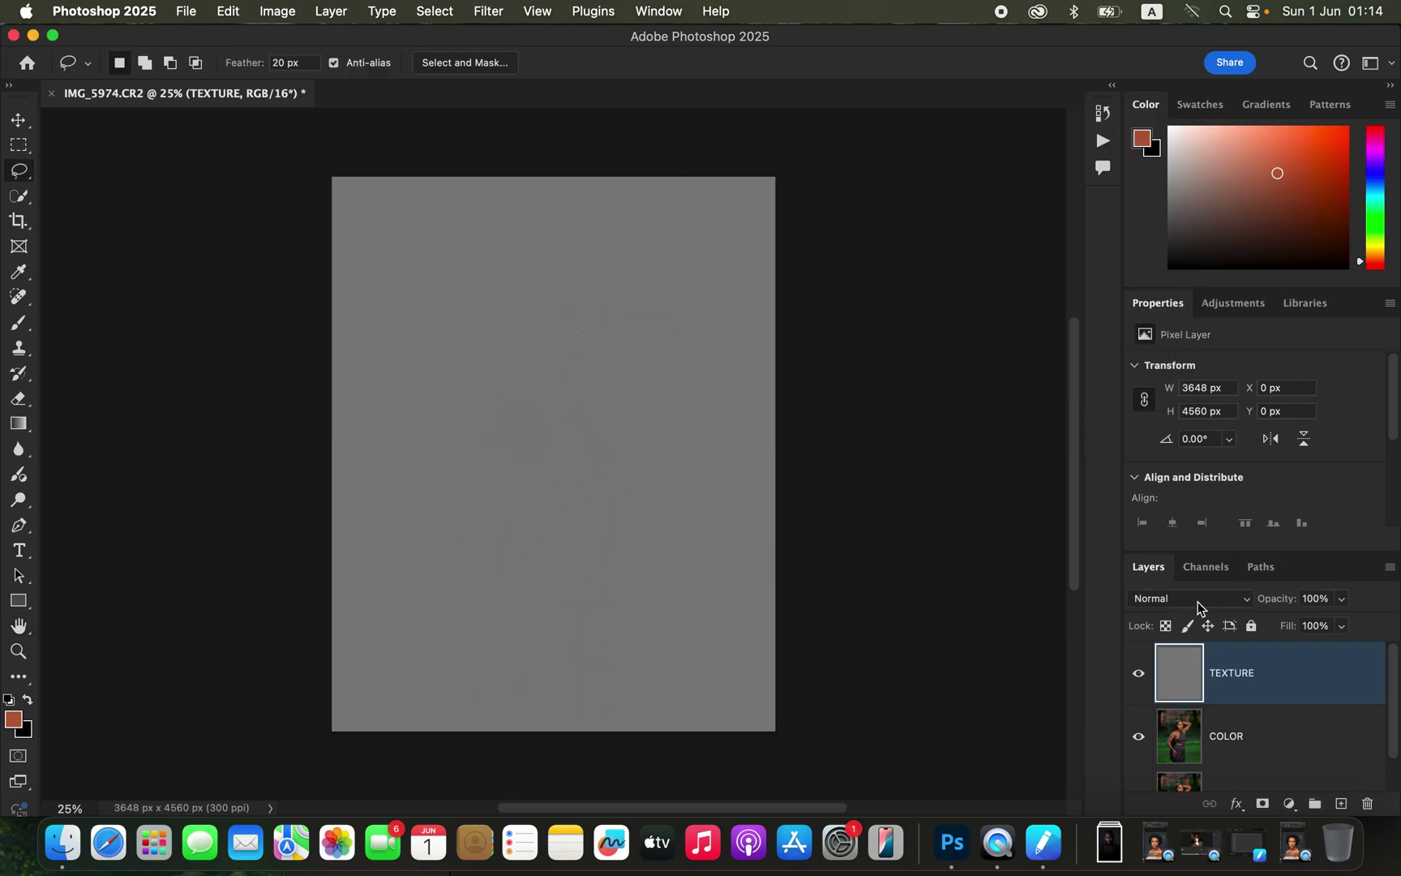
# Set the TEXTURE layer's blend mode to Linear Light and group it with the COLOR layer
pyautogui.click(1198, 601)
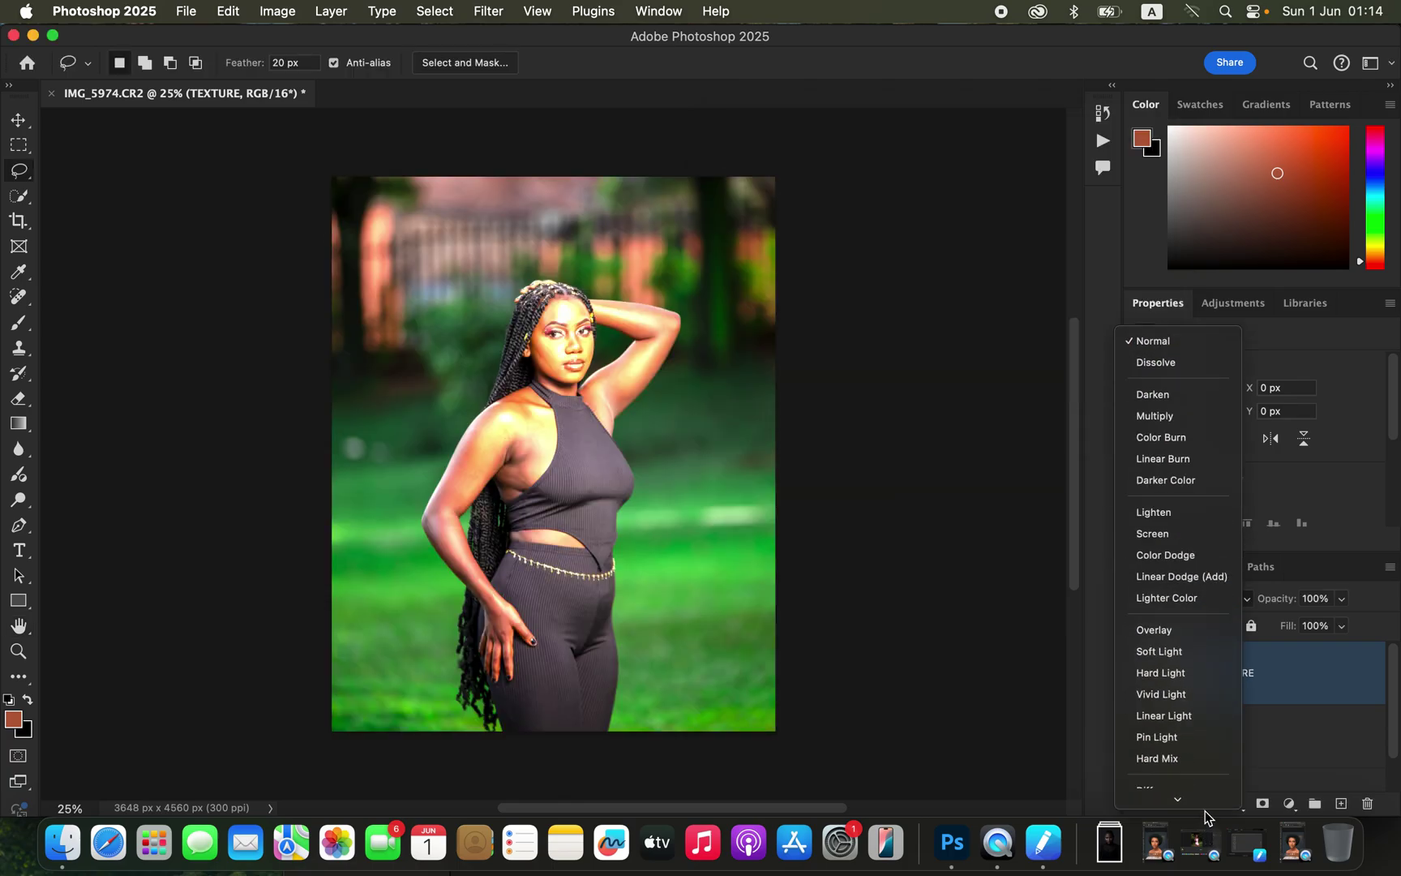
pyautogui.click(1190, 637)
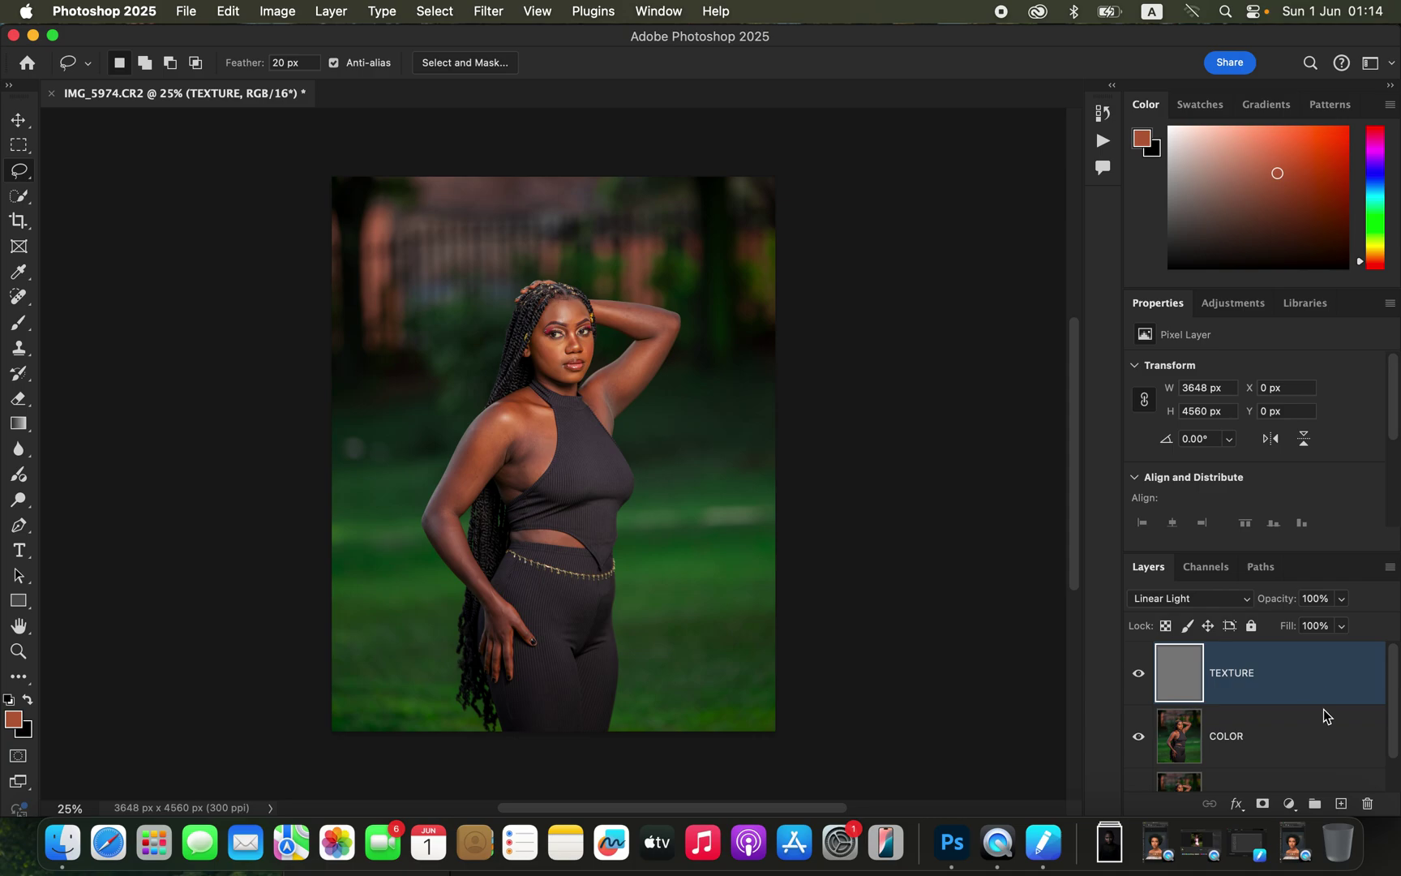
pyautogui.keyDown('shift'); pyautogui.click(1305, 733); pyautogui.keyUp('shift')
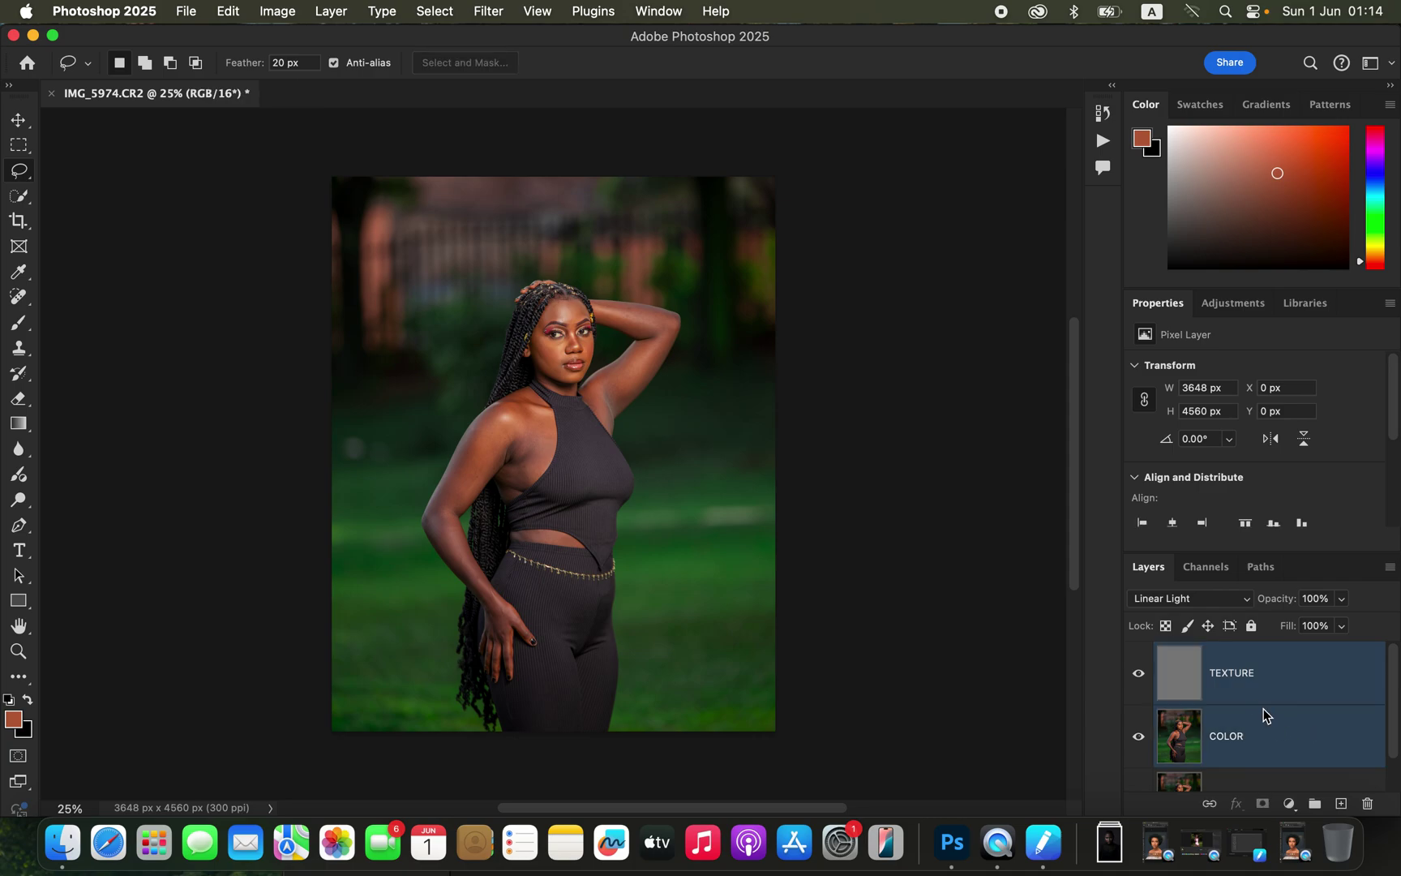
pyautogui.press('super+g')
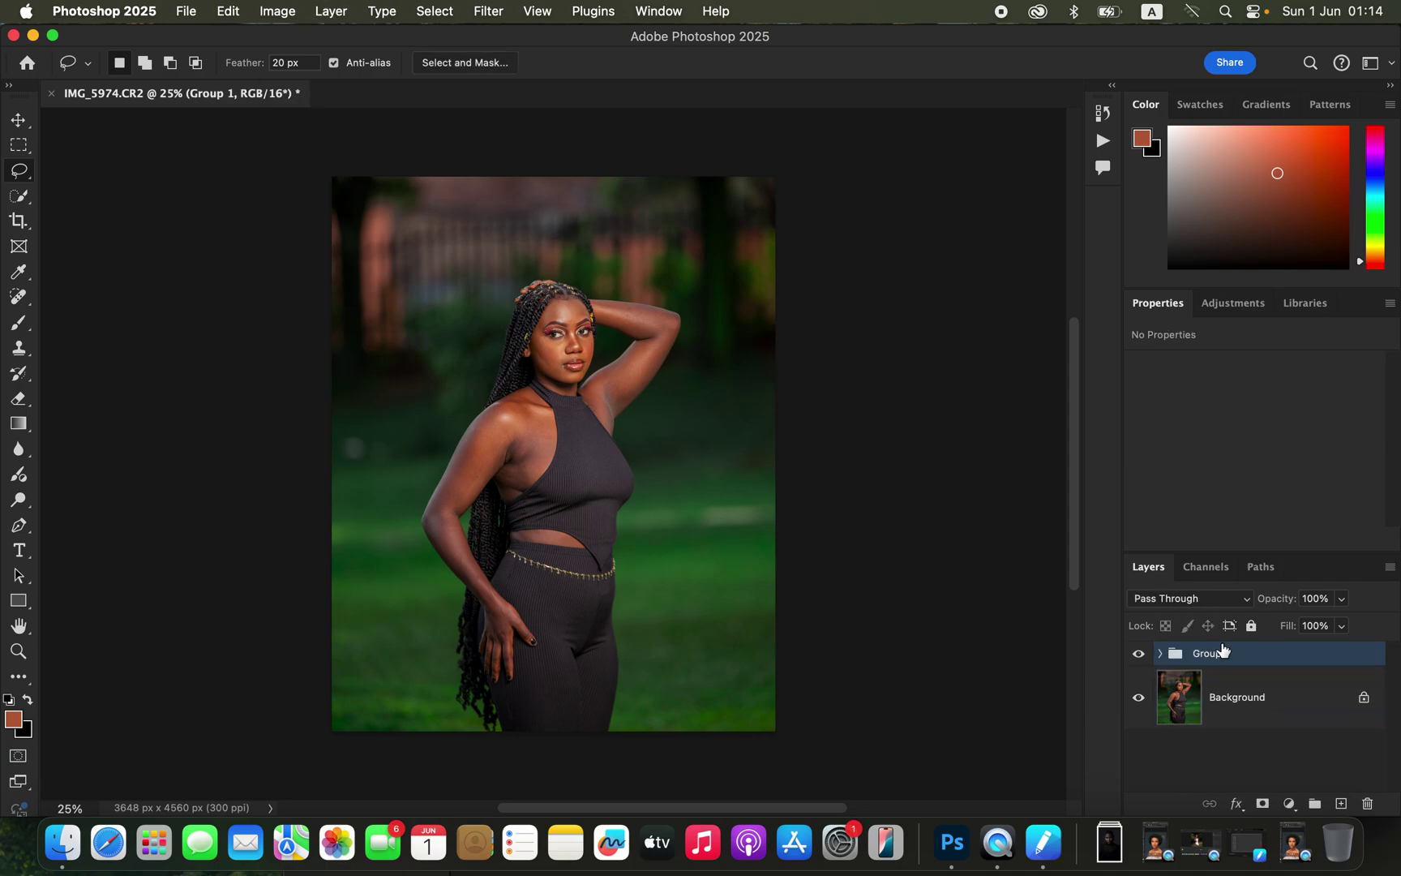
# Make COLOR the active layer inside the group with TEXTURE hidden, and choose the Mixer Brush with a cleaned brush
pyautogui.click(1162, 654)
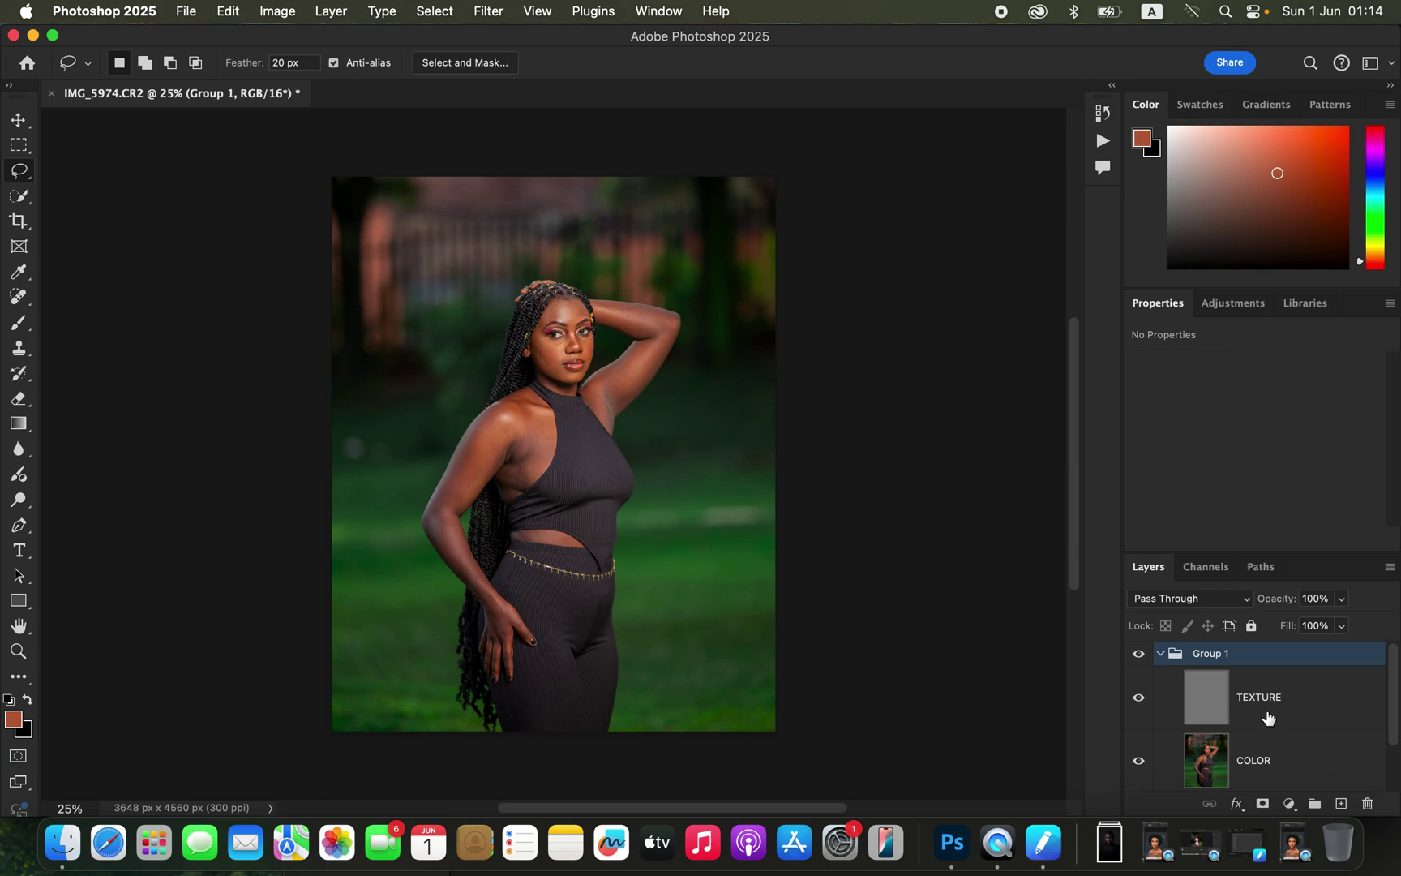
pyautogui.click(1275, 762)
pyautogui.click(1139, 701)
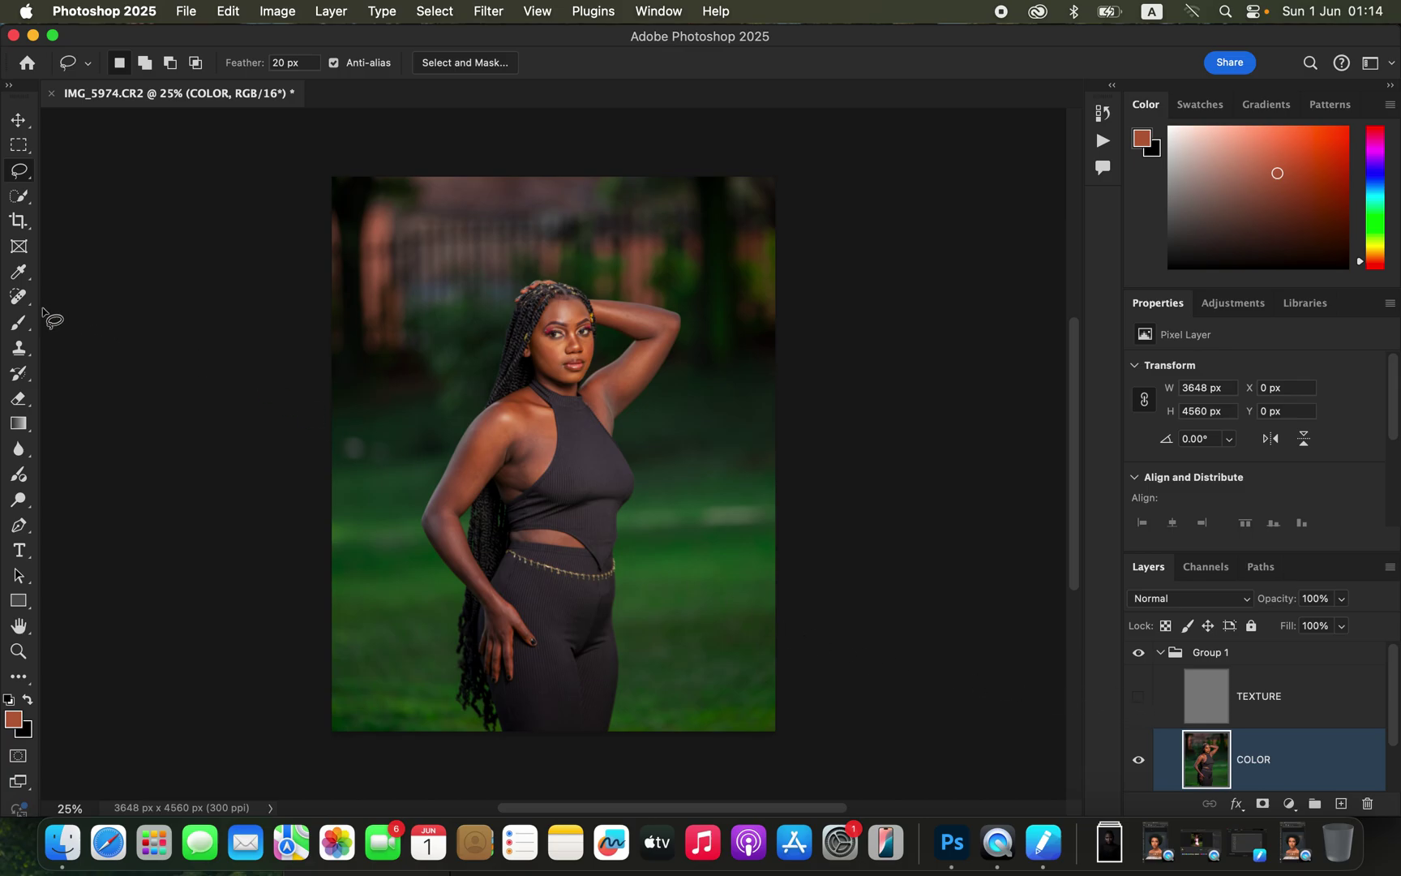
pyautogui.click(19, 323)
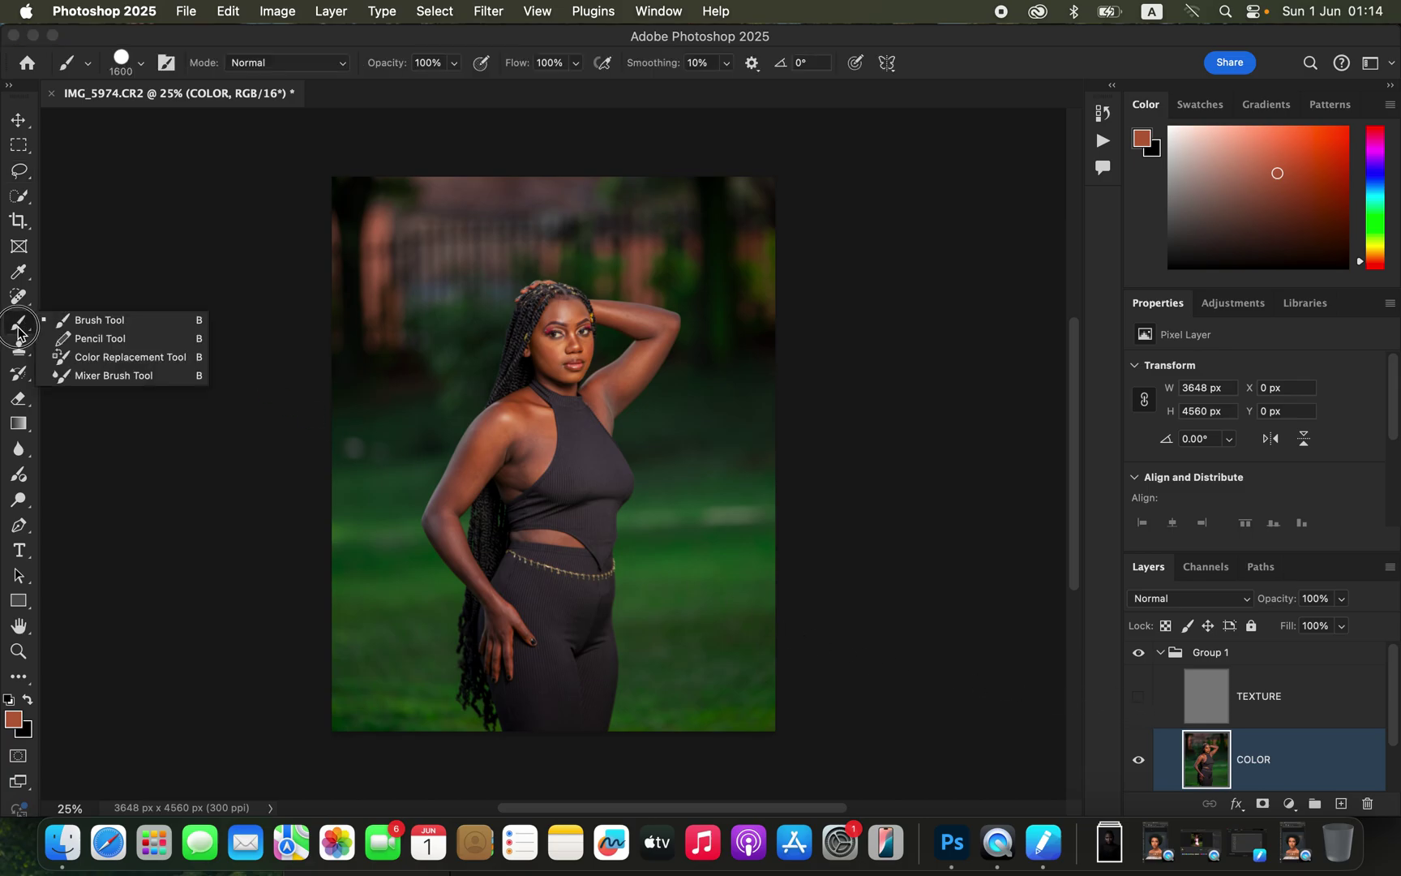
pyautogui.click(101, 377)
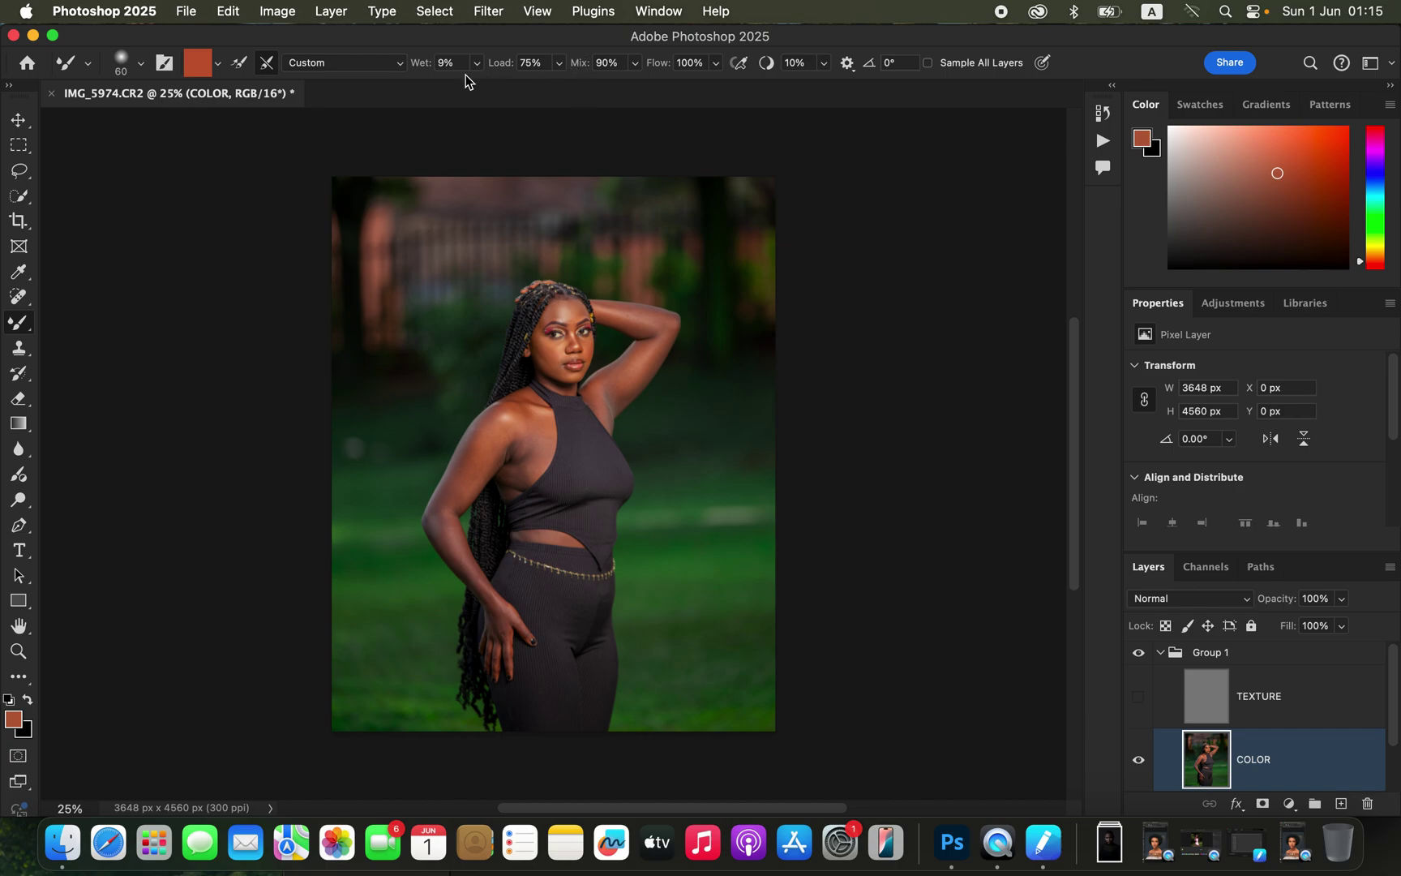
pyautogui.click(221, 73)
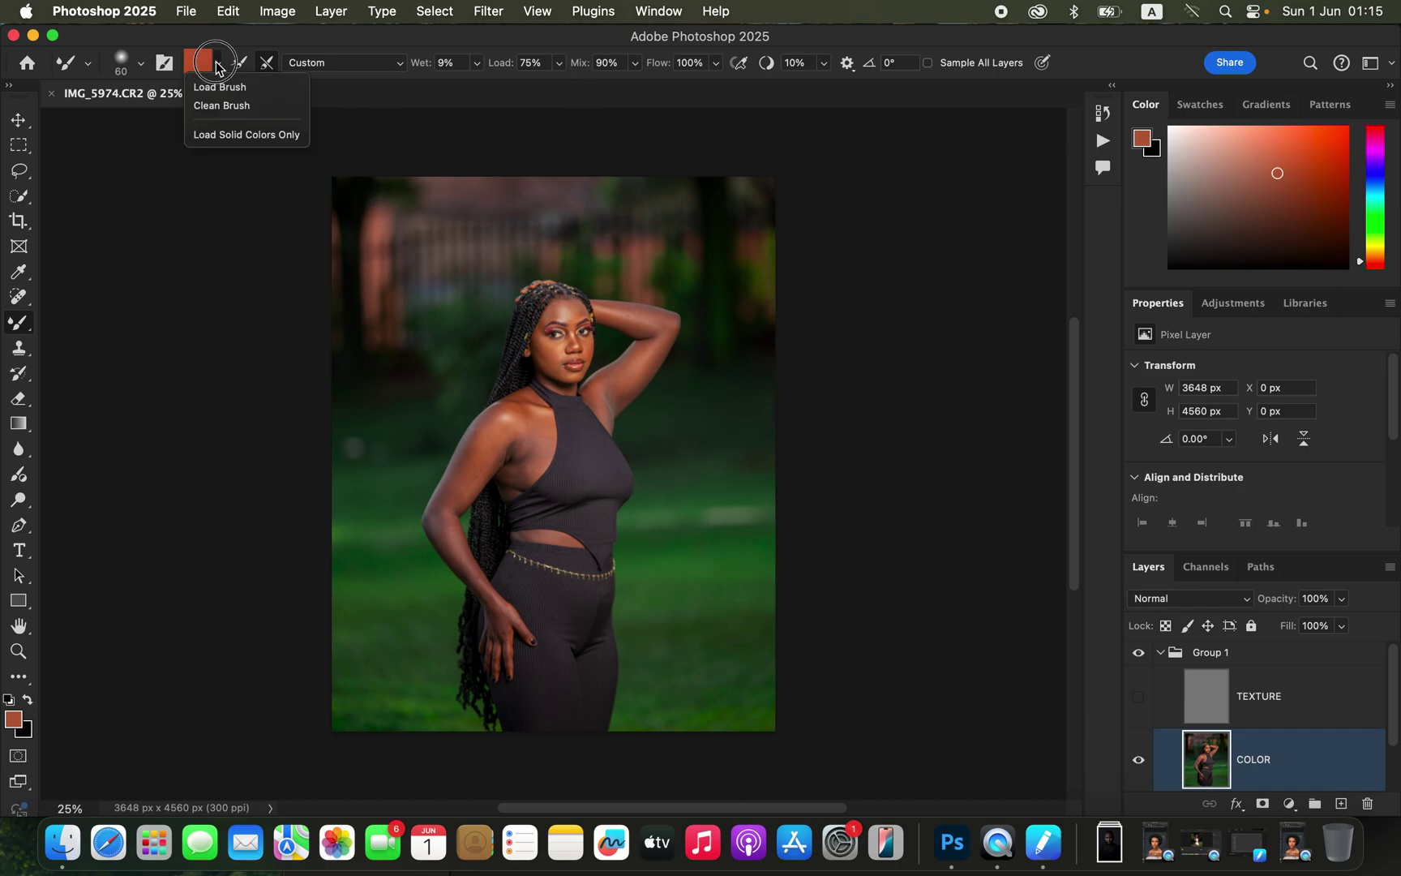
pyautogui.click(220, 106)
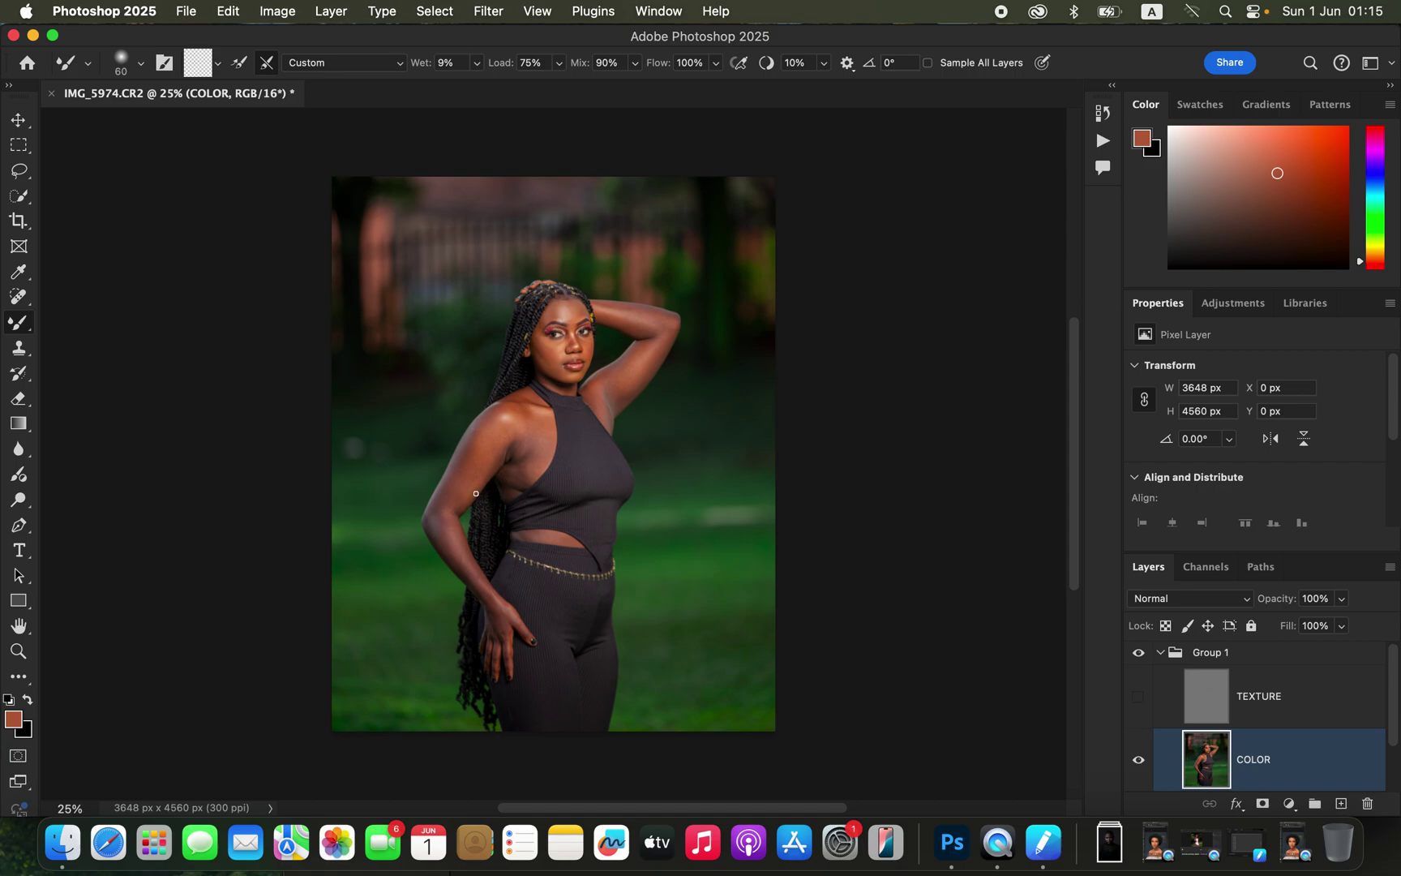
# Blend the skin tones on the shoulder, arms, hand and waist of the COLOR layer with the Mixer Brush at about 150 to 200 px
pyautogui.press('super+equal')
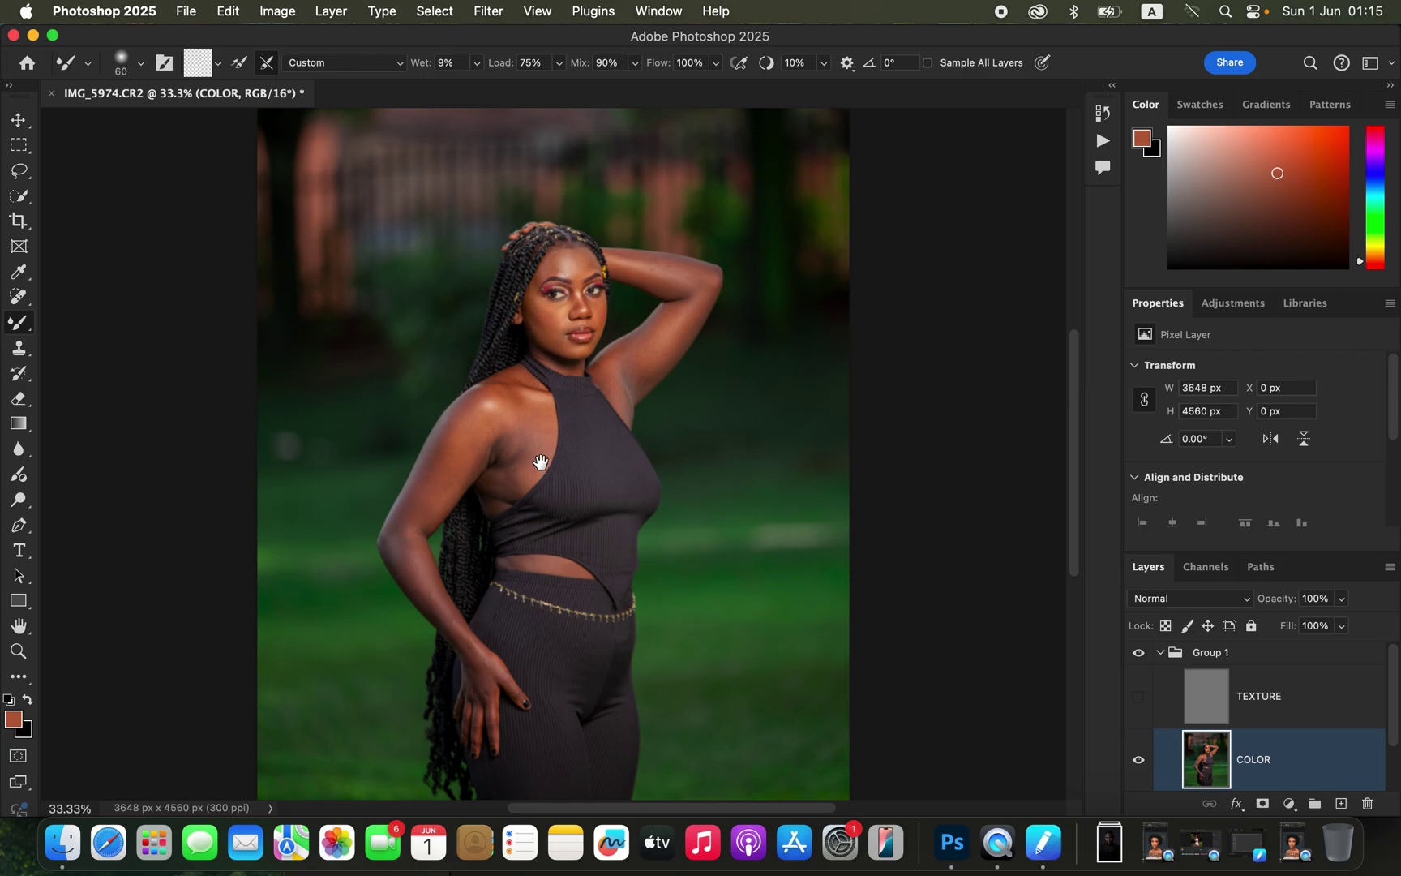
pyautogui.moveTo(541, 462); pyautogui.dragTo(544, 432)
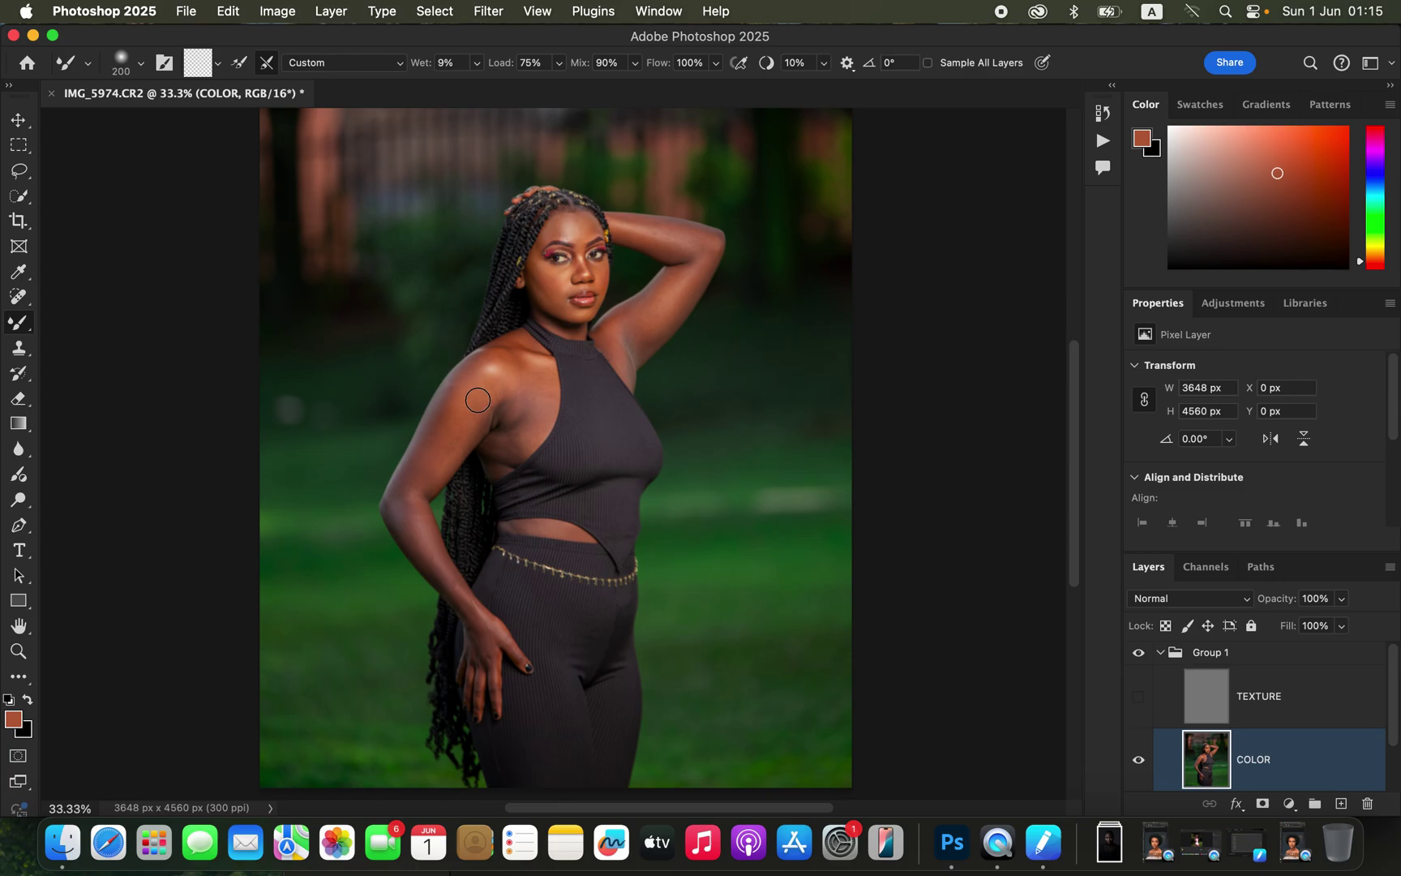
pyautogui.press('[')
pyautogui.moveTo(474, 371)
pyautogui.mouseDown()
pyautogui.moveTo(454, 369)
pyautogui.moveTo(410, 482)
pyautogui.moveTo(478, 409)
pyautogui.moveTo(451, 466)
pyautogui.moveTo(469, 423)
pyautogui.moveTo(422, 487)
pyautogui.moveTo(464, 381)
pyautogui.moveTo(401, 510)
pyautogui.moveTo(481, 629)
pyautogui.moveTo(477, 418)
pyautogui.moveTo(439, 452)
pyautogui.moveTo(511, 361)
pyautogui.moveTo(537, 393)
pyautogui.moveTo(509, 421)
pyautogui.moveTo(514, 409)
pyautogui.moveTo(528, 414)
pyautogui.moveTo(518, 445)
pyautogui.moveTo(528, 368)
pyautogui.moveTo(495, 466)
pyautogui.moveTo(500, 401)
pyautogui.moveTo(492, 435)
pyautogui.moveTo(489, 422)
pyautogui.moveTo(525, 413)
pyautogui.moveTo(509, 454)
pyautogui.moveTo(535, 381)
pyautogui.moveTo(519, 369)
pyautogui.moveTo(521, 402)
pyautogui.moveTo(491, 425)
pyautogui.moveTo(518, 364)
pyautogui.moveTo(500, 357)
pyautogui.moveTo(498, 369)
pyautogui.mouseUp()
pyautogui.press('[')
pyautogui.moveTo(473, 630)
pyautogui.mouseDown()
pyautogui.moveTo(454, 591)
pyautogui.moveTo(495, 694)
pyautogui.moveTo(493, 670)
pyautogui.moveTo(479, 692)
pyautogui.moveTo(475, 648)
pyautogui.moveTo(509, 650)
pyautogui.mouseUp()
pyautogui.moveTo(535, 527); pyautogui.dragTo(561, 528)
pyautogui.moveTo(642, 319)
pyautogui.mouseDown()
pyautogui.moveTo(653, 300)
pyautogui.moveTo(612, 343)
pyautogui.moveTo(636, 333)
pyautogui.moveTo(629, 350)
pyautogui.moveTo(663, 318)
pyautogui.moveTo(640, 357)
pyautogui.moveTo(634, 339)
pyautogui.moveTo(698, 273)
pyautogui.moveTo(650, 237)
pyautogui.mouseUp()
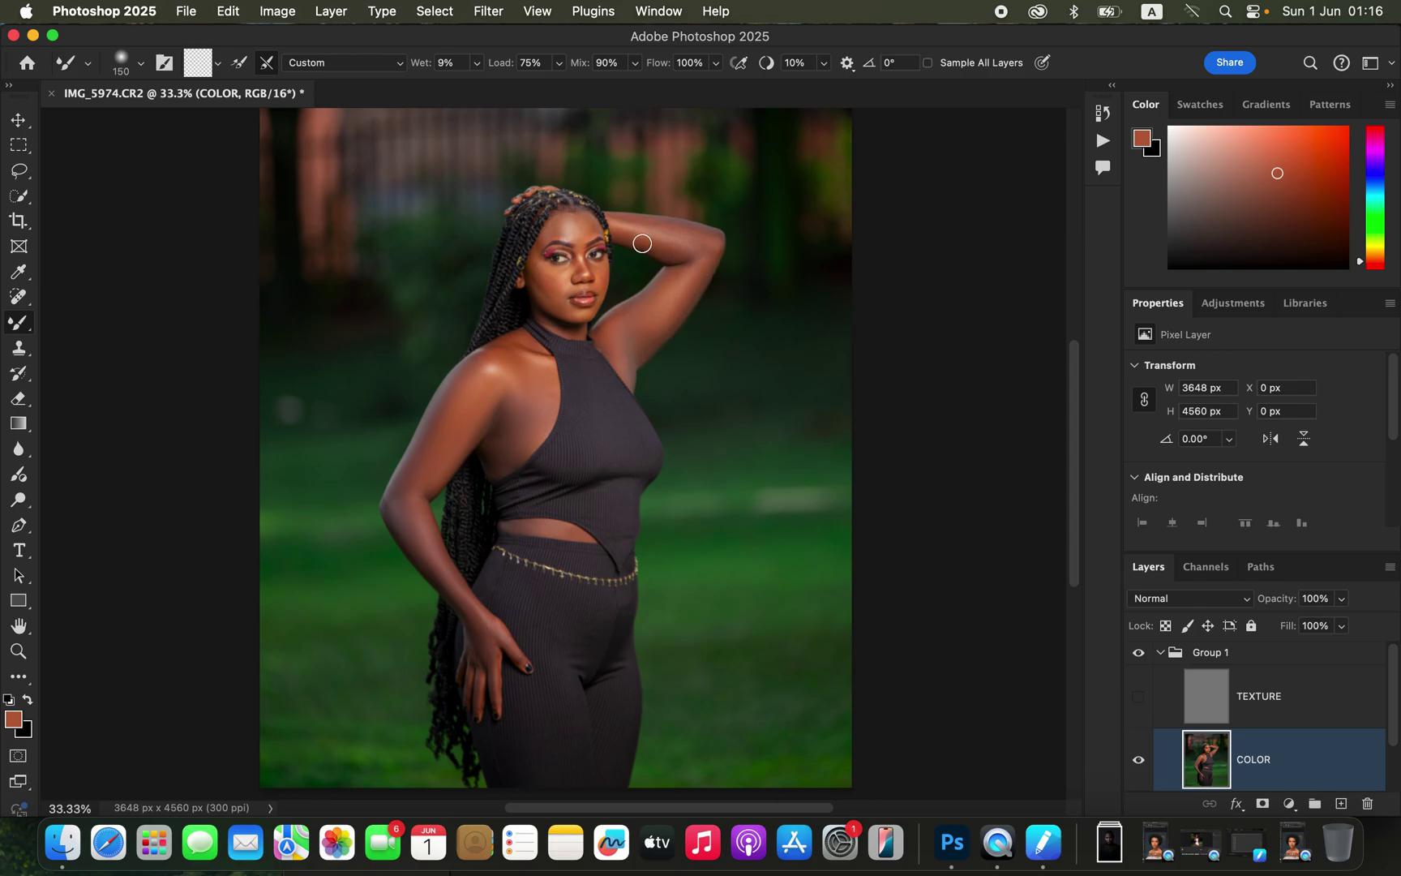
pyautogui.moveTo(647, 240)
pyautogui.mouseDown()
pyautogui.moveTo(706, 243)
pyautogui.moveTo(711, 258)
pyautogui.moveTo(702, 269)
pyautogui.moveTo(642, 238)
pyautogui.moveTo(668, 245)
pyautogui.moveTo(684, 295)
pyautogui.moveTo(648, 338)
pyautogui.moveTo(693, 281)
pyautogui.moveTo(673, 280)
pyautogui.moveTo(610, 337)
pyautogui.moveTo(689, 248)
pyautogui.mouseUp()
pyautogui.moveTo(464, 426)
pyautogui.mouseDown()
pyautogui.moveTo(401, 505)
pyautogui.moveTo(419, 536)
pyautogui.mouseUp()
# Blend the skin tones on the face and upper body of the COLOR layer, reducing the Mixer Brush to about 70 px
pyautogui.press('super+equal')
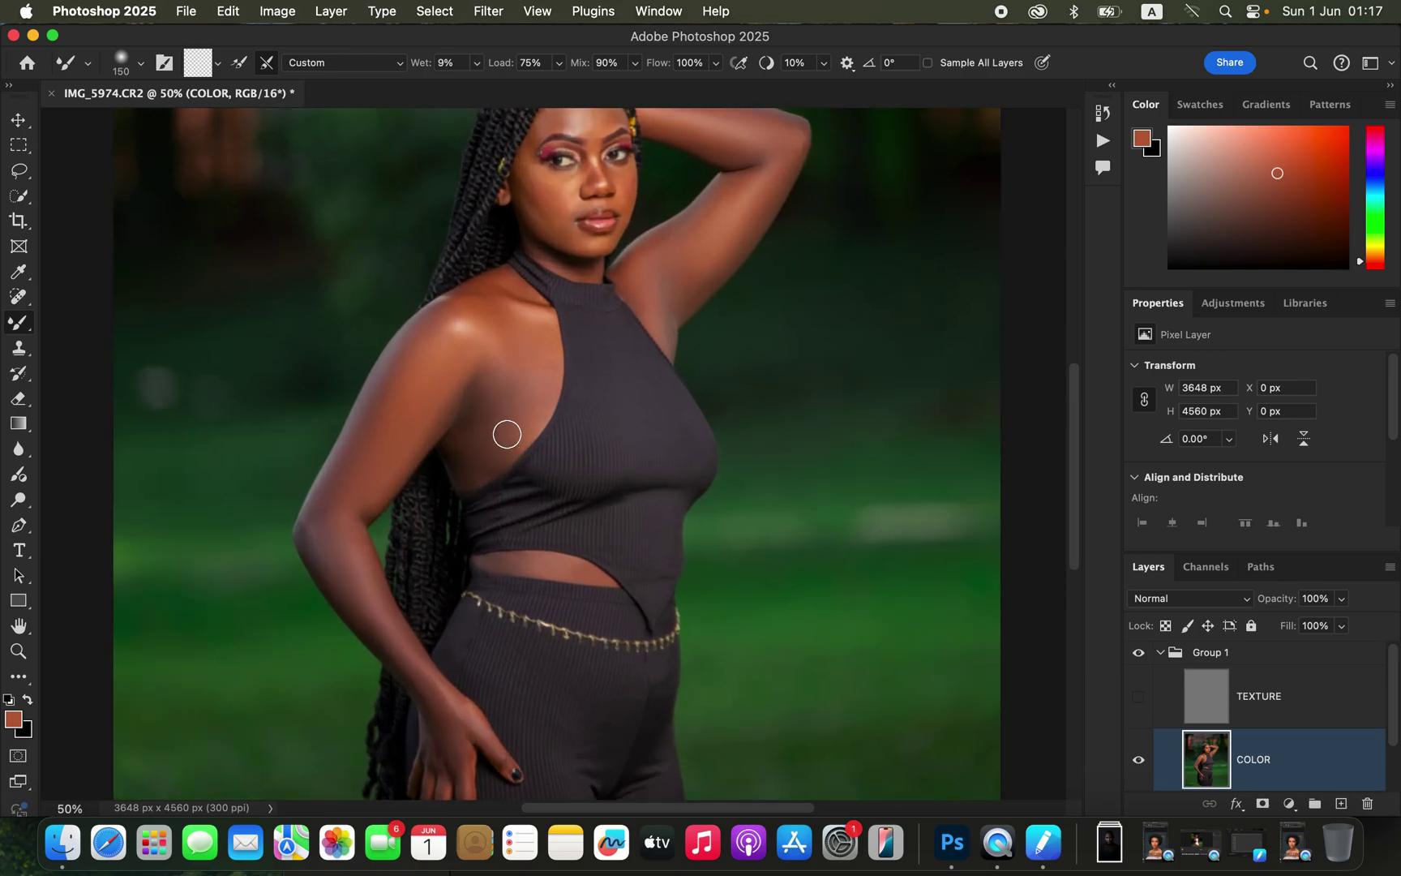
pyautogui.moveTo(676, 385); pyautogui.dragTo(677, 448)
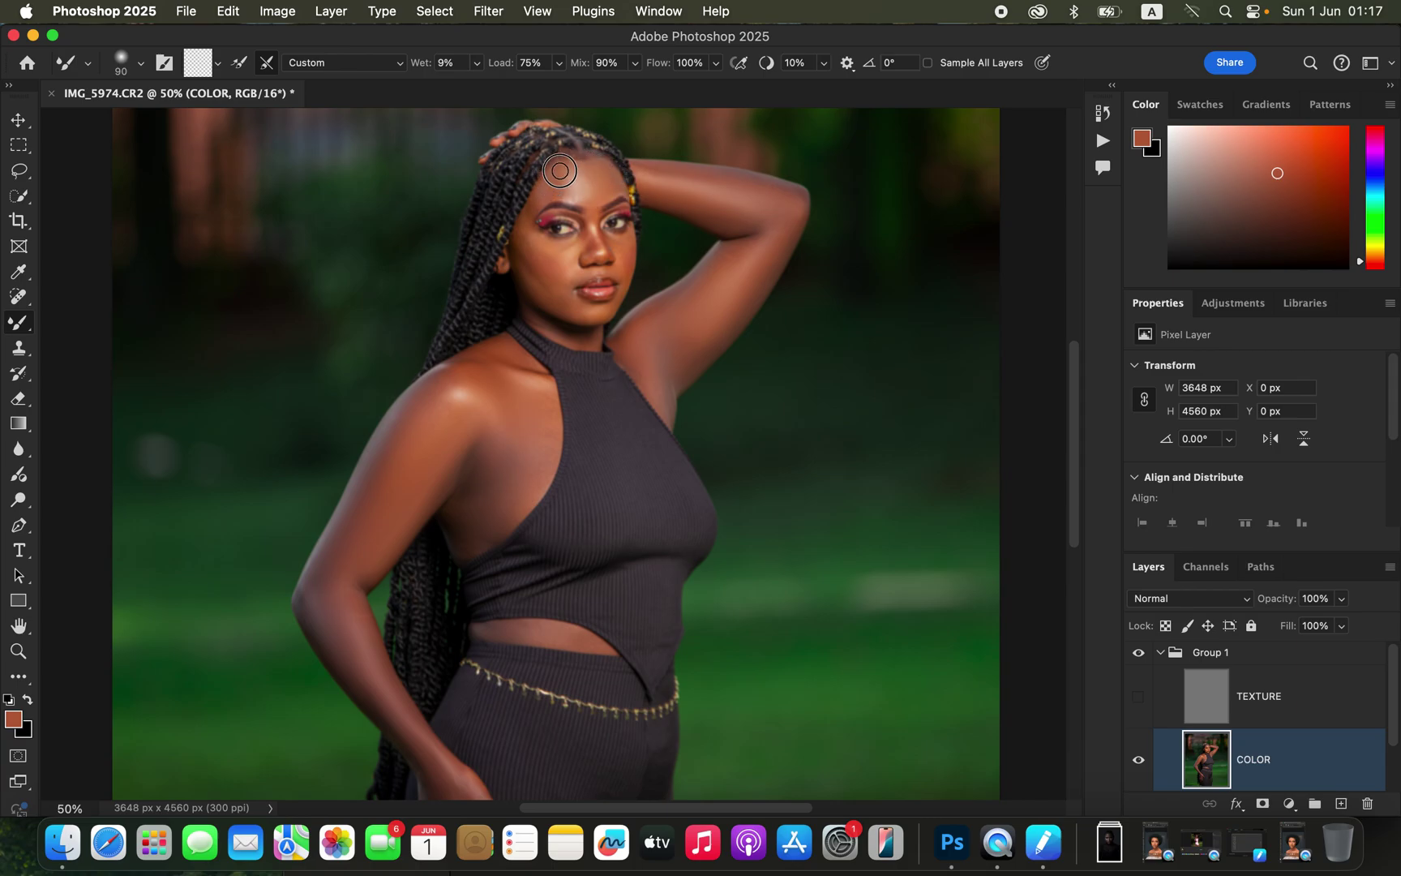
pyautogui.press('[')
pyautogui.press('[')
pyautogui.press('[')
pyautogui.press('[')
pyautogui.press('[')
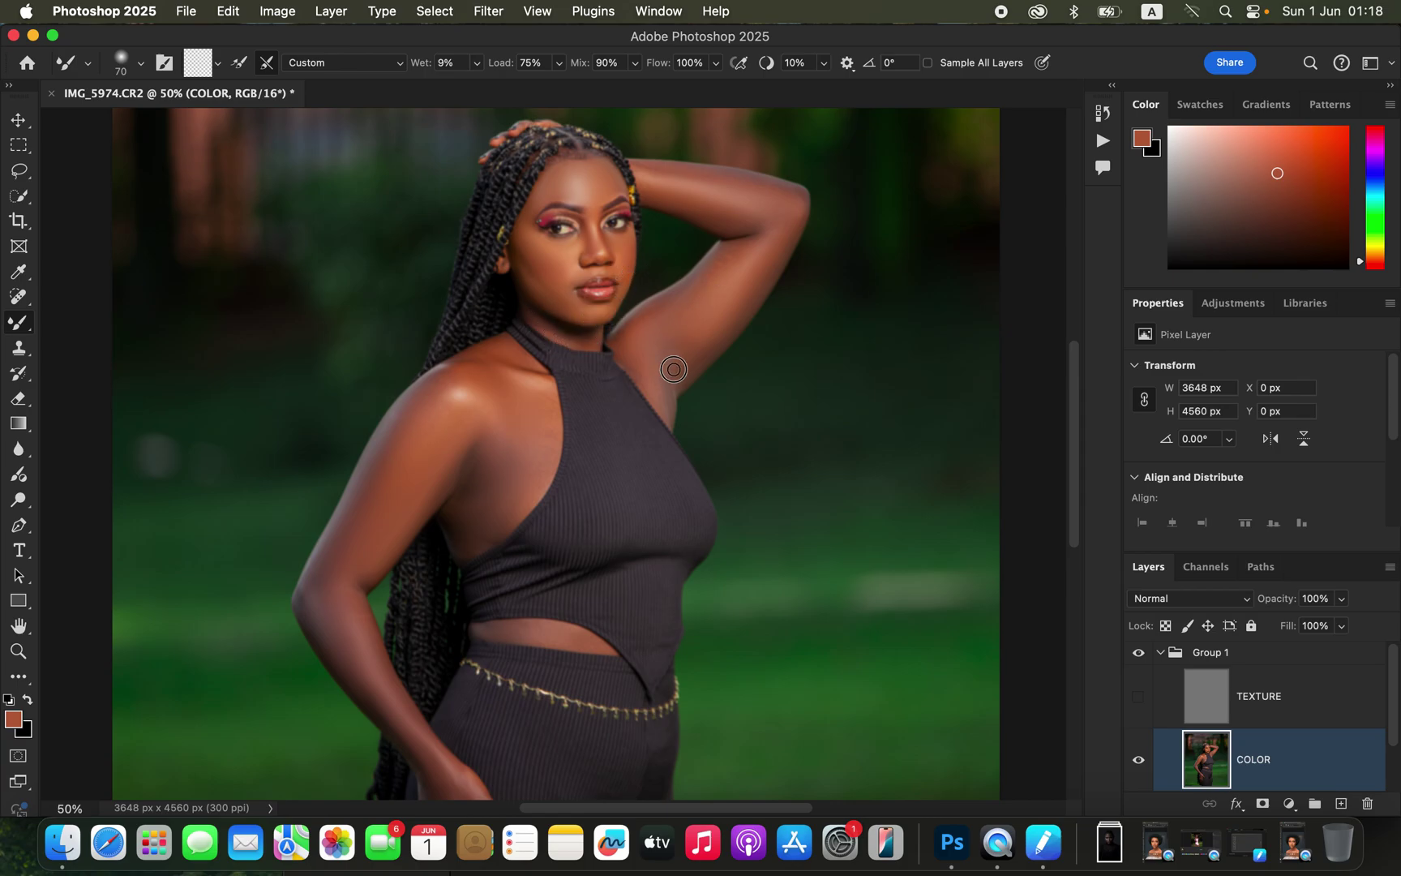
# Show the TEXTURE layer again and toggle the group's visibility to compare the skin before and after blending
pyautogui.click(1139, 697)
pyautogui.press(']')
pyautogui.press(']')
pyautogui.press(']')
pyautogui.press(']')
pyautogui.press(']')
pyautogui.press(']')
pyautogui.click(1140, 658)
pyautogui.click(1140, 657)
# Make TEXTURE the active layer and choose the Clone Stamp tool, sampling from the Current Layer only
pyautogui.click(1282, 711)
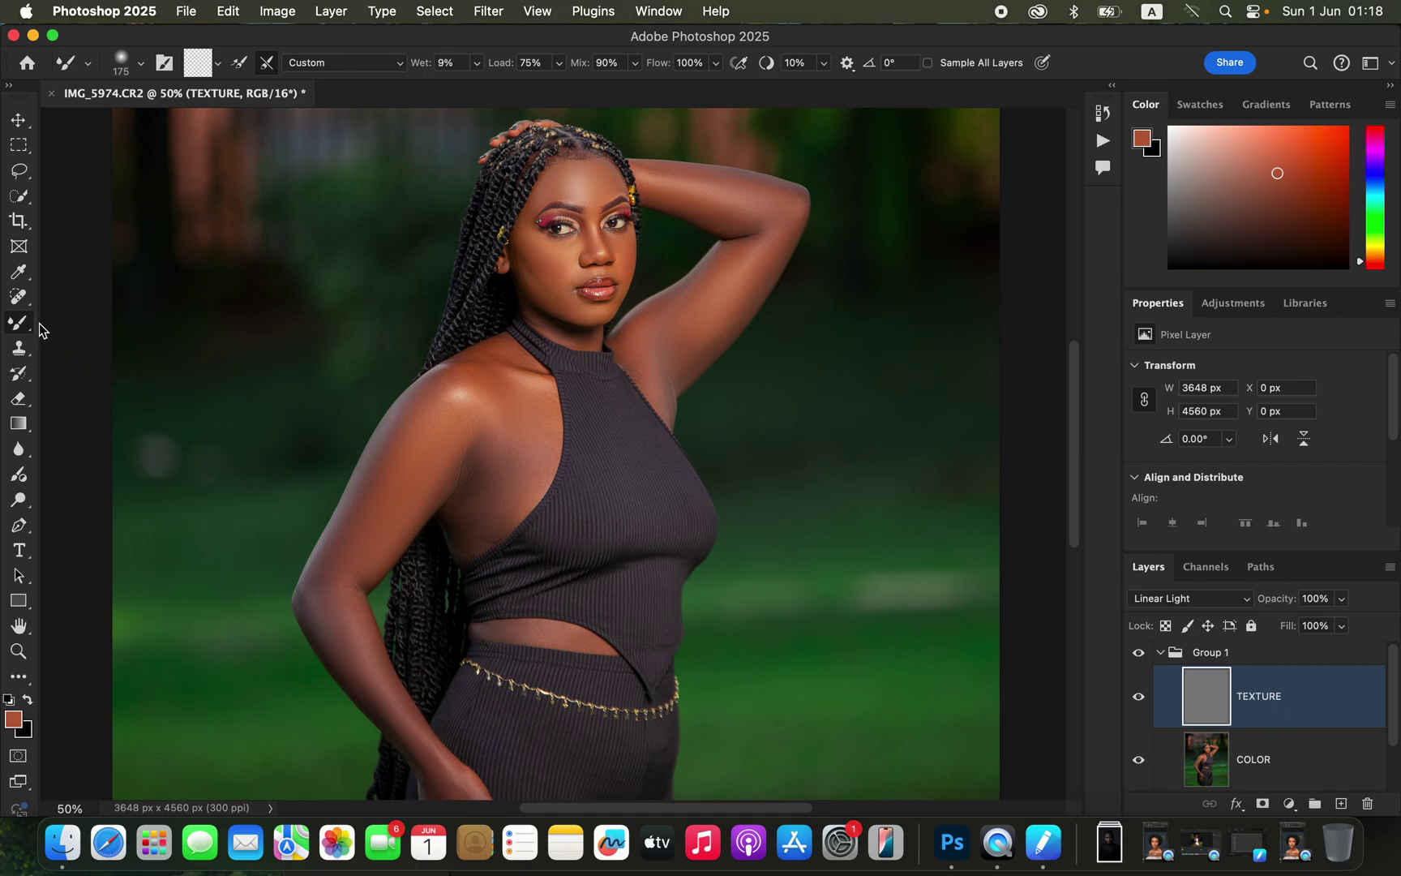
pyautogui.click(23, 351)
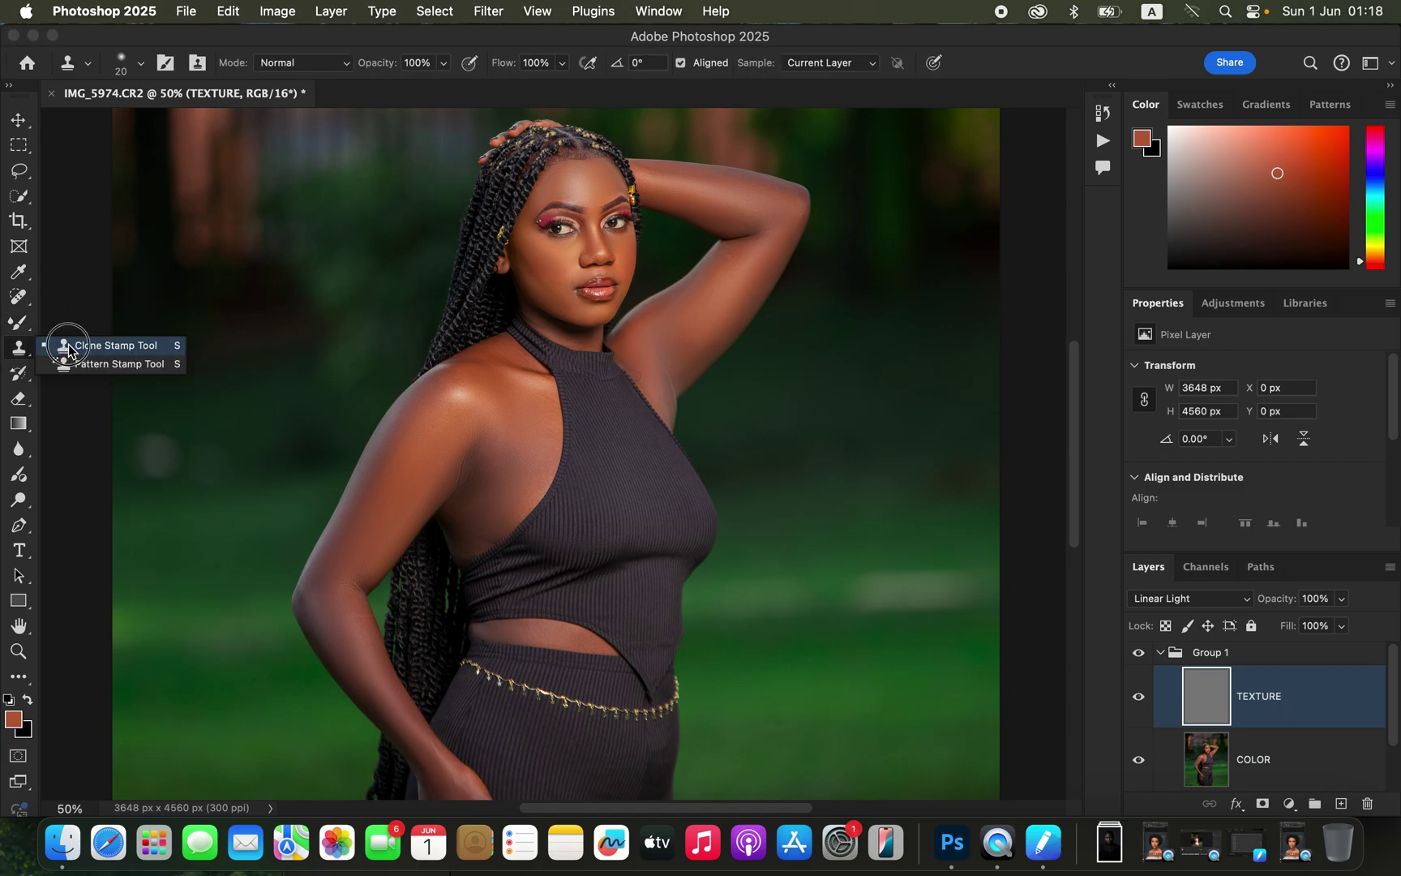
pyautogui.click(65, 347)
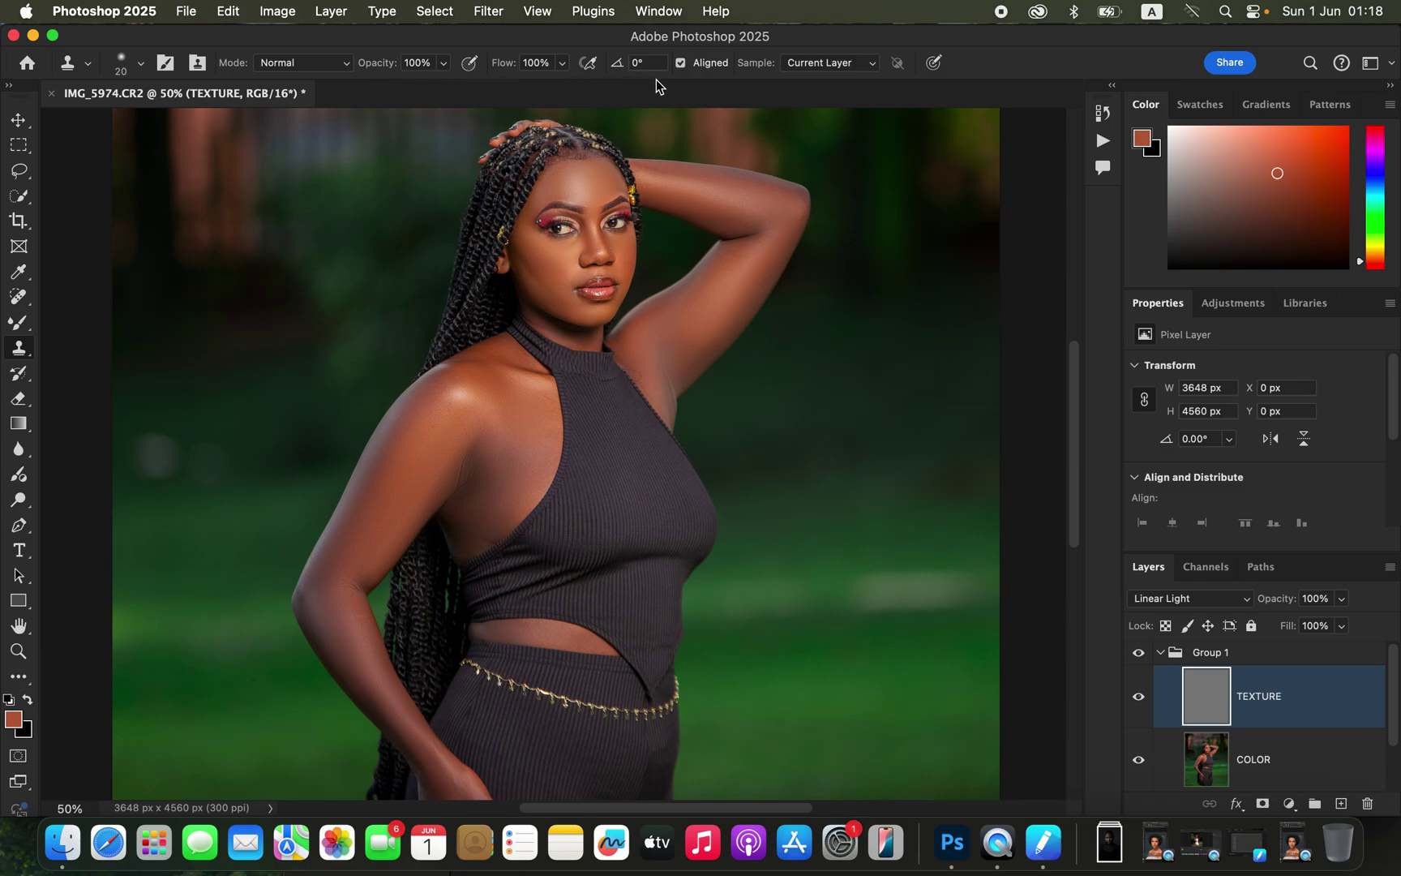
pyautogui.click(817, 71)
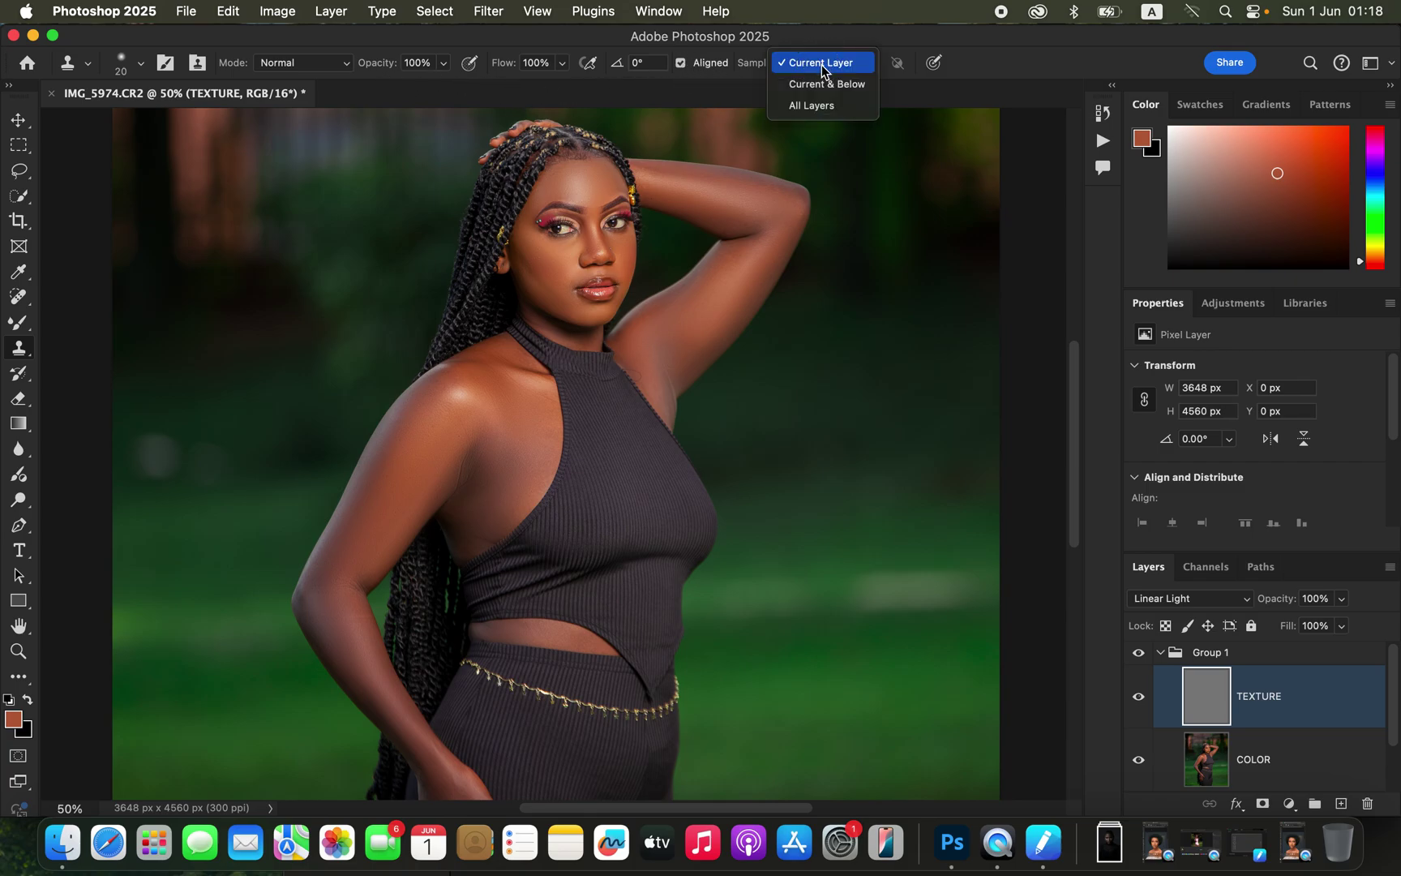
pyautogui.click(820, 61)
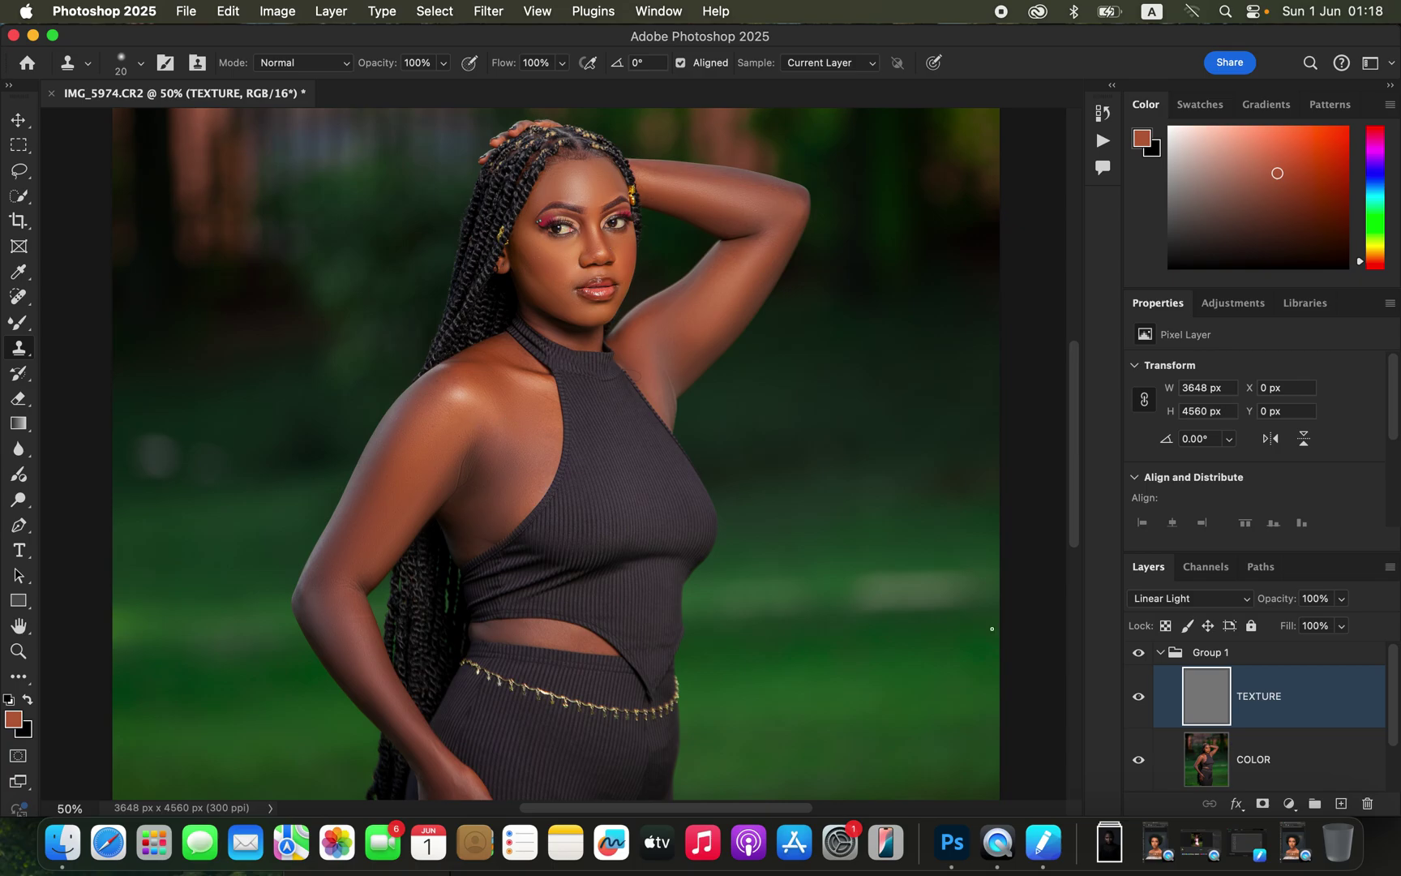
# Clone clean skin texture over blemishes on the face of the TEXTURE layer with a 30 px Clone Stamp, undoing the stray stroke
pyautogui.press('super+plus')
pyautogui.press('super+plus')
pyautogui.press('super+plus')
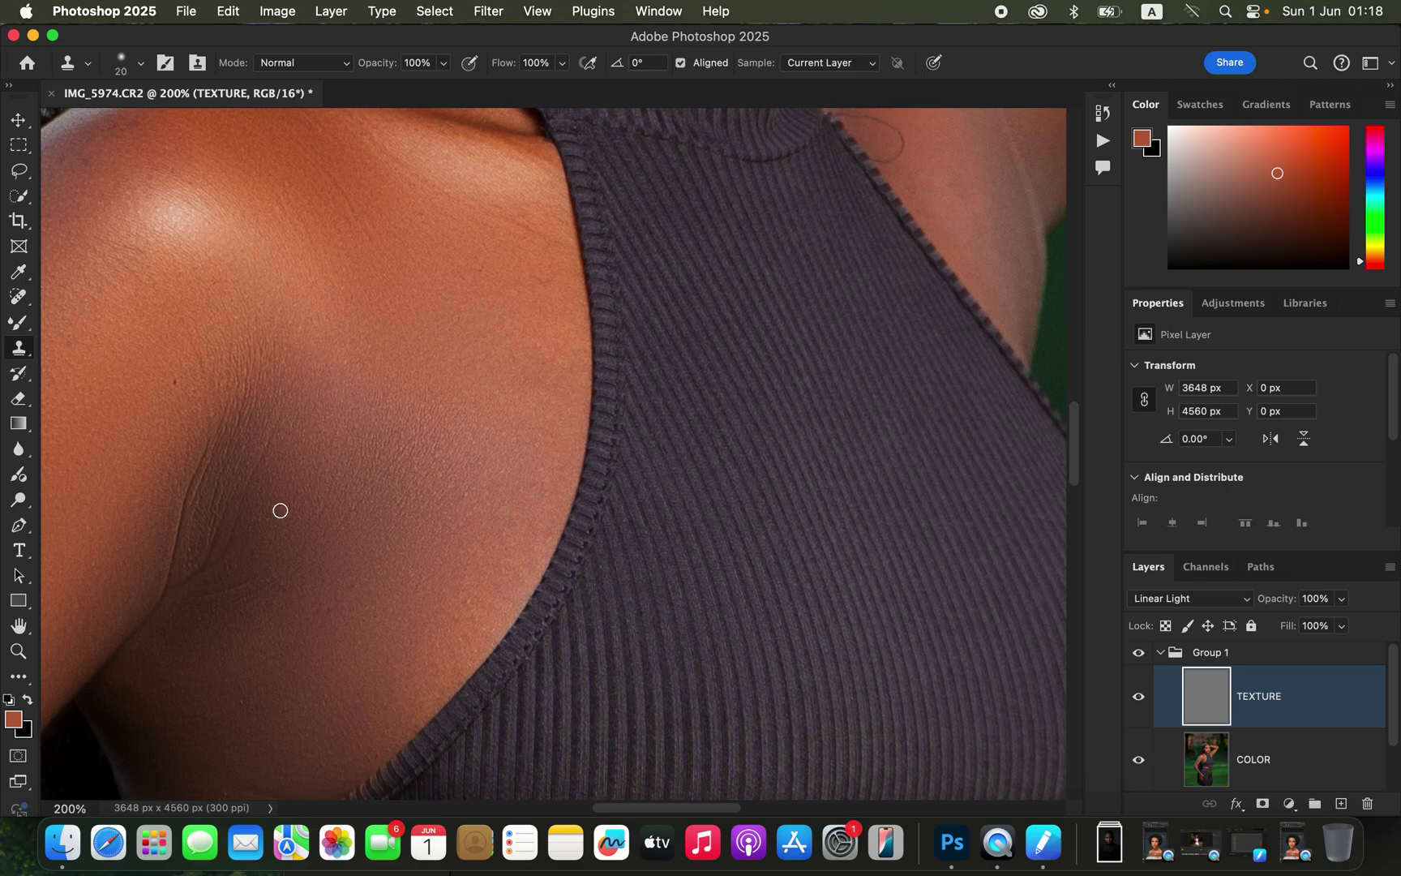
pyautogui.press(']')
pyautogui.scroll(15, 750, 397)
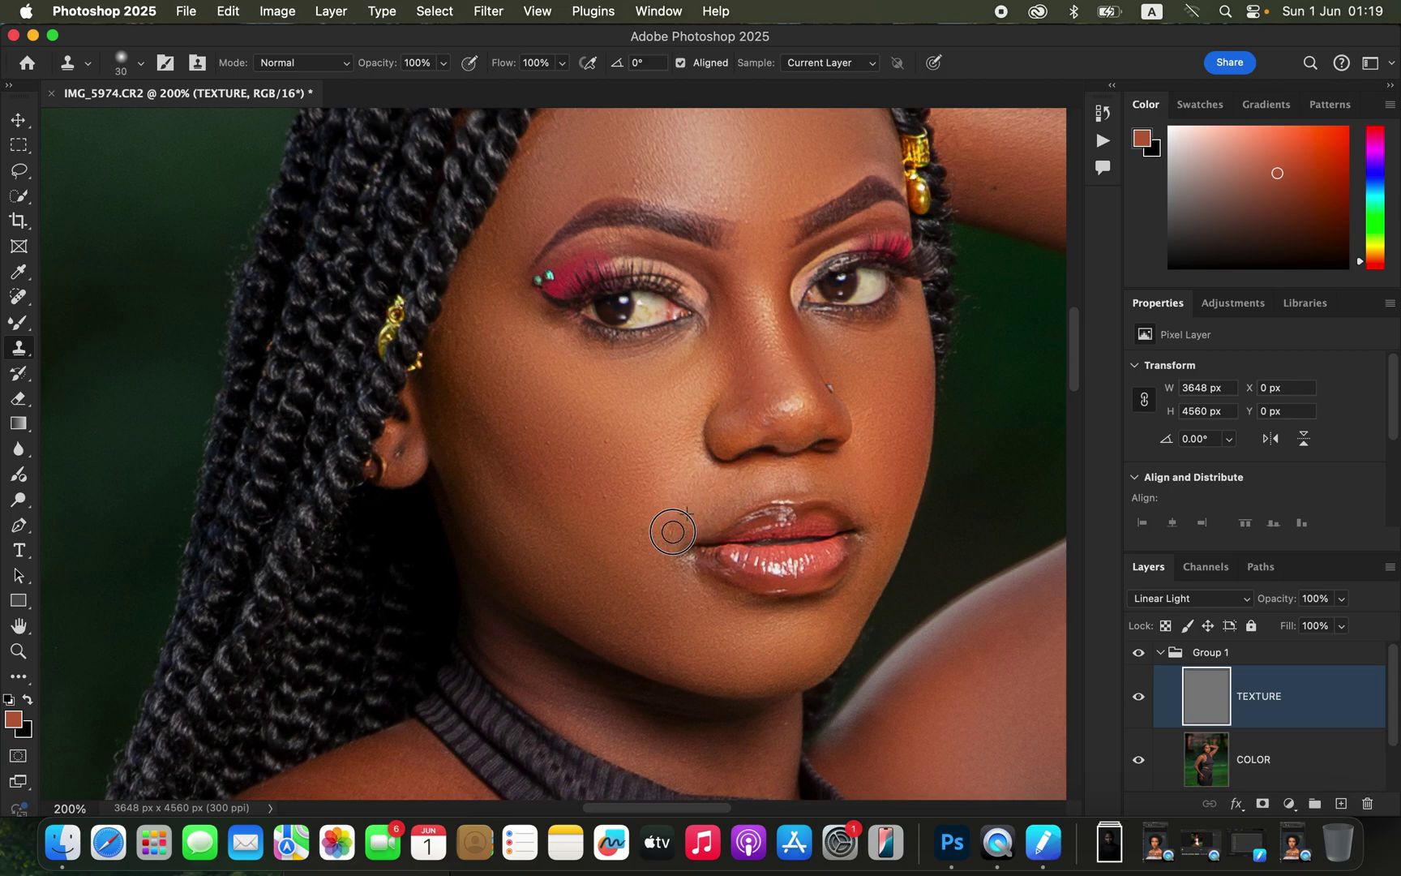
pyautogui.click(583, 619)
pyautogui.click(696, 246)
pyautogui.scroll(3, 714, 275)
pyautogui.press('super+z')
pyautogui.keyDown('alt'); pyautogui.click(673, 294); pyautogui.keyUp('alt')
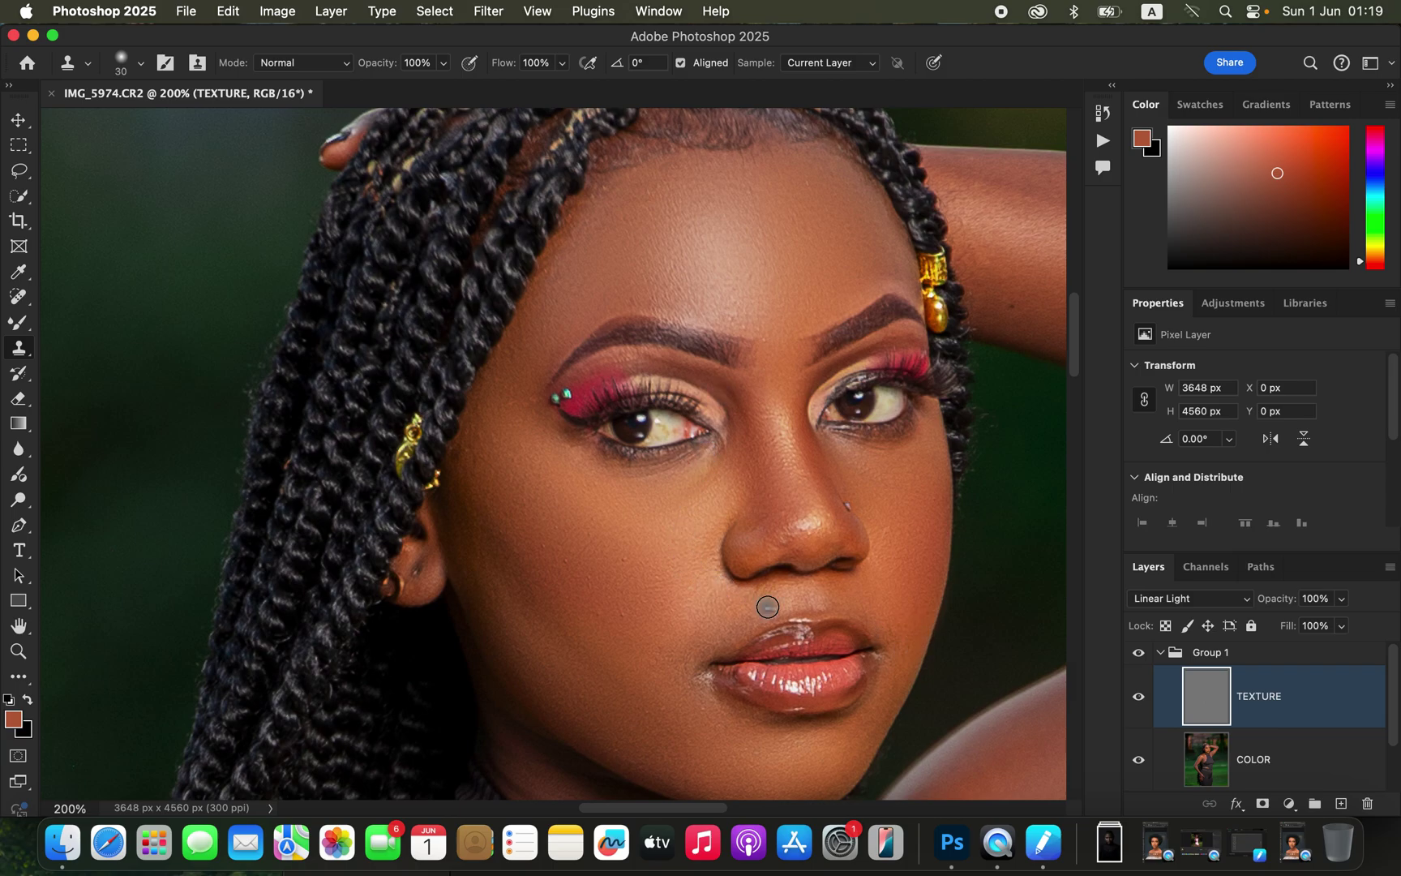
# Clone clean skin texture over rough spots around the neck and underarm on the TEXTURE layer, enlarging the stamp to 40 px
pyautogui.press('super+minus')
pyautogui.press('super+minus')
pyautogui.press('super+minus')
pyautogui.press('super+equal')
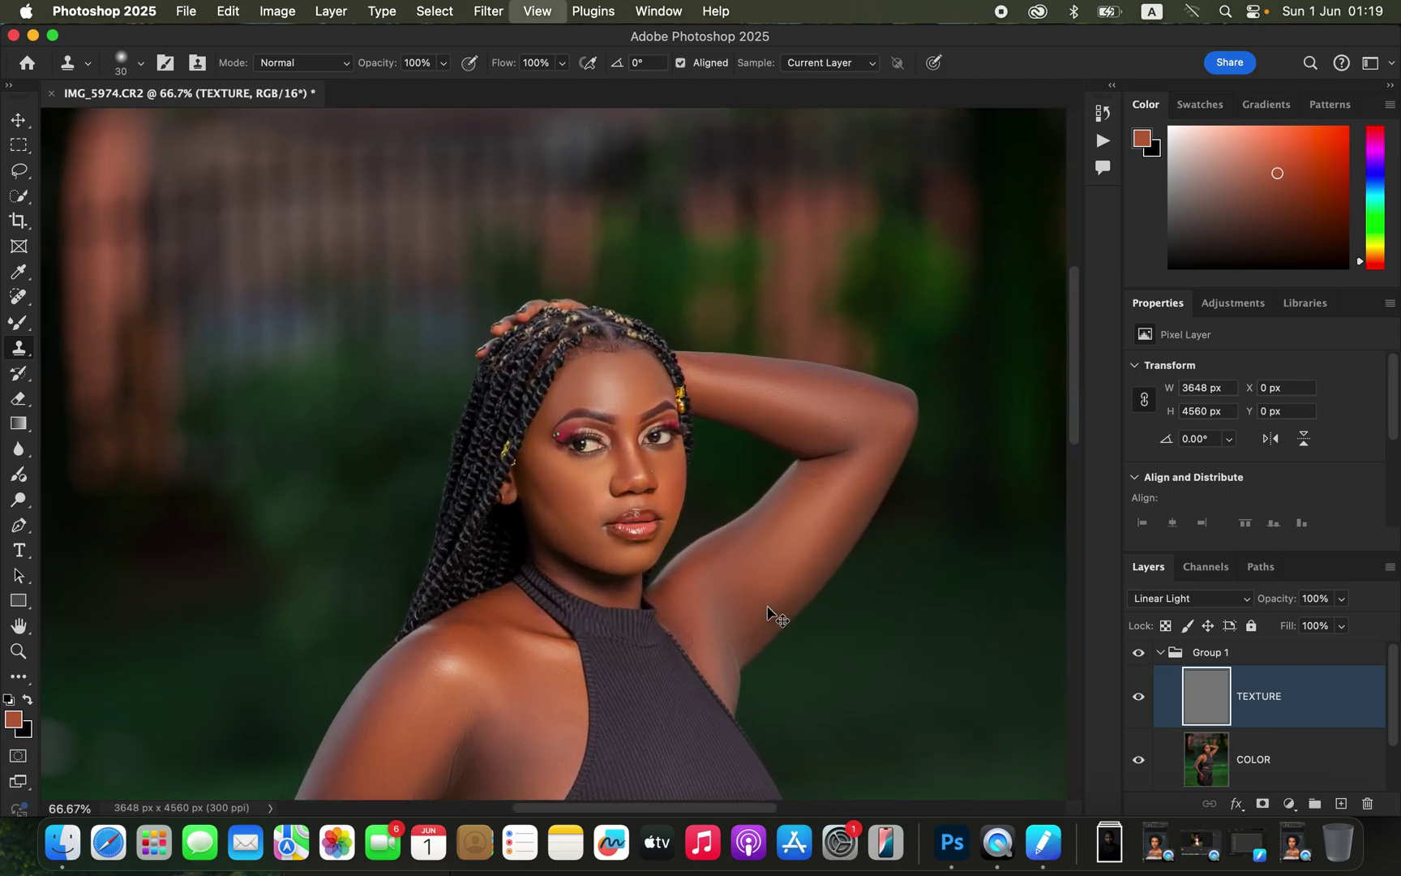
pyautogui.scroll(-6, 679, 613)
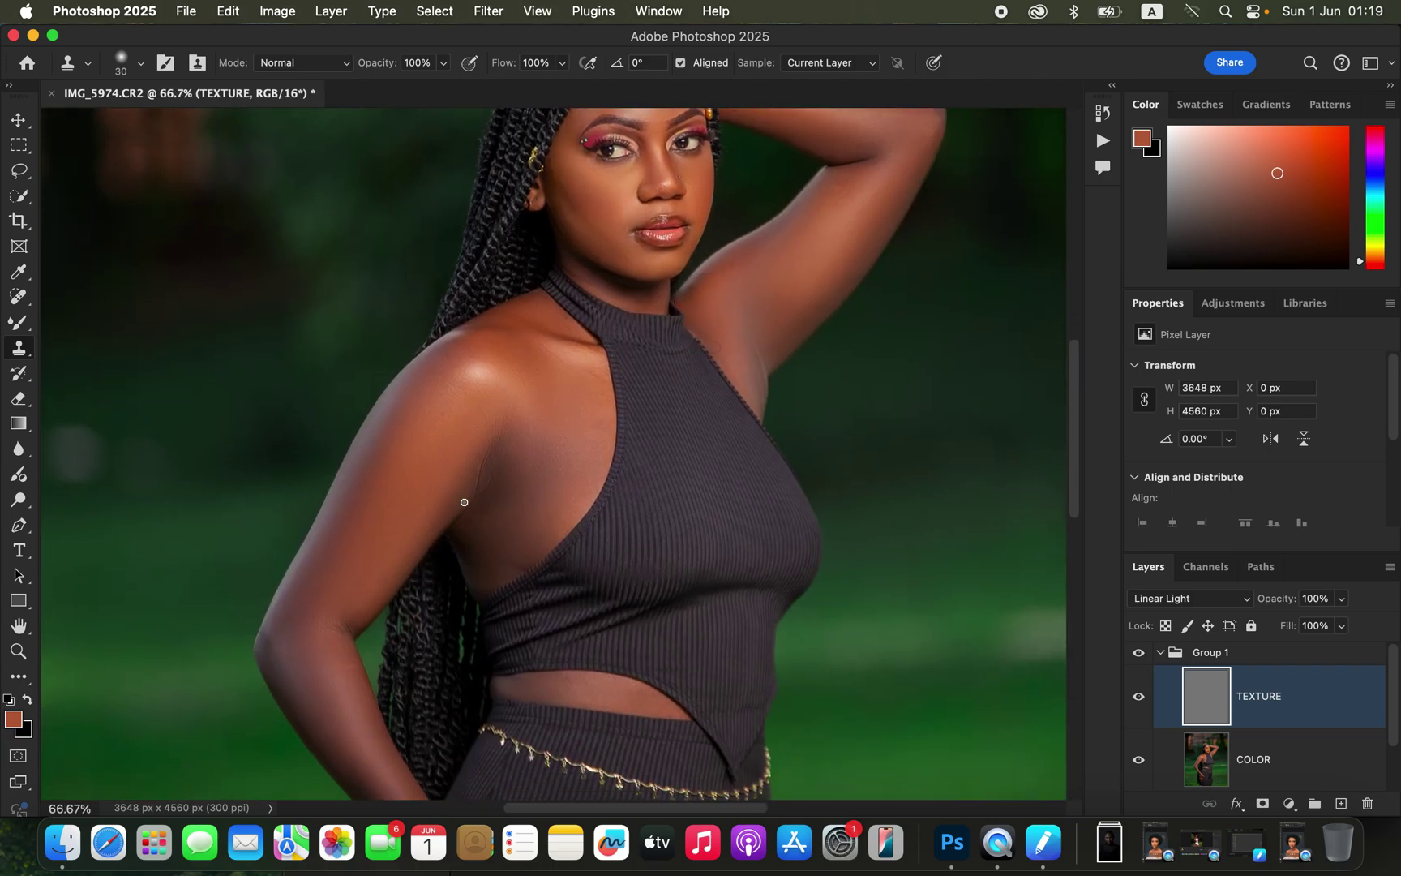
pyautogui.click(584, 269)
pyautogui.keyDown('alt'); pyautogui.click(513, 477); pyautogui.keyUp('alt')
# Toggle Group 1's visibility to compare the retouch, and stamp the visible image onto a new layer above the collapsed group
pyautogui.press('super+minus')
pyautogui.press('super+minus')
pyautogui.press('super+minus')
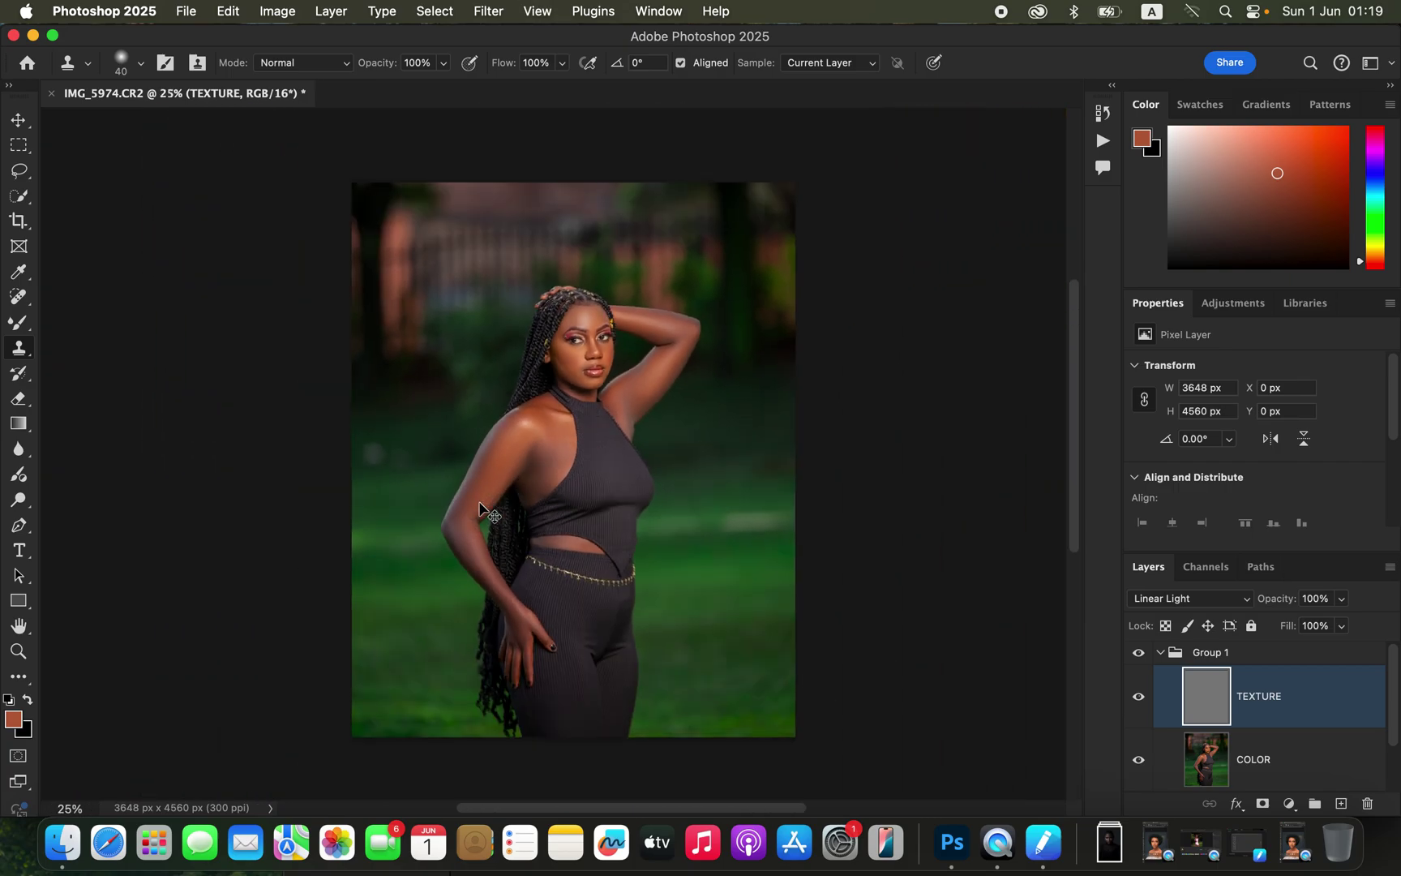
pyautogui.click(1159, 654)
pyautogui.click(1138, 656)
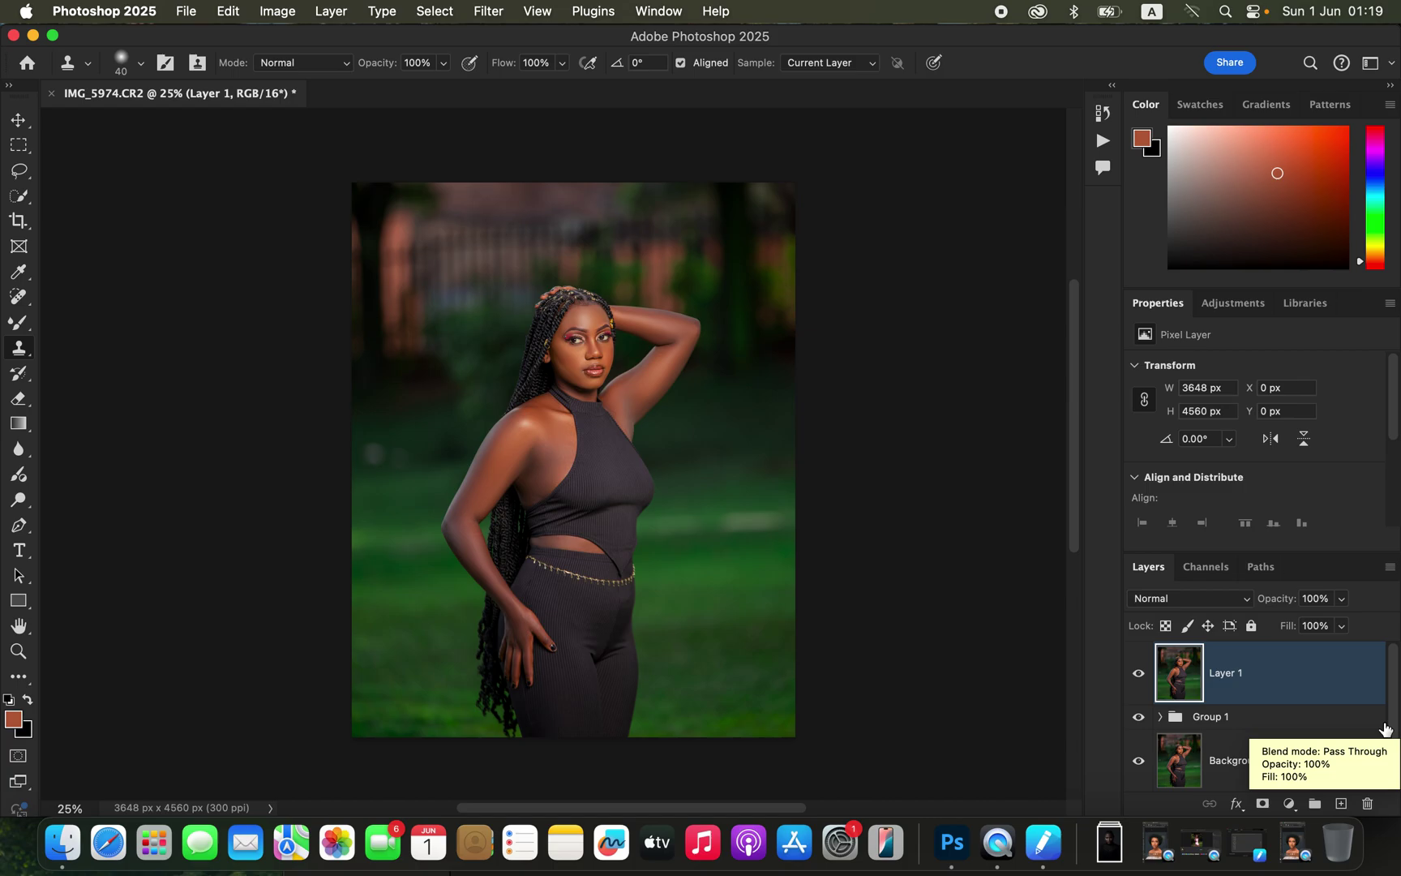
# Select the subject on the merged layer and add a new empty layer above it in Color blend mode
pyautogui.click(434, 11)
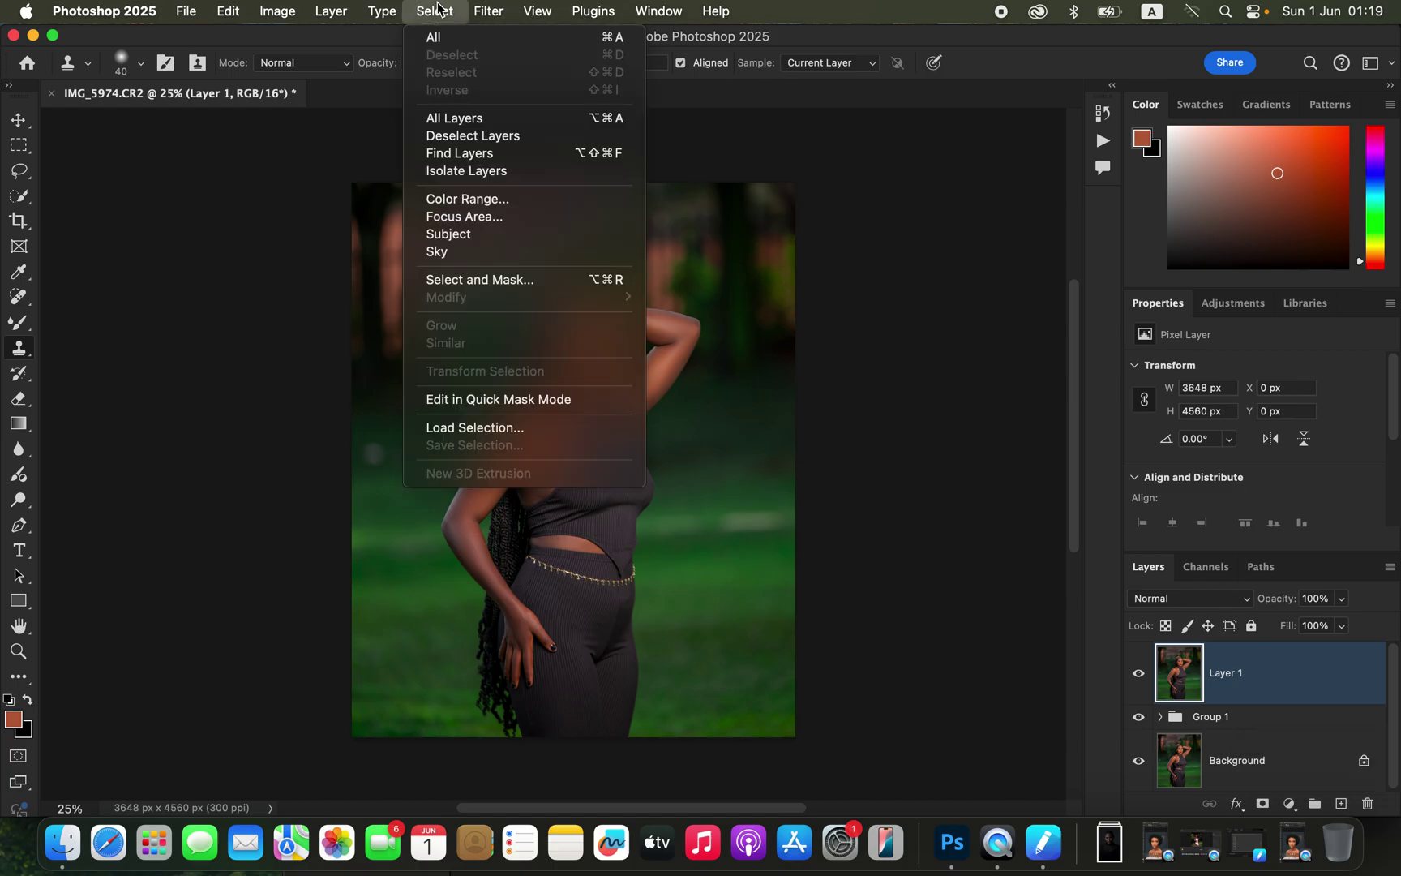
pyautogui.click(493, 237)
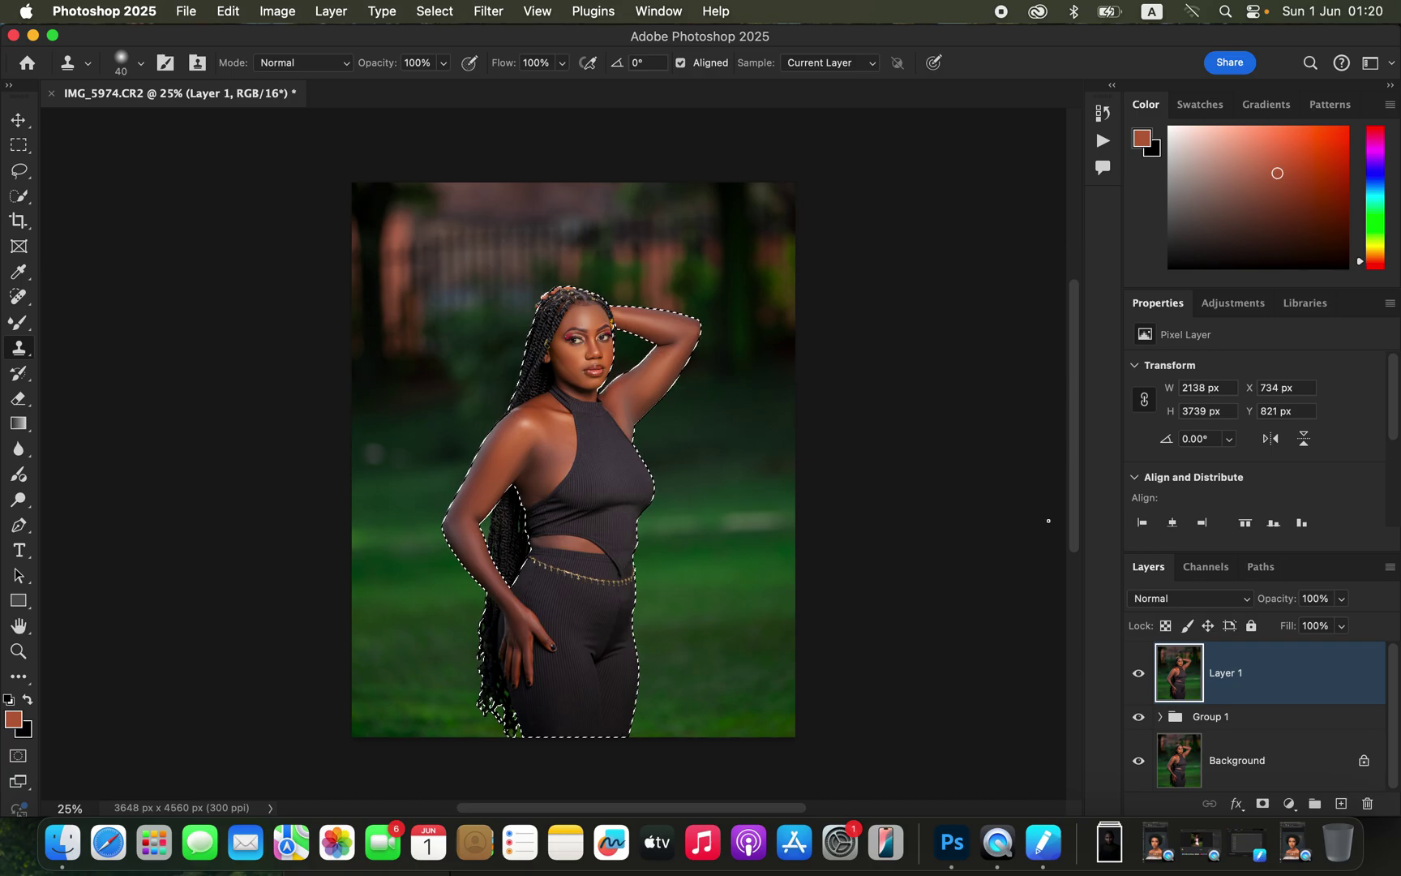
pyautogui.click(1342, 804)
pyautogui.click(1168, 600)
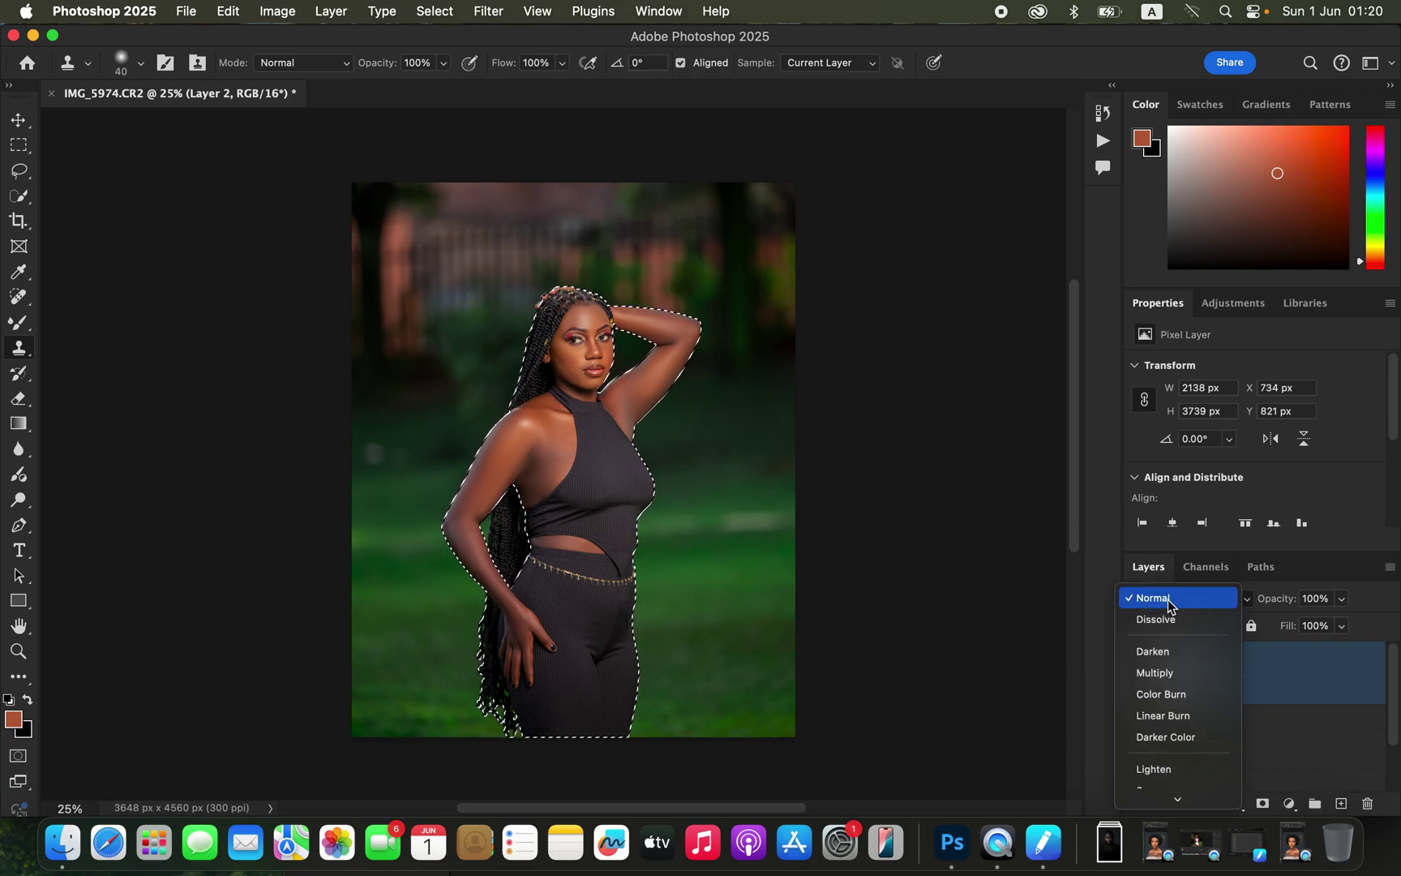
pyautogui.moveTo(1180, 801)
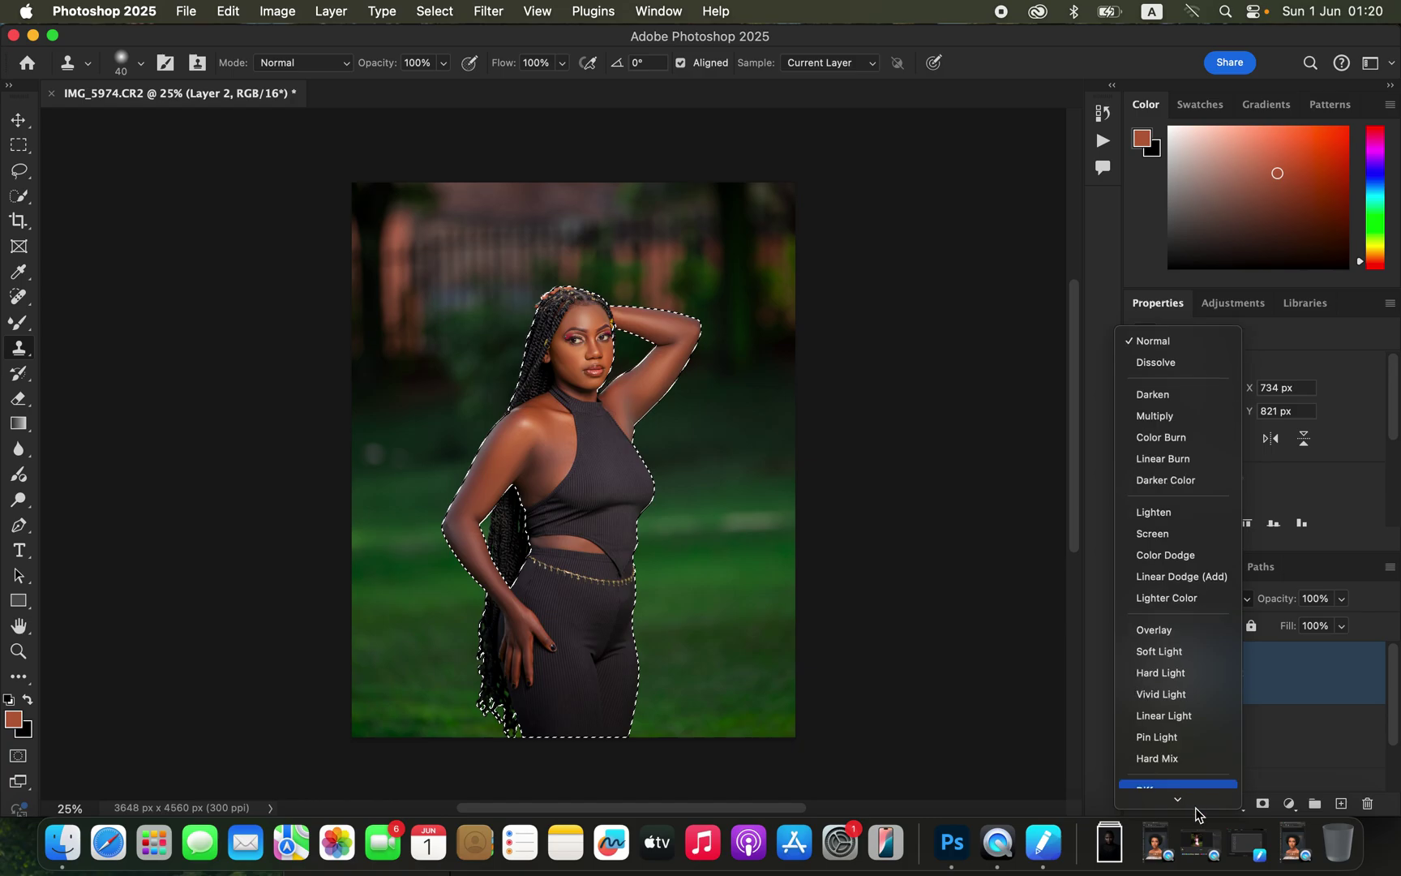
pyautogui.click(1180, 773)
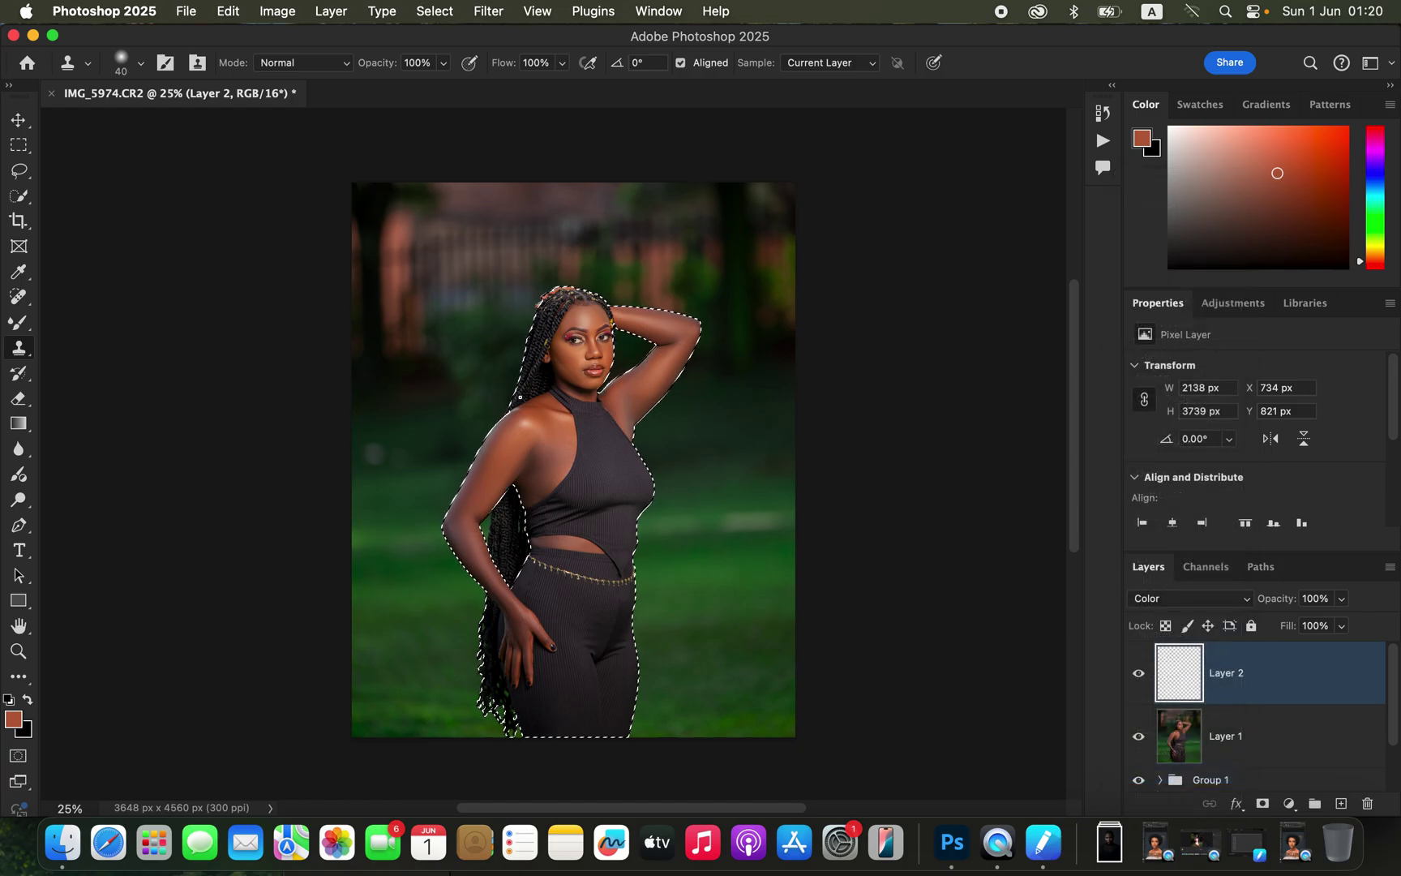
# Choose the Brush tool with a Soft Round tip at 100 px and sample the skin color from the face
pyautogui.moveTo(11, 331); pyautogui.dragTo(89, 317)
pyautogui.click(136, 65)
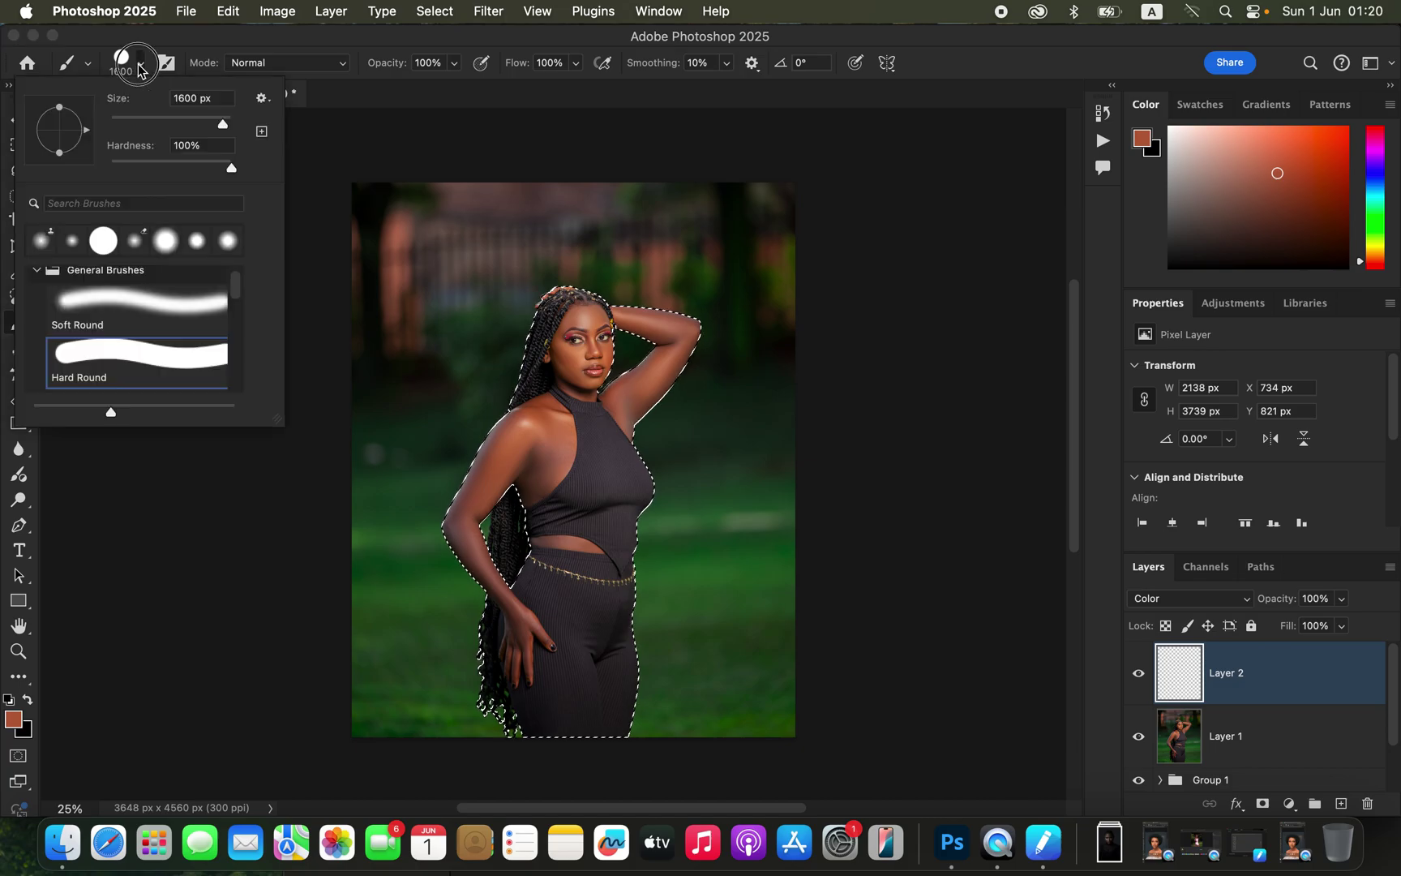
pyautogui.click(142, 298)
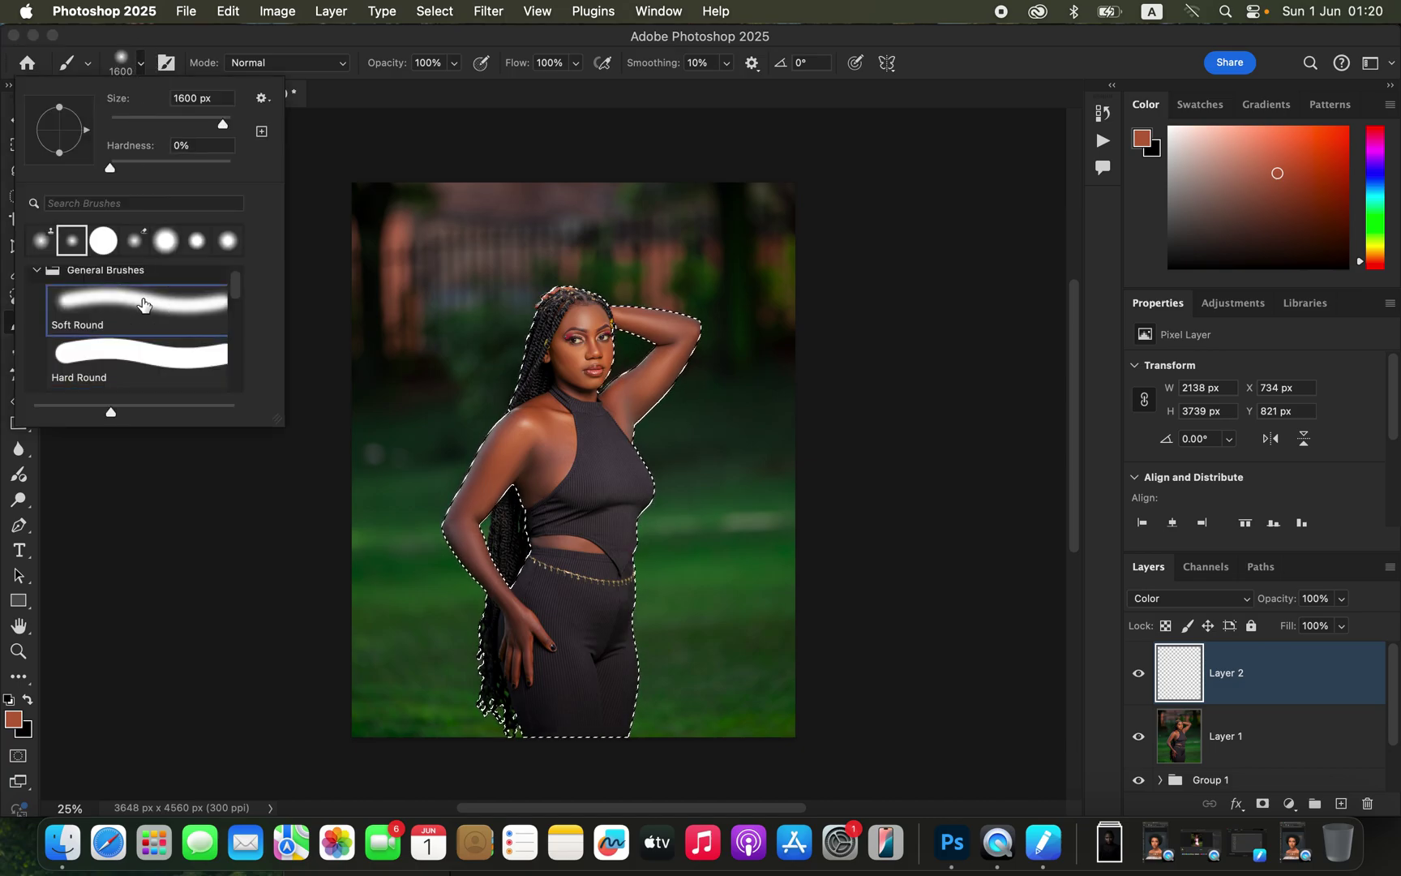
pyautogui.click(242, 50)
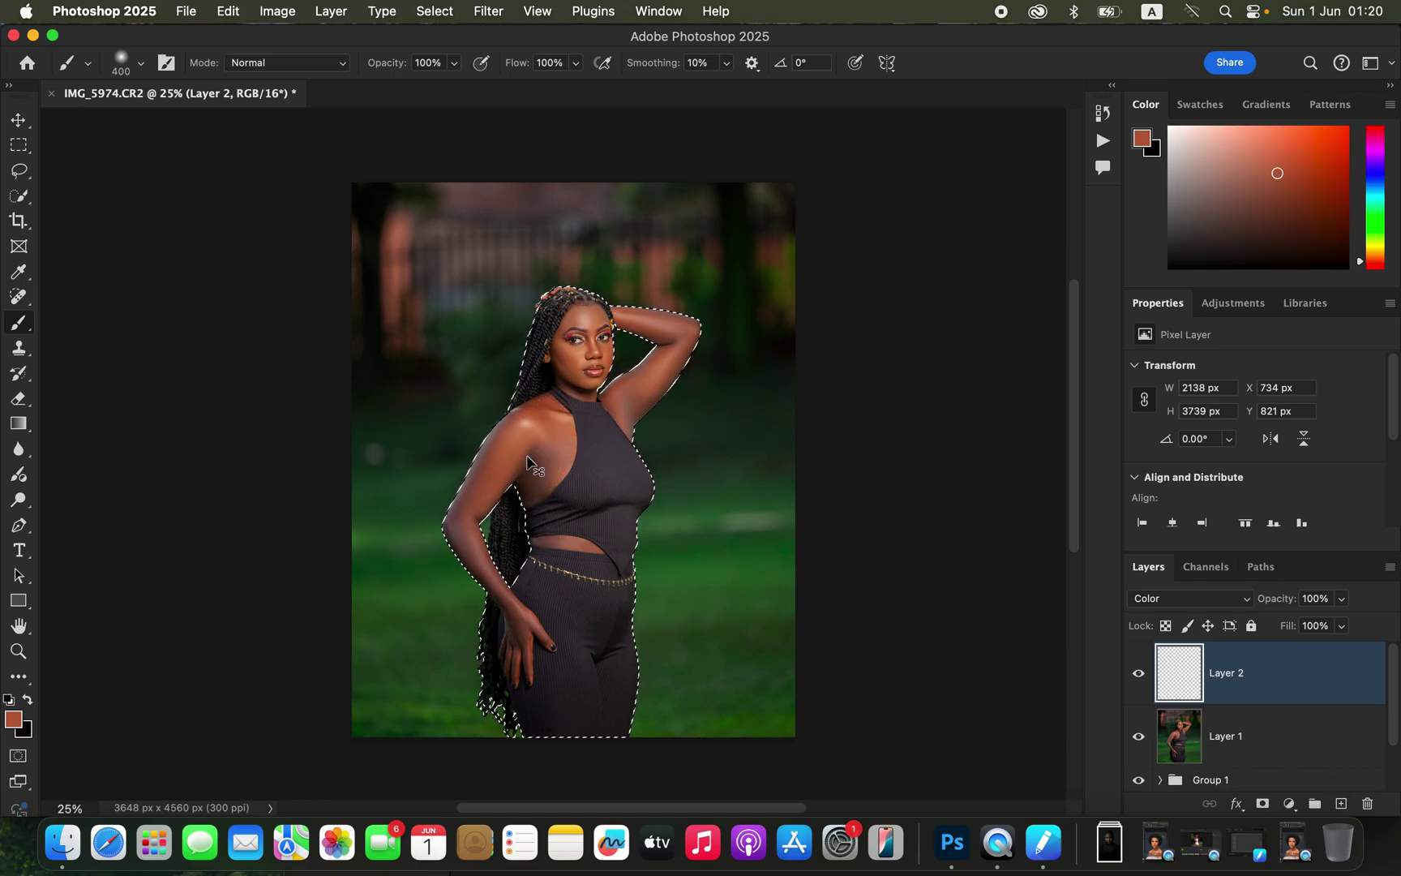
pyautogui.scroll(2, 527, 463)
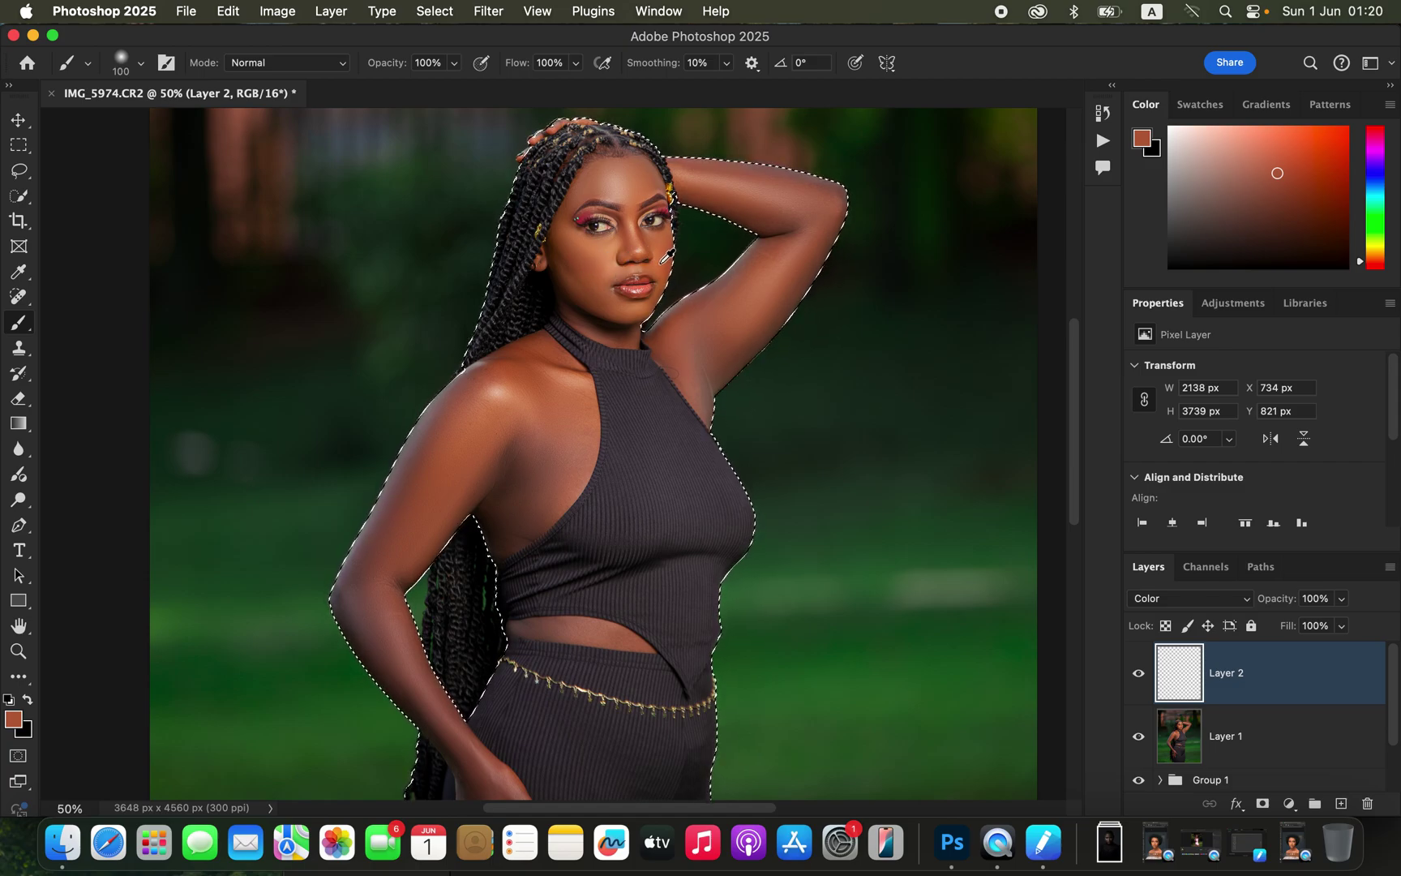
pyautogui.keyDown('alt'); pyautogui.click(593, 272); pyautogui.keyUp('alt')
pyautogui.keyDown('alt'); pyautogui.click(592, 274); pyautogui.keyUp('alt')
pyautogui.keyDown('alt'); pyautogui.click(599, 268); pyautogui.keyUp('alt')
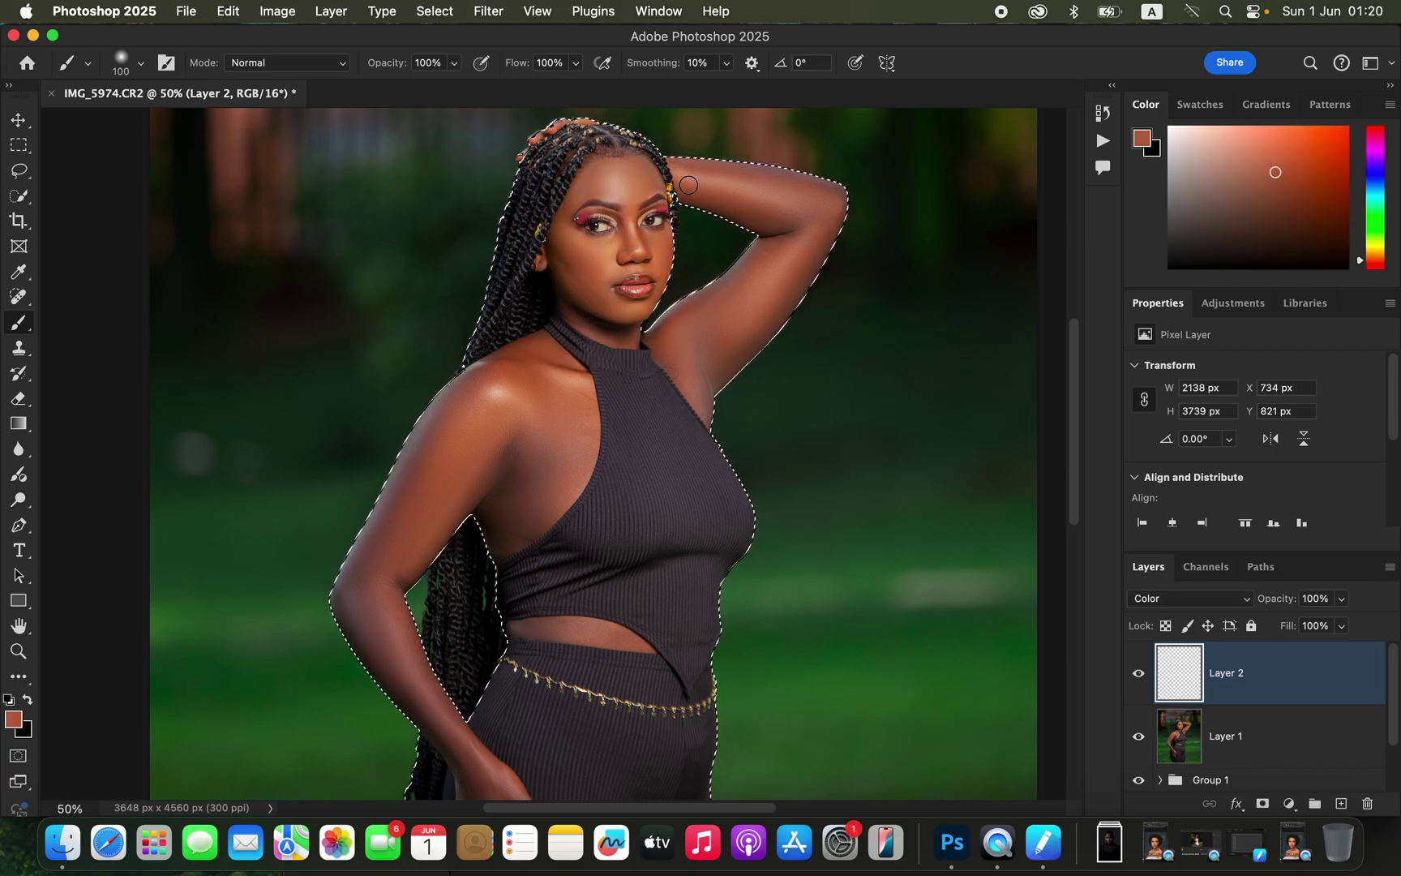
pyautogui.keyDown('alt'); pyautogui.click(628, 189); pyautogui.keyUp('alt')
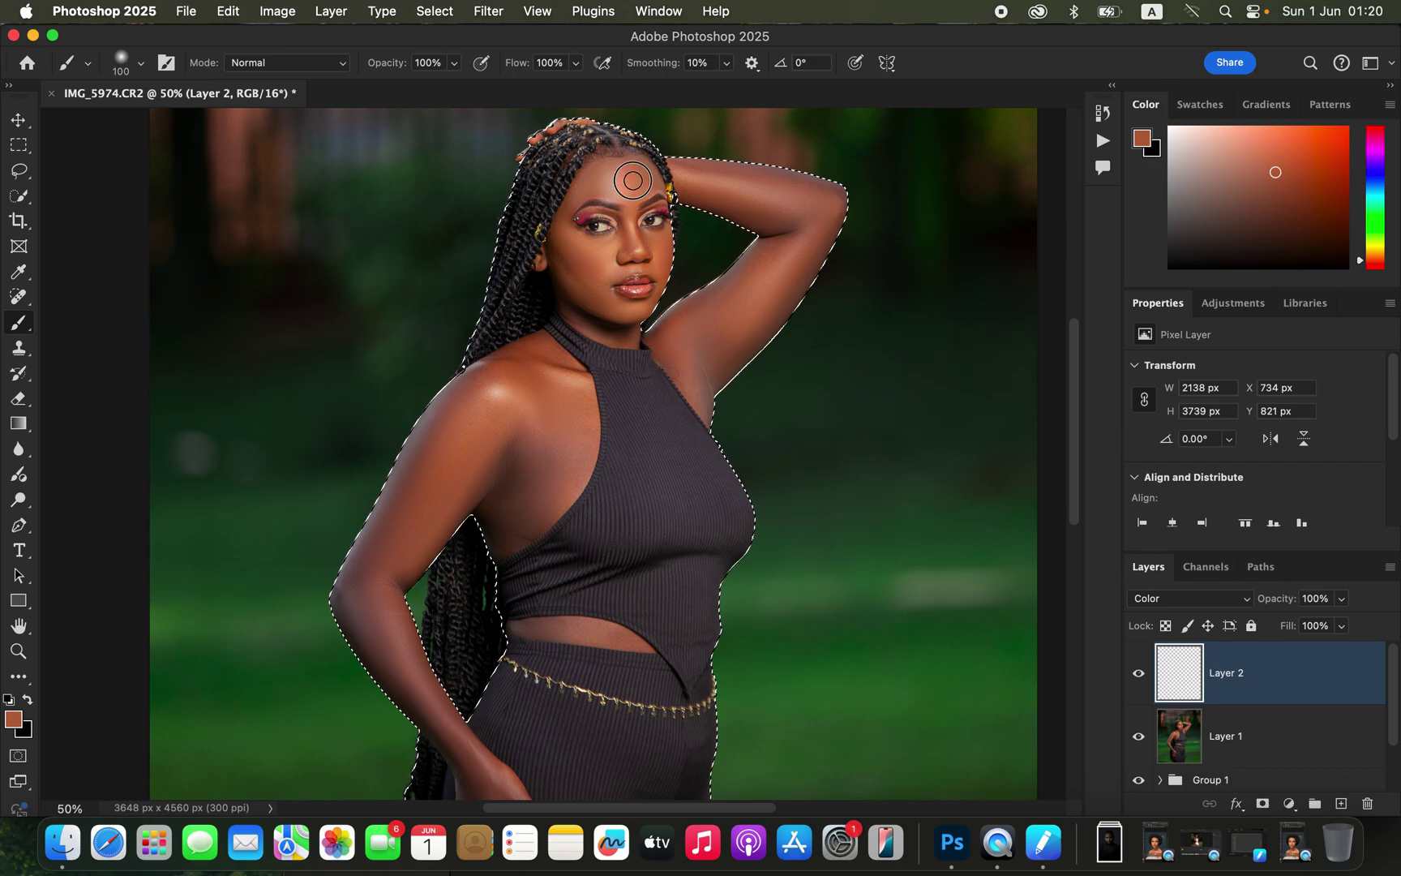
# Paint the sampled skin color over the face at 100 px and over the shoulder and upper arm at 200 px
pyautogui.moveTo(626, 192)
pyautogui.mouseDown()
pyautogui.moveTo(594, 177)
pyautogui.moveTo(561, 232)
pyautogui.moveTo(581, 282)
pyautogui.moveTo(591, 258)
pyautogui.moveTo(621, 253)
pyautogui.moveTo(629, 208)
pyautogui.moveTo(627, 264)
pyautogui.moveTo(665, 256)
pyautogui.moveTo(643, 241)
pyautogui.moveTo(593, 278)
pyautogui.moveTo(569, 276)
pyautogui.moveTo(594, 323)
pyautogui.moveTo(637, 316)
pyautogui.moveTo(596, 291)
pyautogui.moveTo(657, 257)
pyautogui.moveTo(596, 262)
pyautogui.moveTo(561, 246)
pyautogui.moveTo(544, 262)
pyautogui.moveTo(577, 297)
pyautogui.moveTo(572, 311)
pyautogui.moveTo(634, 336)
pyautogui.moveTo(601, 170)
pyautogui.mouseUp()
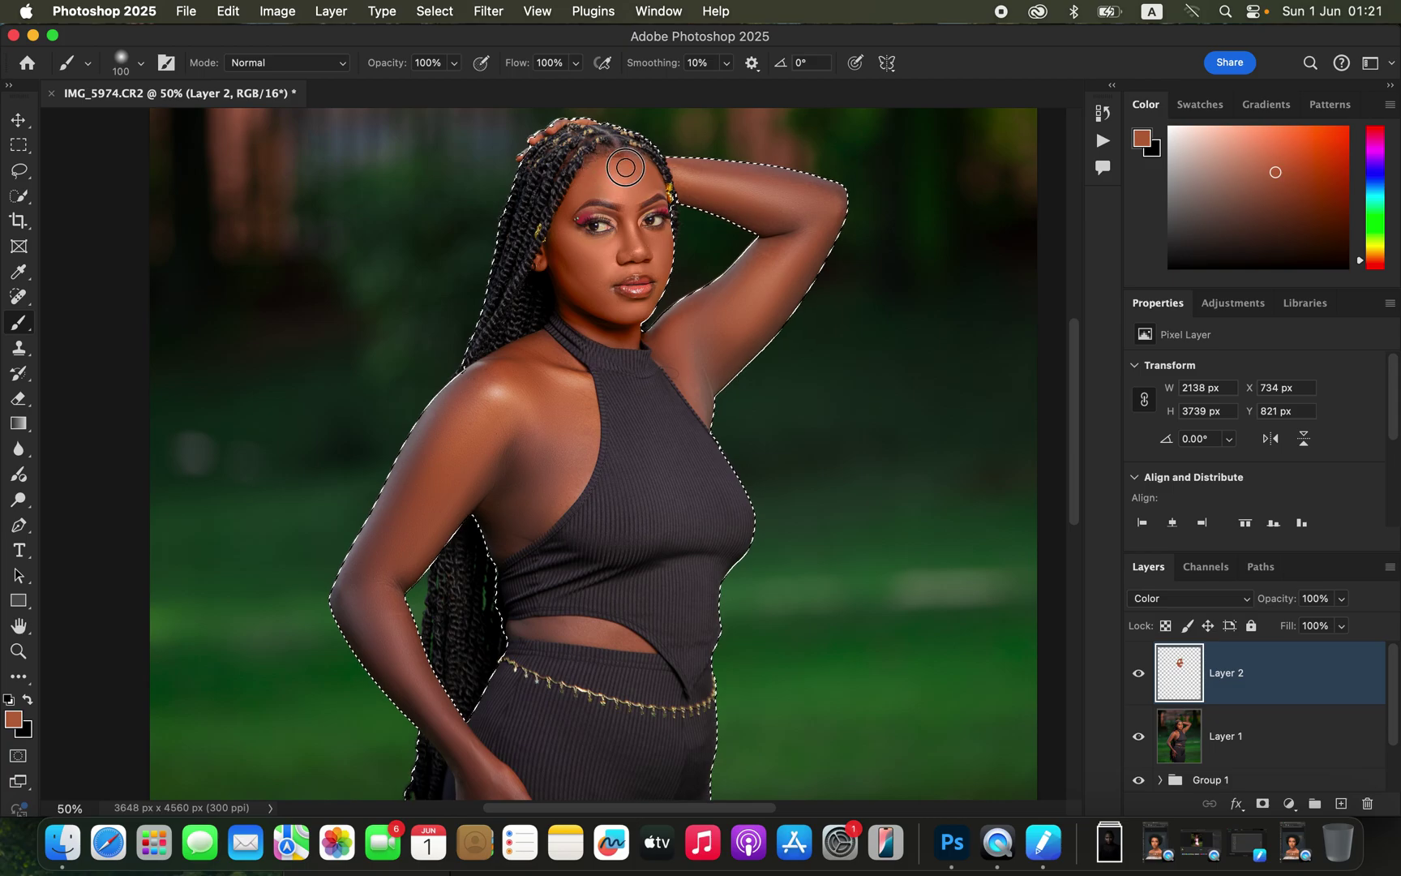
pyautogui.press(']')
pyautogui.press(']')
pyautogui.press(']')
pyautogui.press(']')
pyautogui.moveTo(547, 382)
pyautogui.mouseDown()
pyautogui.moveTo(563, 438)
pyautogui.moveTo(519, 523)
pyautogui.moveTo(523, 401)
pyautogui.moveTo(506, 385)
pyautogui.moveTo(464, 387)
pyautogui.moveTo(356, 576)
pyautogui.moveTo(398, 563)
pyautogui.moveTo(485, 469)
pyautogui.moveTo(540, 454)
pyautogui.moveTo(564, 385)
pyautogui.moveTo(432, 453)
pyautogui.moveTo(371, 564)
pyautogui.moveTo(370, 626)
pyautogui.moveTo(447, 565)
pyautogui.mouseUp()
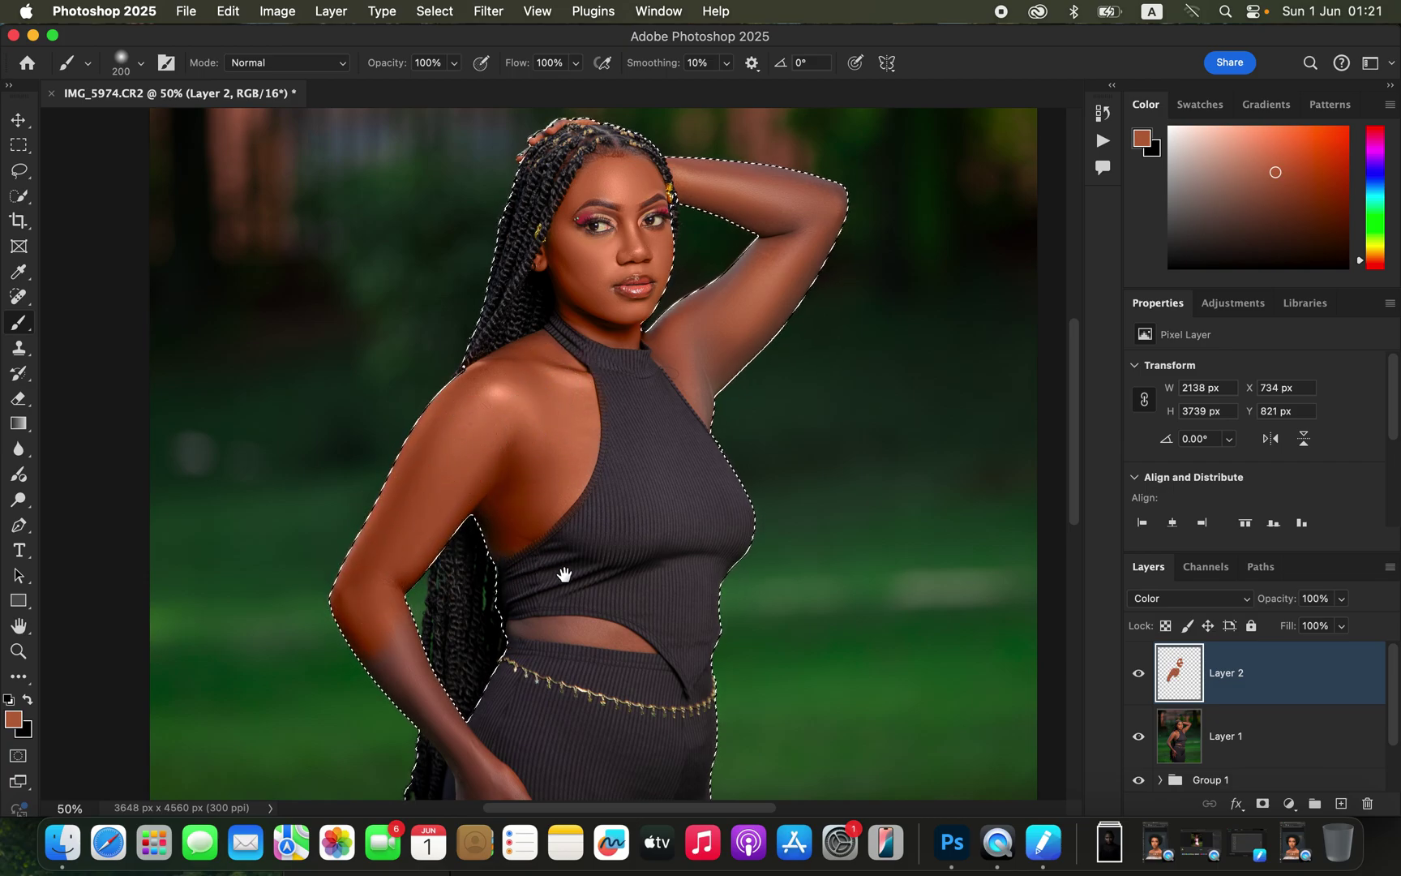
# Paint the skin color over the lowered forearm, the hand and the bare waist with a brush of about 100 px
pyautogui.scroll(-5, 560, 576)
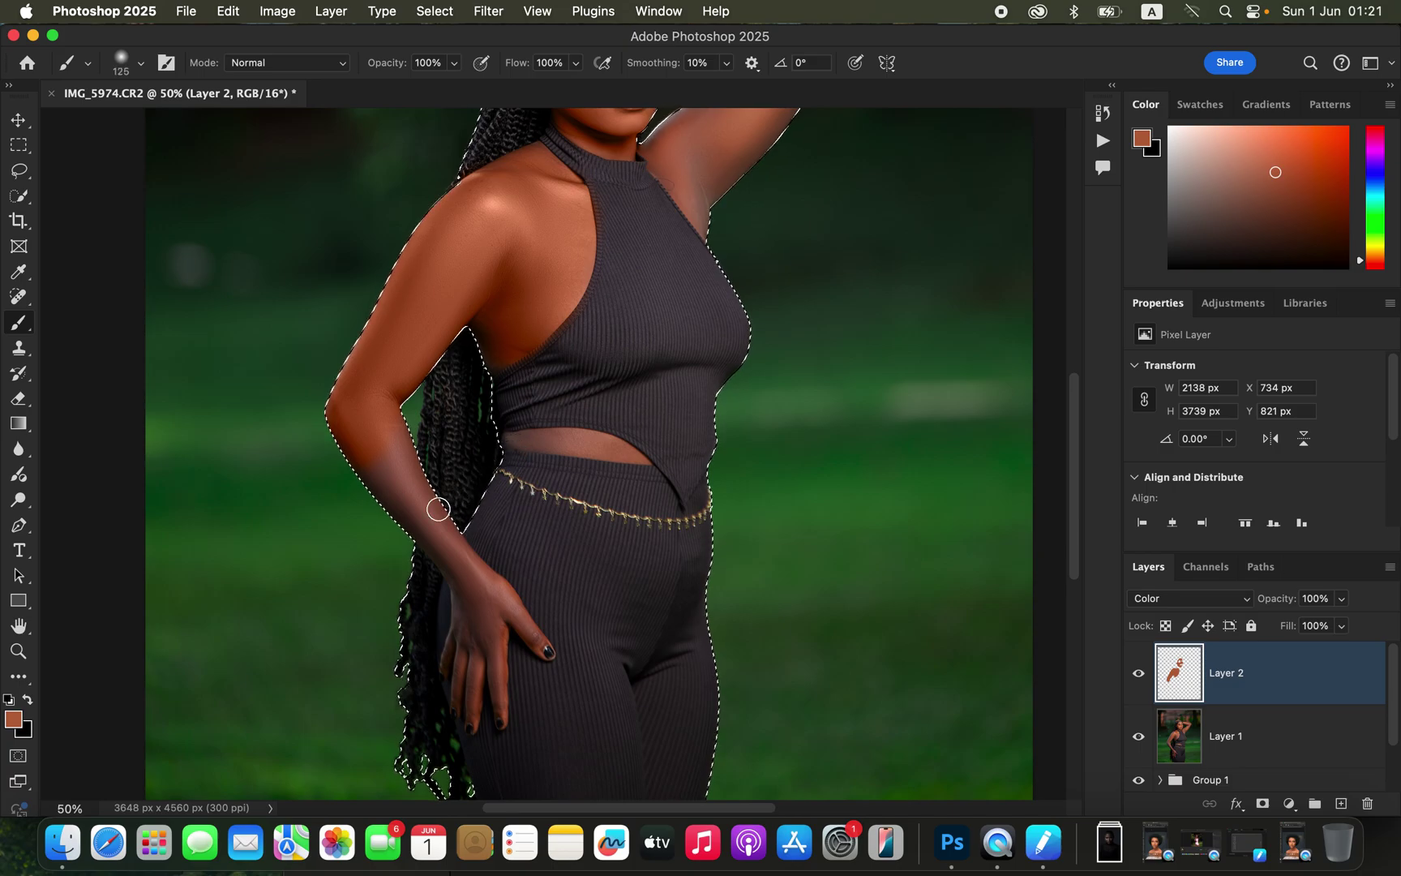
pyautogui.press('[')
pyautogui.press('[')
pyautogui.press('[')
pyautogui.press('[')
pyautogui.moveTo(392, 413); pyautogui.dragTo(373, 460)
pyautogui.moveTo(412, 508)
pyautogui.mouseDown()
pyautogui.moveTo(463, 573)
pyautogui.moveTo(413, 496)
pyautogui.moveTo(436, 542)
pyautogui.moveTo(403, 508)
pyautogui.mouseUp()
pyautogui.moveTo(463, 574)
pyautogui.mouseDown()
pyautogui.moveTo(476, 622)
pyautogui.moveTo(470, 719)
pyautogui.moveTo(485, 607)
pyautogui.moveTo(501, 706)
pyautogui.moveTo(478, 580)
pyautogui.moveTo(535, 638)
pyautogui.moveTo(472, 582)
pyautogui.moveTo(459, 707)
pyautogui.moveTo(466, 576)
pyautogui.moveTo(387, 472)
pyautogui.moveTo(377, 486)
pyautogui.moveTo(413, 524)
pyautogui.moveTo(521, 442)
pyautogui.moveTo(567, 440)
pyautogui.moveTo(519, 436)
pyautogui.moveTo(639, 460)
pyautogui.moveTo(510, 438)
pyautogui.mouseUp()
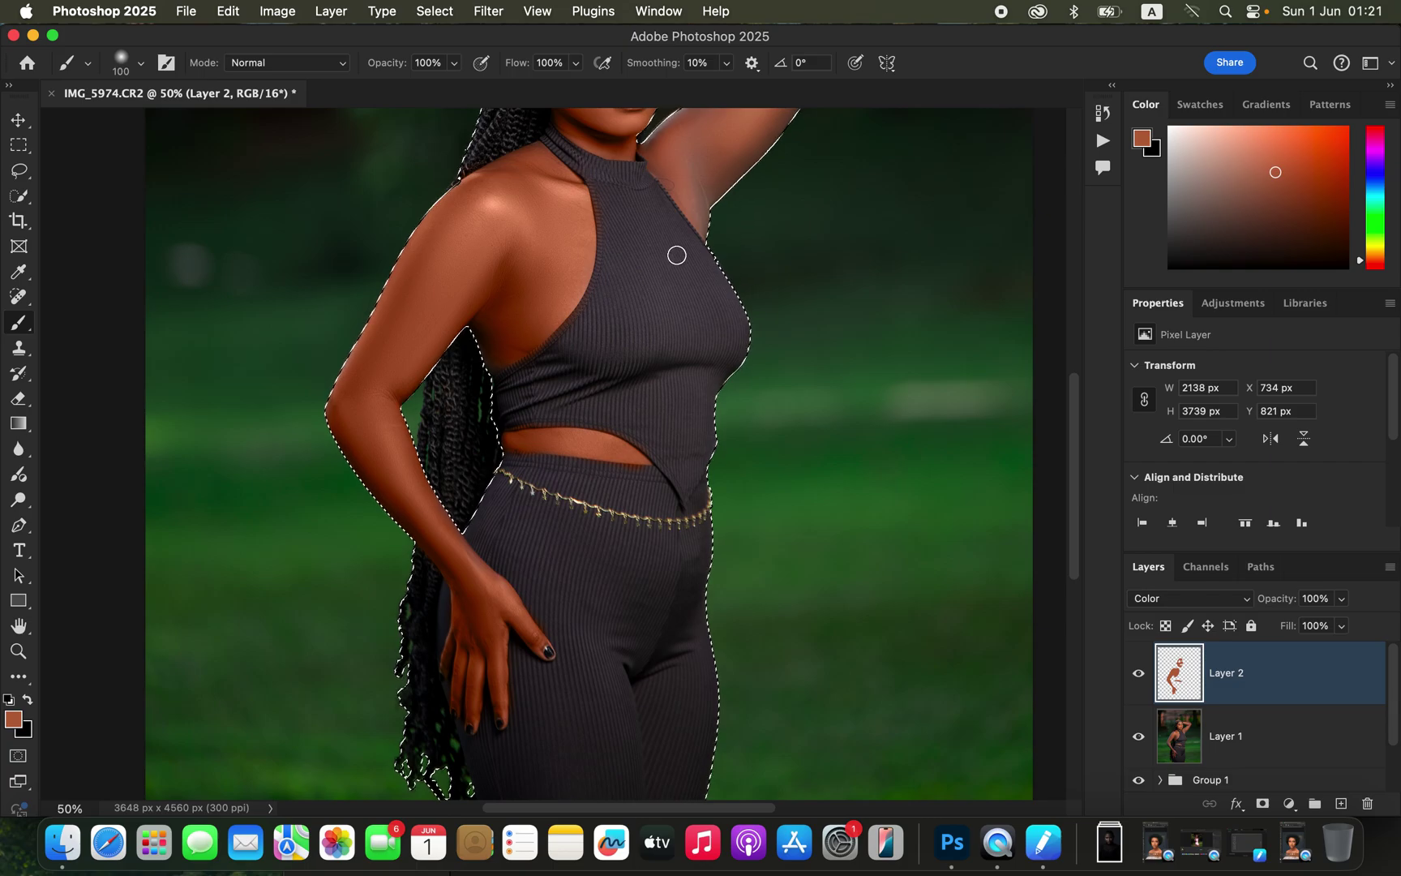
# Paint the skin color over the raised arm and the neck area with a 175 px brush and deselect the subject
pyautogui.moveTo(688, 272)
pyautogui.mouseDown()
pyautogui.moveTo(716, 404)
pyautogui.moveTo(696, 510)
pyautogui.mouseUp()
pyautogui.press(']')
pyautogui.press(']')
pyautogui.press(']')
pyautogui.moveTo(648, 251)
pyautogui.mouseDown()
pyautogui.moveTo(672, 235)
pyautogui.moveTo(713, 244)
pyautogui.moveTo(694, 234)
pyautogui.moveTo(720, 256)
pyautogui.moveTo(770, 263)
pyautogui.moveTo(735, 228)
pyautogui.moveTo(762, 243)
pyautogui.moveTo(693, 338)
pyautogui.moveTo(617, 389)
pyautogui.moveTo(647, 430)
pyautogui.moveTo(660, 416)
pyautogui.moveTo(664, 452)
pyautogui.mouseUp()
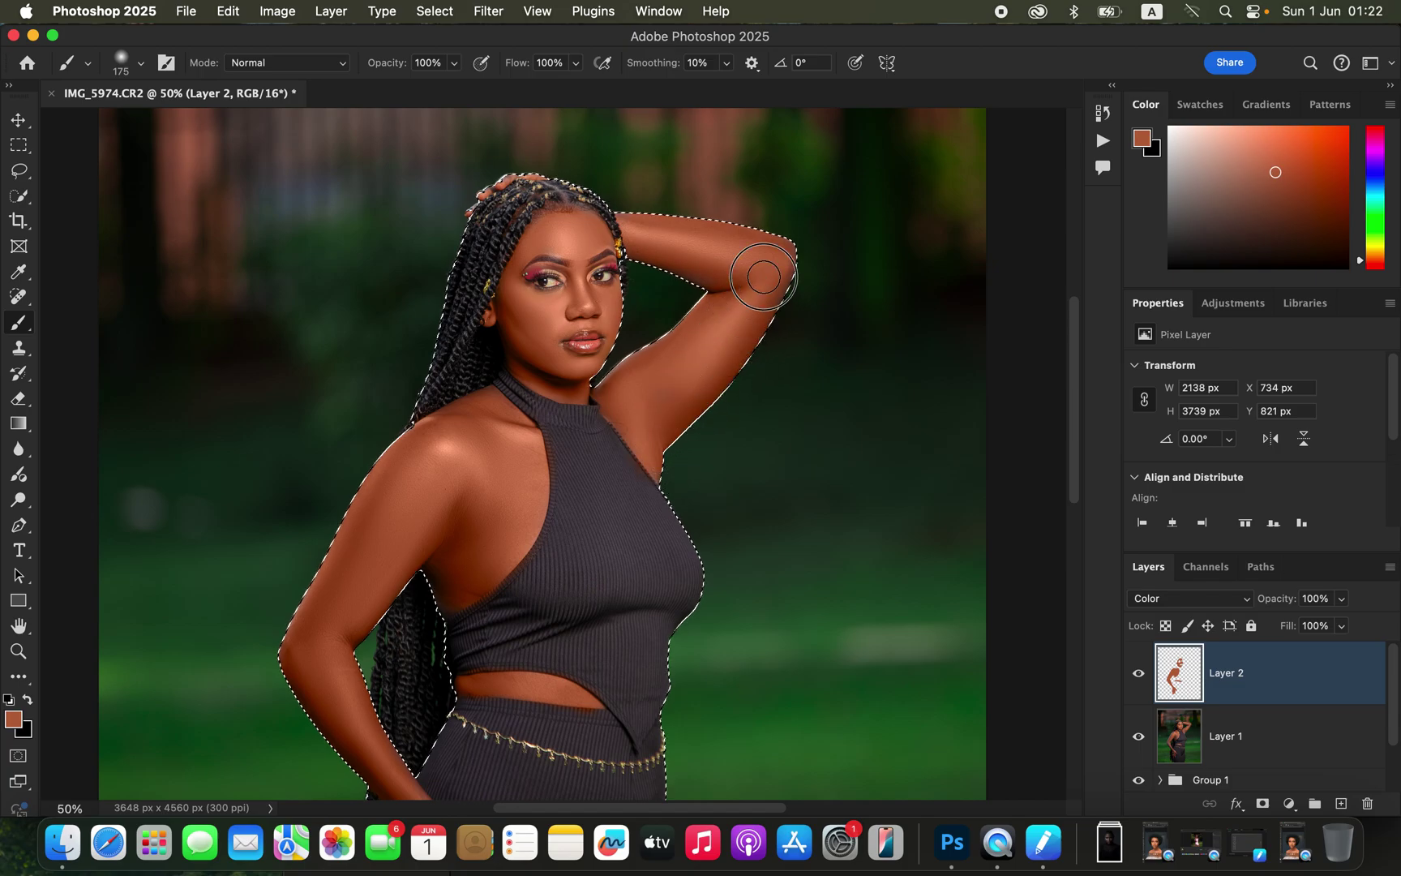
pyautogui.moveTo(735, 265)
pyautogui.mouseDown()
pyautogui.moveTo(762, 284)
pyautogui.moveTo(701, 256)
pyautogui.moveTo(500, 469)
pyautogui.moveTo(491, 525)
pyautogui.moveTo(470, 493)
pyautogui.moveTo(341, 579)
pyautogui.moveTo(307, 657)
pyautogui.moveTo(600, 407)
pyautogui.moveTo(516, 447)
pyautogui.moveTo(541, 390)
pyautogui.mouseUp()
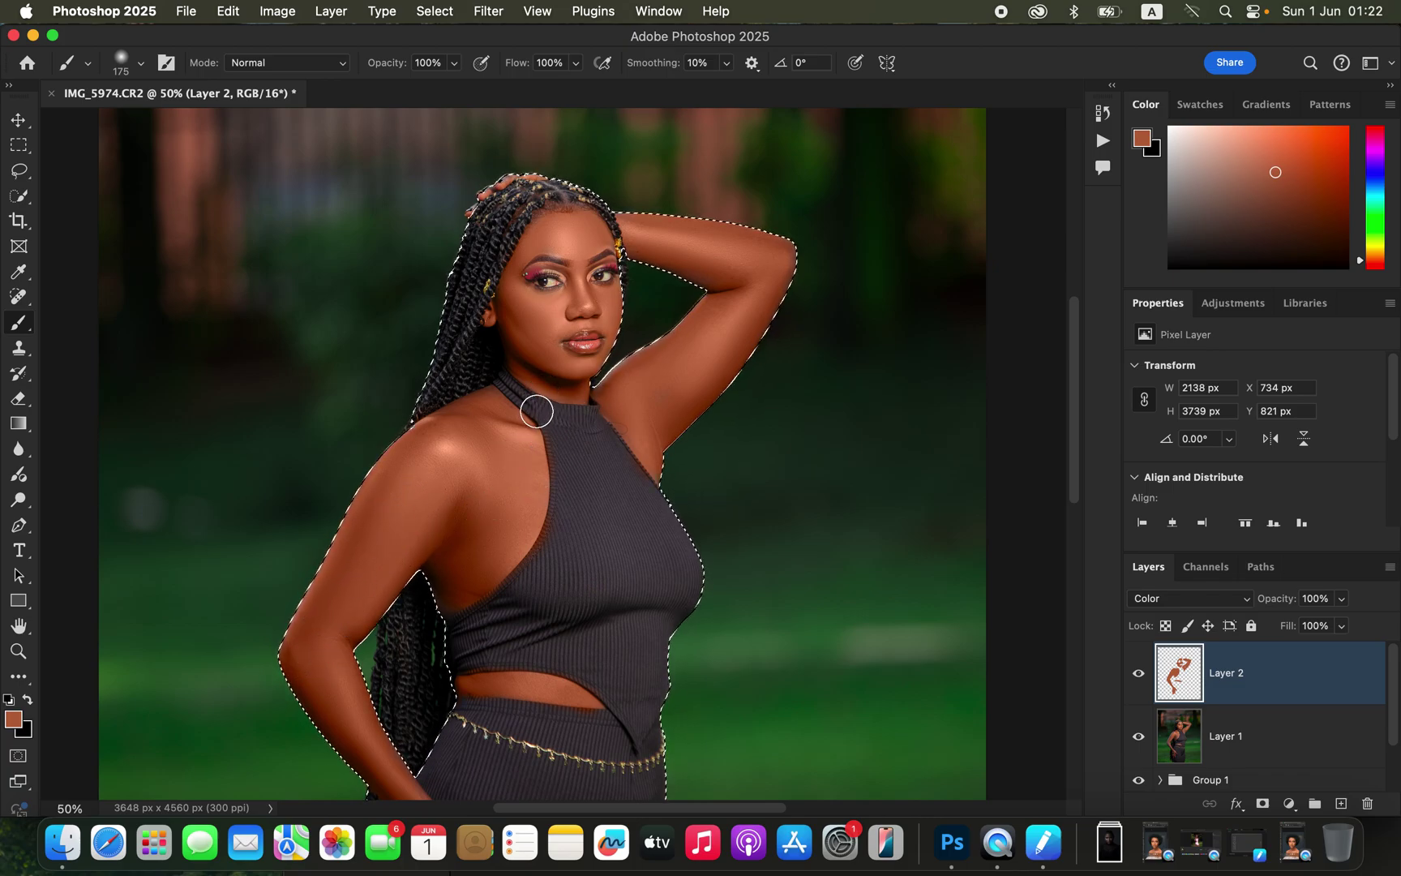
pyautogui.press('super+d')
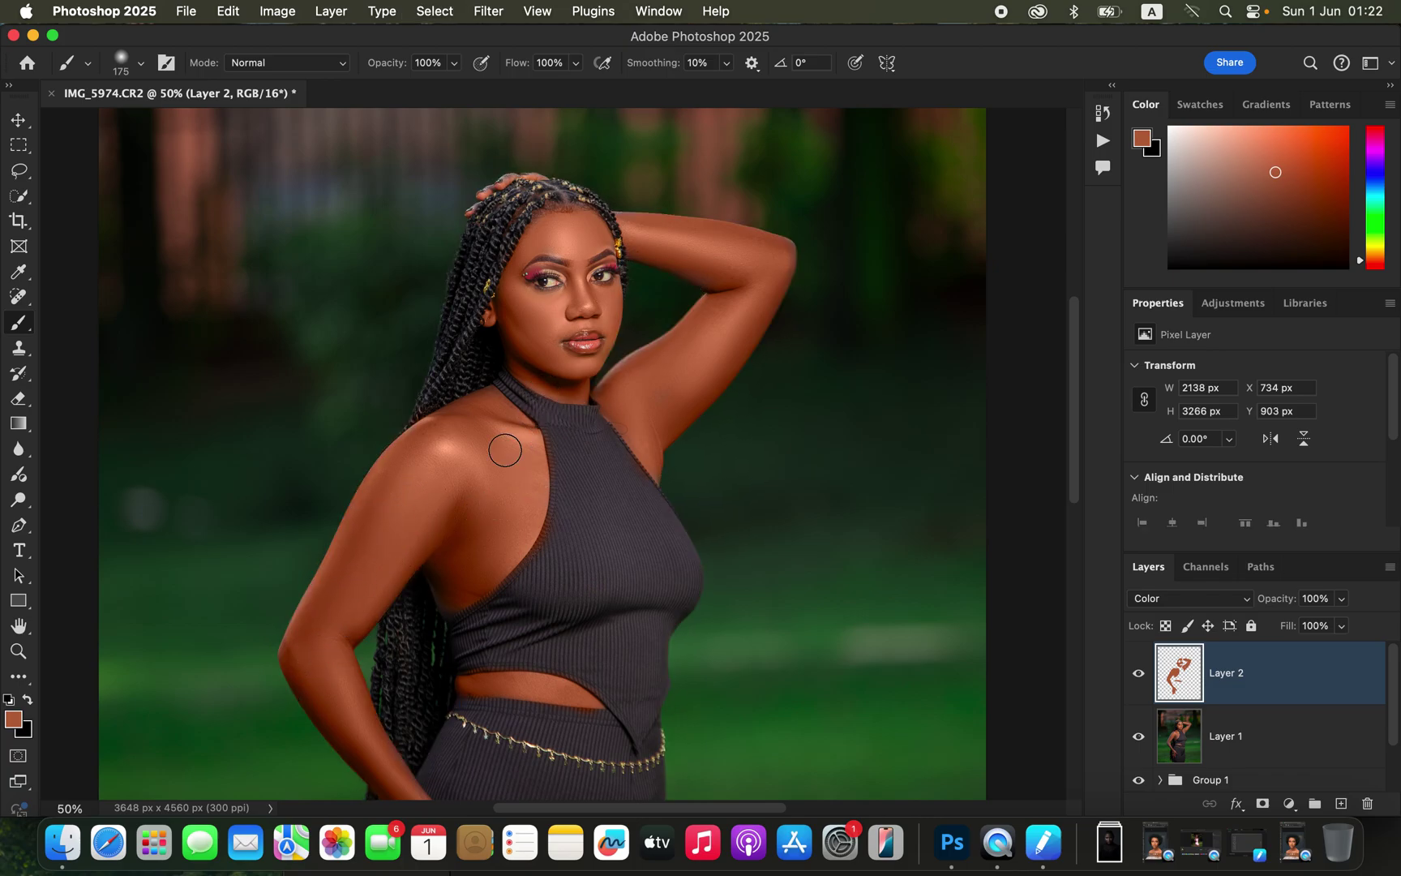
# Paint the skin color over the fingers on the head with a brush of about 45 px and switch to the 35 px Eraser
pyautogui.press('super+equal')
pyautogui.press('super+equal')
pyautogui.moveTo(681, 317); pyautogui.dragTo(770, 571)
pyautogui.press('[')
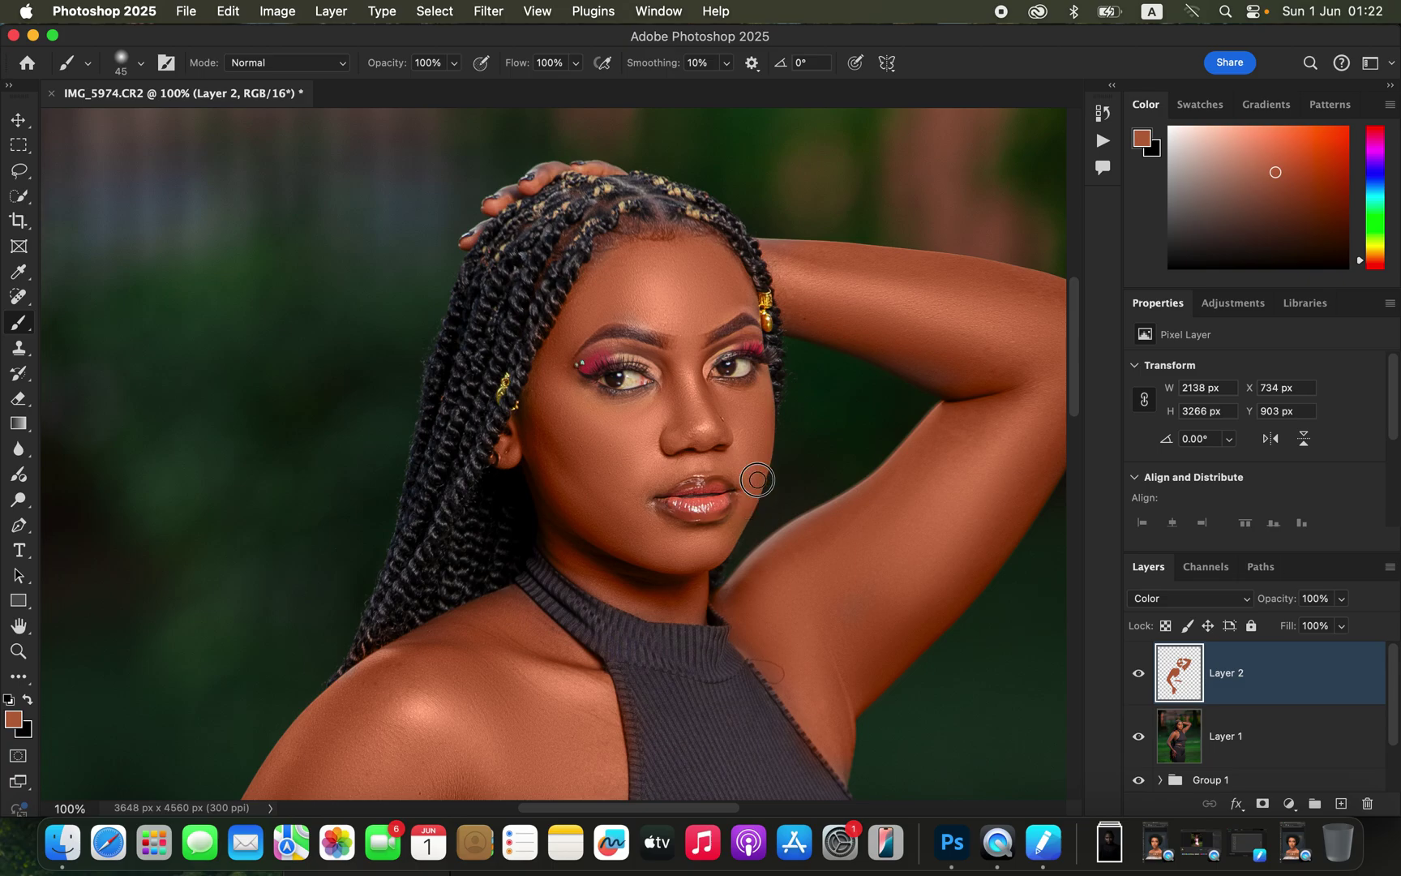
pyautogui.moveTo(532, 181); pyautogui.dragTo(579, 168)
pyautogui.click(20, 401)
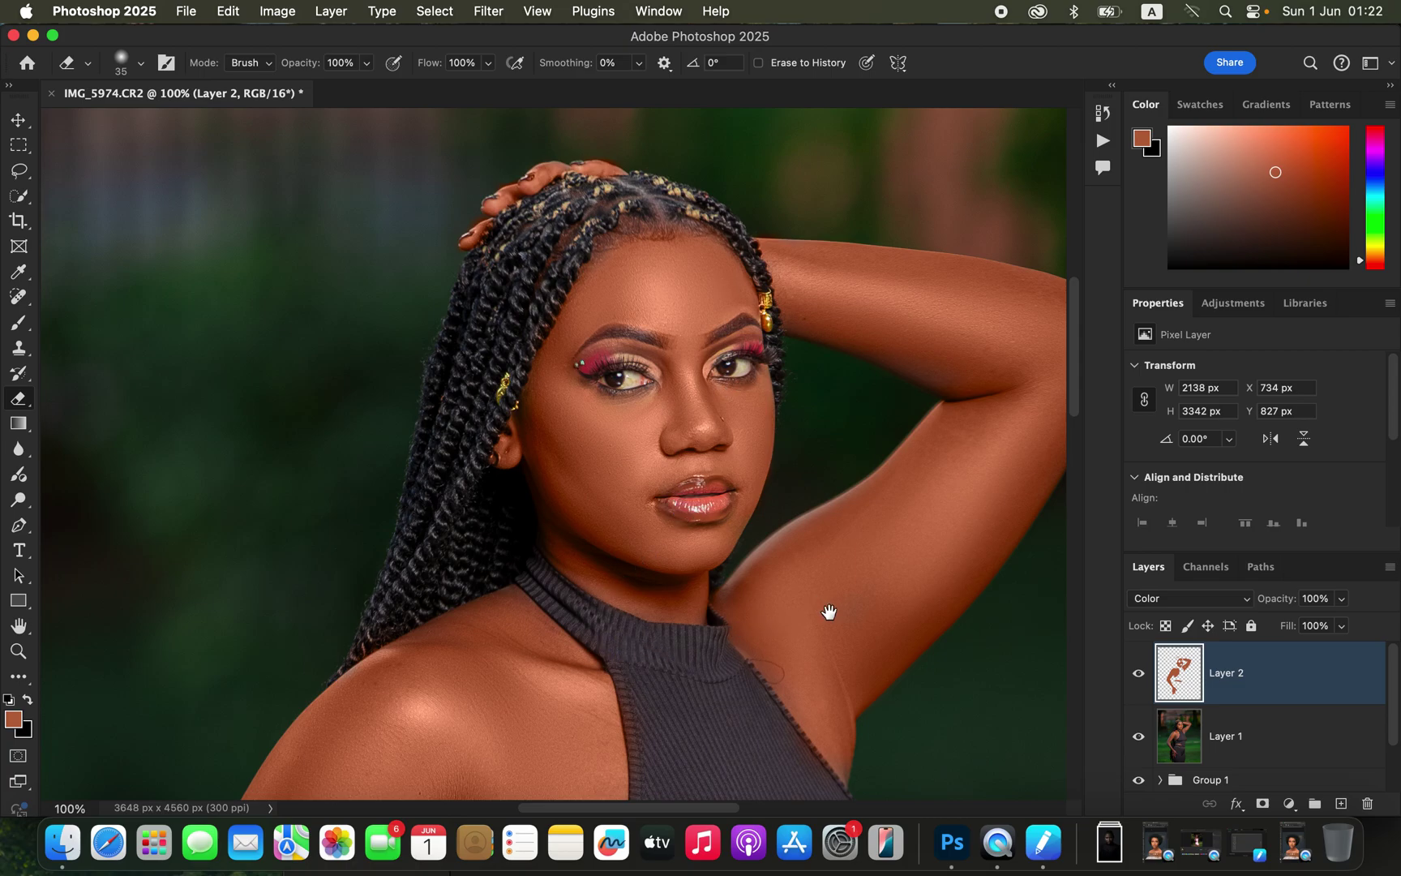
# Paint the missing skin color along the underarm edge beside the braids and top with the Brush at 45 px
pyautogui.scroll(-8, 827, 612)
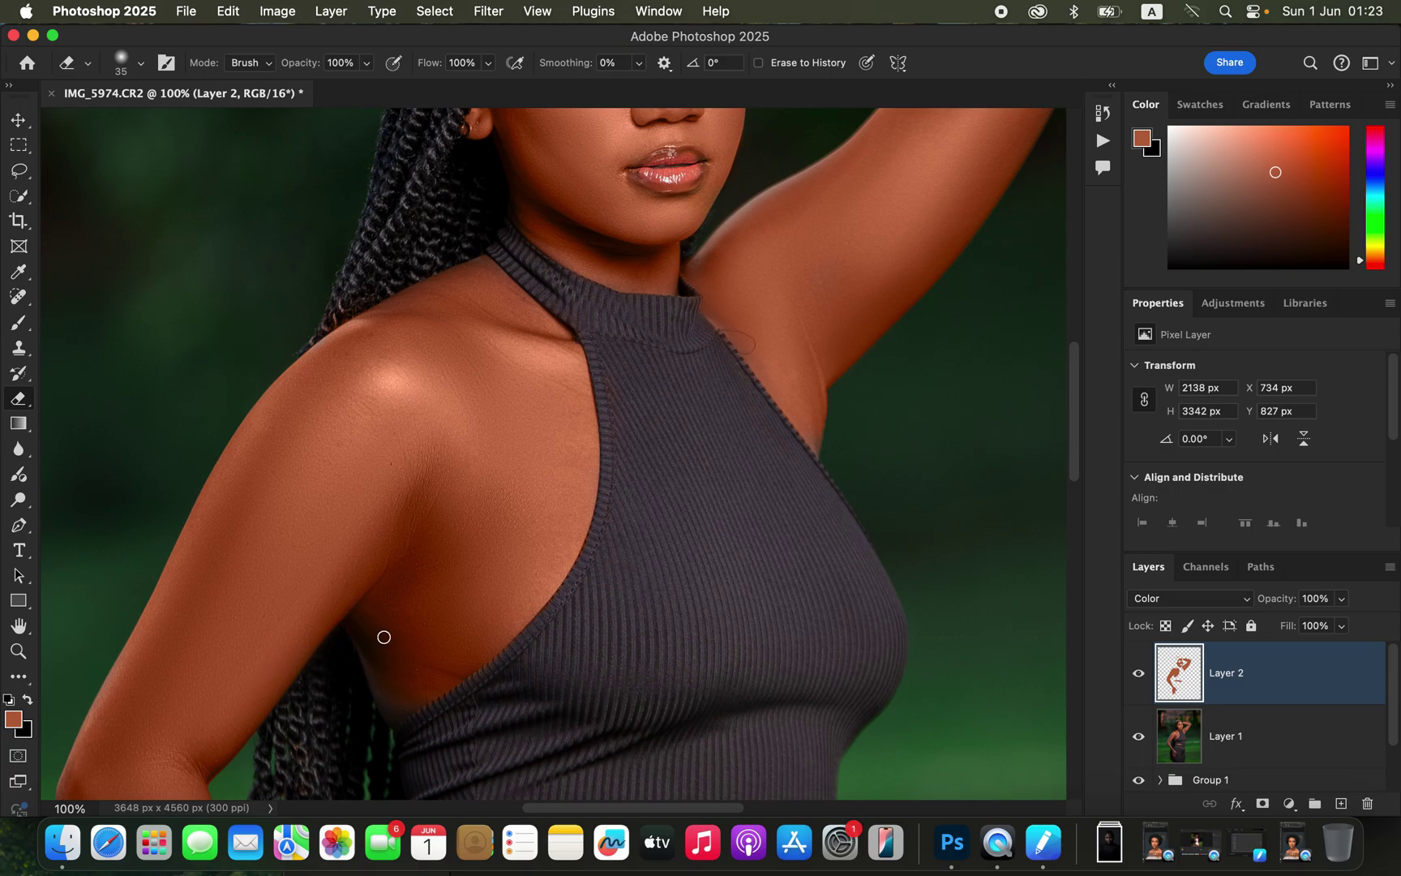
pyautogui.press('b')
pyautogui.press(']')
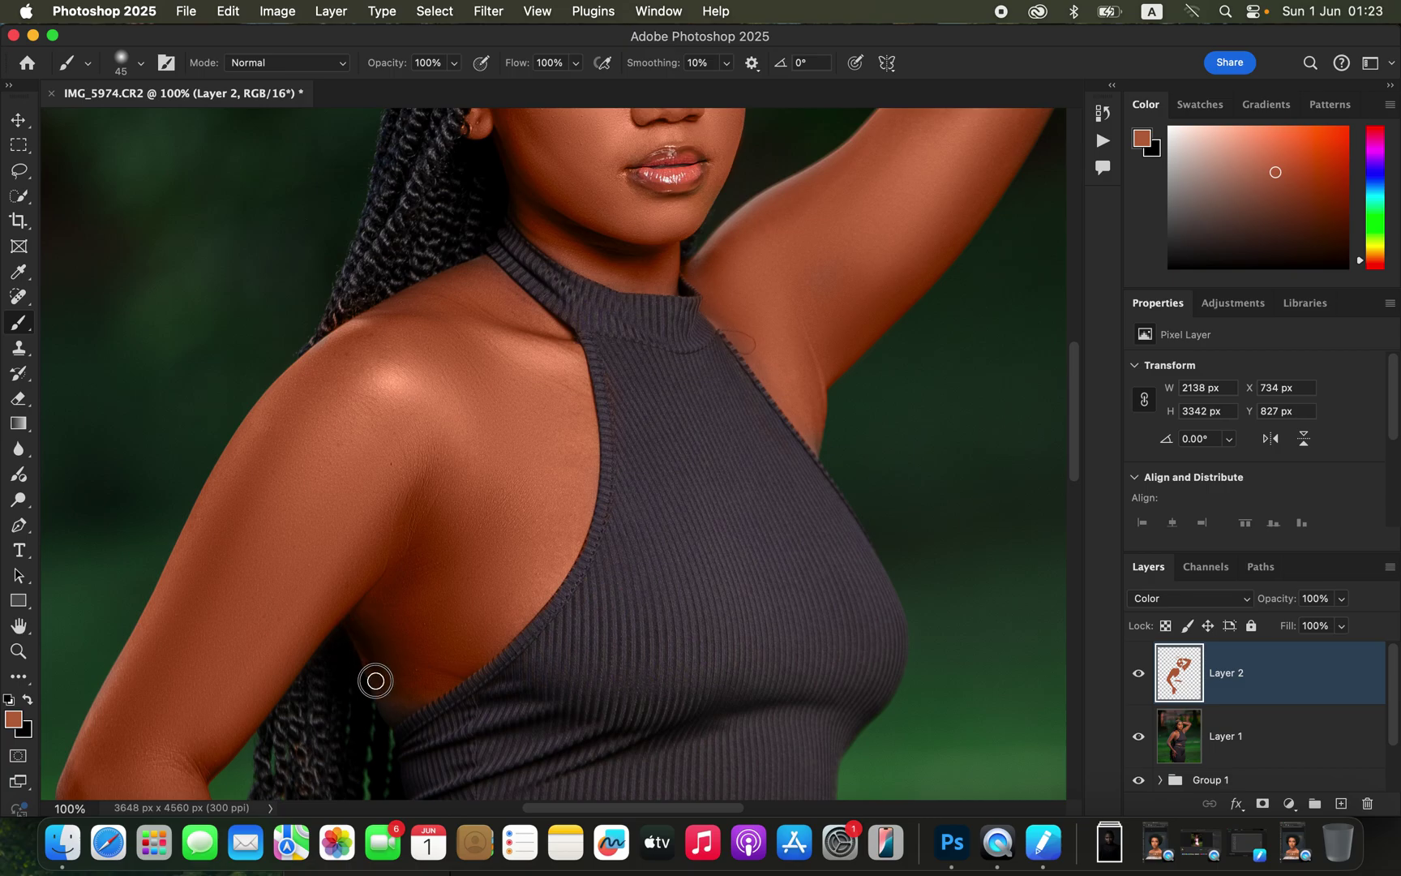
pyautogui.moveTo(383, 685)
pyautogui.mouseDown()
pyautogui.moveTo(423, 685)
pyautogui.moveTo(391, 708)
pyautogui.moveTo(387, 628)
pyautogui.moveTo(409, 565)
pyautogui.mouseUp()
pyautogui.moveTo(709, 601); pyautogui.dragTo(718, 323)
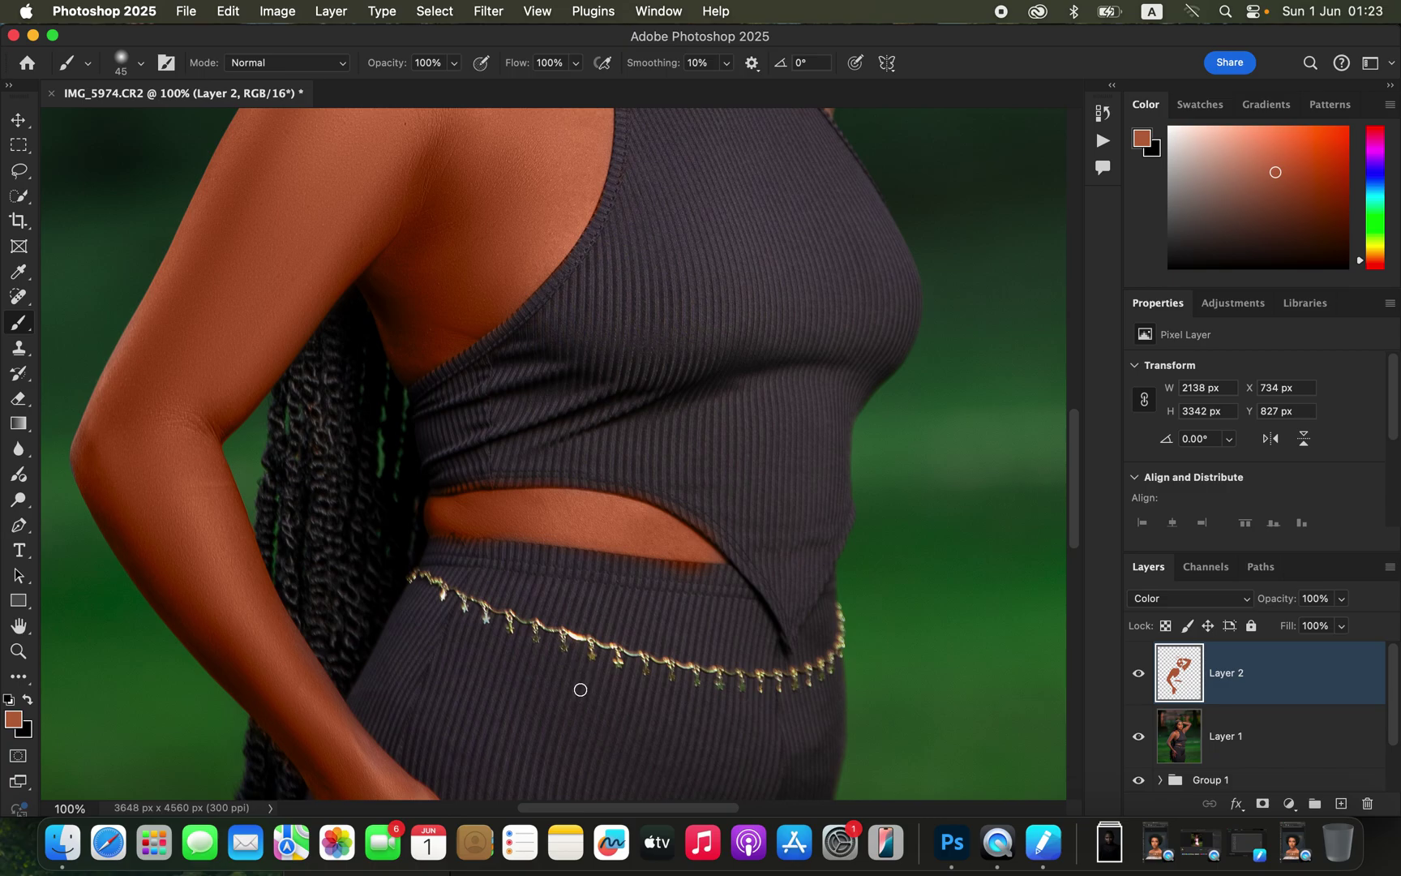
# Clean up the skin color along the bare waist's lower edge and around the hand with the 35 px Eraser and 45 px Brush
pyautogui.press('e')
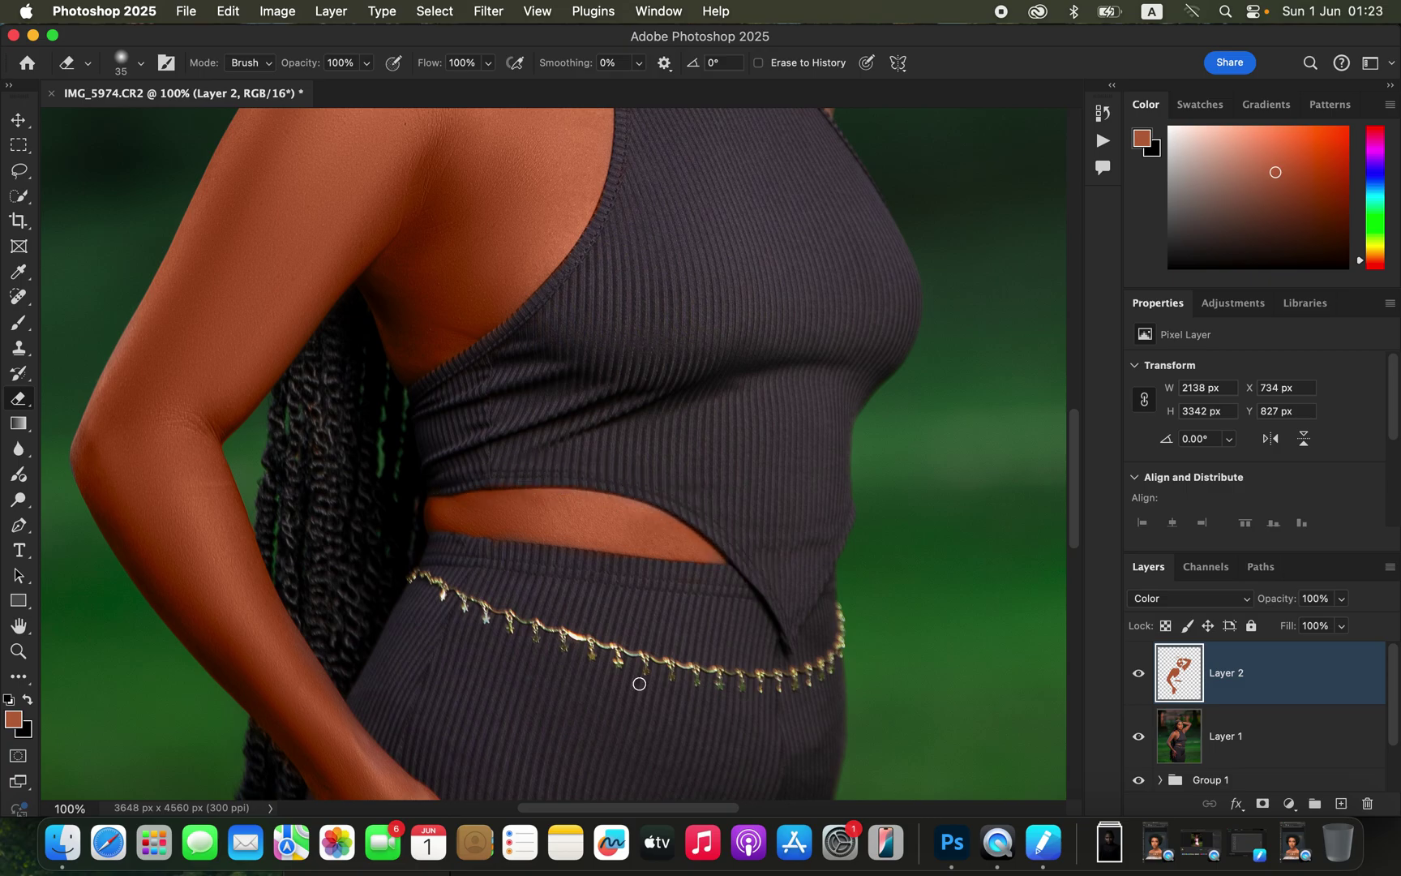
pyautogui.moveTo(569, 685); pyautogui.dragTo(554, 462)
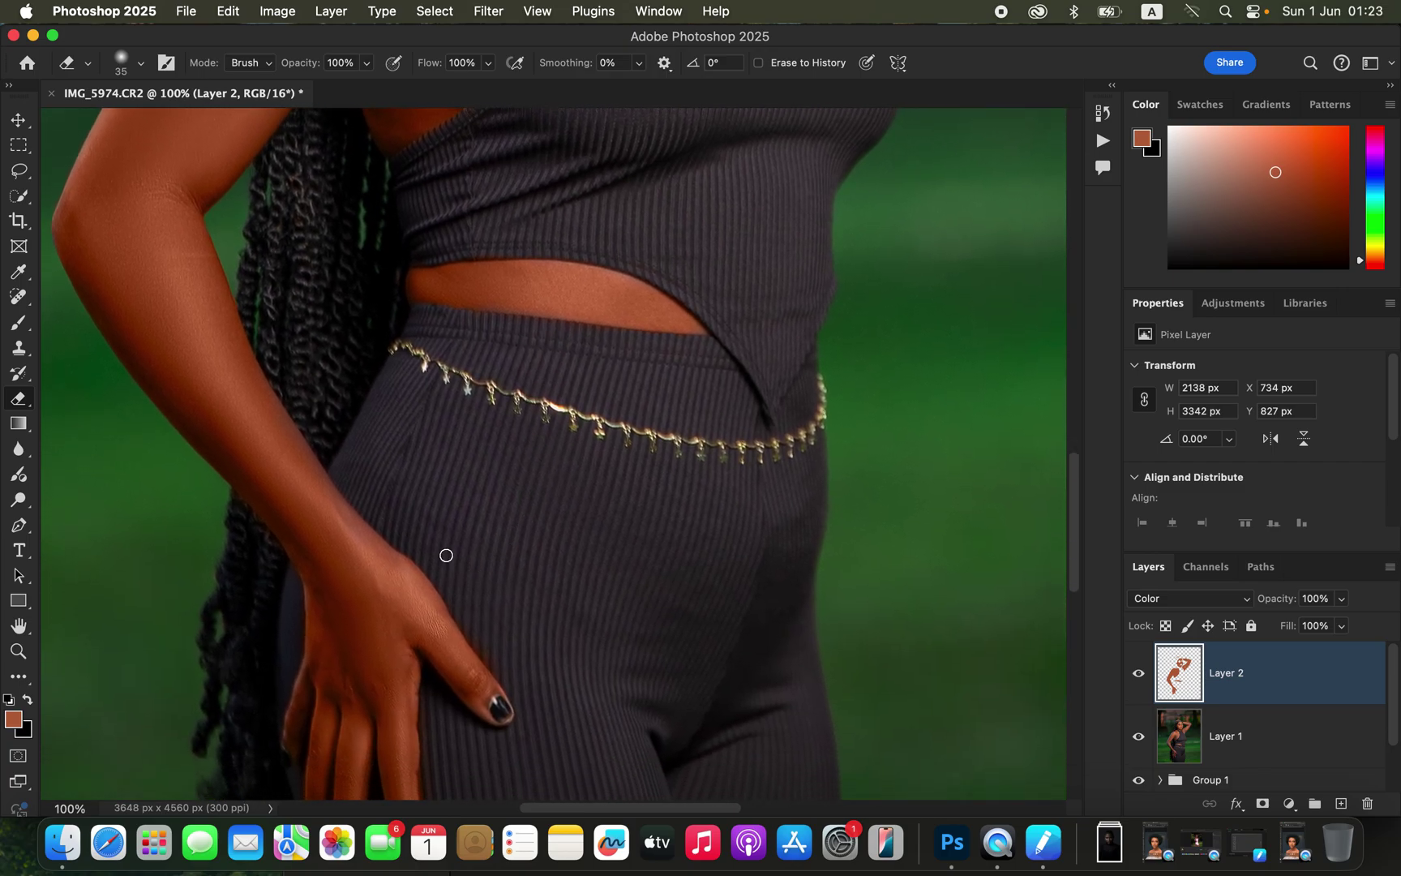
pyautogui.press('b')
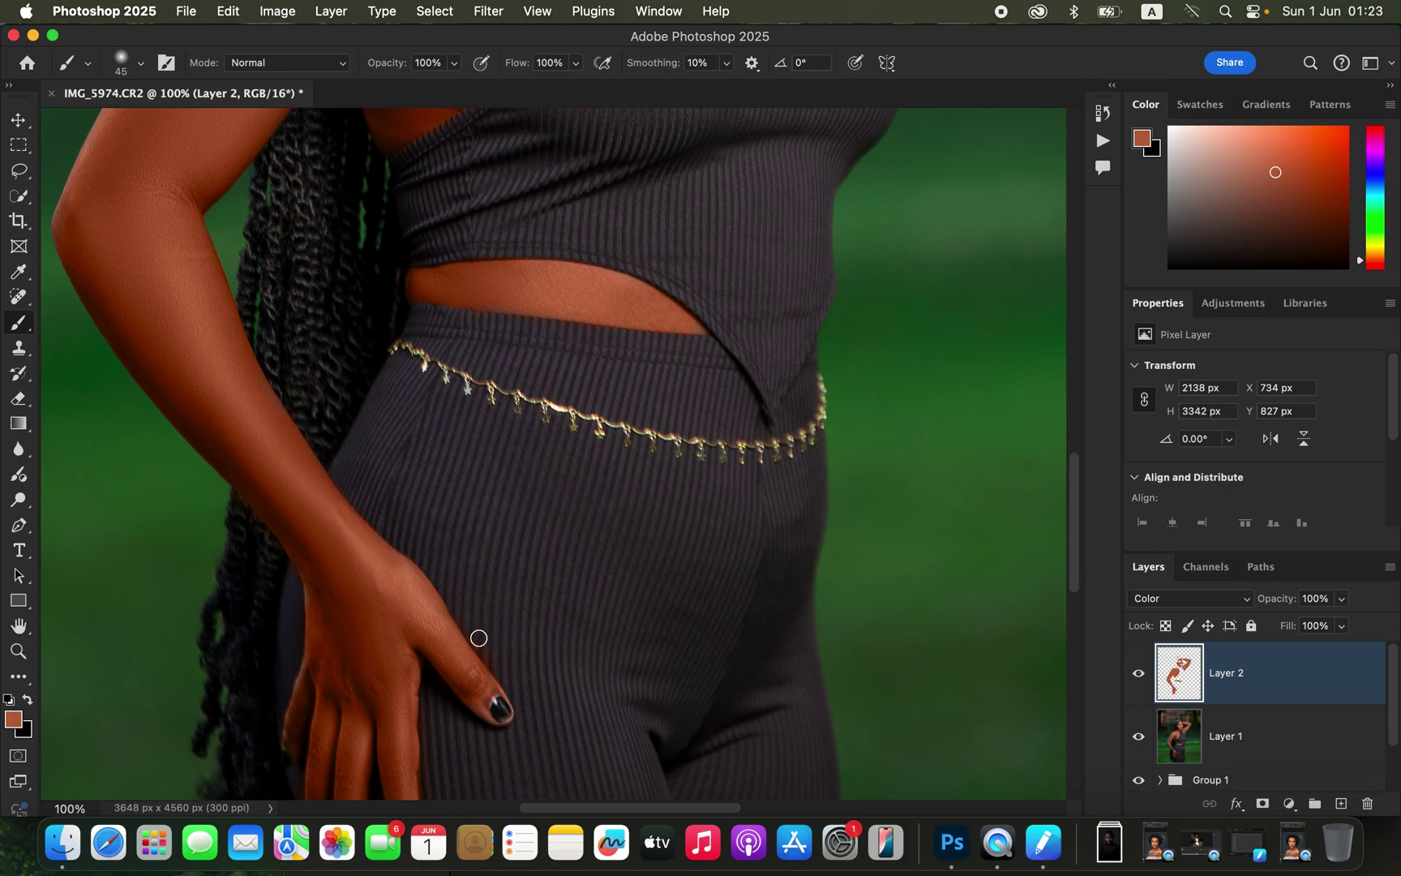
pyautogui.press('e')
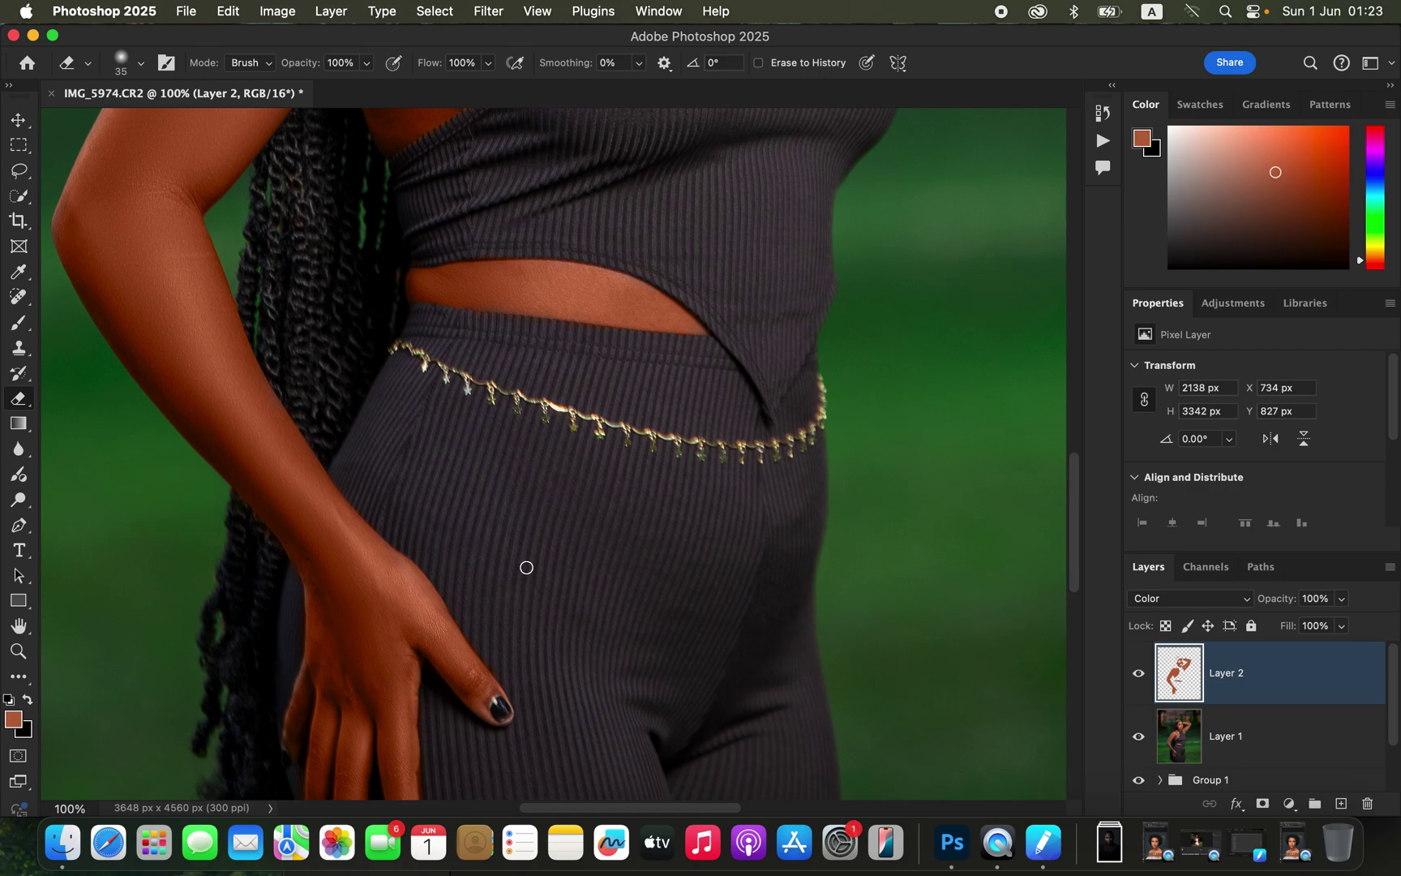
pyautogui.scroll(-5, 526, 568)
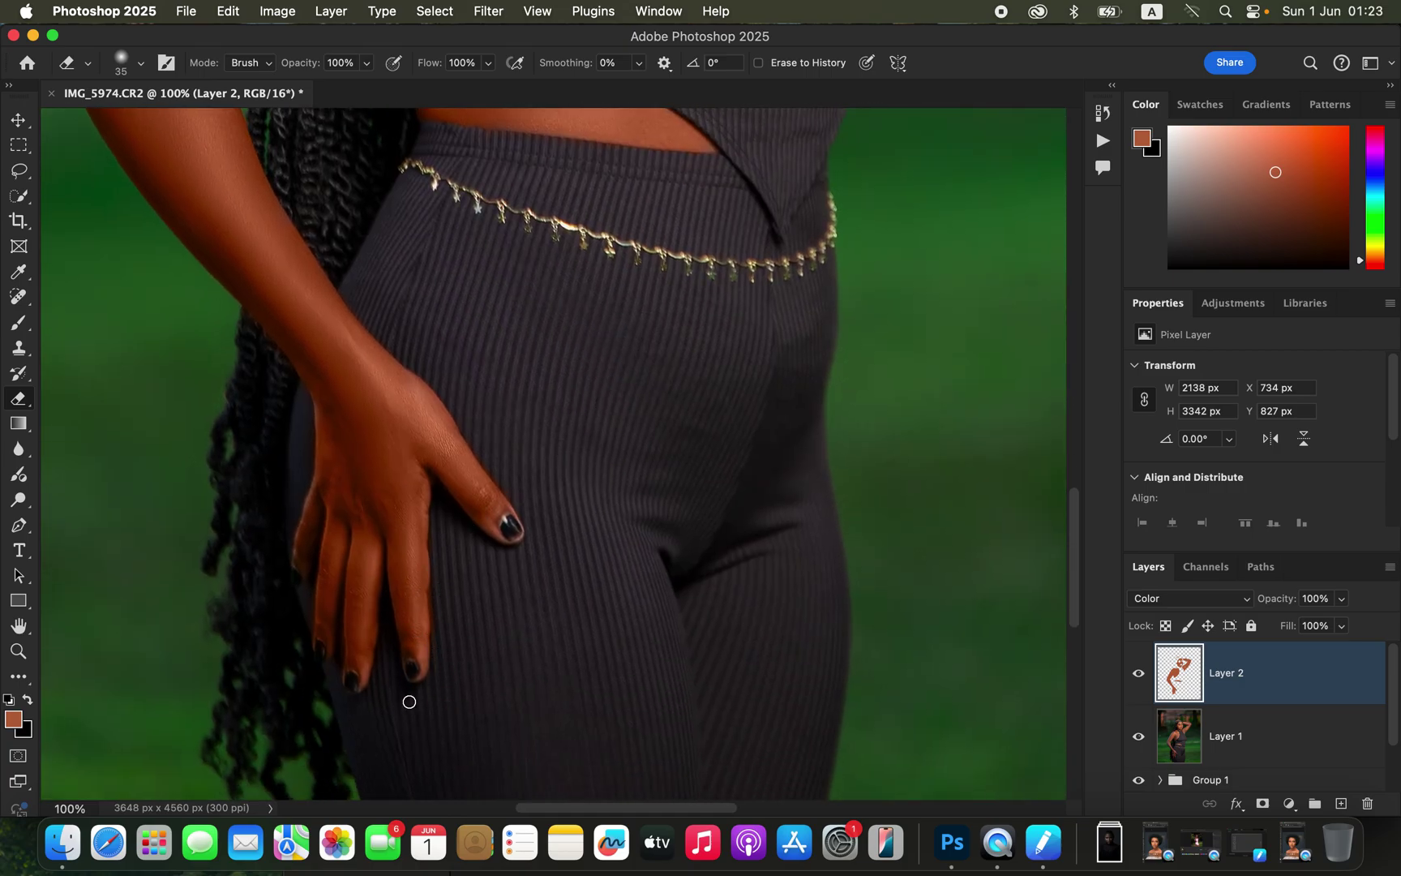
# Lower the opacity of the painted skin color layer, Layer 2, so its effect blends with the photo
pyautogui.press('super+minus')
pyautogui.press('super+minus')
pyautogui.press('super+minus')
pyautogui.press('super+minus')
pyautogui.press('super+minus')
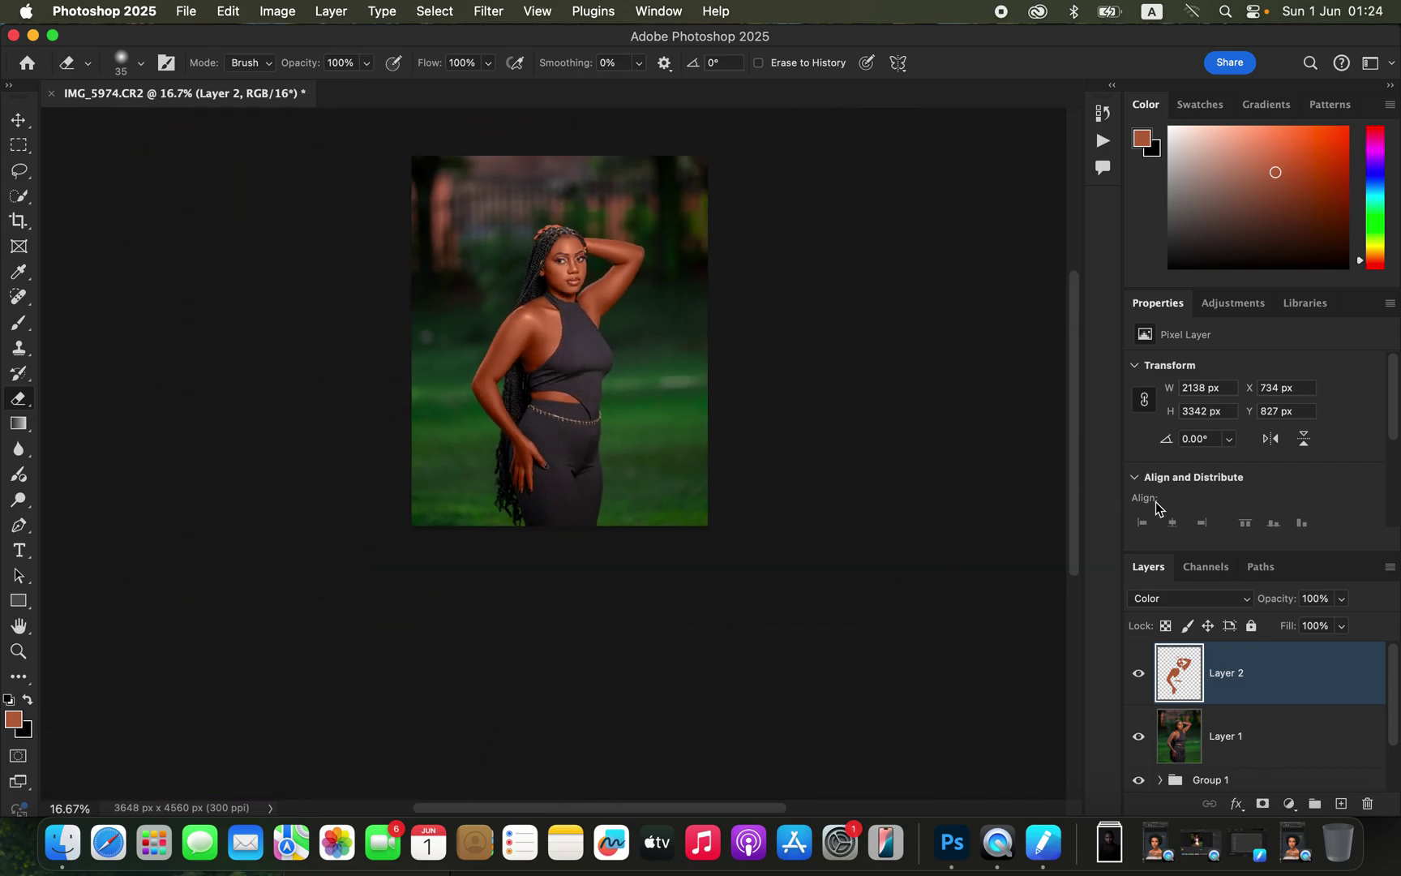
pyautogui.moveTo(1342, 600); pyautogui.dragTo(1309, 625)
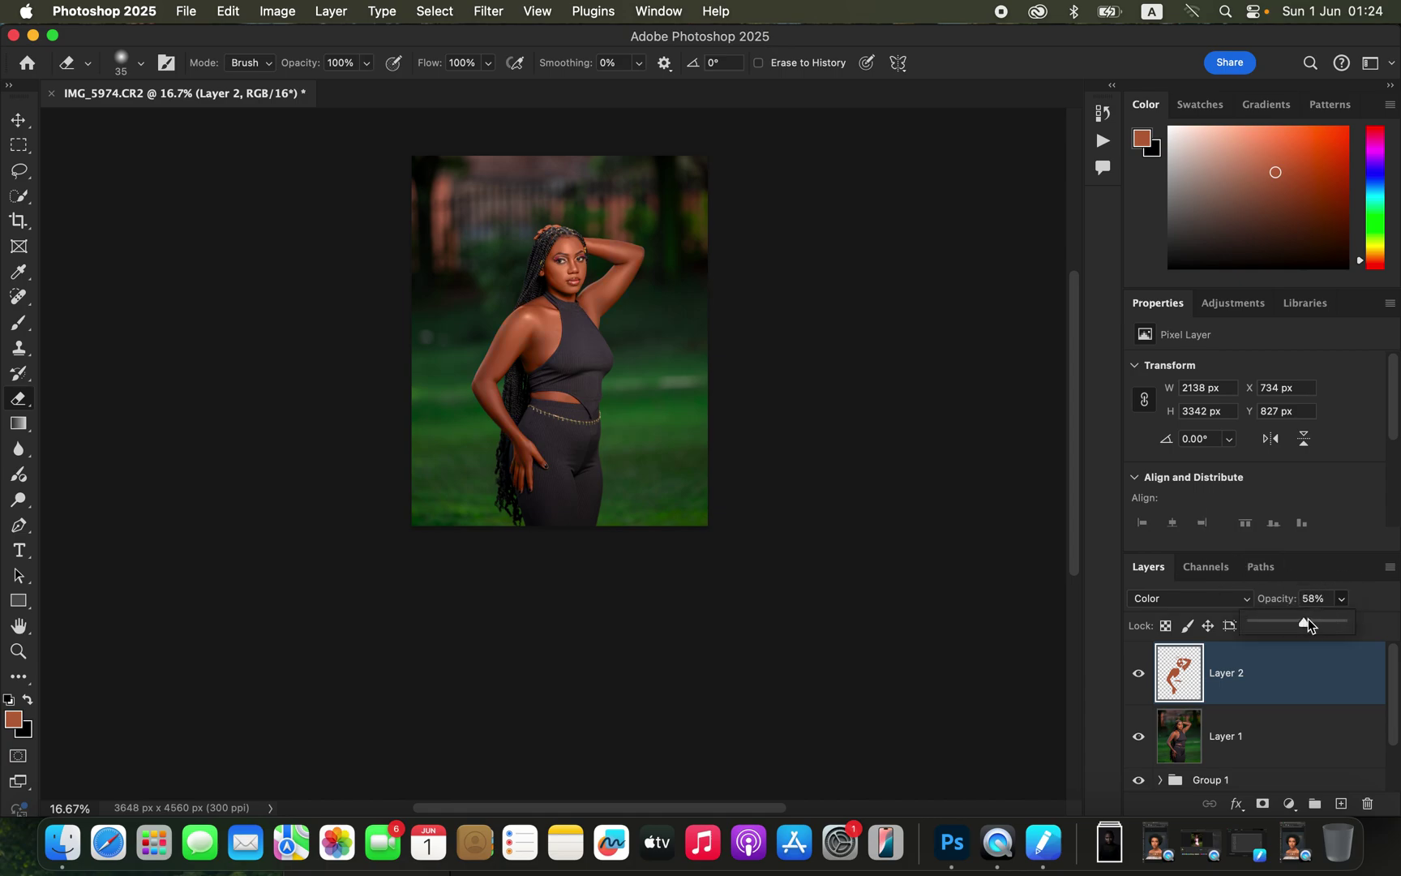
pyautogui.moveTo(1311, 620); pyautogui.dragTo(1320, 624)
pyautogui.moveTo(1315, 621); pyautogui.dragTo(1321, 622)
# Add a Hue/Saturation adjustment layer above Layer 2 and set the Reds' lightness to -14
pyautogui.click(1290, 802)
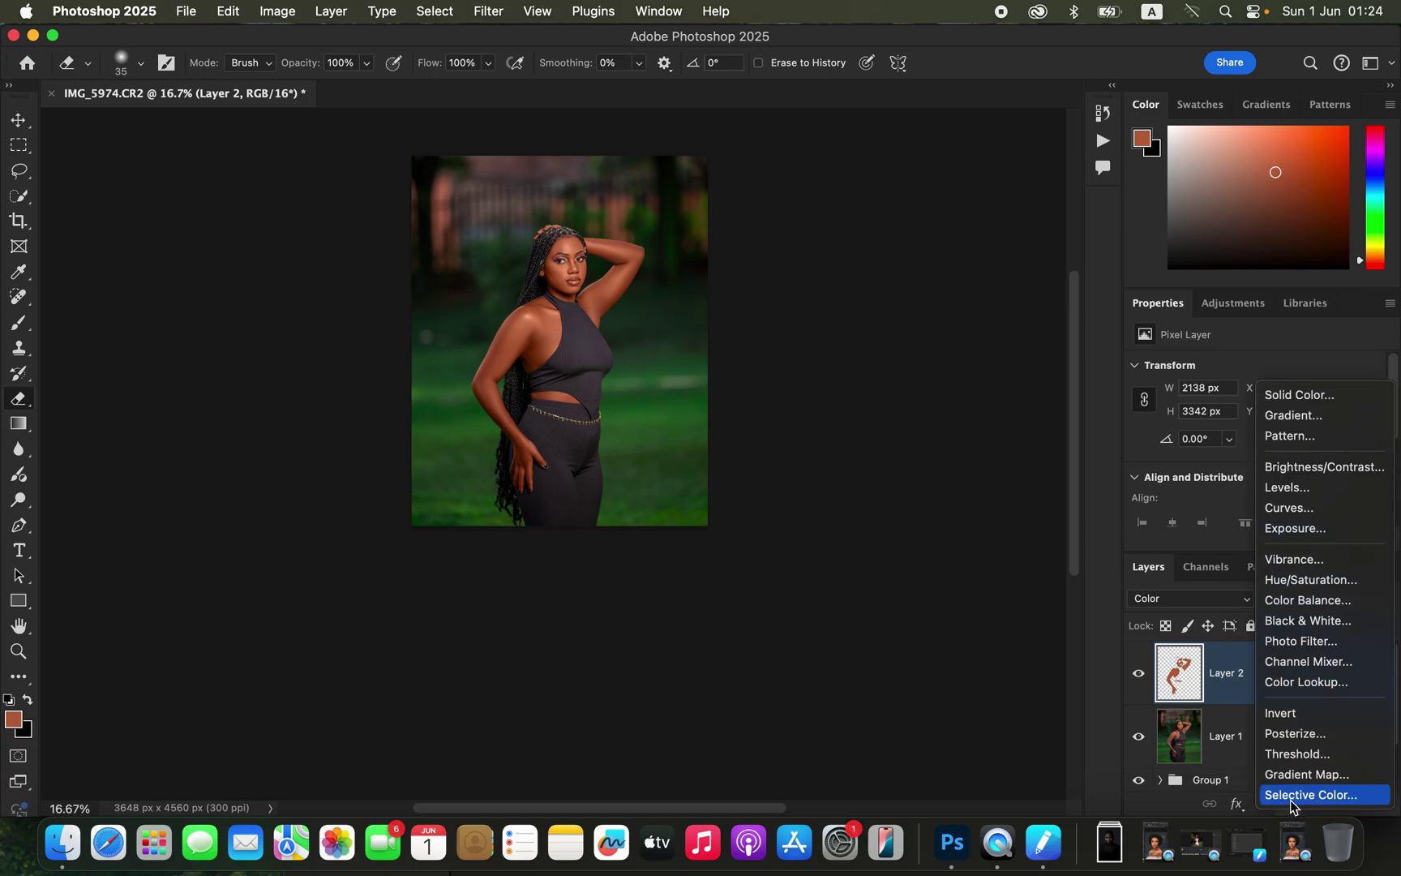
pyautogui.click(1317, 579)
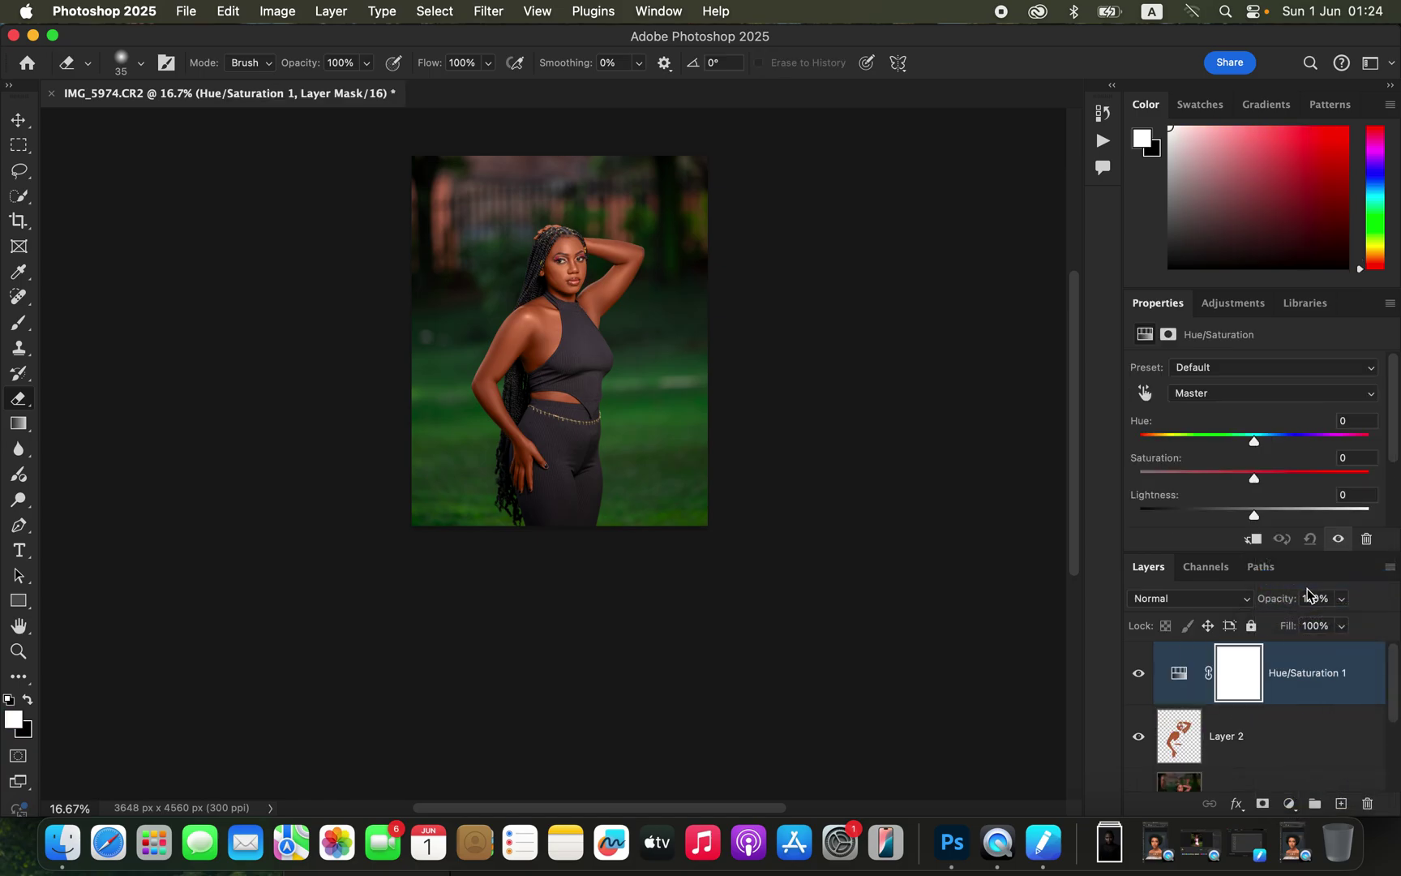
pyautogui.click(1251, 393)
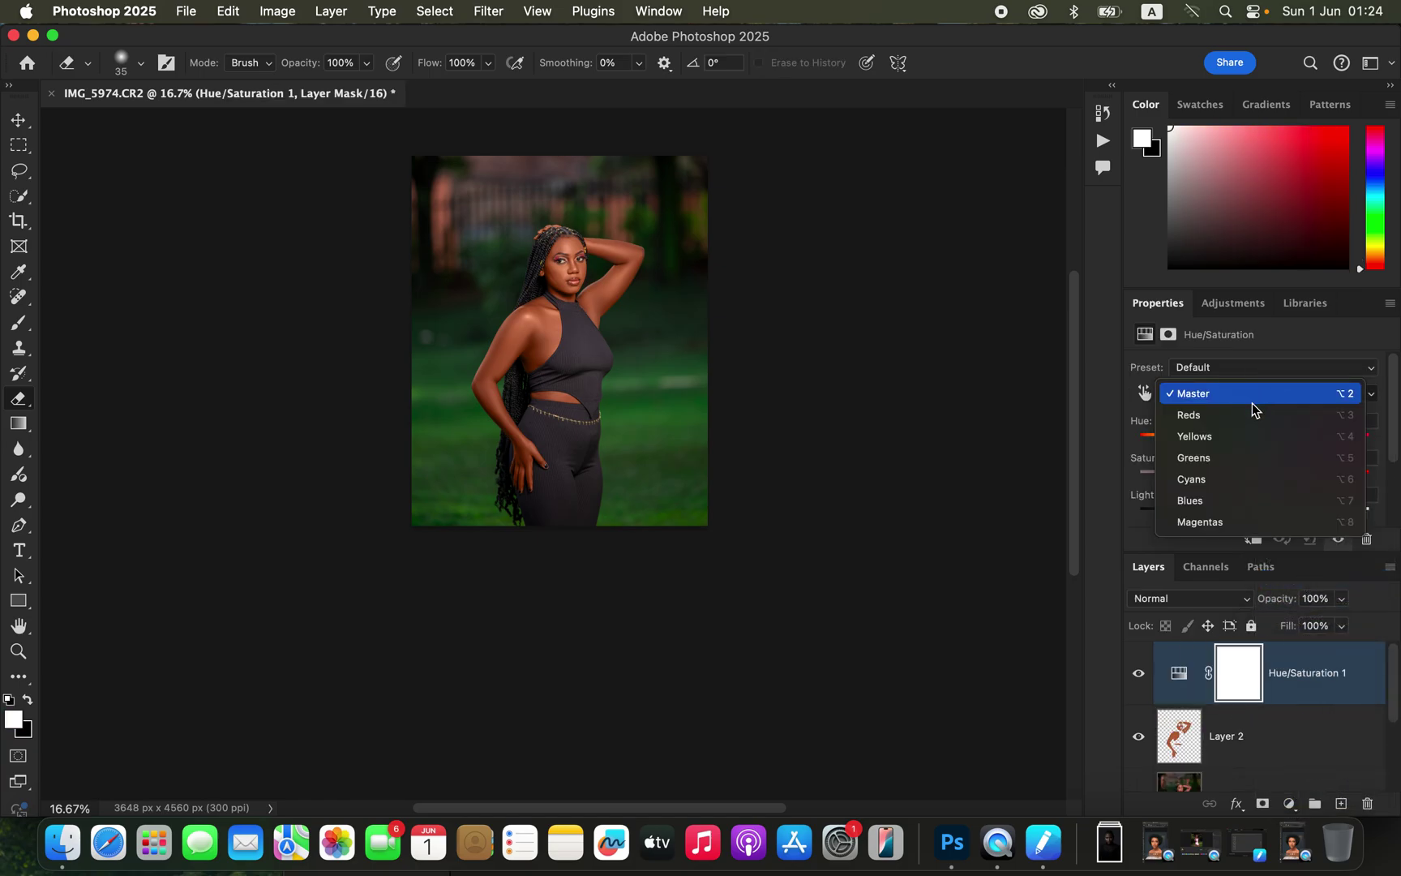
pyautogui.click(1251, 415)
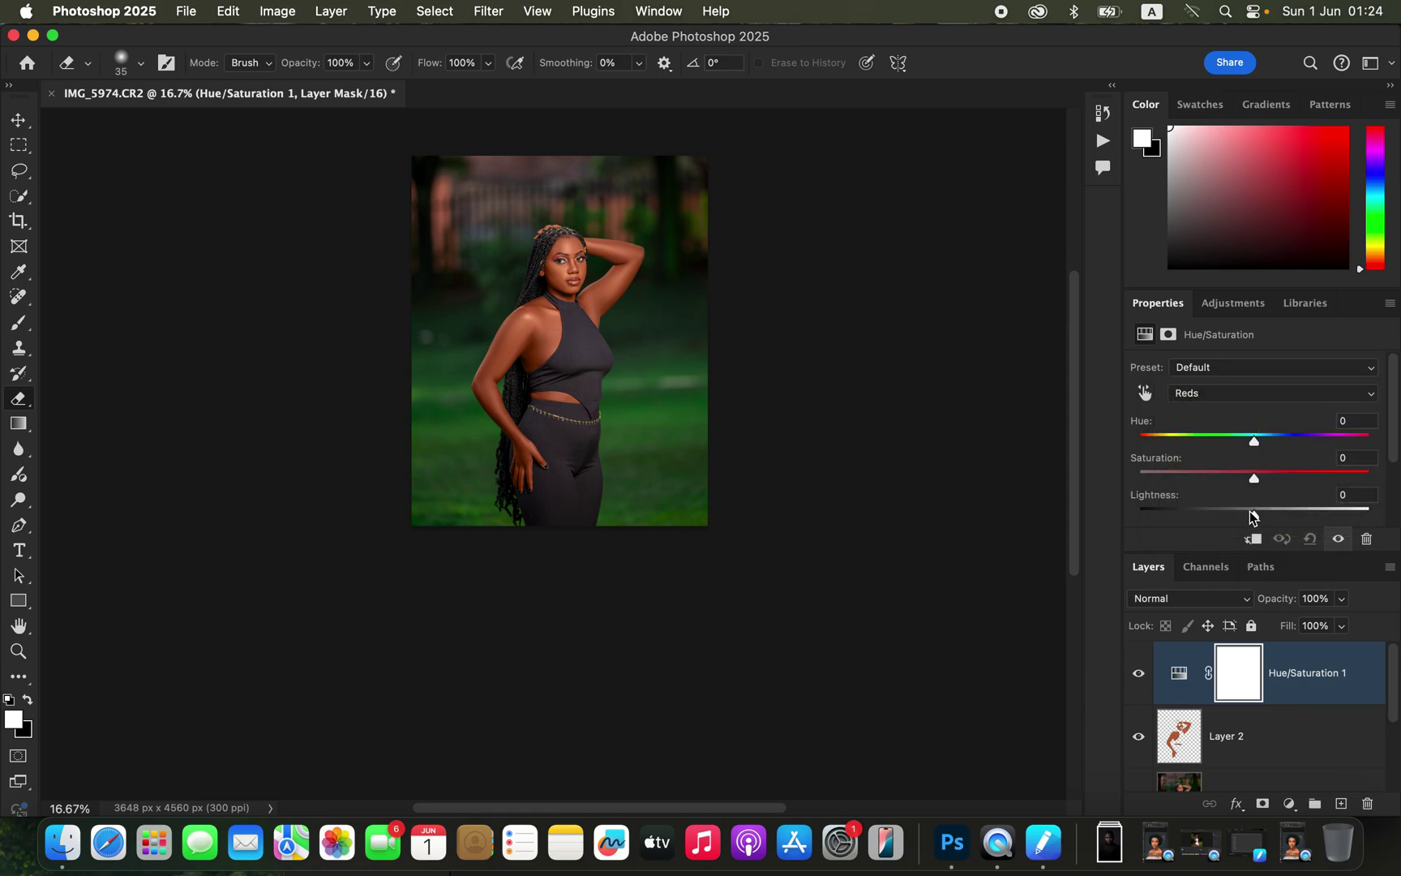
pyautogui.moveTo(1251, 516); pyautogui.dragTo(1233, 514)
pyautogui.moveTo(1233, 515); pyautogui.dragTo(1233, 515)
pyautogui.click(1139, 675)
pyautogui.click(1139, 675)
pyautogui.moveTo(1234, 519); pyautogui.dragTo(1239, 519)
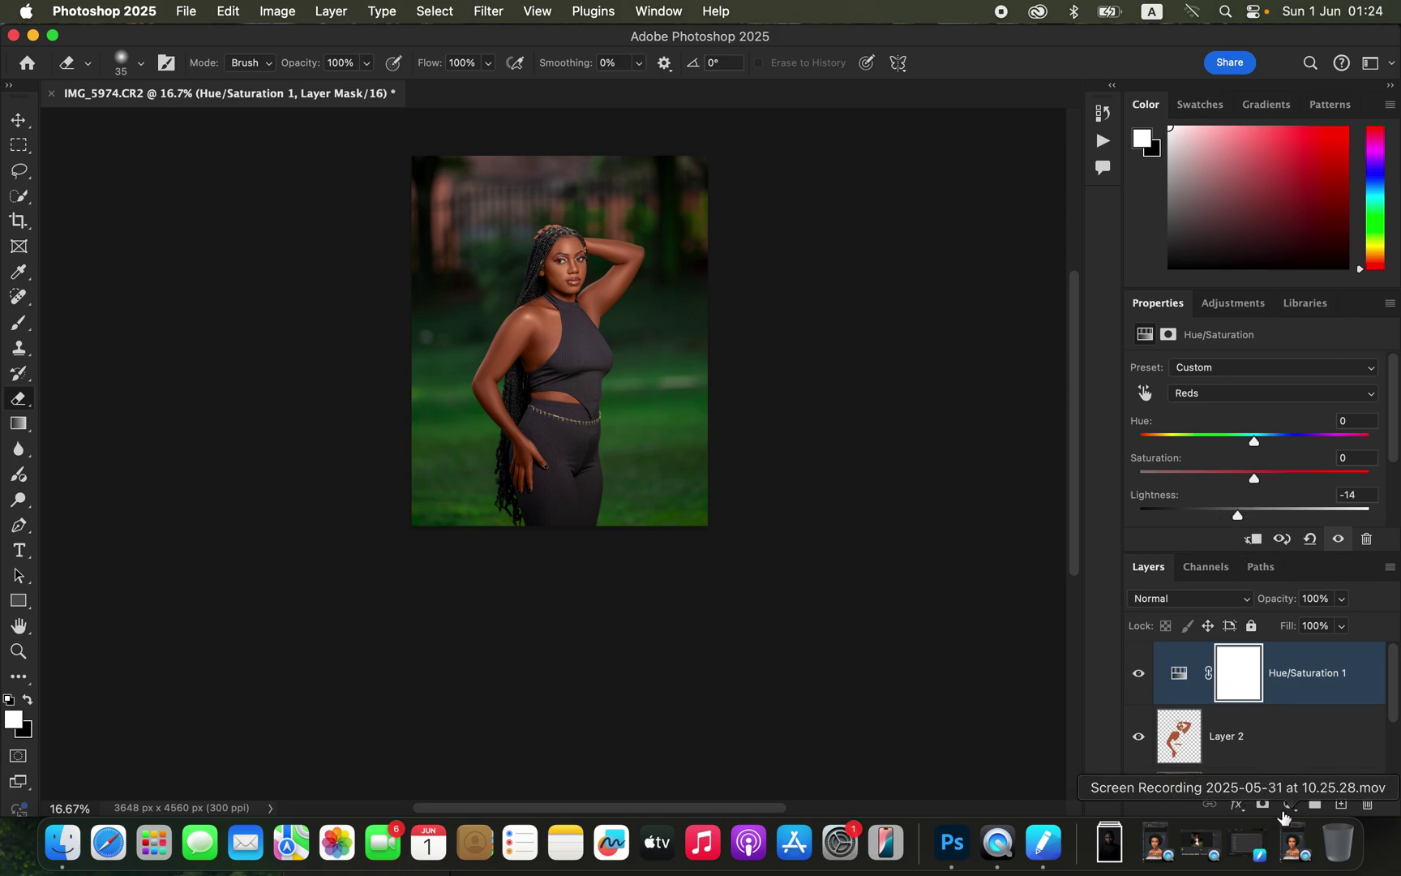
# Add a Black & White adjustment layer in Multiply mode at 7% opacity
pyautogui.click(1289, 804)
pyautogui.click(1307, 625)
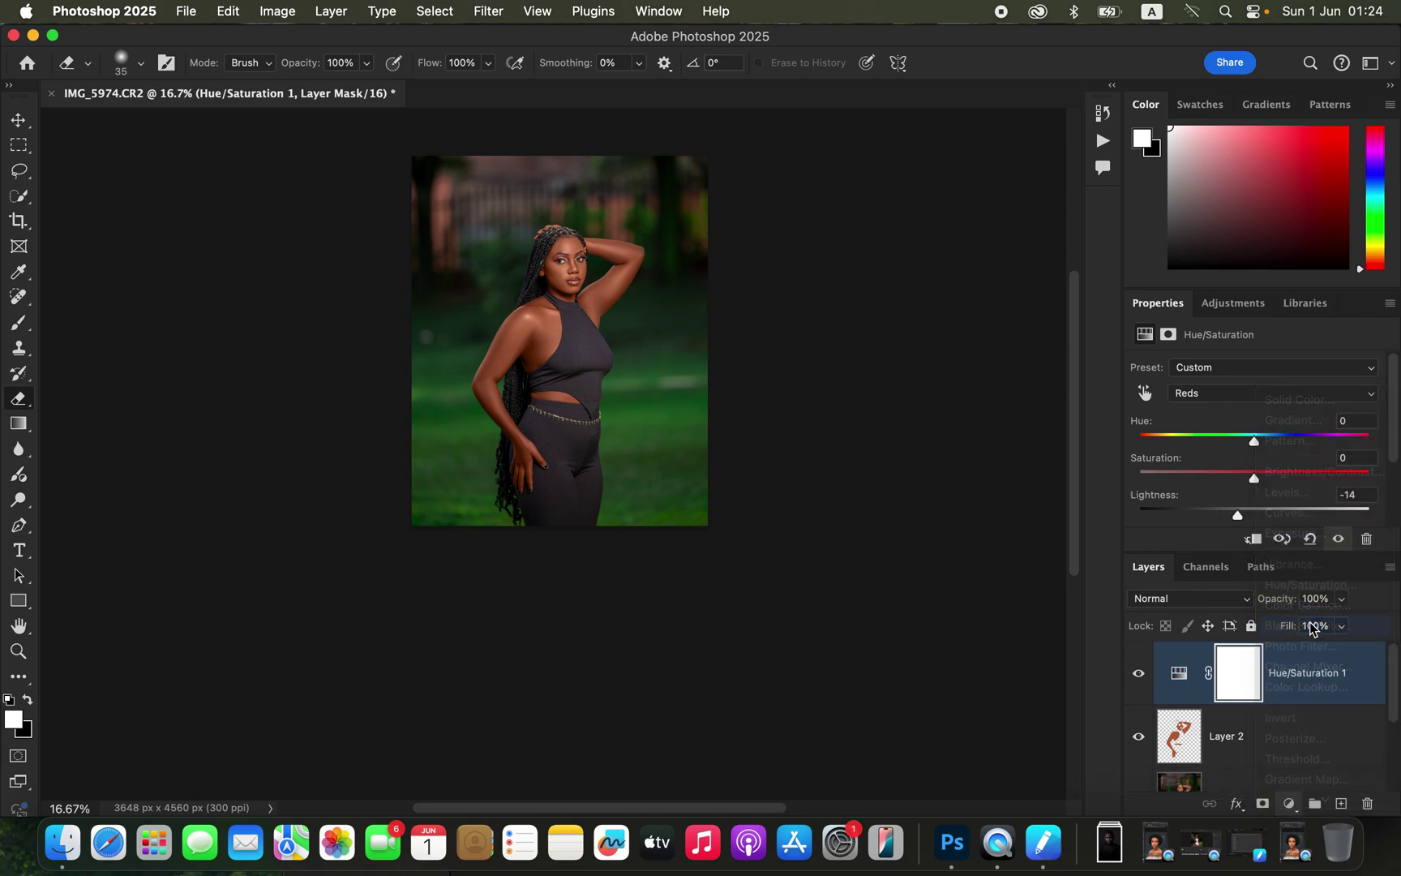
pyautogui.click(1195, 599)
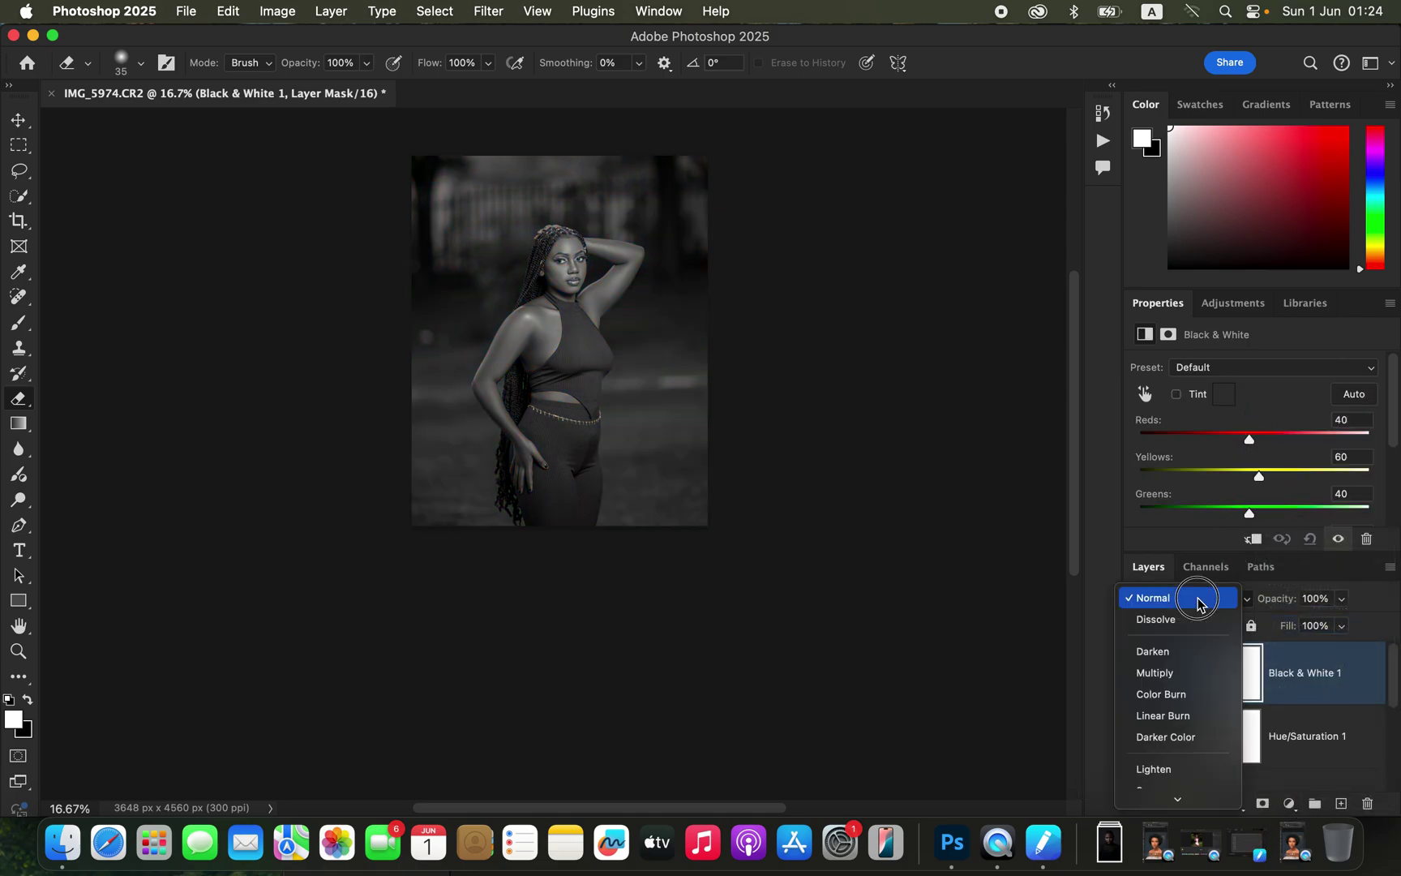
pyautogui.click(1189, 673)
pyautogui.click(1342, 598)
pyautogui.moveTo(1275, 631); pyautogui.dragTo(1261, 631)
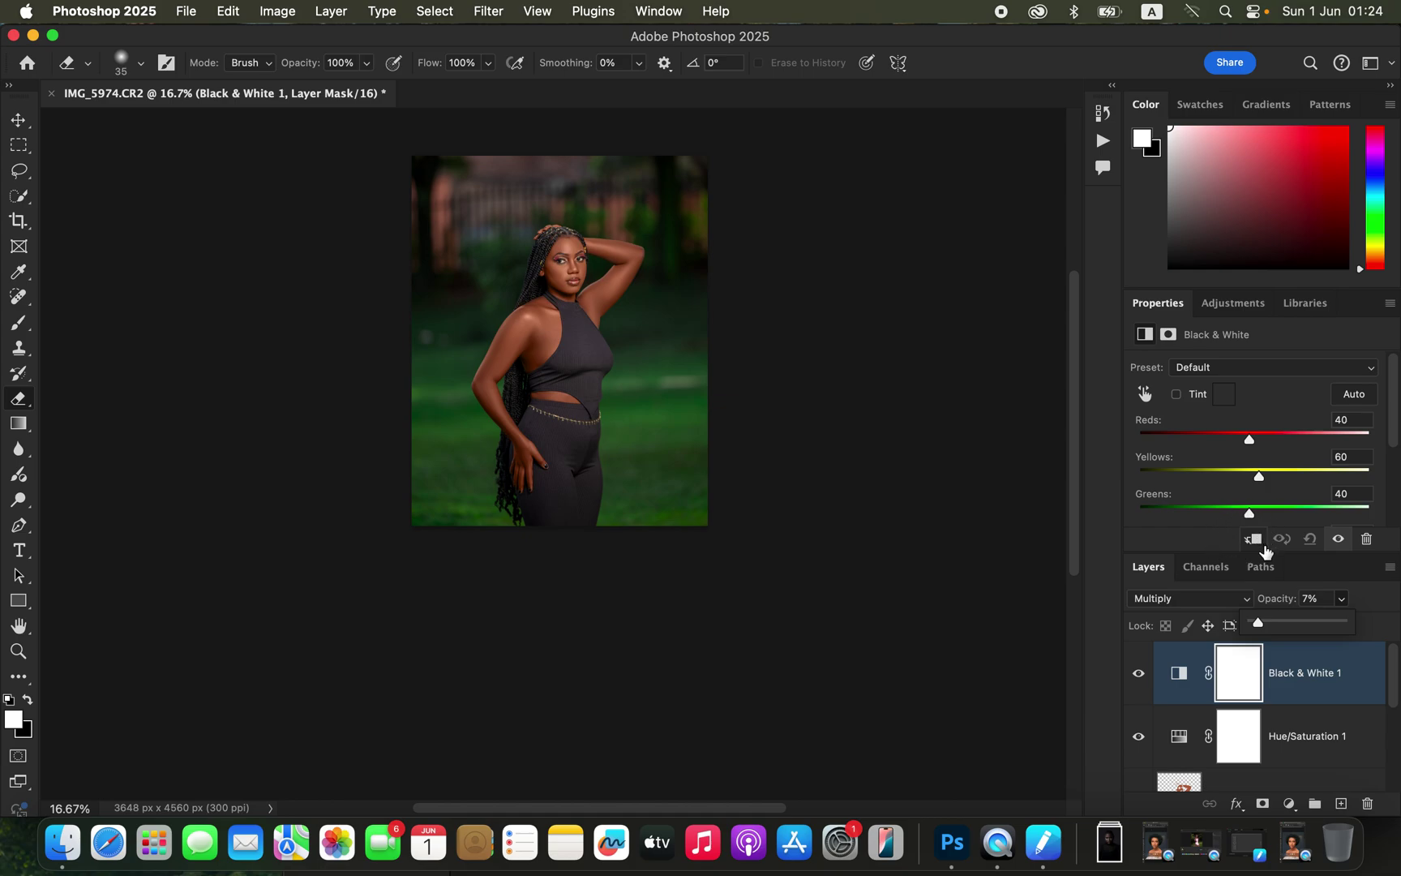
# Add a Selective Color adjustment layer and set the cyan of the Blacks to +12%
pyautogui.click(1285, 801)
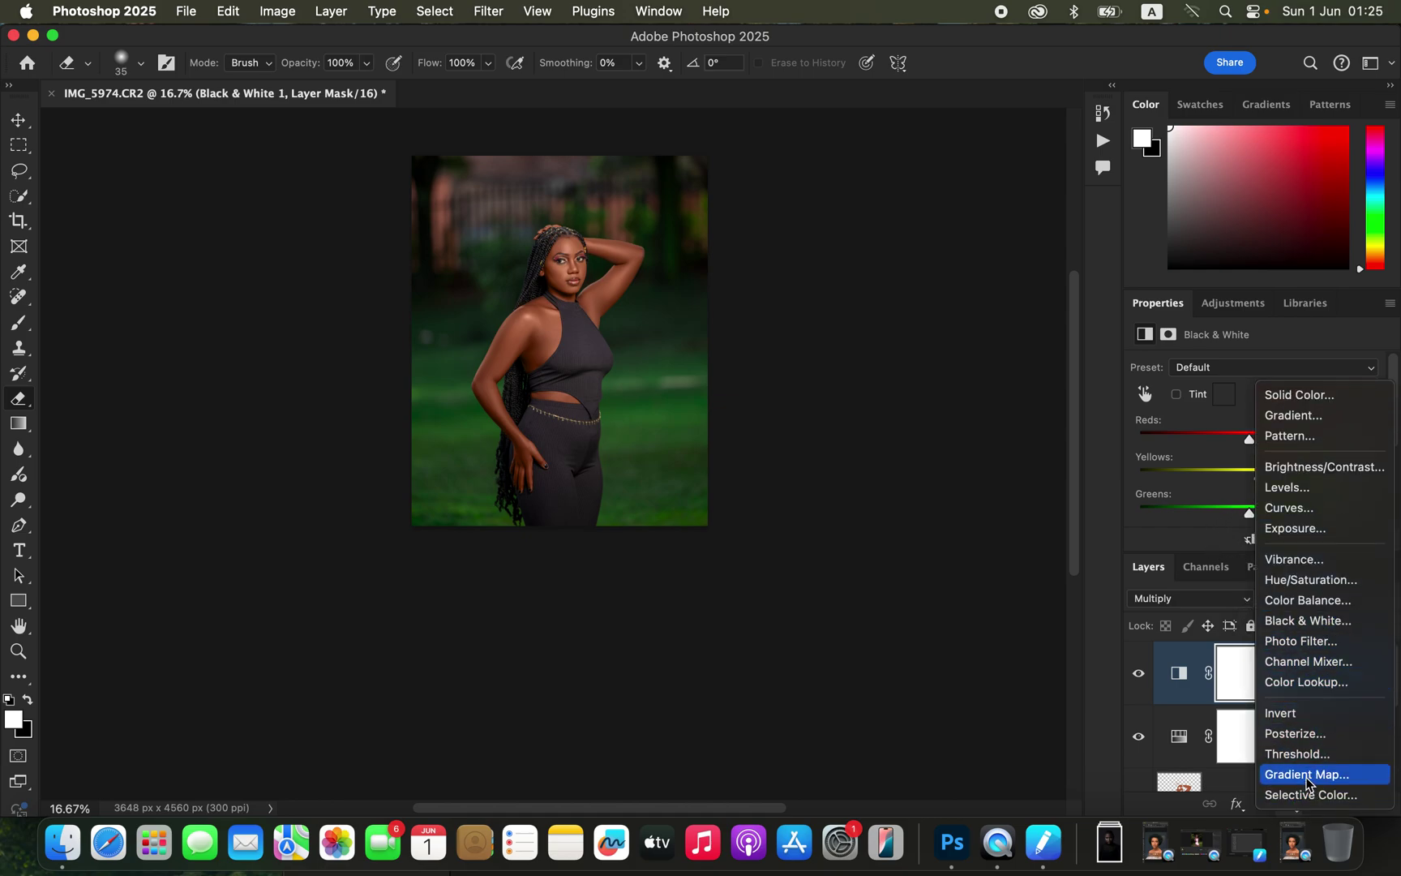
pyautogui.click(1302, 796)
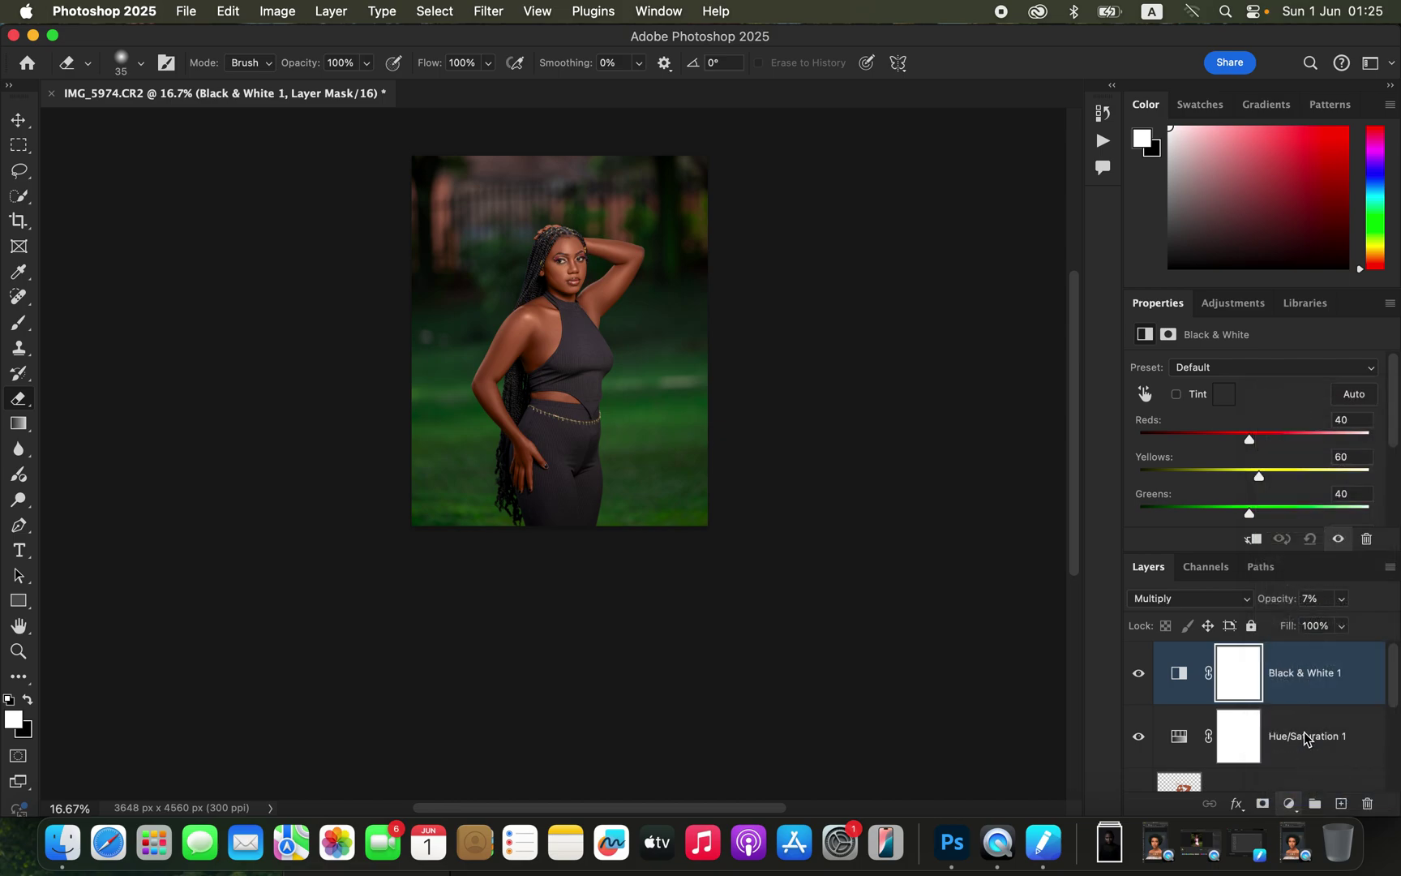
pyautogui.click(1229, 397)
pyautogui.click(1234, 391)
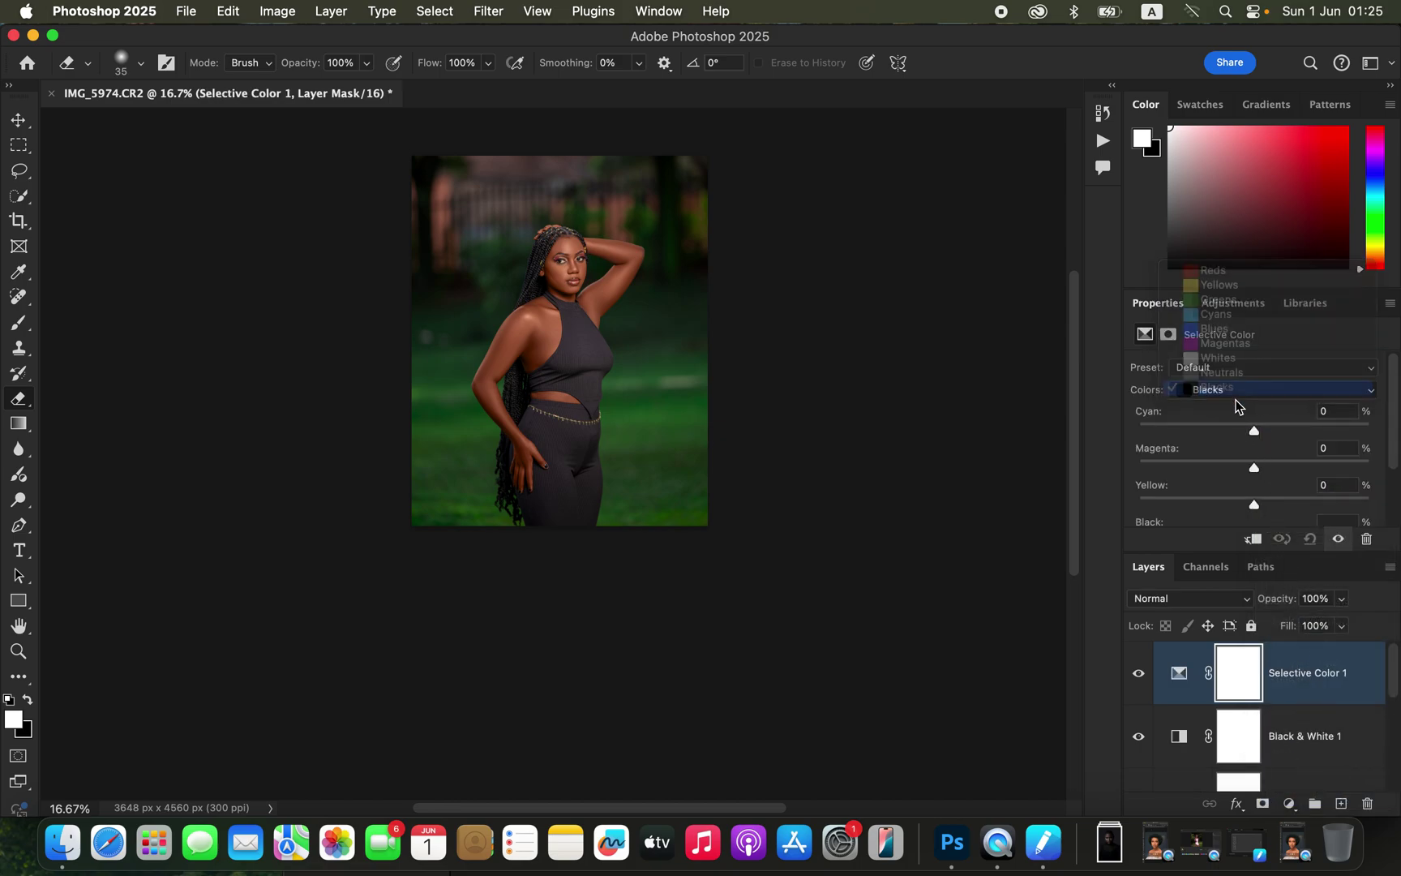
pyautogui.moveTo(1259, 433); pyautogui.dragTo(1269, 436)
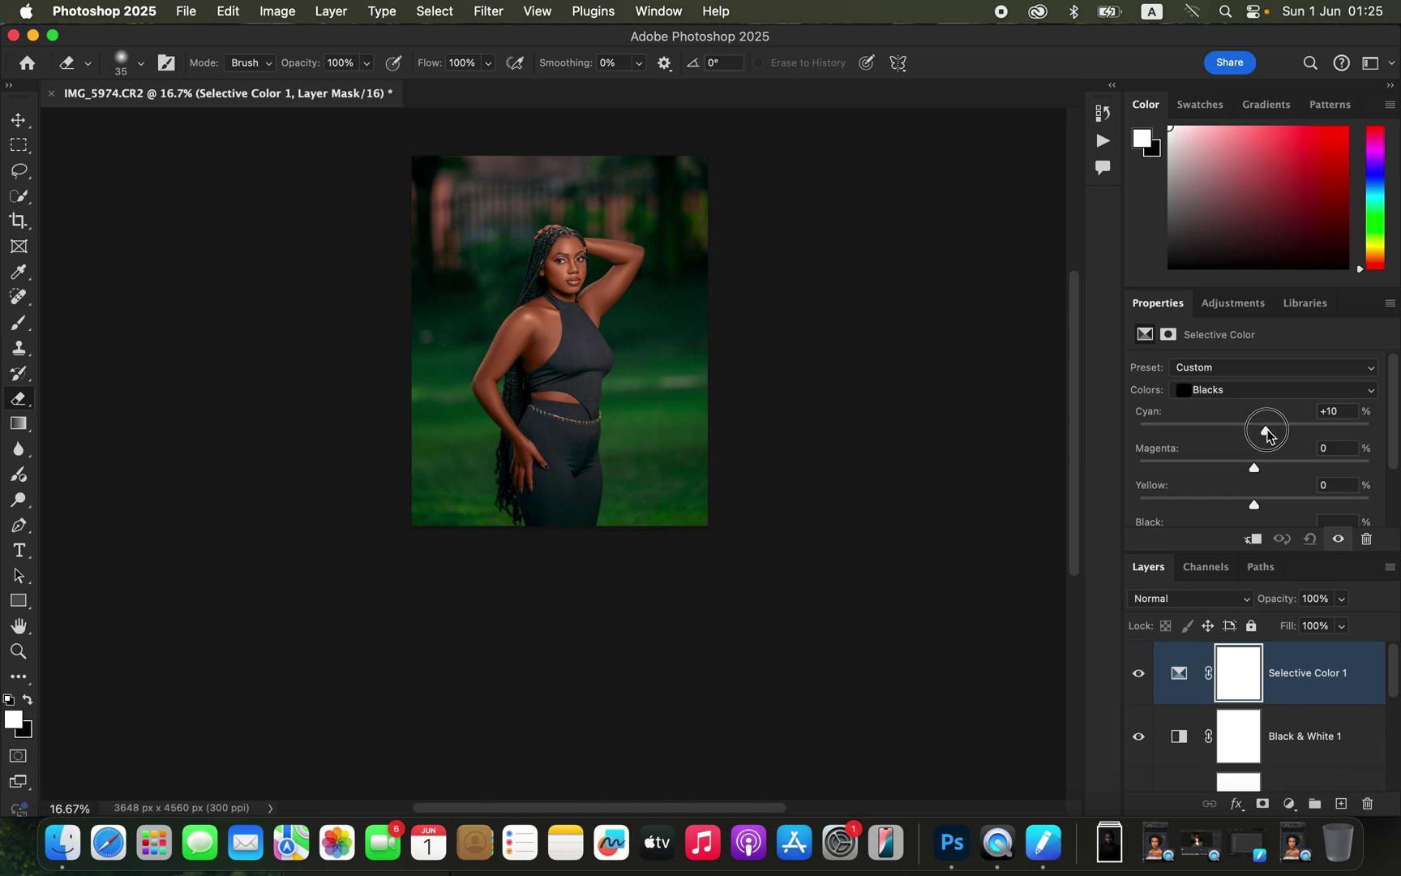
pyautogui.moveTo(1268, 437); pyautogui.dragTo(1270, 436)
pyautogui.moveTo(1270, 436); pyautogui.dragTo(1271, 436)
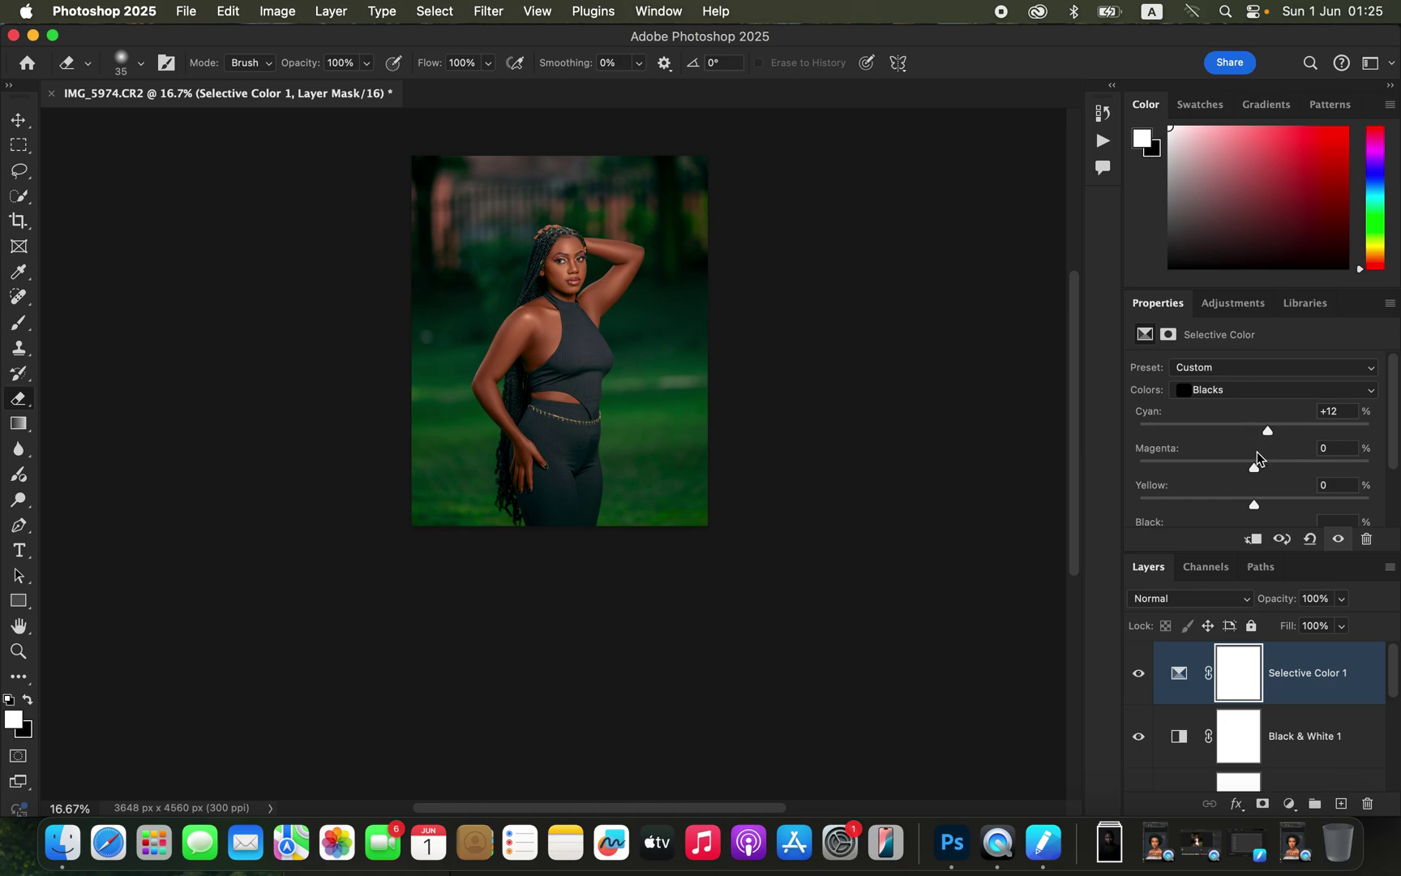
# Compare the photo with and without the Selective Color layer and set the black amount of the Blacks to +3%
pyautogui.click(1139, 676)
pyautogui.click(1139, 675)
pyautogui.click(1139, 675)
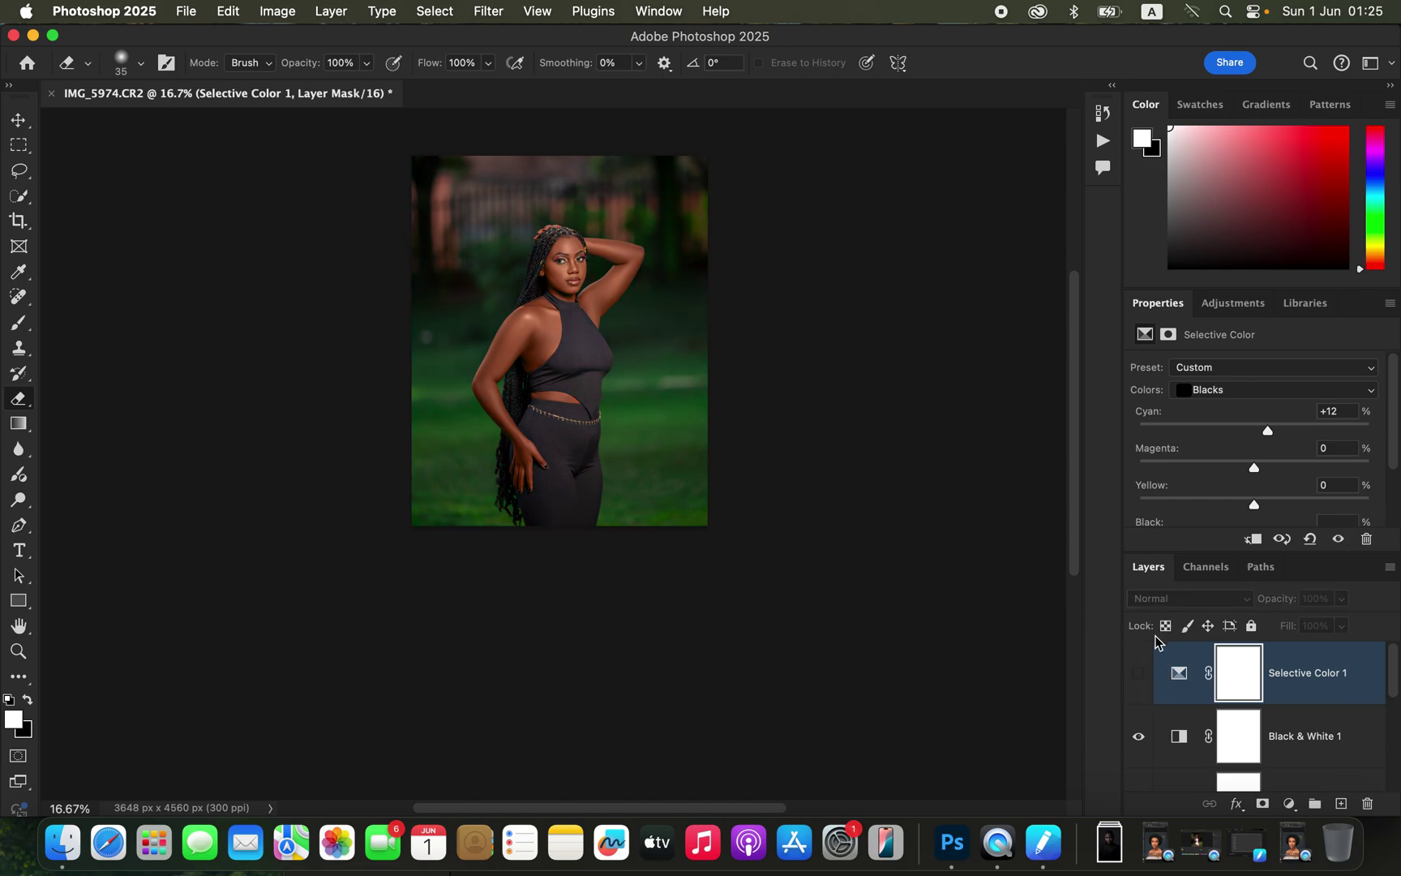
pyautogui.click(1139, 677)
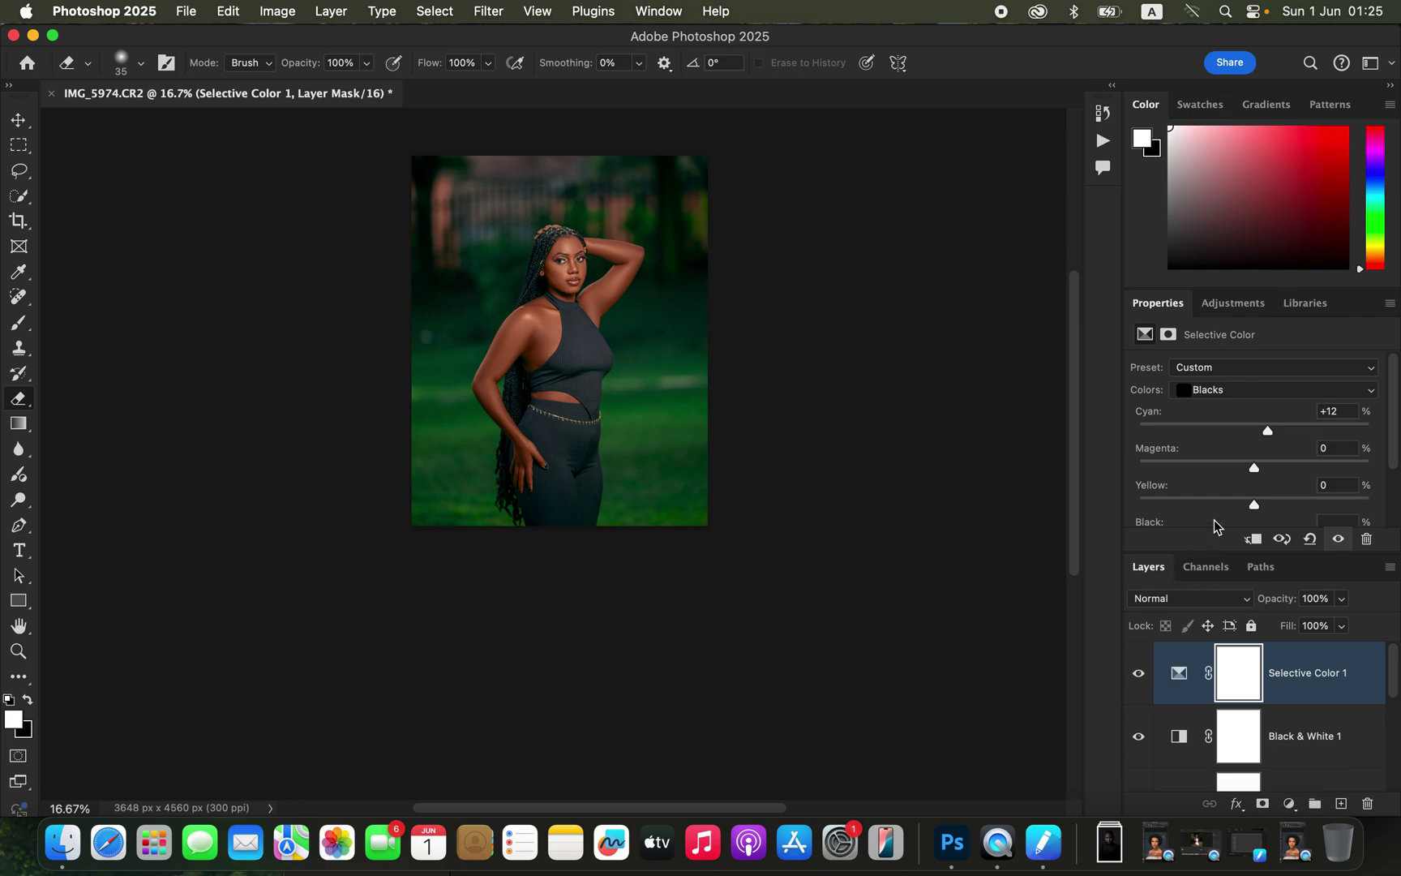
pyautogui.scroll(-2, 1258, 509)
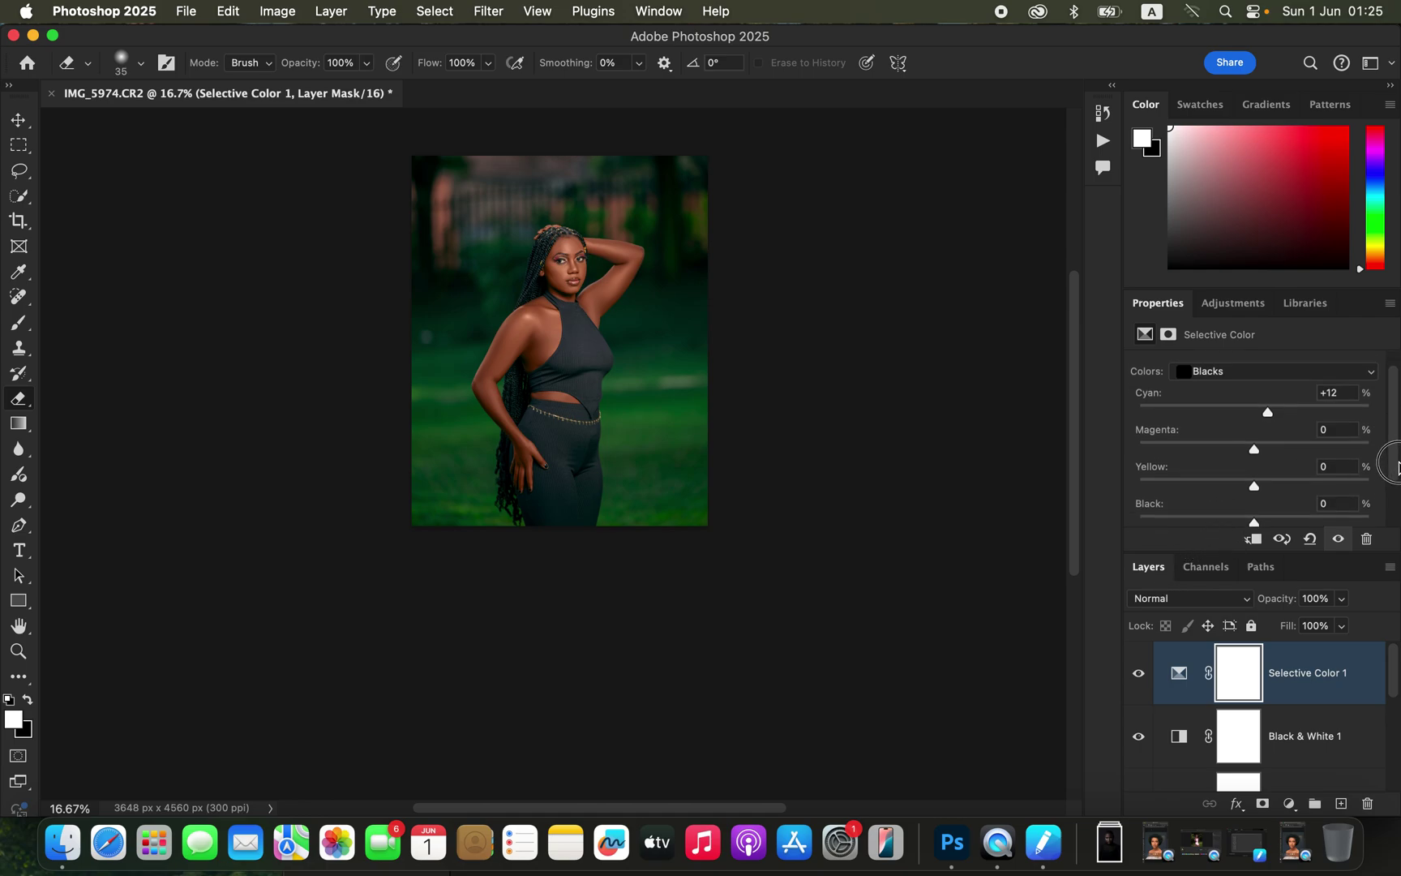
pyautogui.moveTo(1255, 518); pyautogui.dragTo(1259, 521)
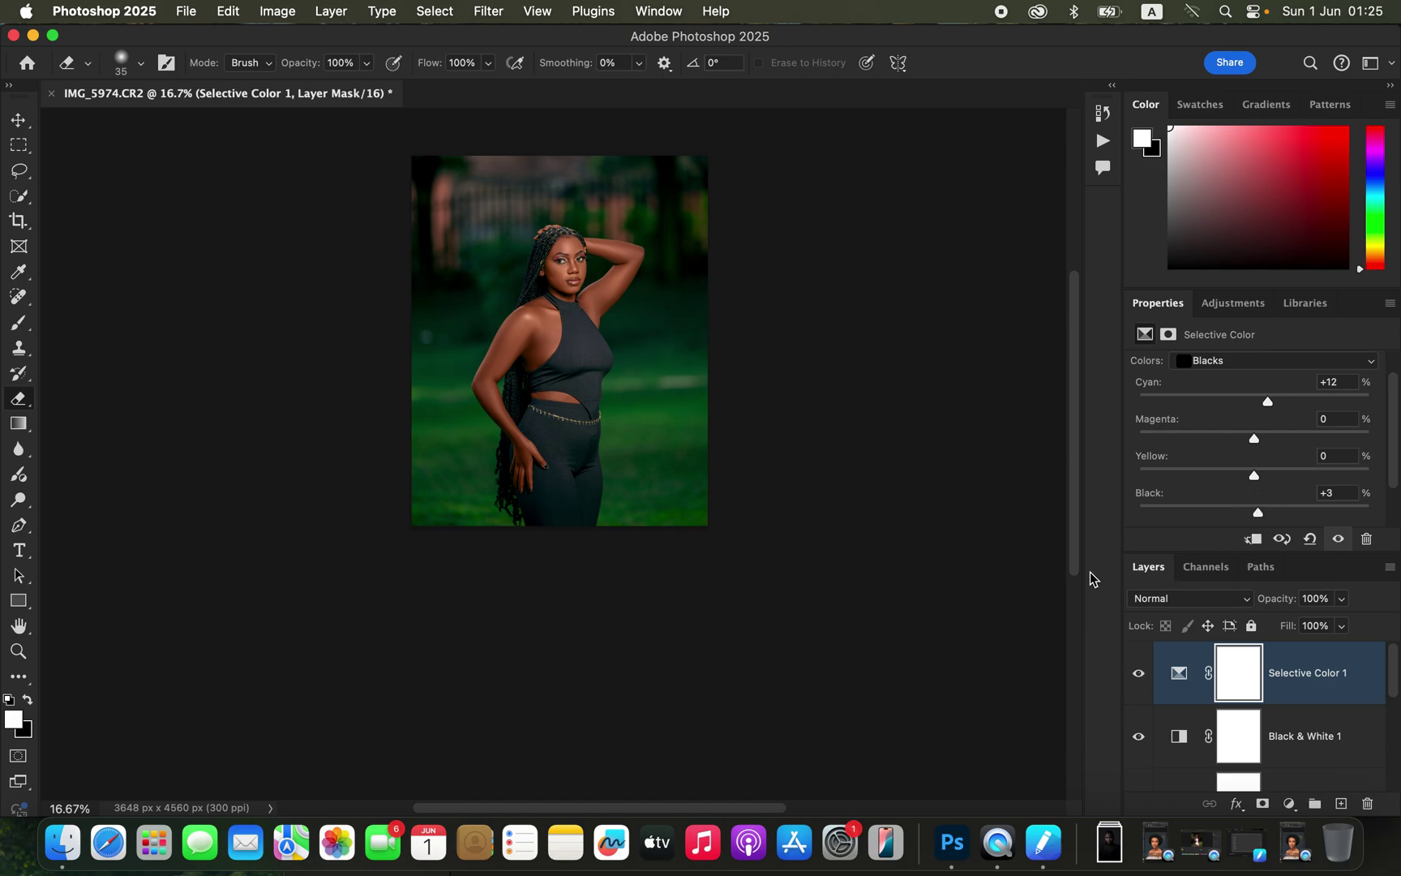
# Set the Greens in the Selective Color layer to -49% yellow and -28% cyan and compare the photo with and without it
pyautogui.press('super+equal')
pyautogui.press('super+equal')
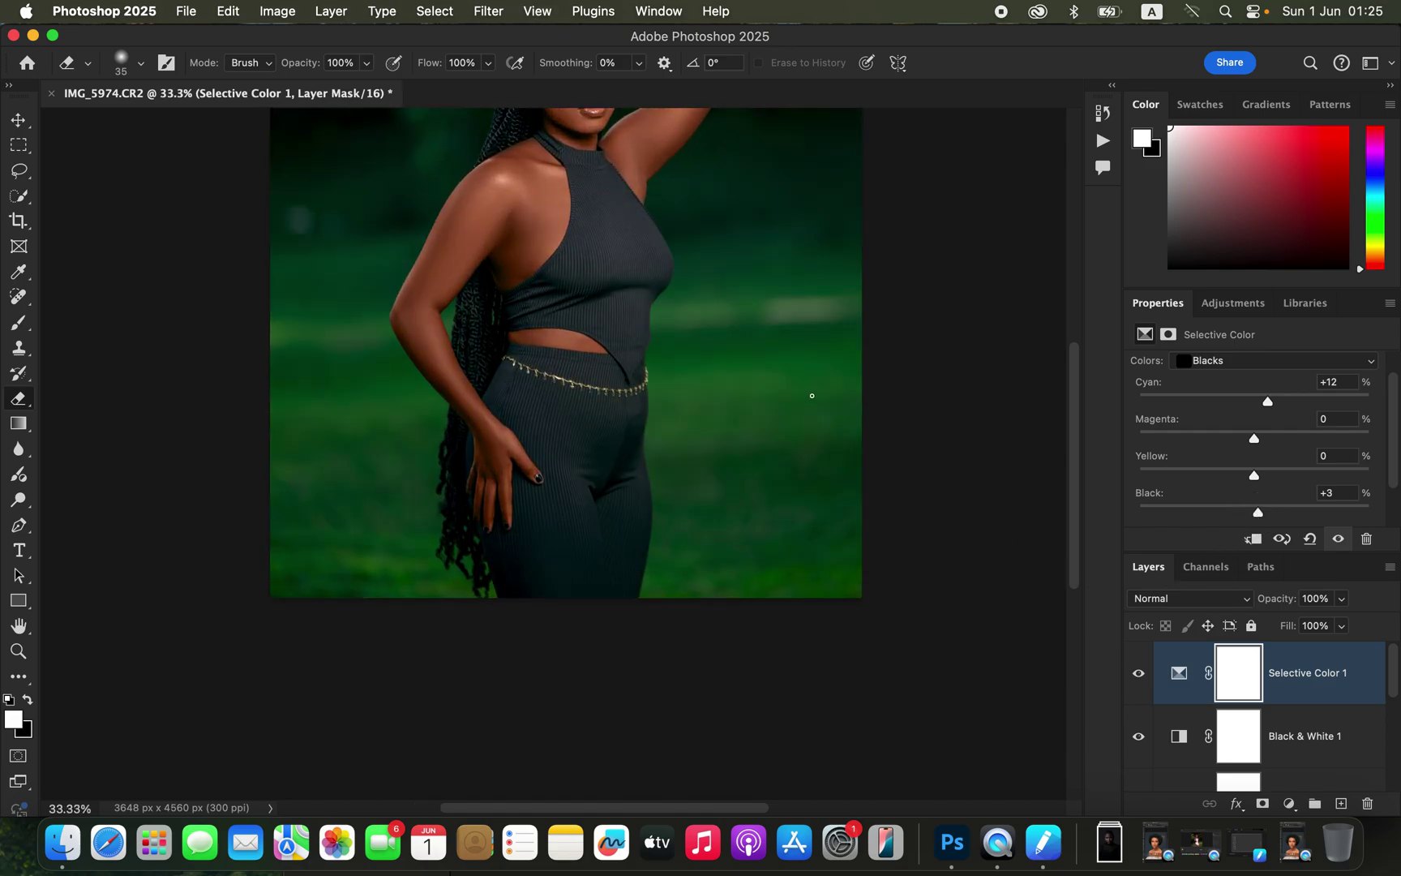
pyautogui.scroll(5, 656, 442)
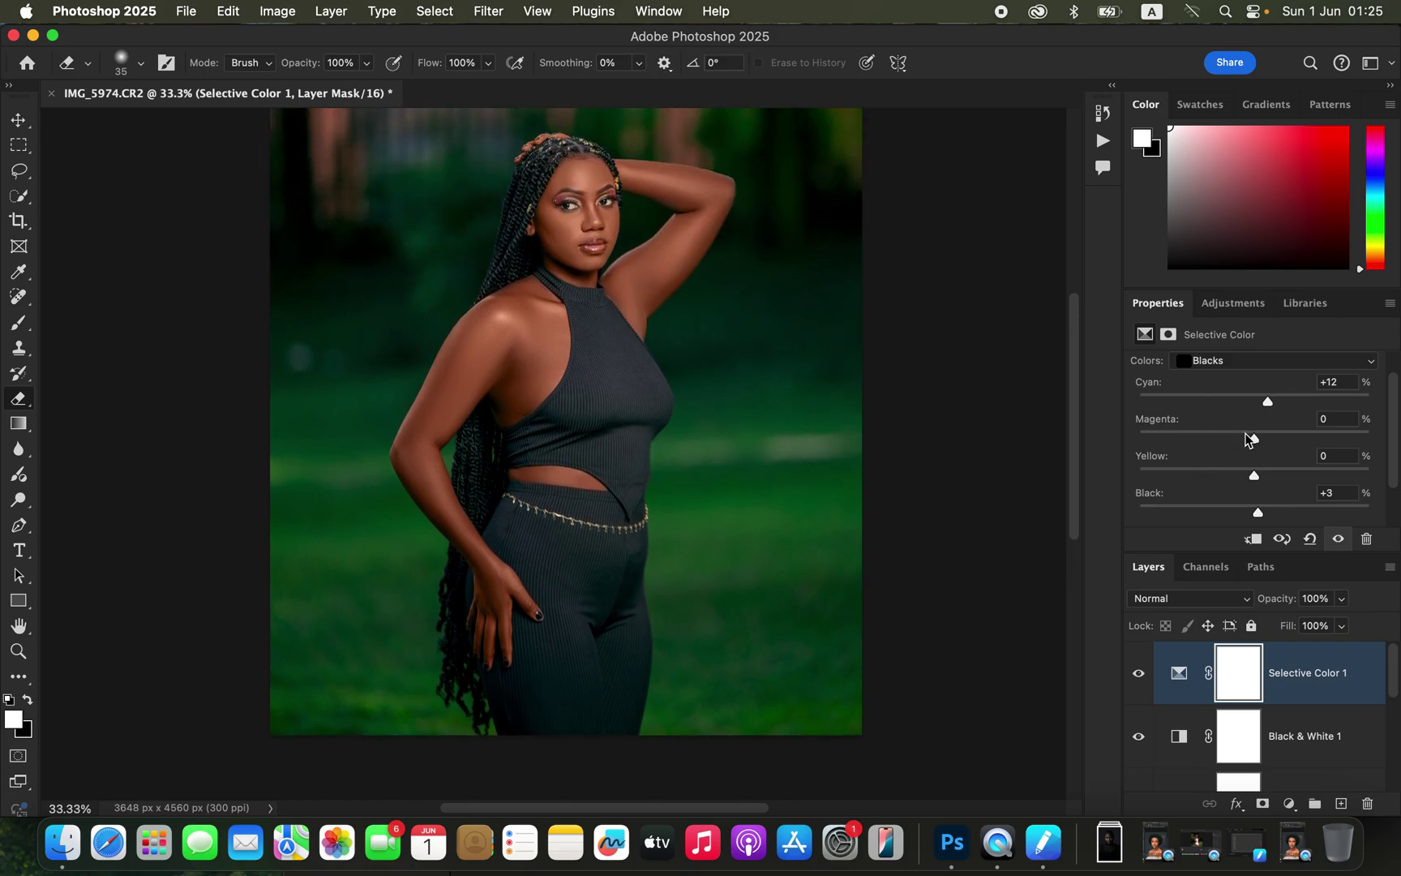
pyautogui.click(1253, 363)
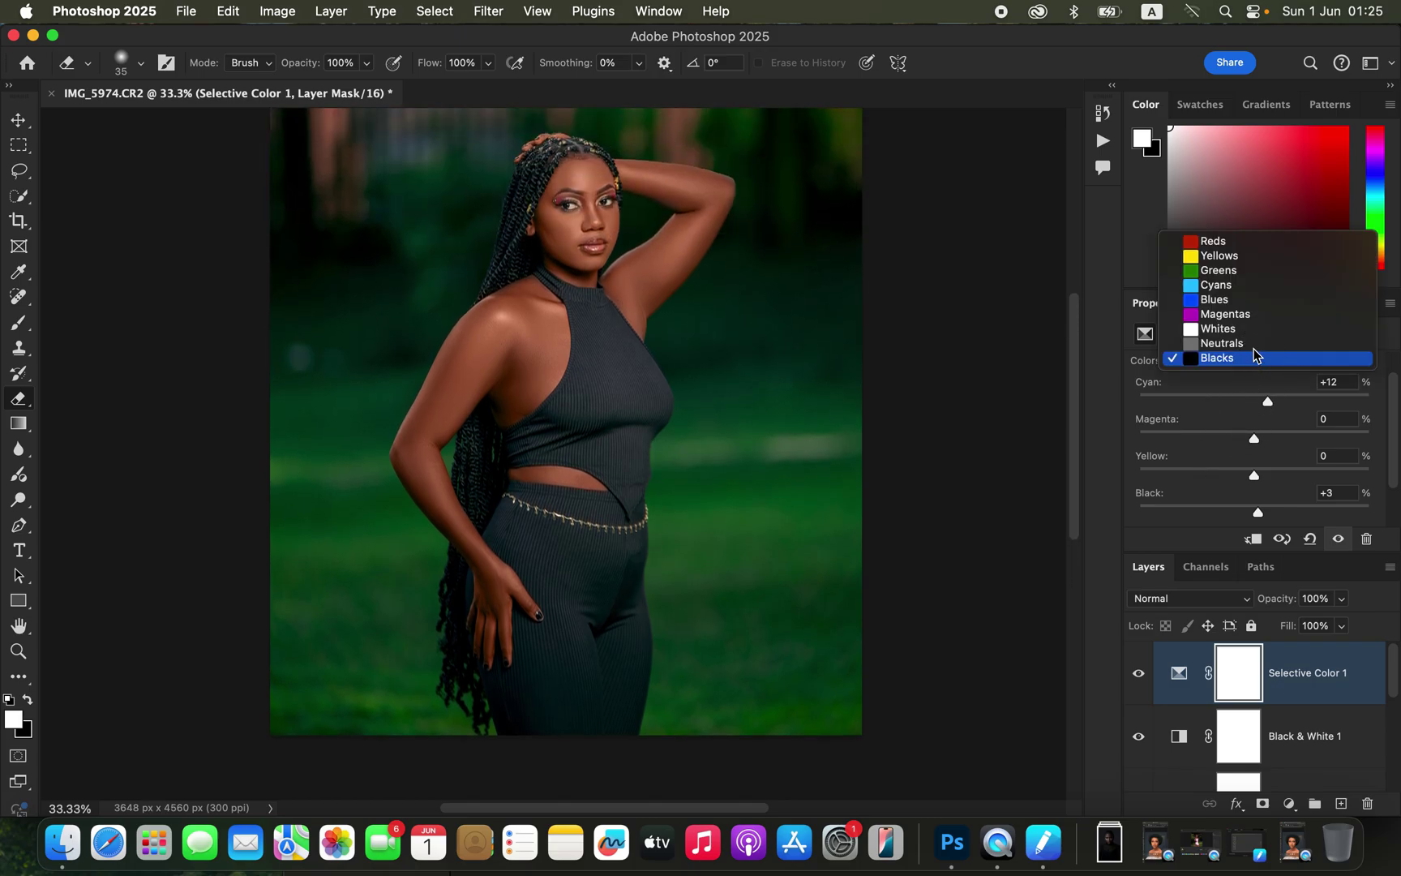
pyautogui.click(1255, 277)
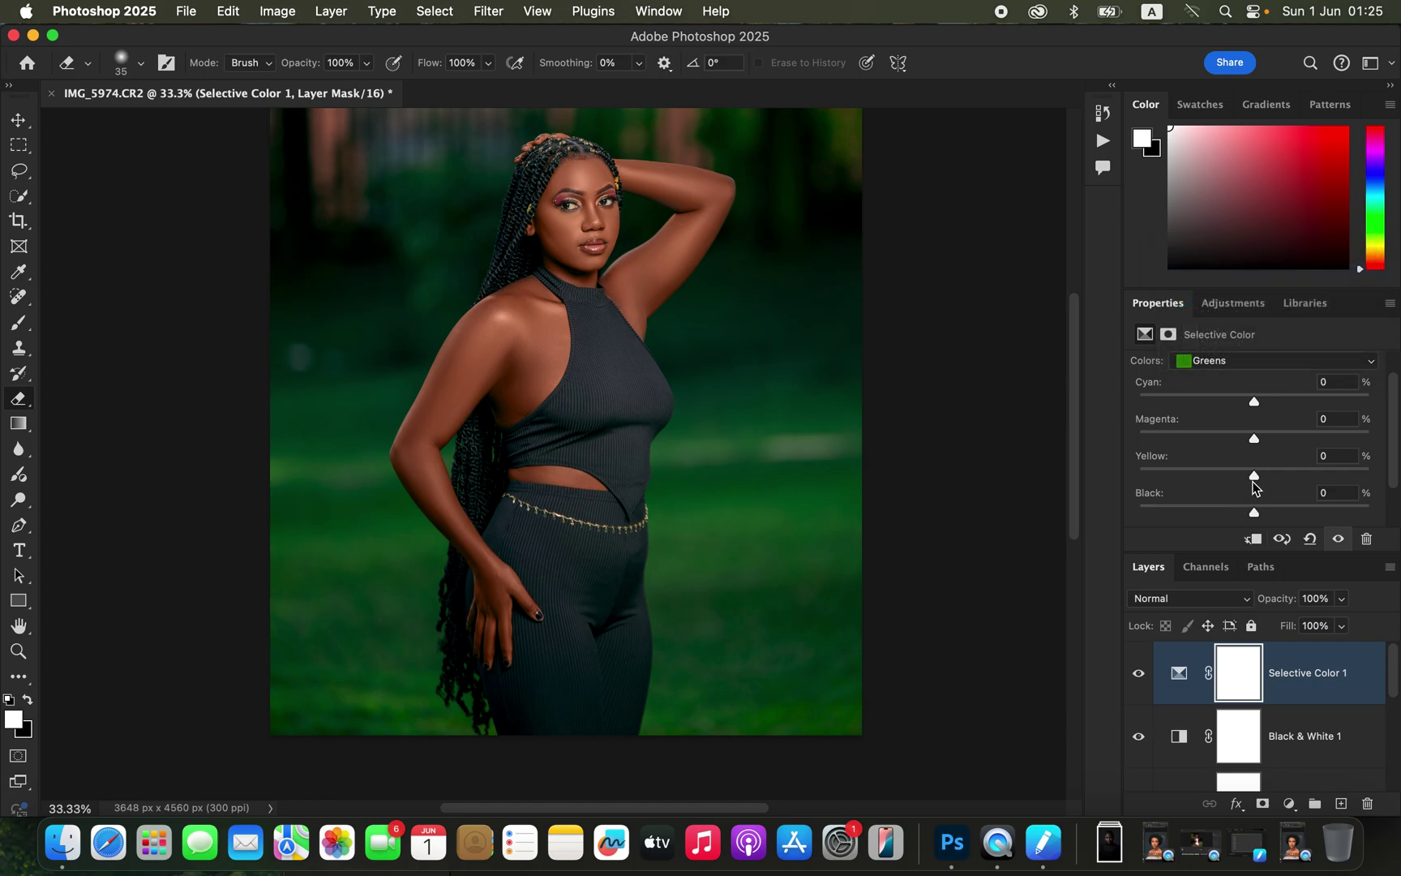
pyautogui.moveTo(1255, 483); pyautogui.dragTo(1201, 479)
pyautogui.moveTo(1257, 402); pyautogui.dragTo(1223, 424)
pyautogui.click(1142, 672)
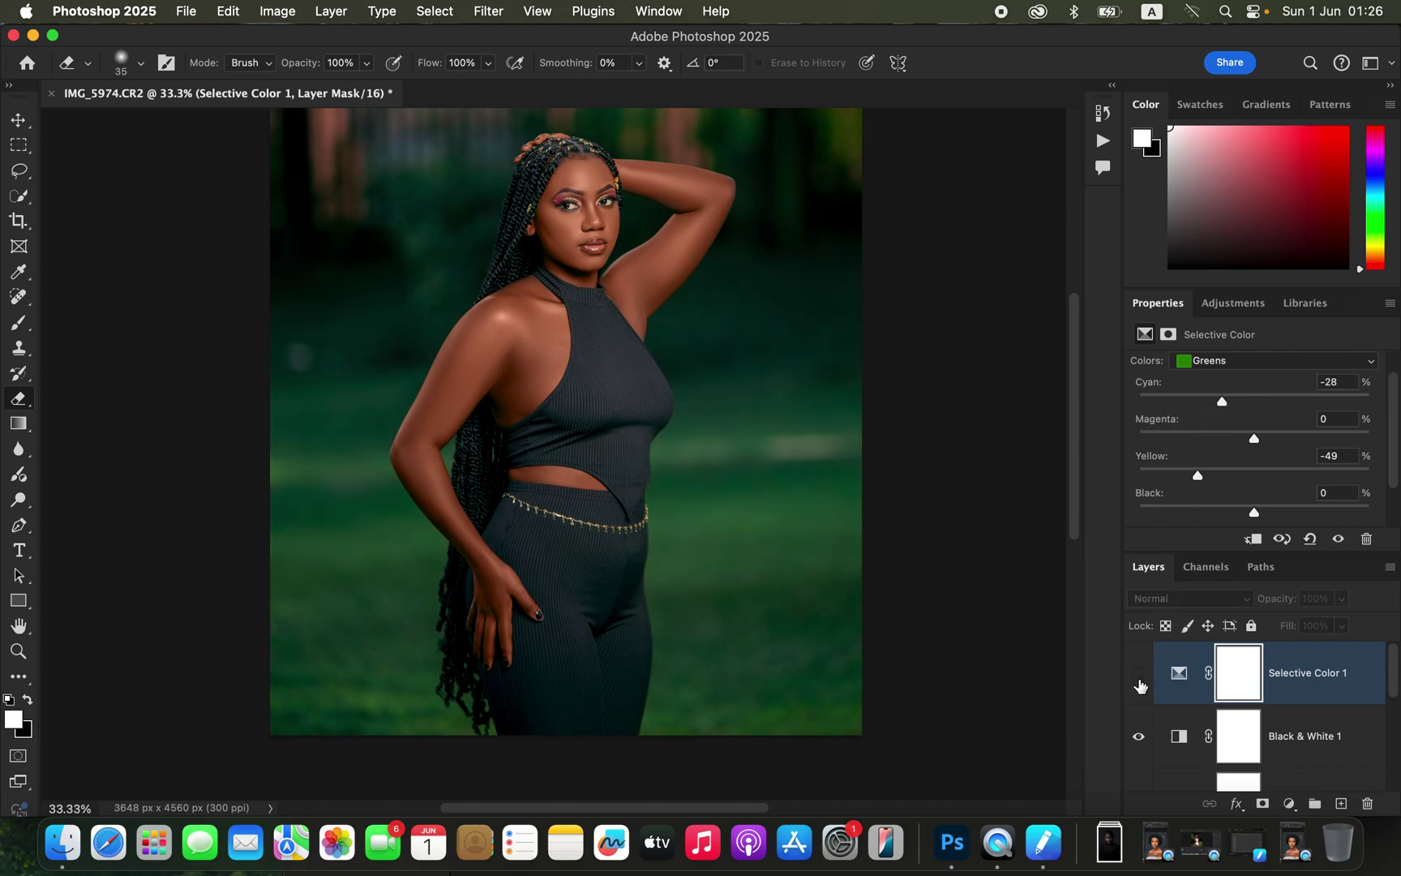
pyautogui.click(1142, 673)
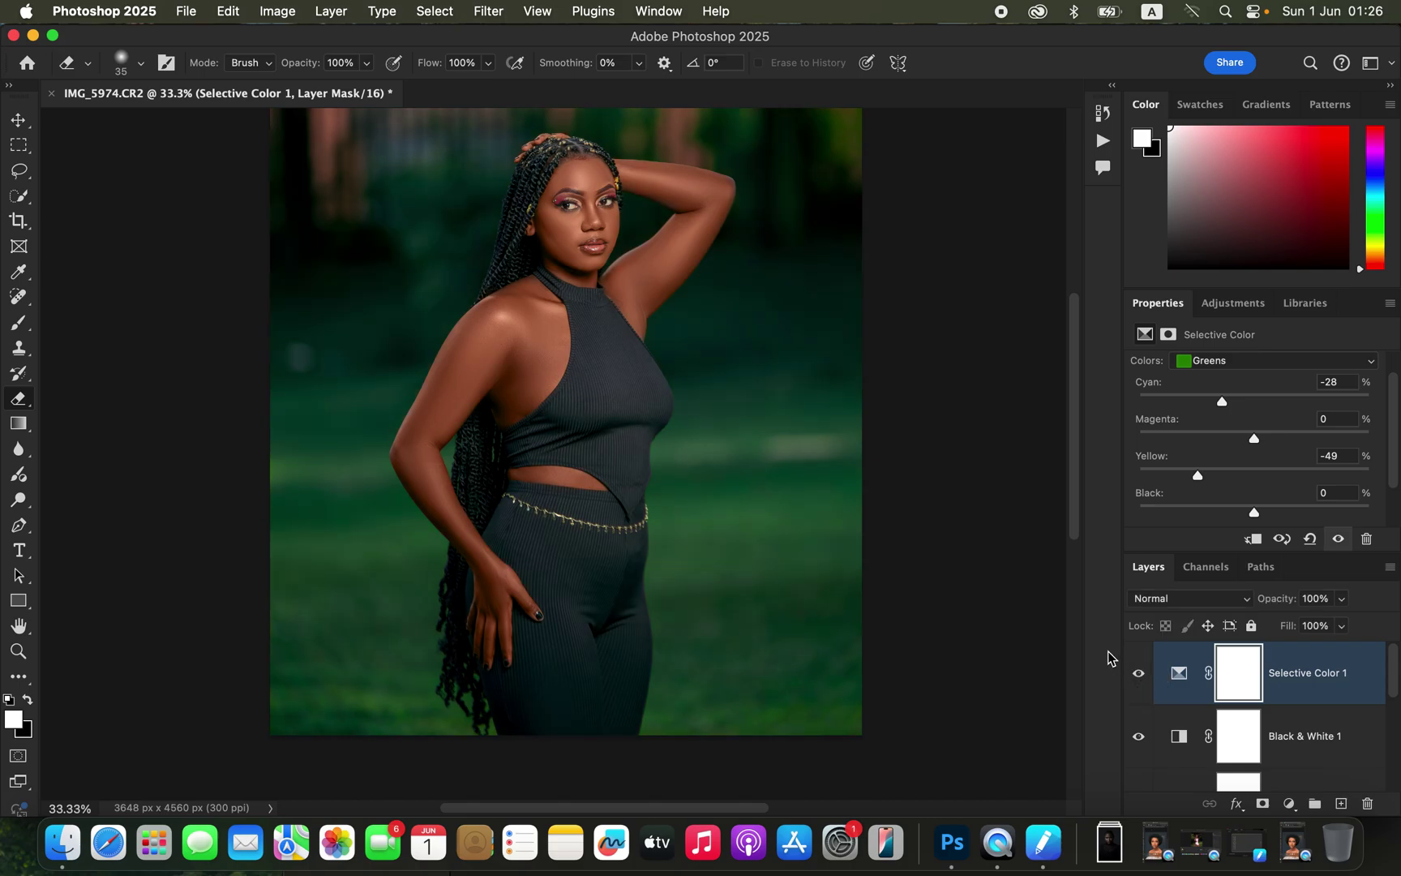
# Add another Hue/Saturation layer with saturation at -78, invert its mask to black and switch to the Brush
pyautogui.press('super+minus')
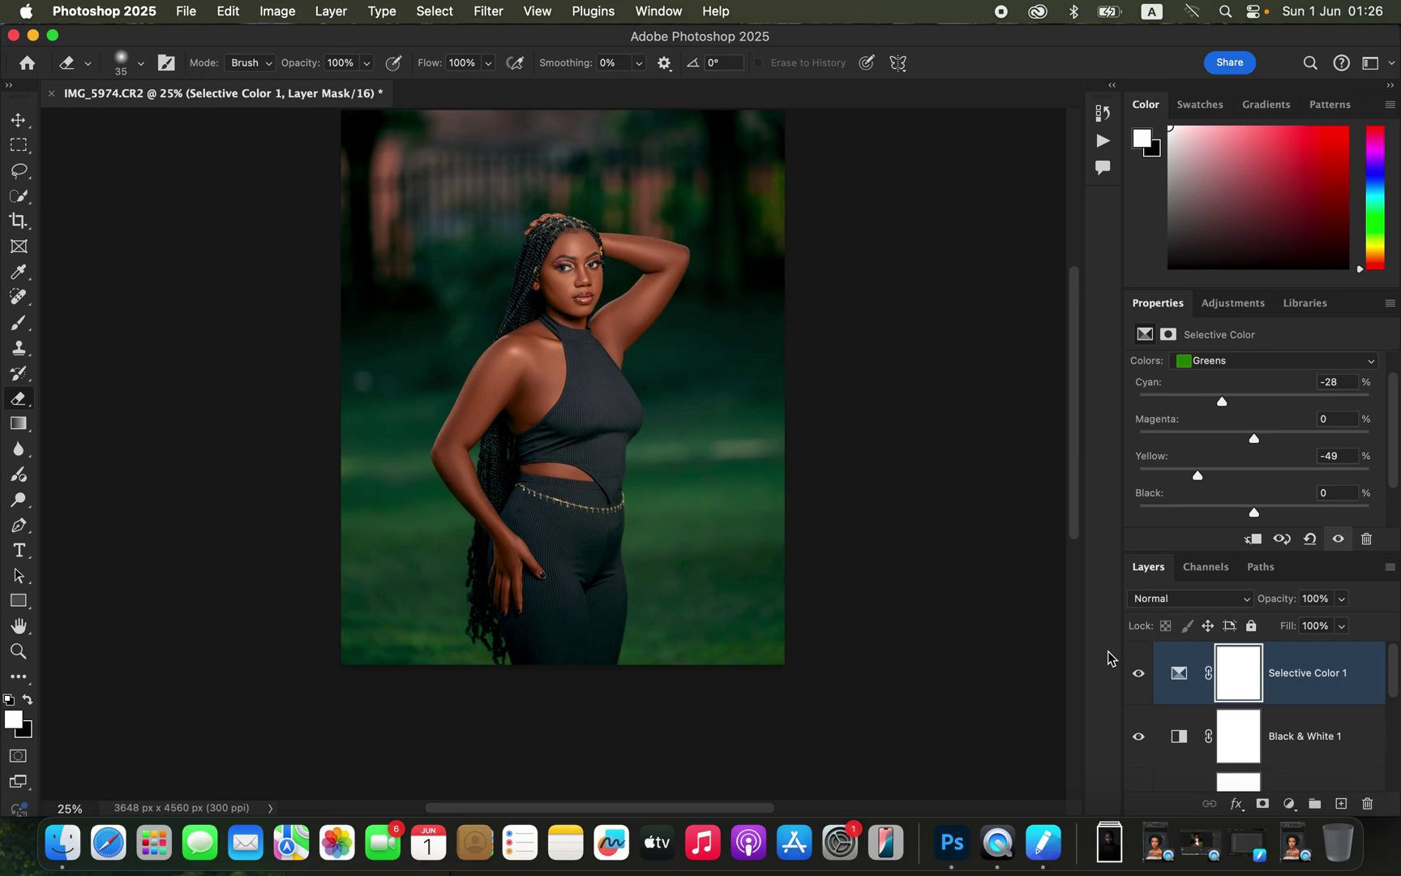
pyautogui.click(1289, 810)
pyautogui.click(1306, 578)
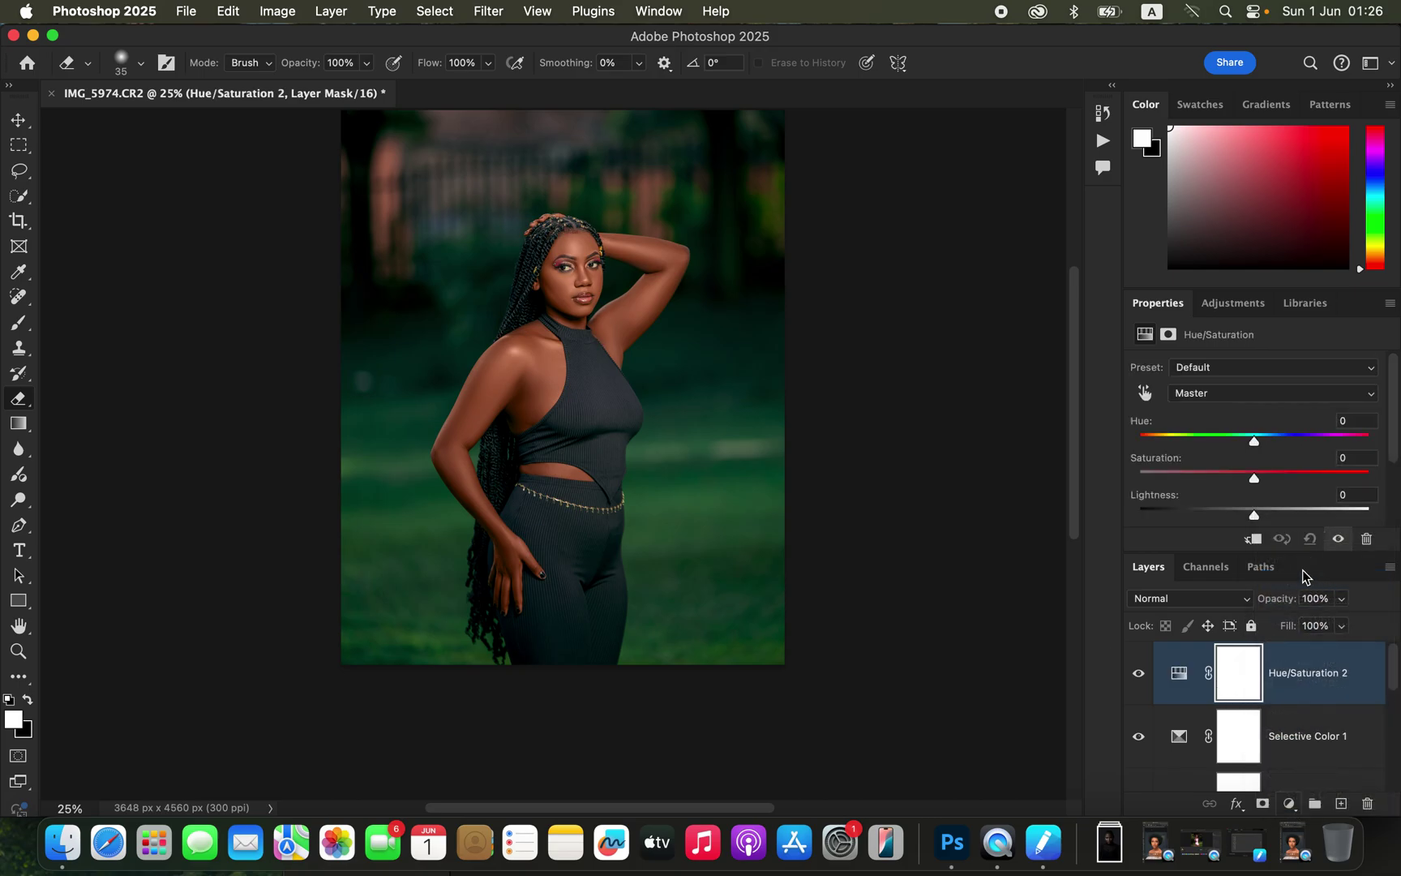
pyautogui.moveTo(1206, 480); pyautogui.dragTo(1167, 478)
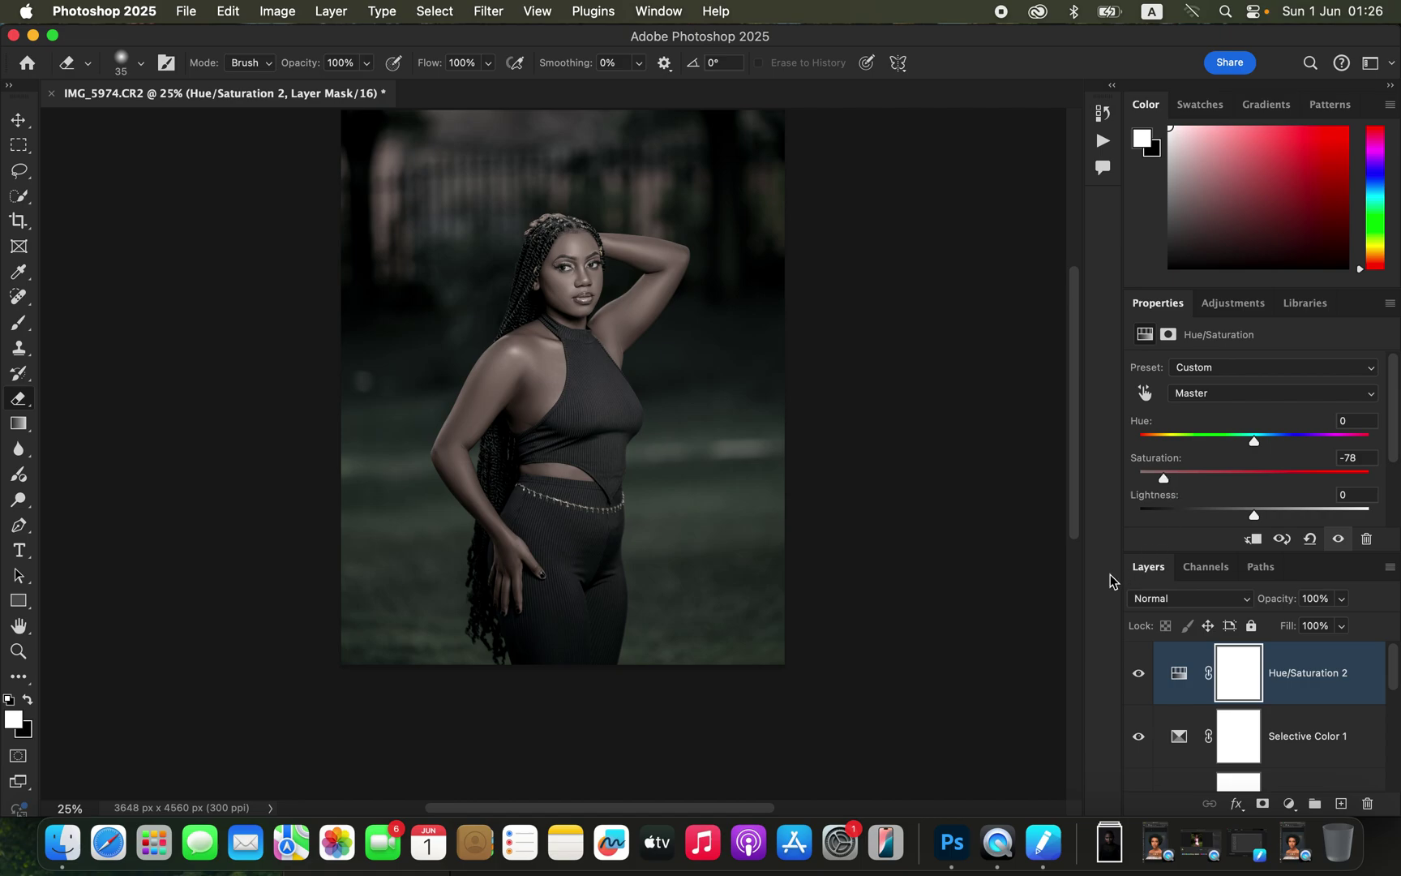
pyautogui.press('super+i')
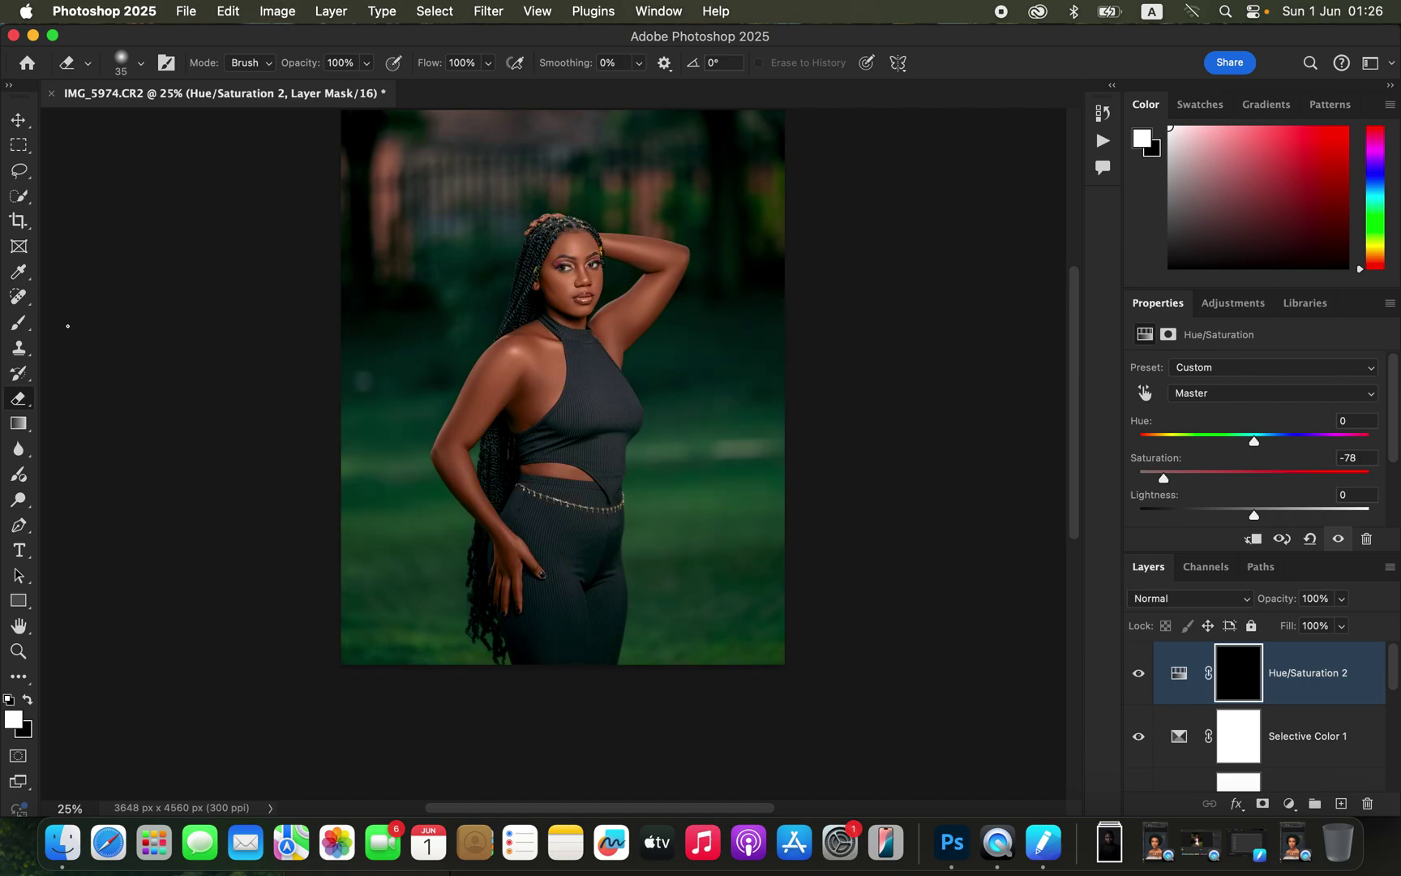
pyautogui.click(21, 326)
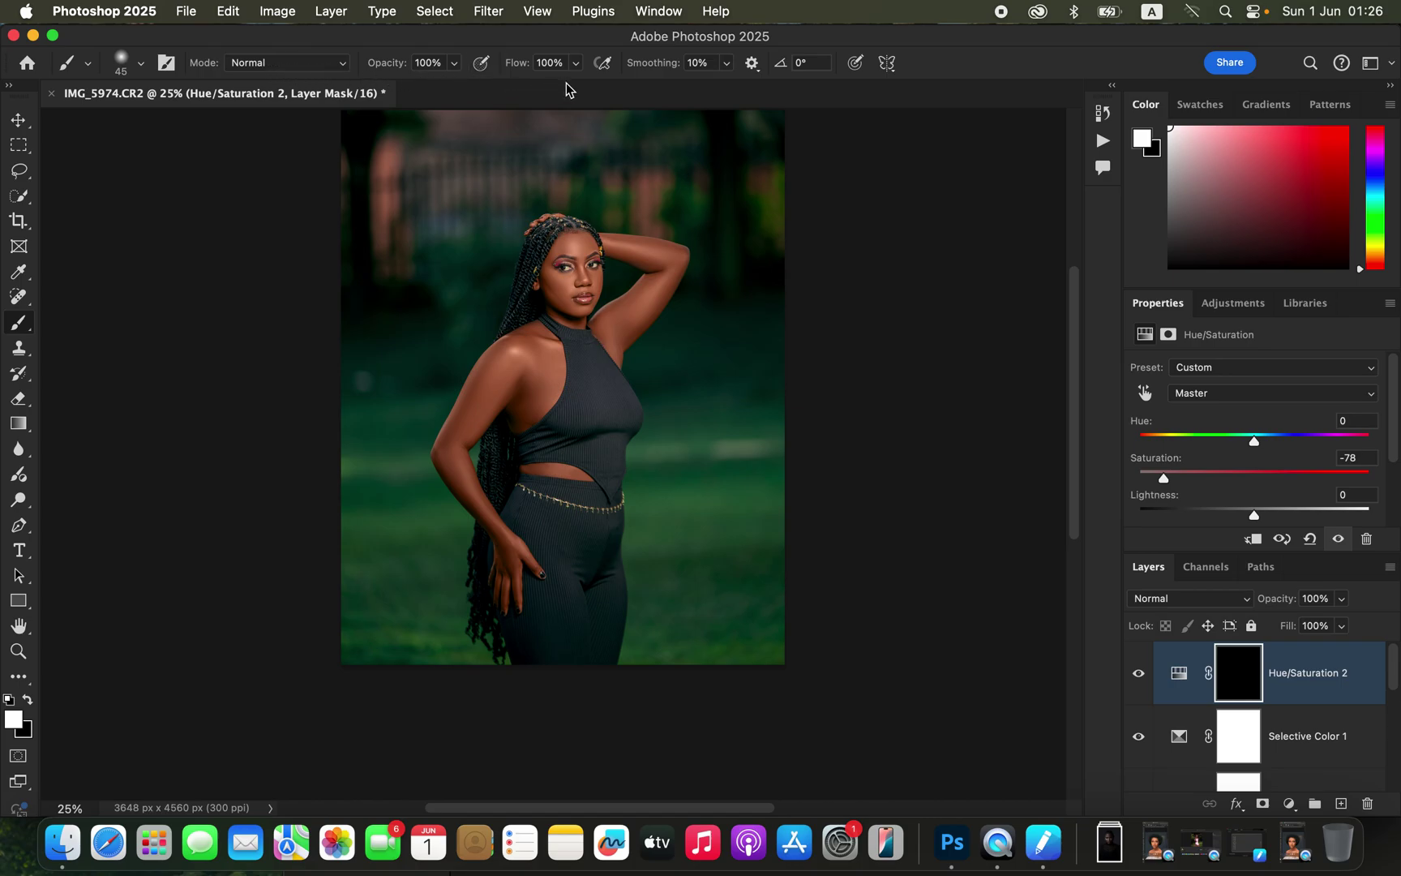
# Paint white over the whites of both eyes on the Hue/Saturation 2 mask with a size 20 brush
pyautogui.click(141, 62)
pyautogui.click(136, 84)
pyautogui.click(27, 699)
pyautogui.click(27, 700)
pyautogui.press('super+equal')
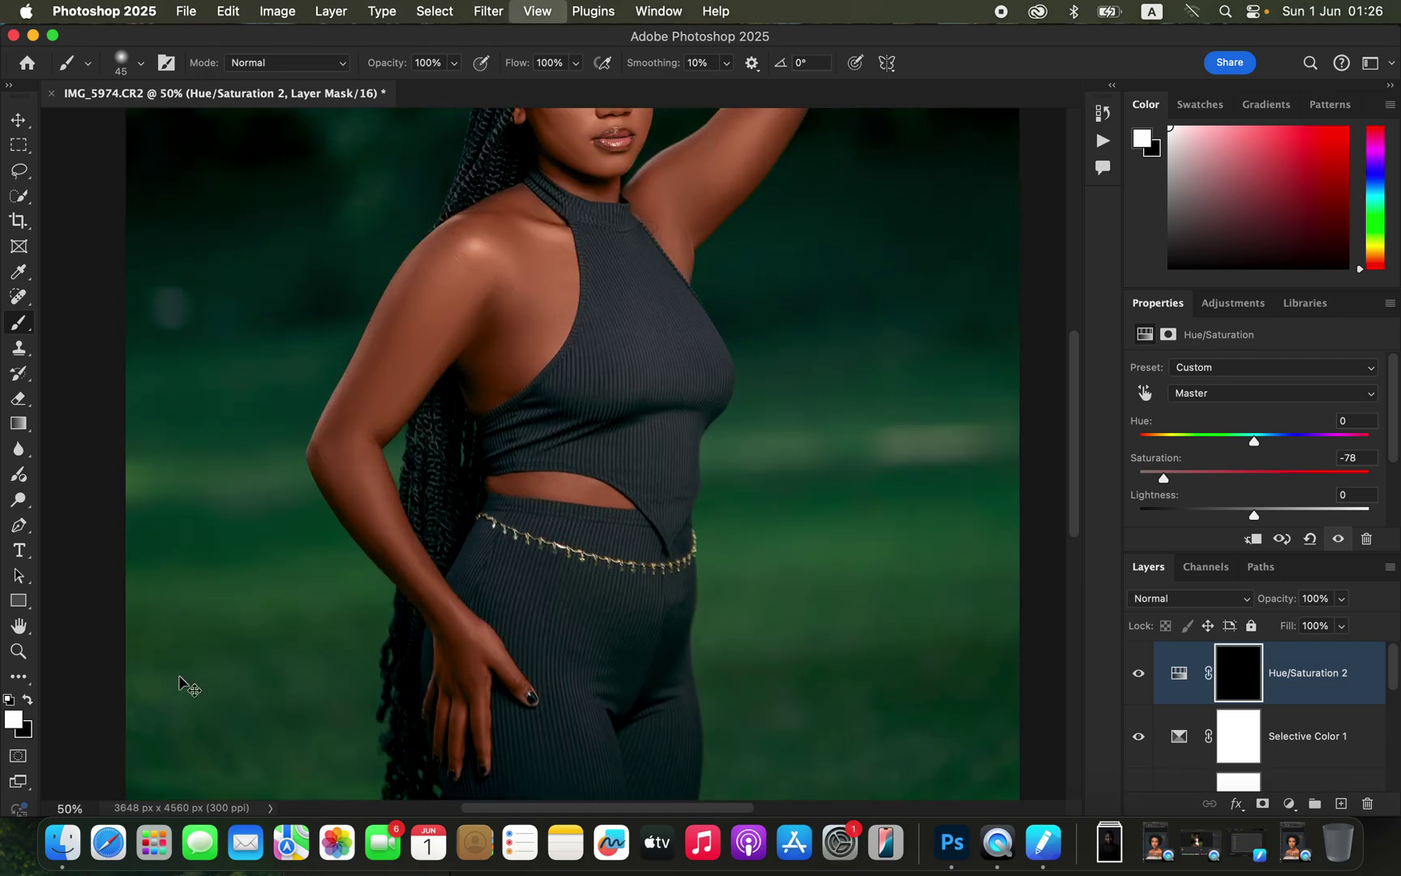
pyautogui.press('super+equal')
pyautogui.scroll(10, 681, 285)
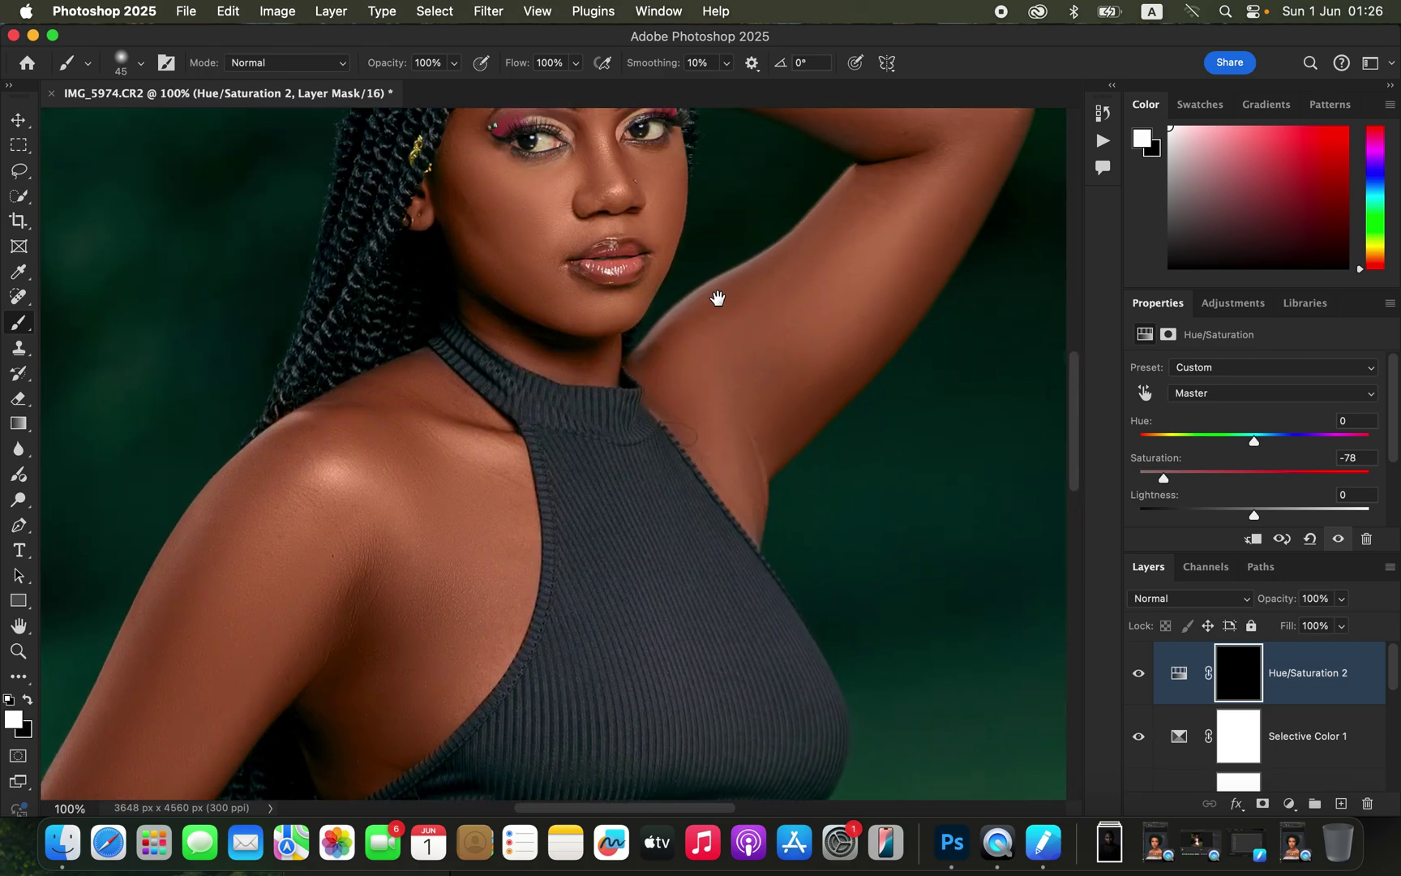
pyautogui.scroll(4, 705, 491)
pyautogui.press('super+equal')
pyautogui.press('super+equal')
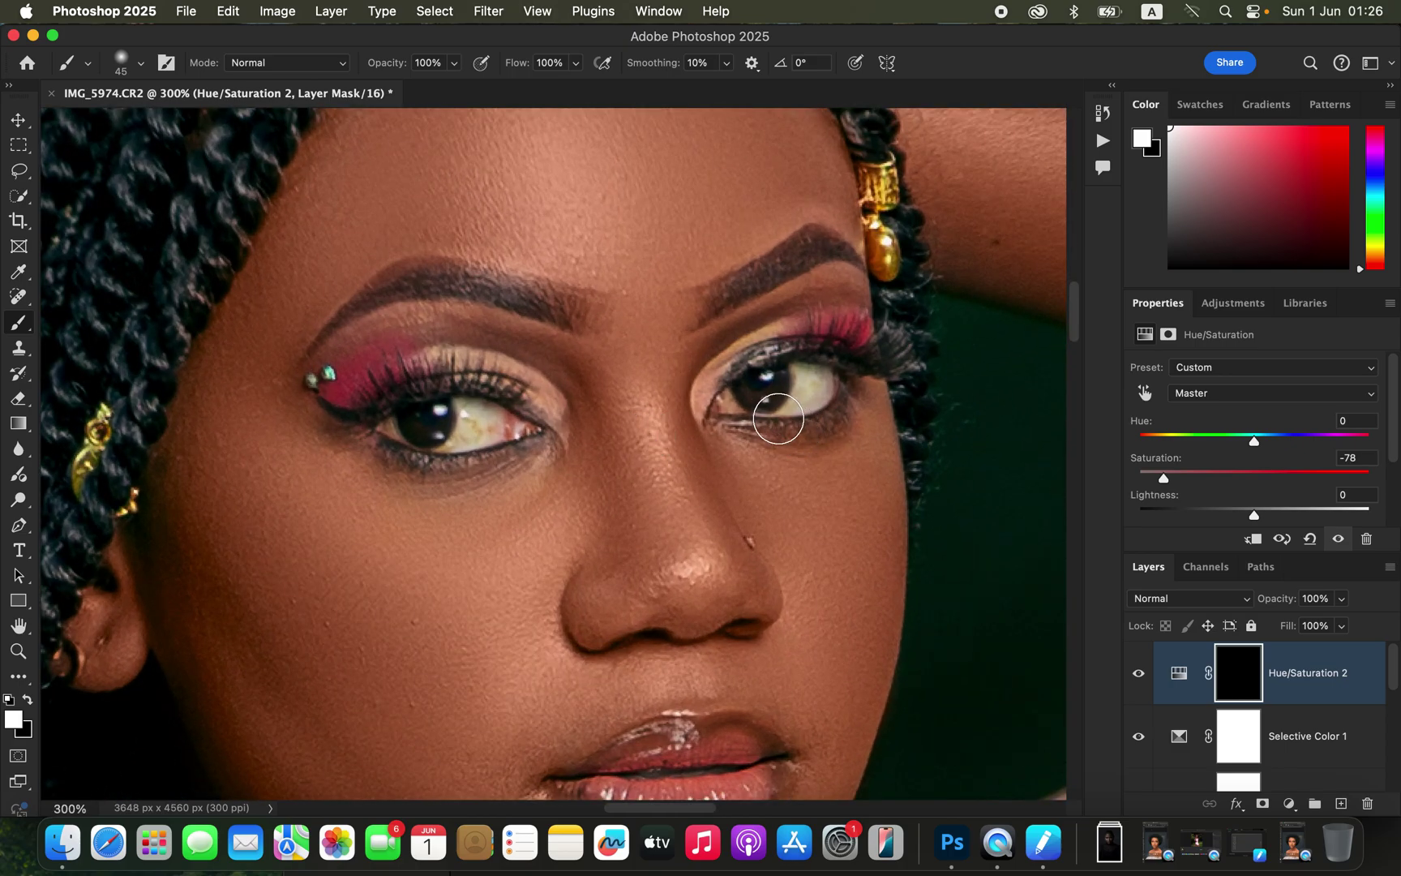
pyautogui.press('[')
pyautogui.press('[')
pyautogui.press('[')
pyautogui.press('[')
pyautogui.press('[')
pyautogui.press('[')
pyautogui.press('[')
pyautogui.press(']')
pyautogui.moveTo(808, 389)
pyautogui.mouseDown()
pyautogui.moveTo(794, 386)
pyautogui.moveTo(811, 376)
pyautogui.moveTo(731, 396)
pyautogui.moveTo(717, 416)
pyautogui.moveTo(801, 374)
pyautogui.mouseUp()
pyautogui.moveTo(491, 421)
pyautogui.mouseDown()
pyautogui.moveTo(459, 415)
pyautogui.moveTo(463, 435)
pyautogui.moveTo(487, 416)
pyautogui.moveTo(467, 411)
pyautogui.moveTo(491, 421)
pyautogui.moveTo(461, 440)
pyautogui.moveTo(389, 426)
pyautogui.moveTo(450, 433)
pyautogui.moveTo(430, 436)
pyautogui.moveTo(484, 410)
pyautogui.moveTo(495, 427)
pyautogui.moveTo(390, 423)
pyautogui.moveTo(485, 438)
pyautogui.moveTo(468, 407)
pyautogui.moveTo(452, 433)
pyautogui.moveTo(480, 424)
pyautogui.mouseUp()
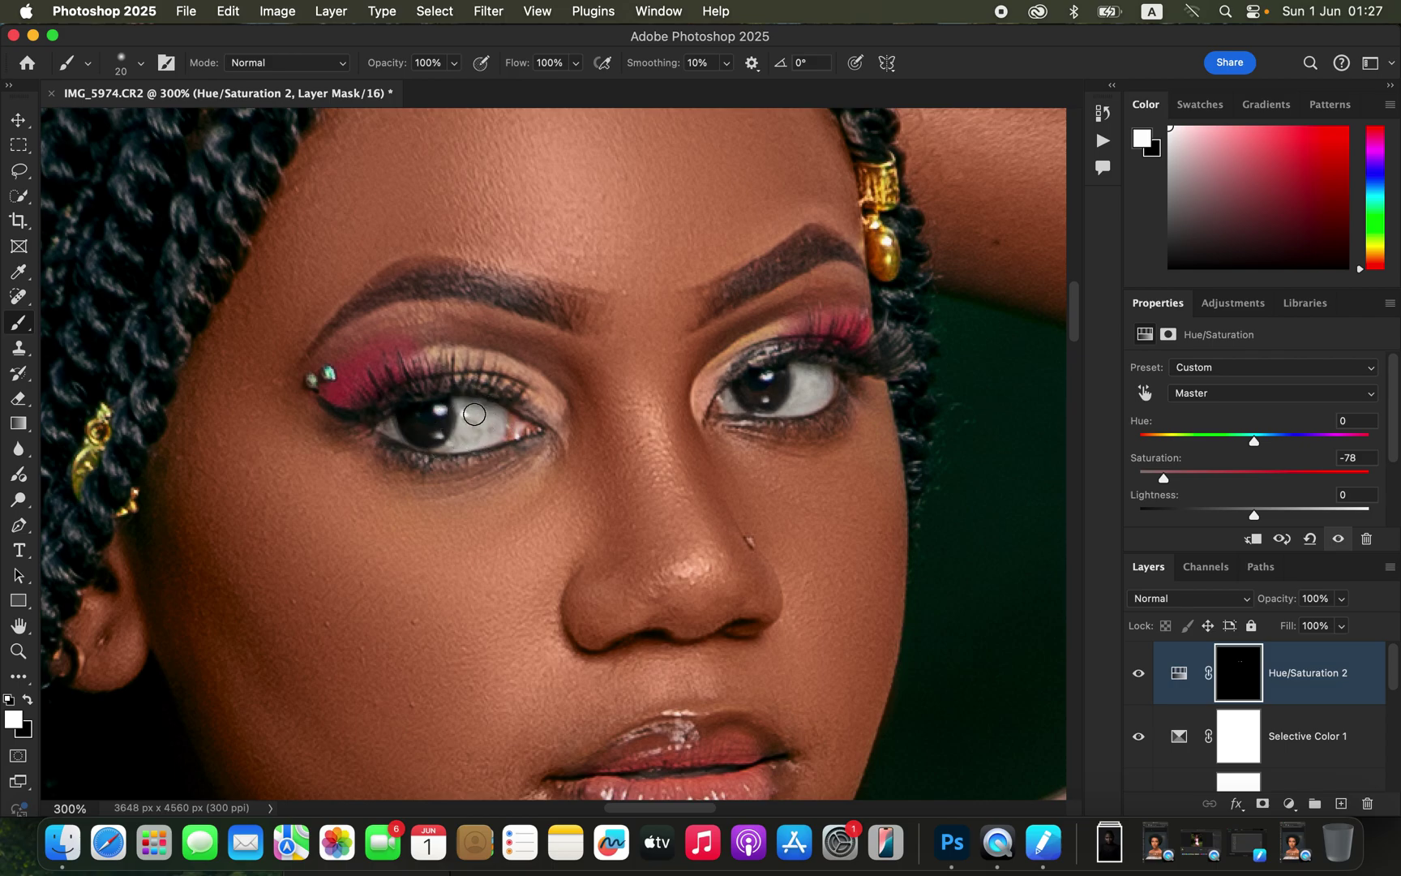
# Examine the whole portrait to judge how the desaturated eye whites look
pyautogui.press('super+minus')
pyautogui.press('super+minus')
pyautogui.press('super+minus')
pyautogui.press('super+minus')
pyautogui.press('super+minus')
pyautogui.press('super+minus')
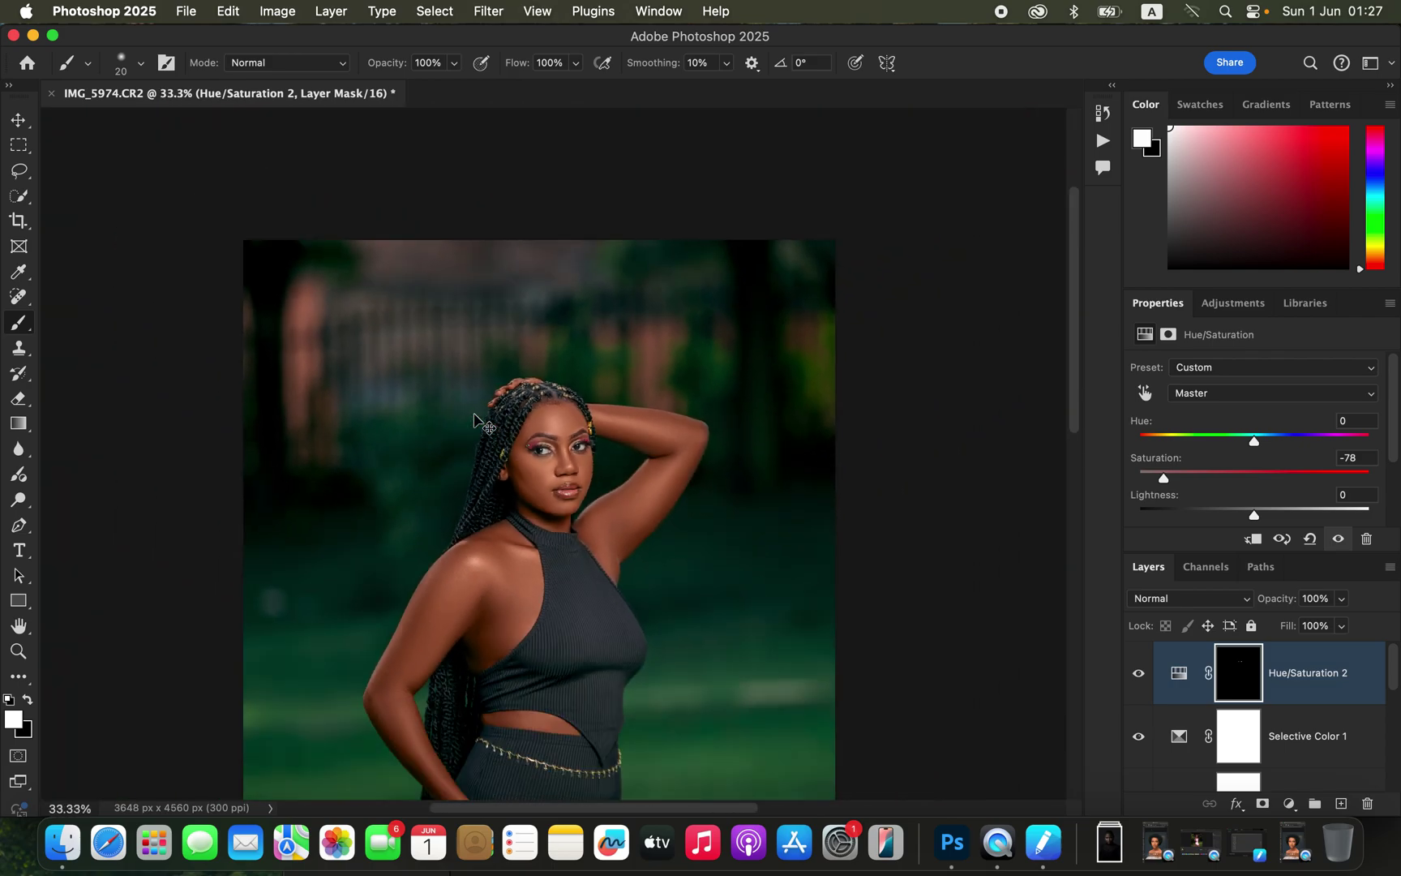
pyautogui.press('super+minus')
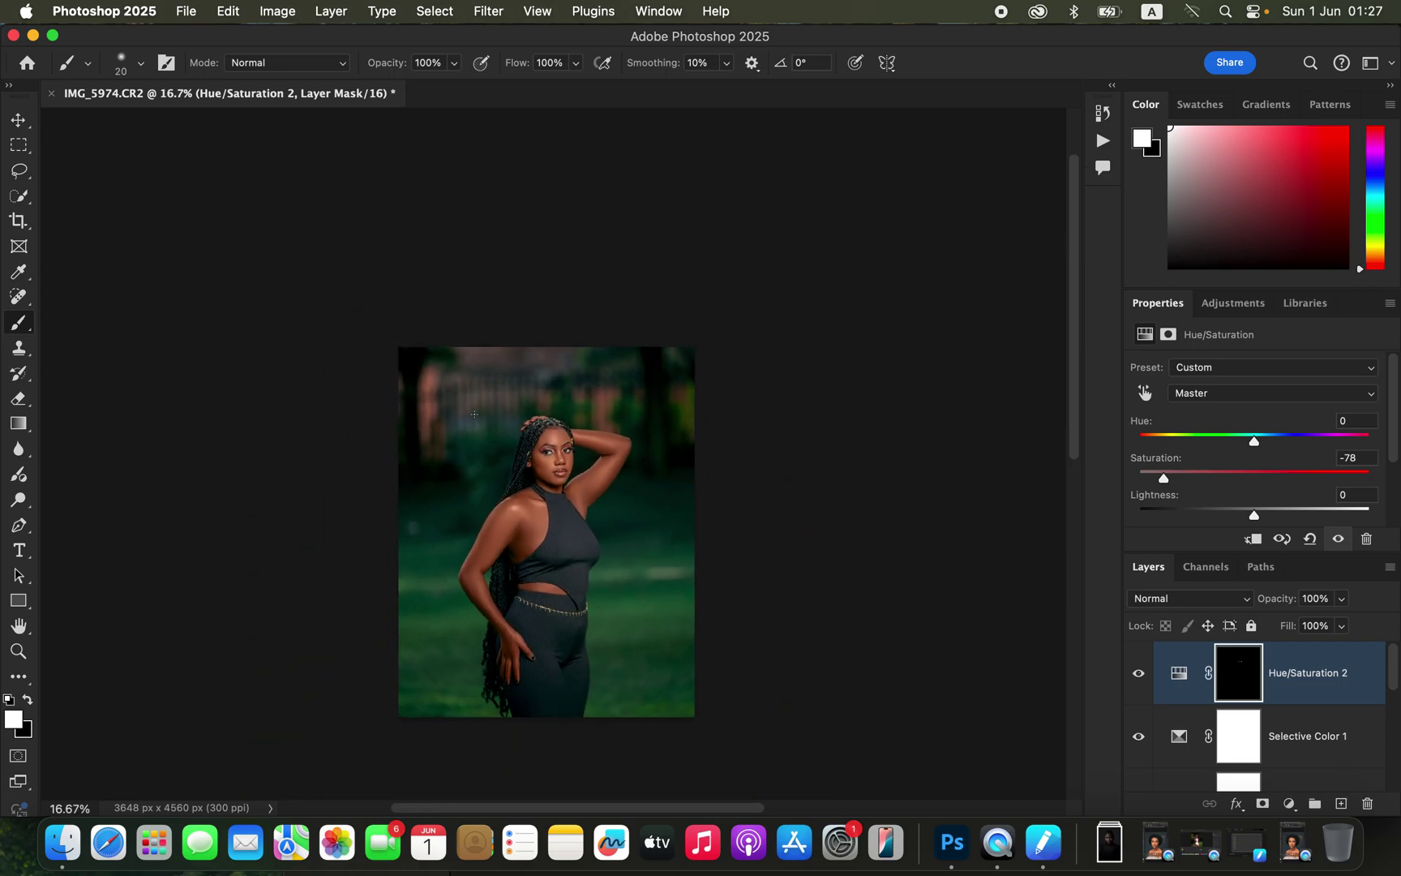
pyautogui.press('super+plus')
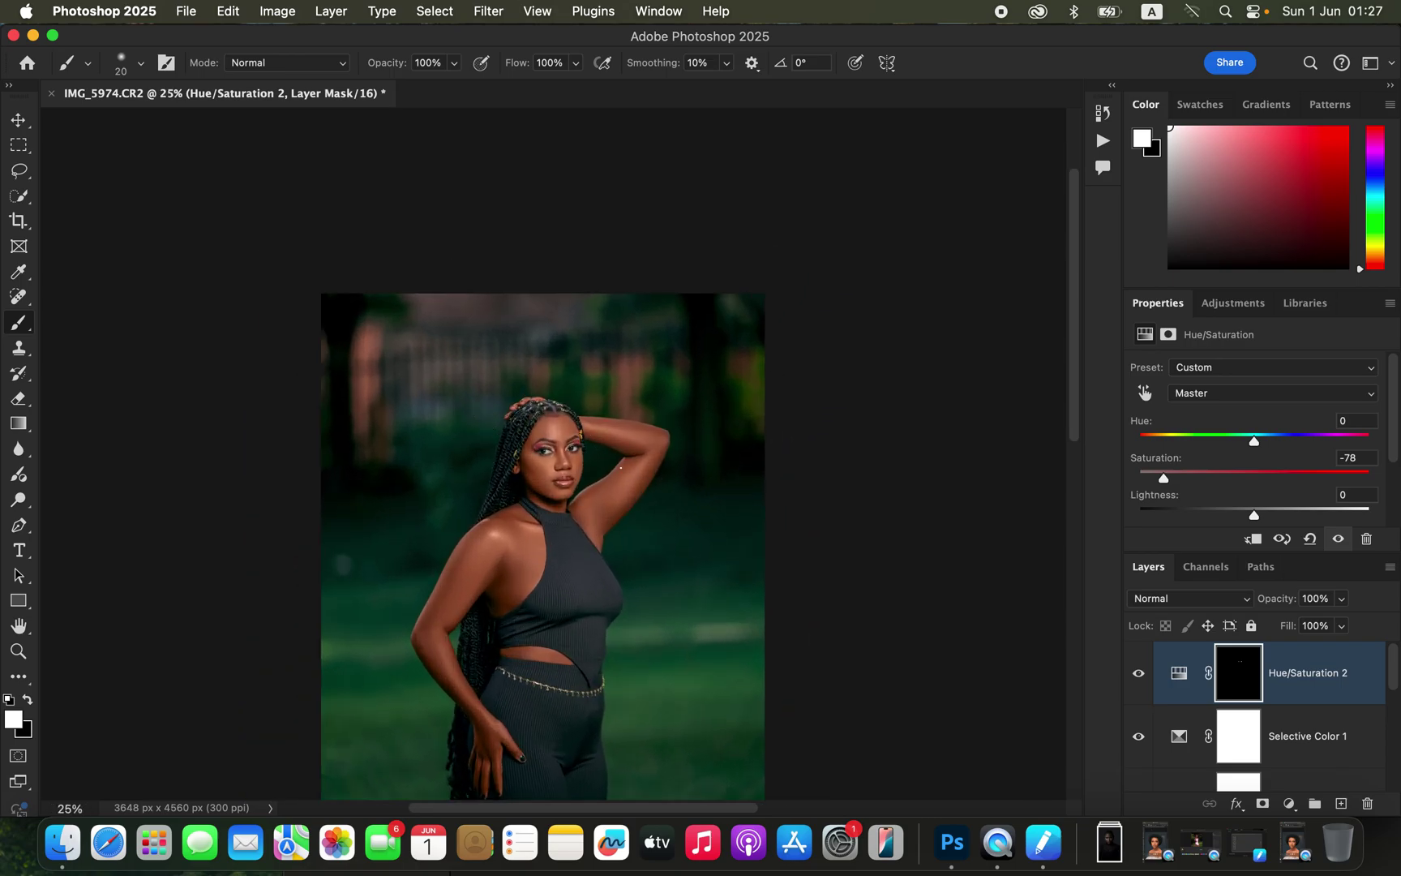
pyautogui.scroll(-3, 620, 468)
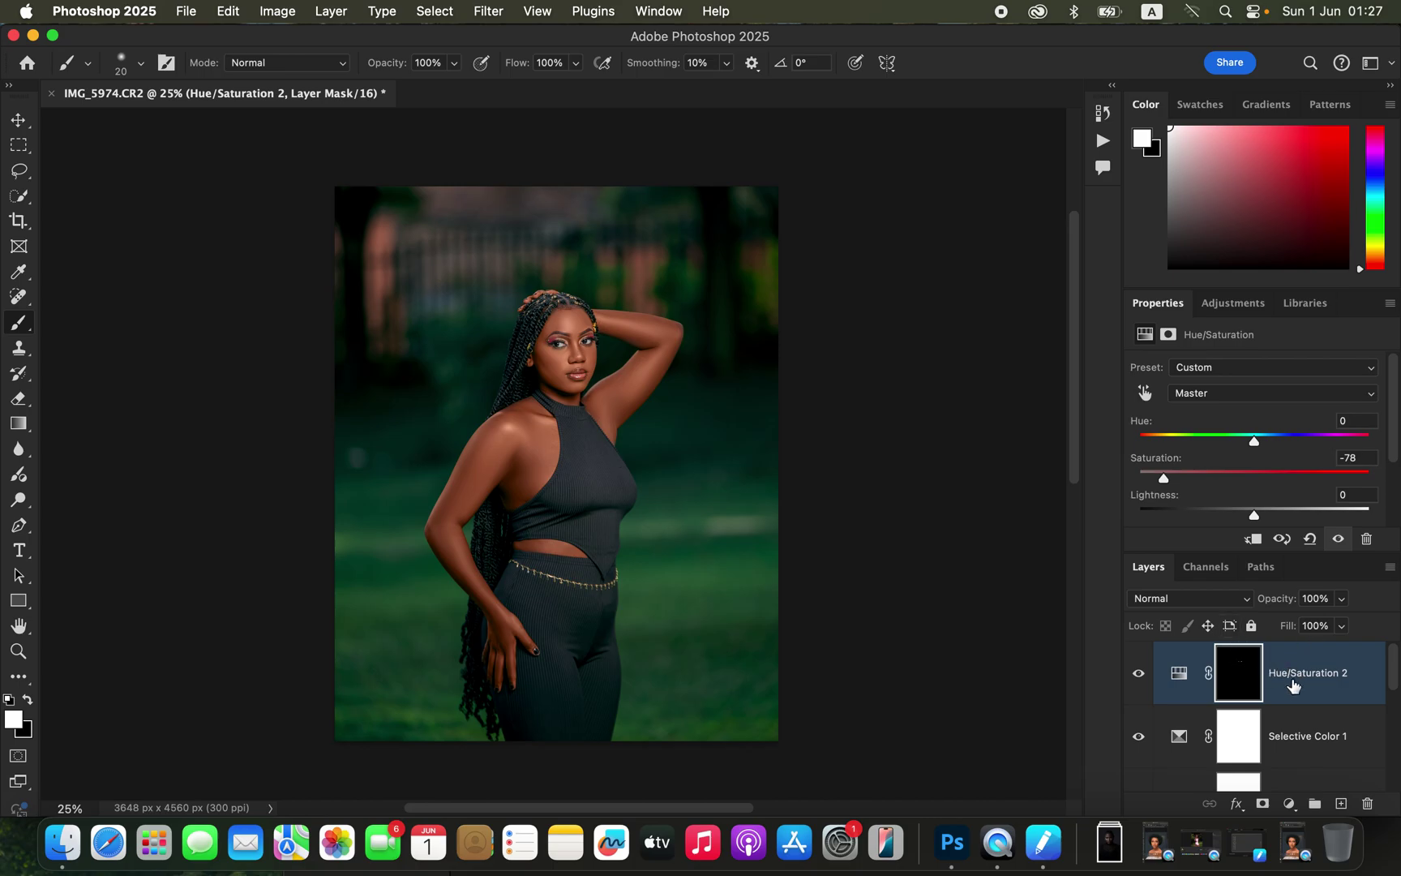
# Add a Curves adjustment layer and brighten the photo by setting the white point to input 177, output 255
pyautogui.click(1289, 805)
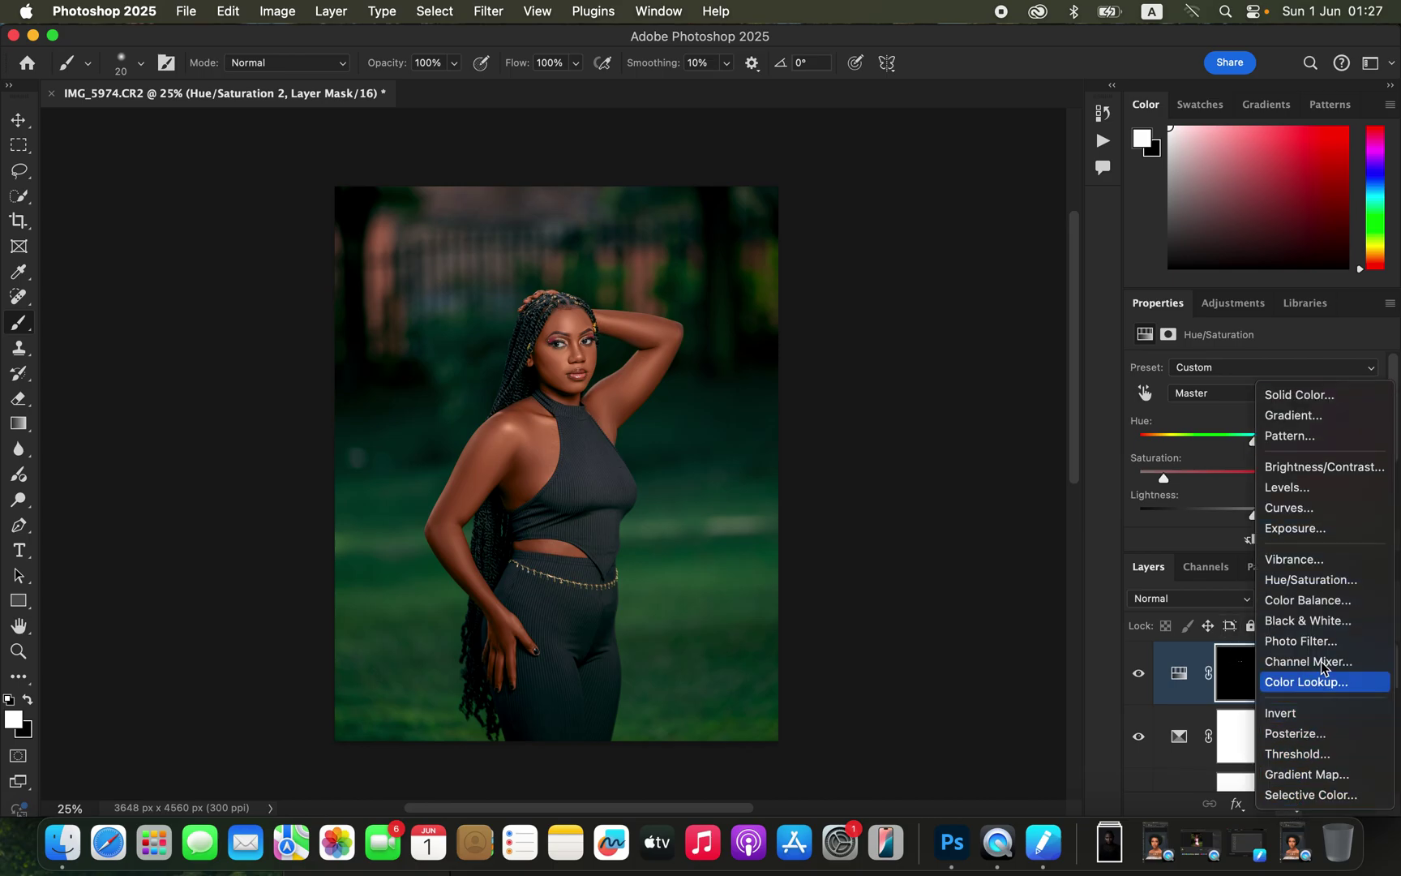
pyautogui.press('Escape')
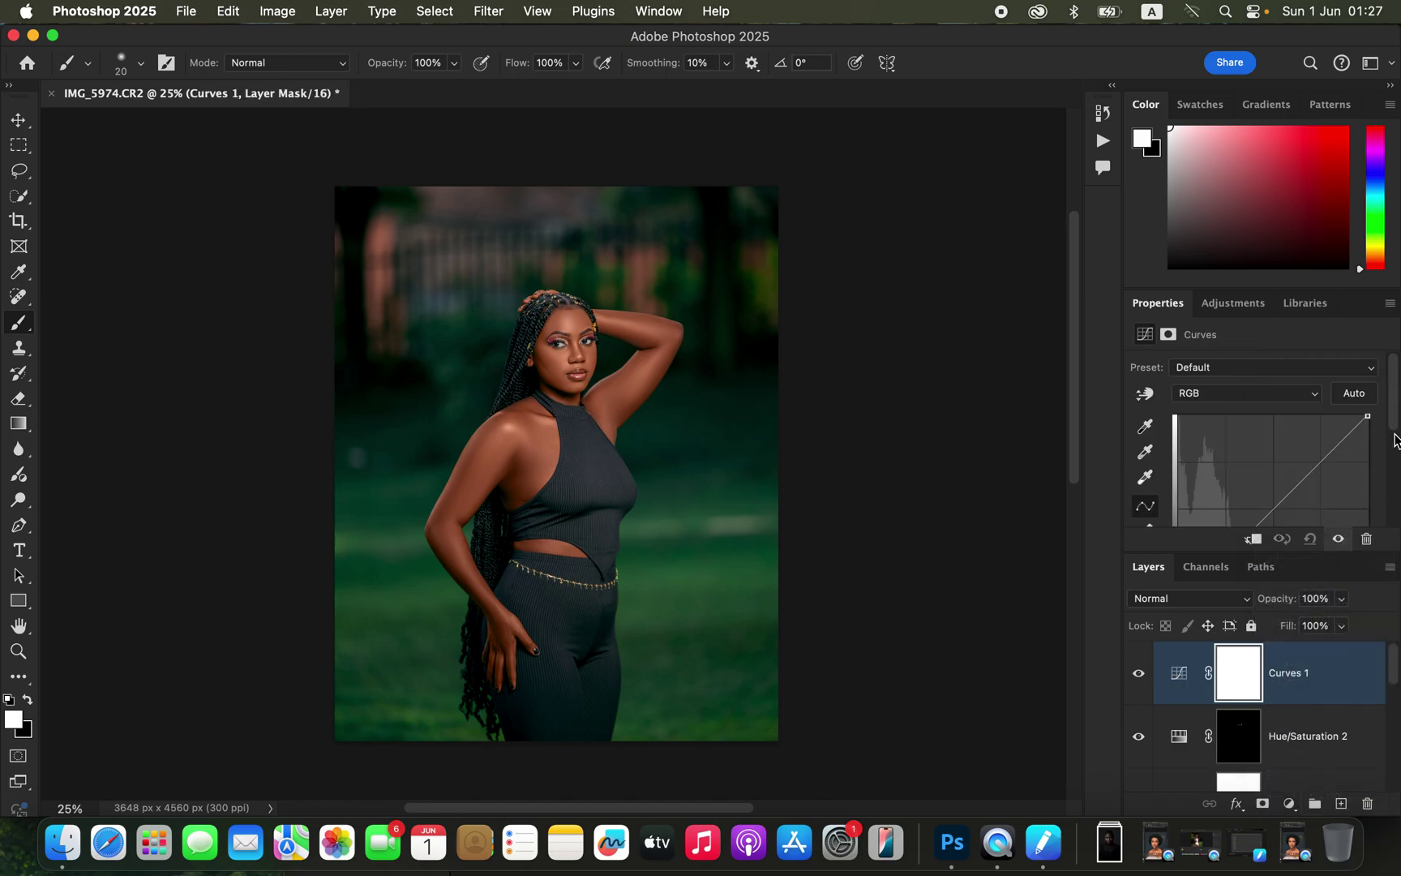
pyautogui.moveTo(1395, 423); pyautogui.dragTo(1310, 489)
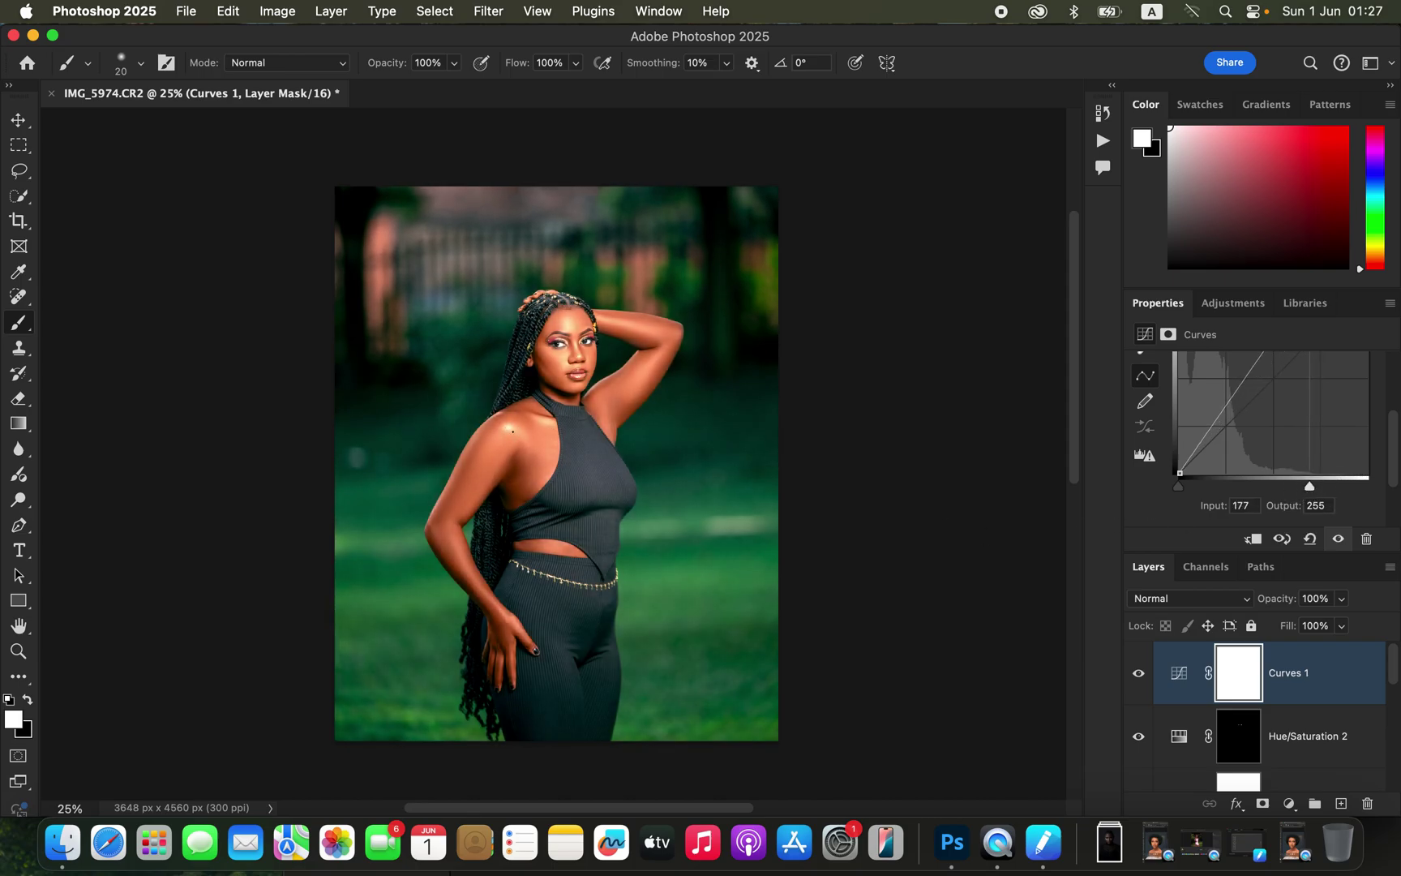
# In the Curves layer's blending options, split the Blend If Underlying Layer black slider to 148 / 223 on Gray
pyautogui.rightClick(1345, 675)
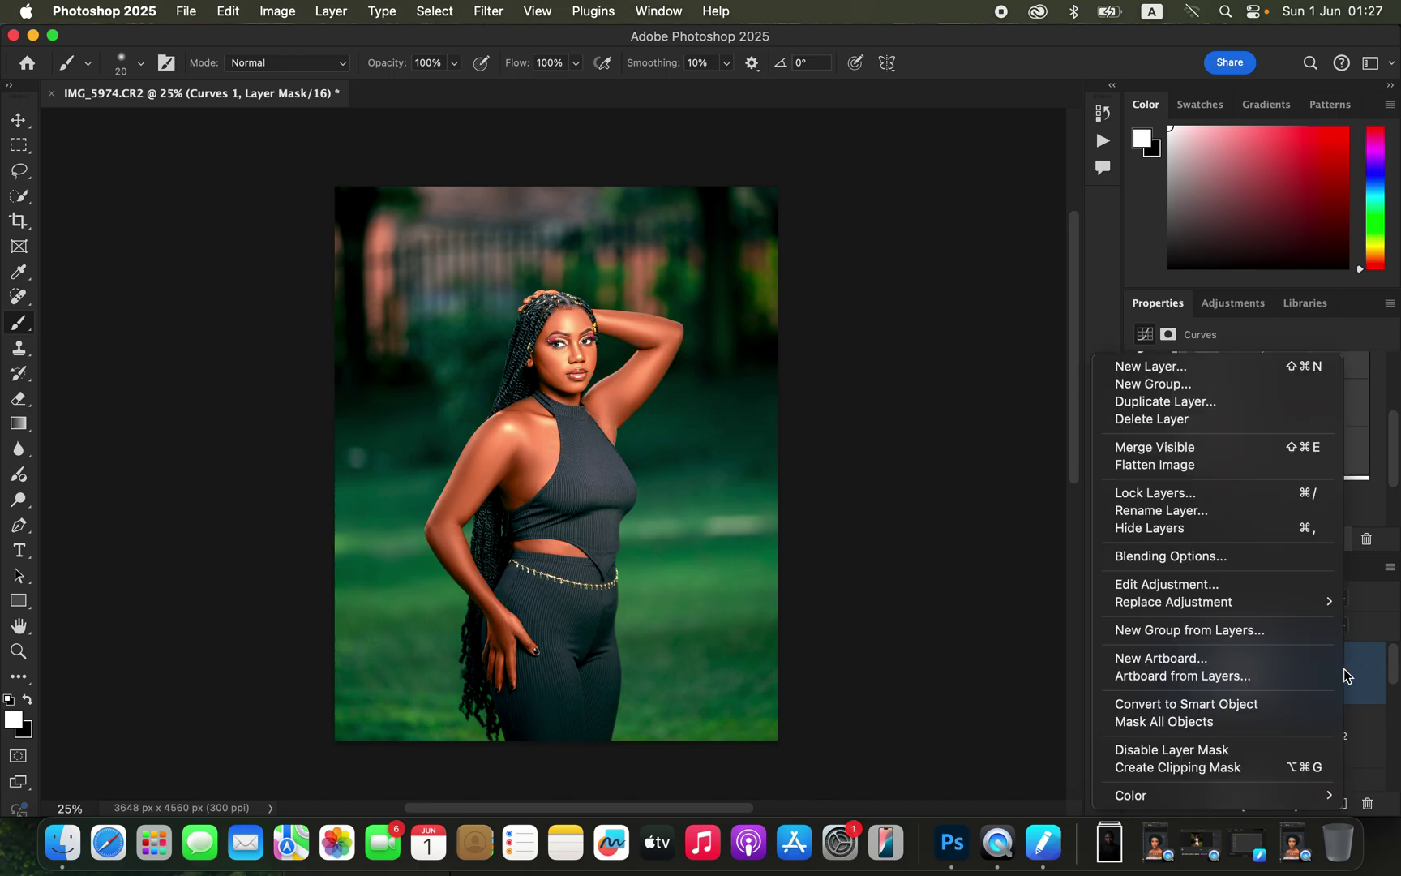
pyautogui.click(1224, 560)
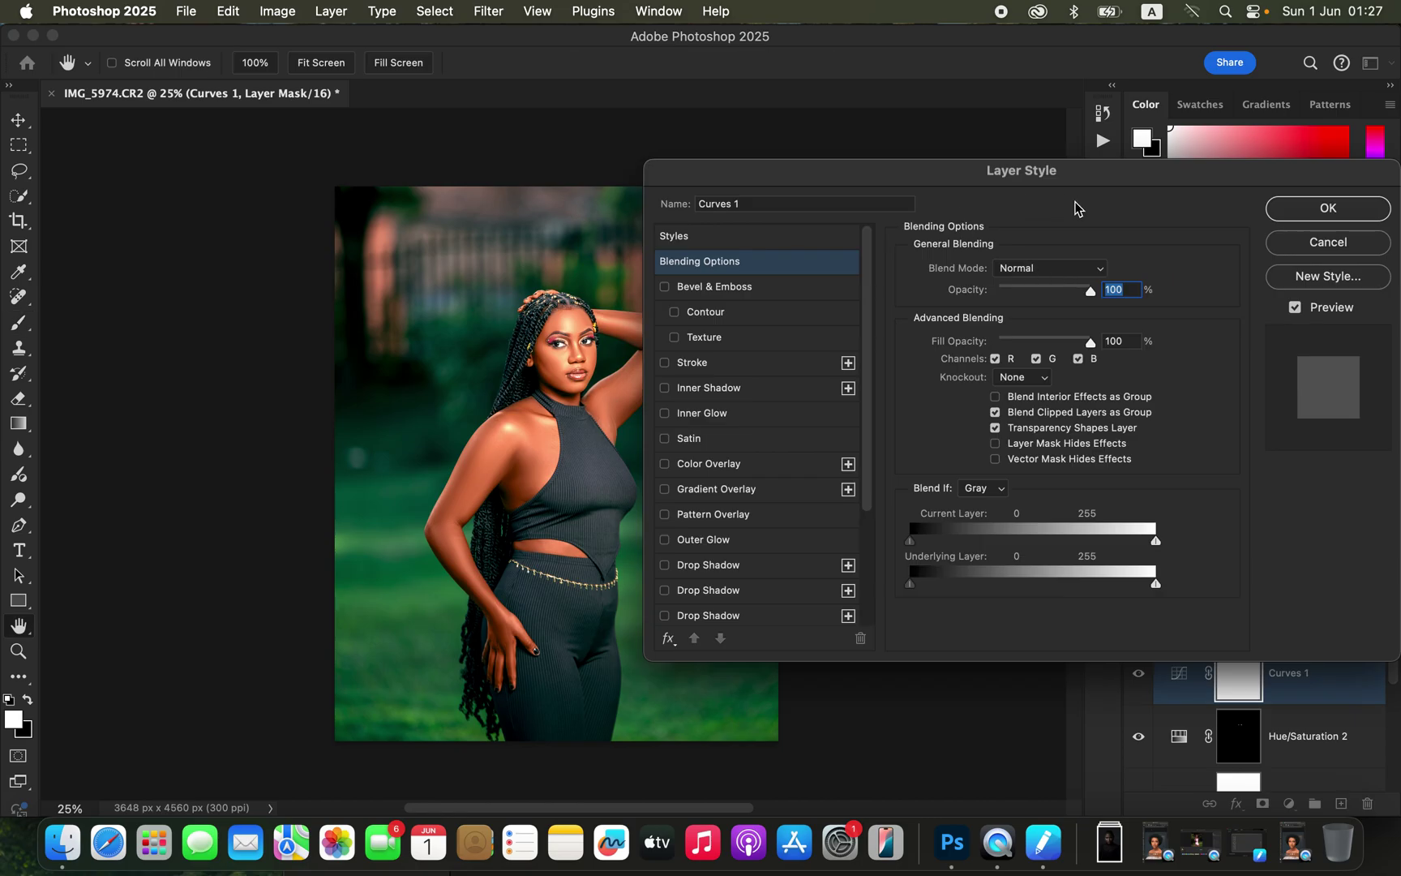
pyautogui.moveTo(1094, 175); pyautogui.dragTo(1095, 171)
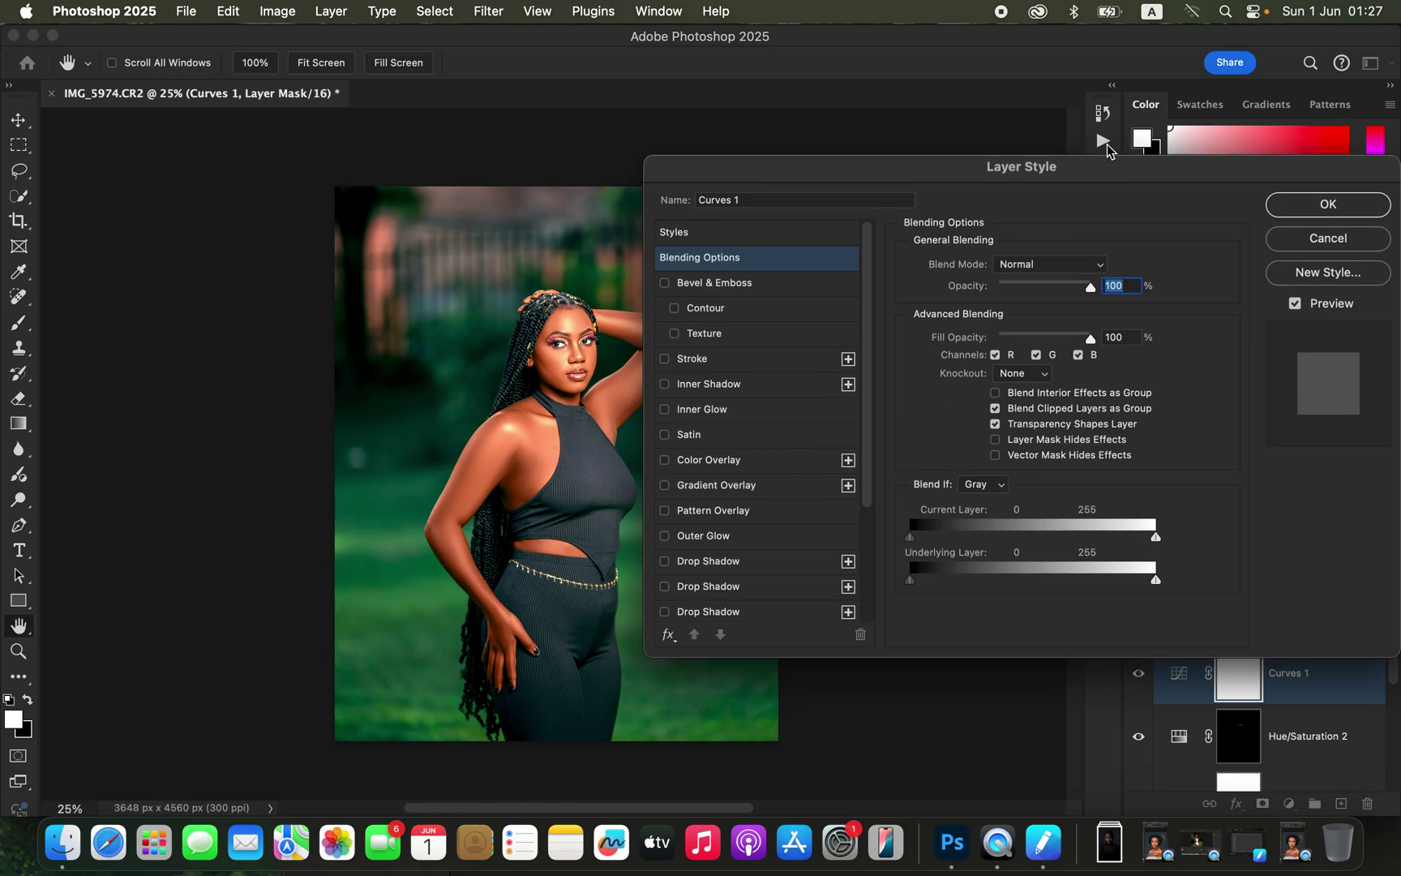
pyautogui.click(991, 487)
pyautogui.click(1002, 489)
pyautogui.click(1042, 173)
pyautogui.click(1090, 168)
pyautogui.click(1088, 177)
pyautogui.moveTo(916, 590); pyautogui.dragTo(1053, 580)
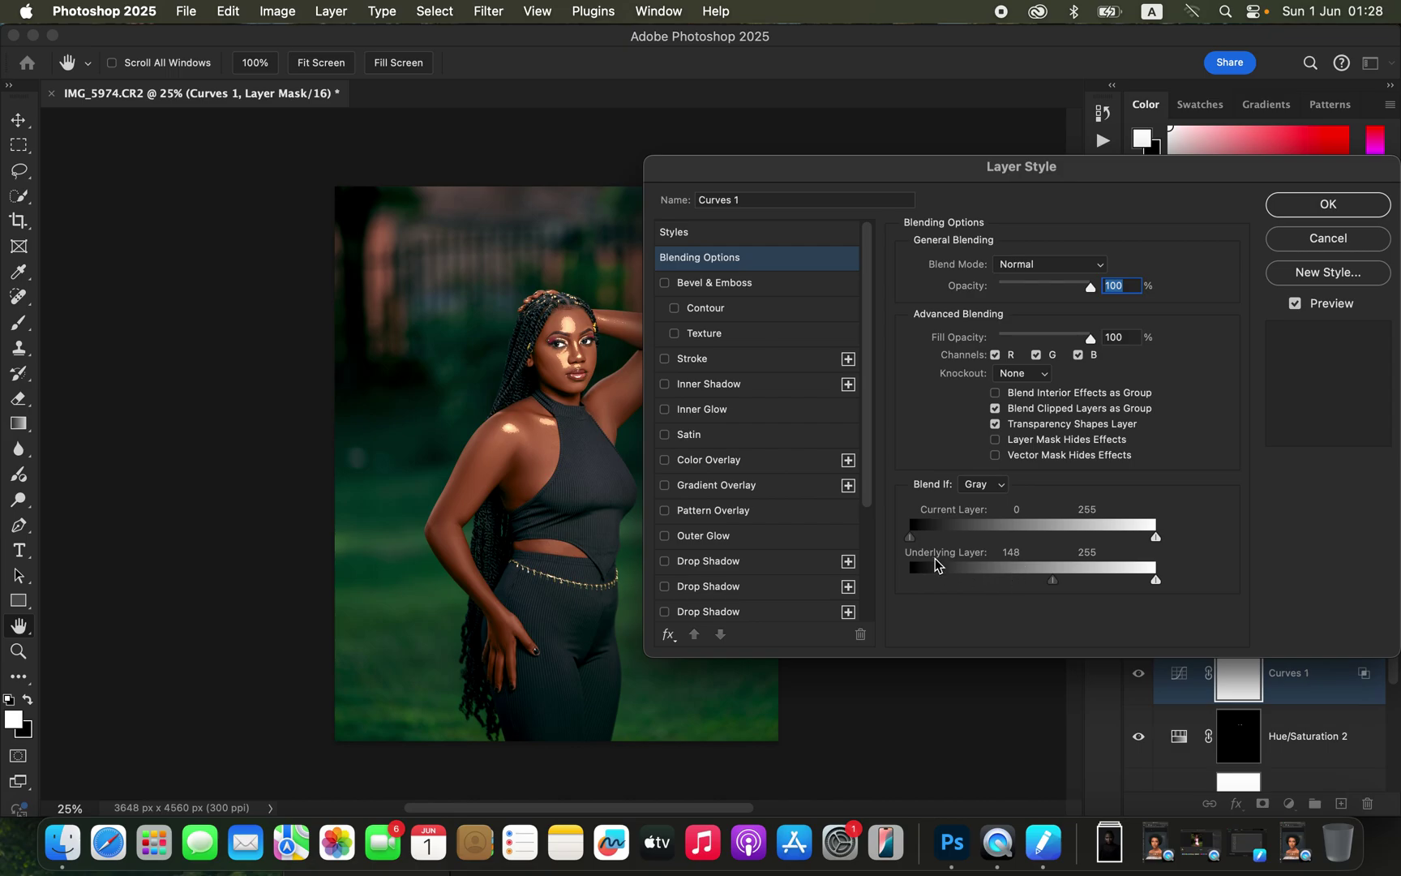
pyautogui.press('alt')
pyautogui.moveTo(1054, 581); pyautogui.dragTo(1125, 577)
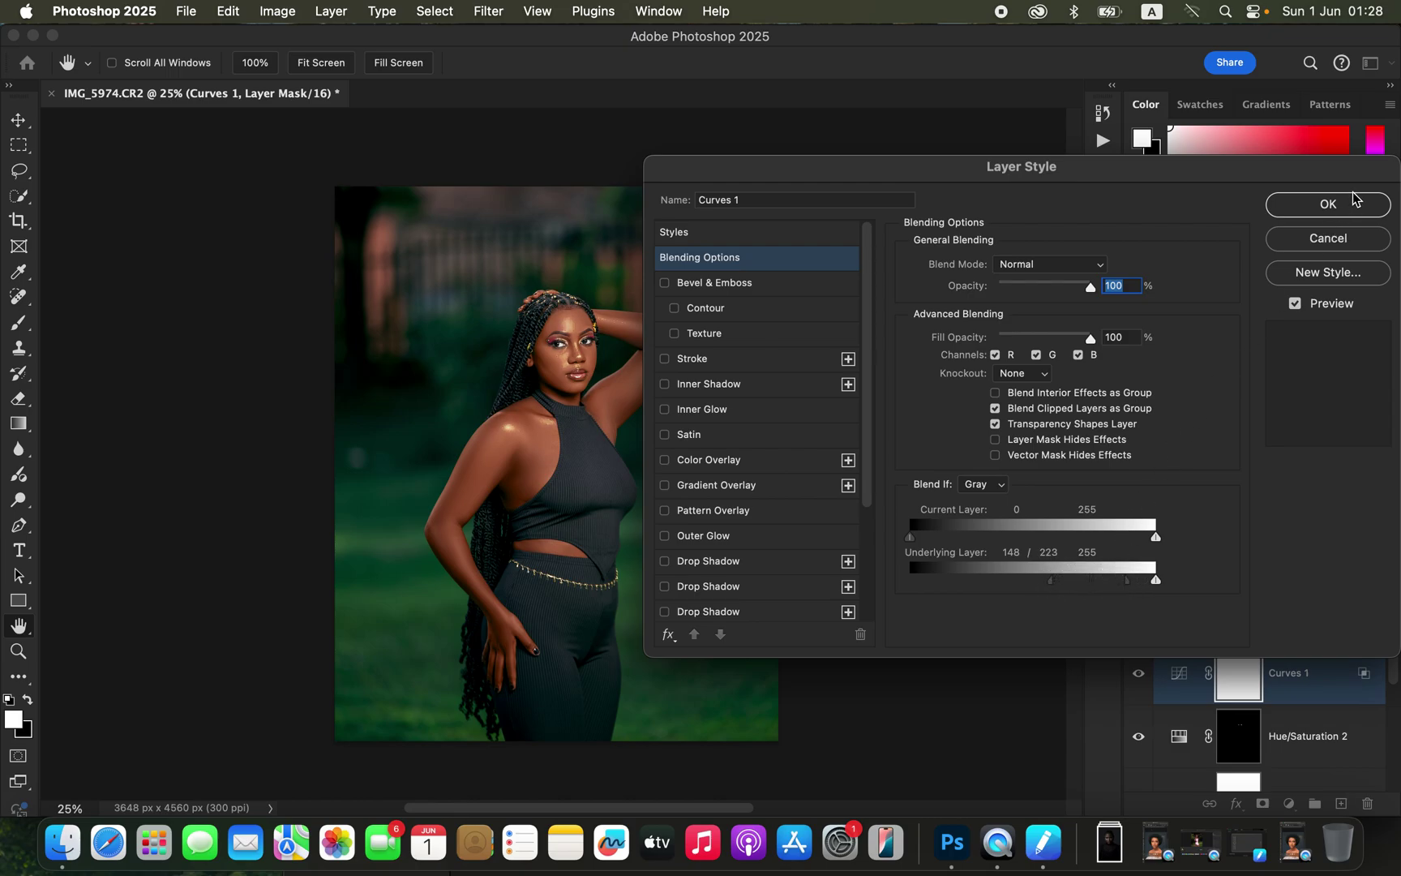
pyautogui.click(1344, 237)
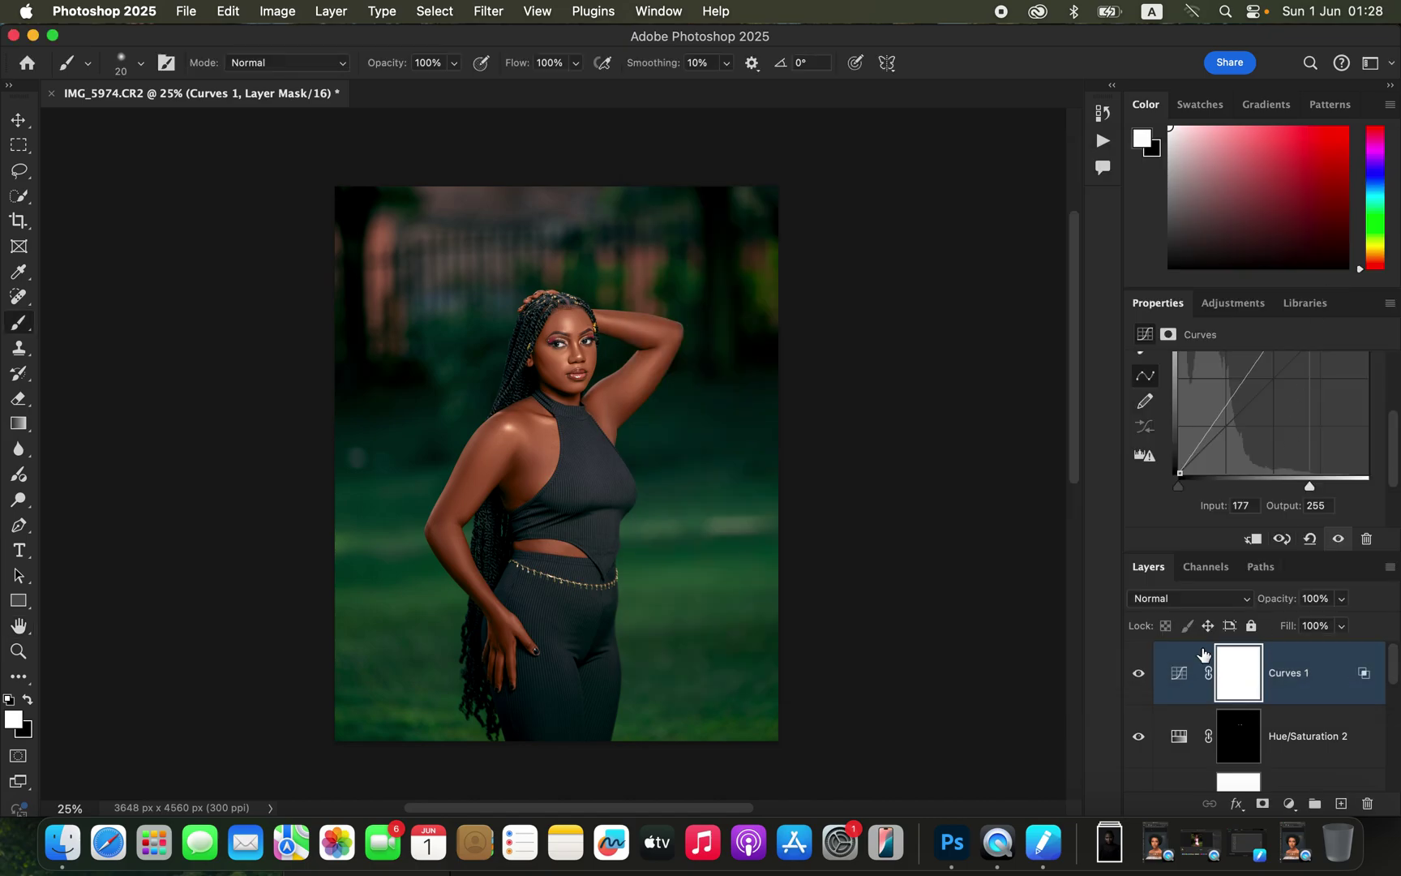
# Invert the Curves mask, paint white over the face, shoulder and arms with a size 300 brush, and compare the photo with and without the layer
pyautogui.press('super+i')
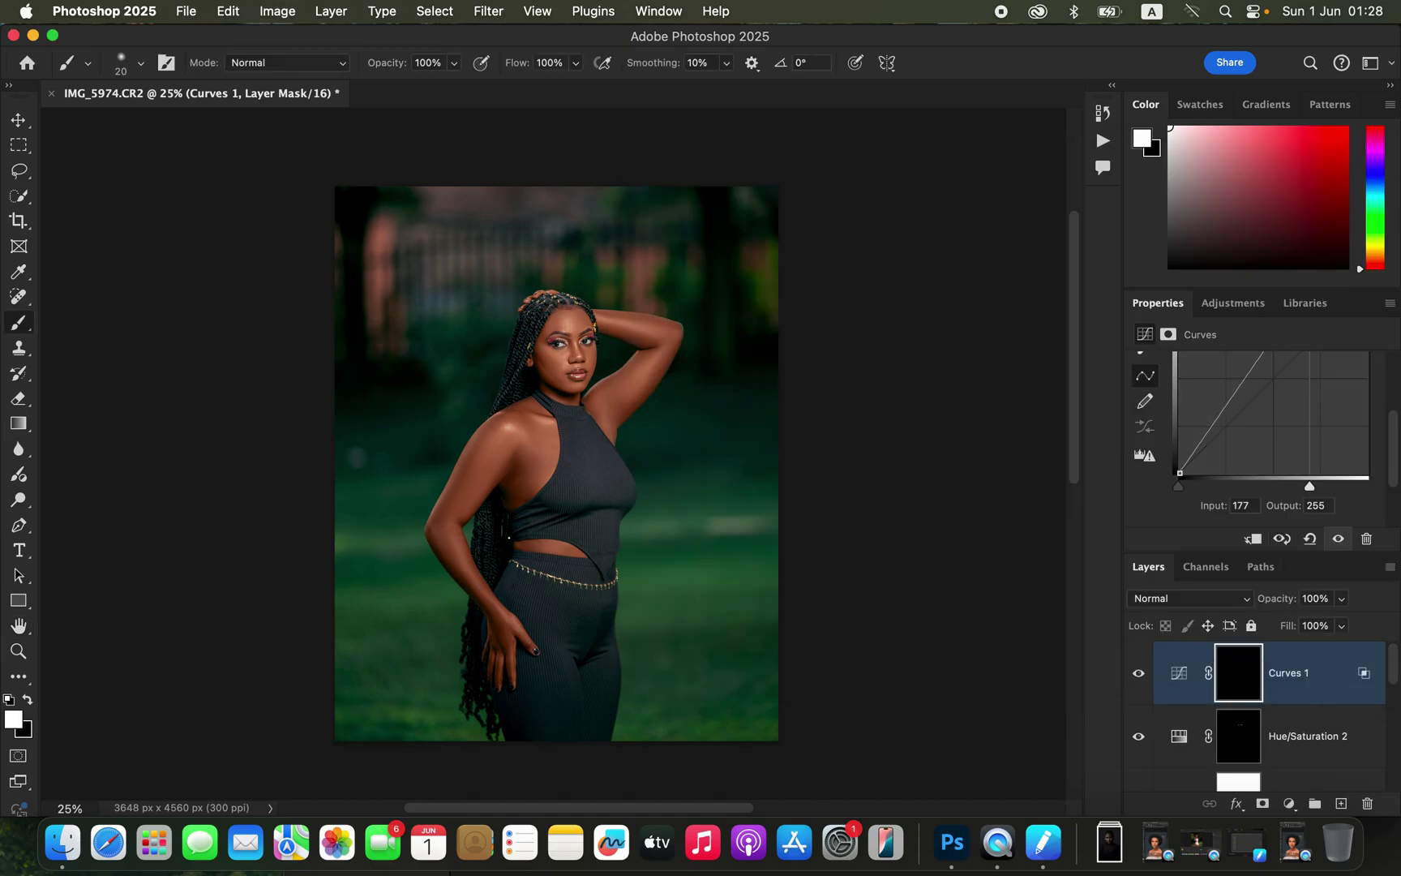
pyautogui.press('super+equal')
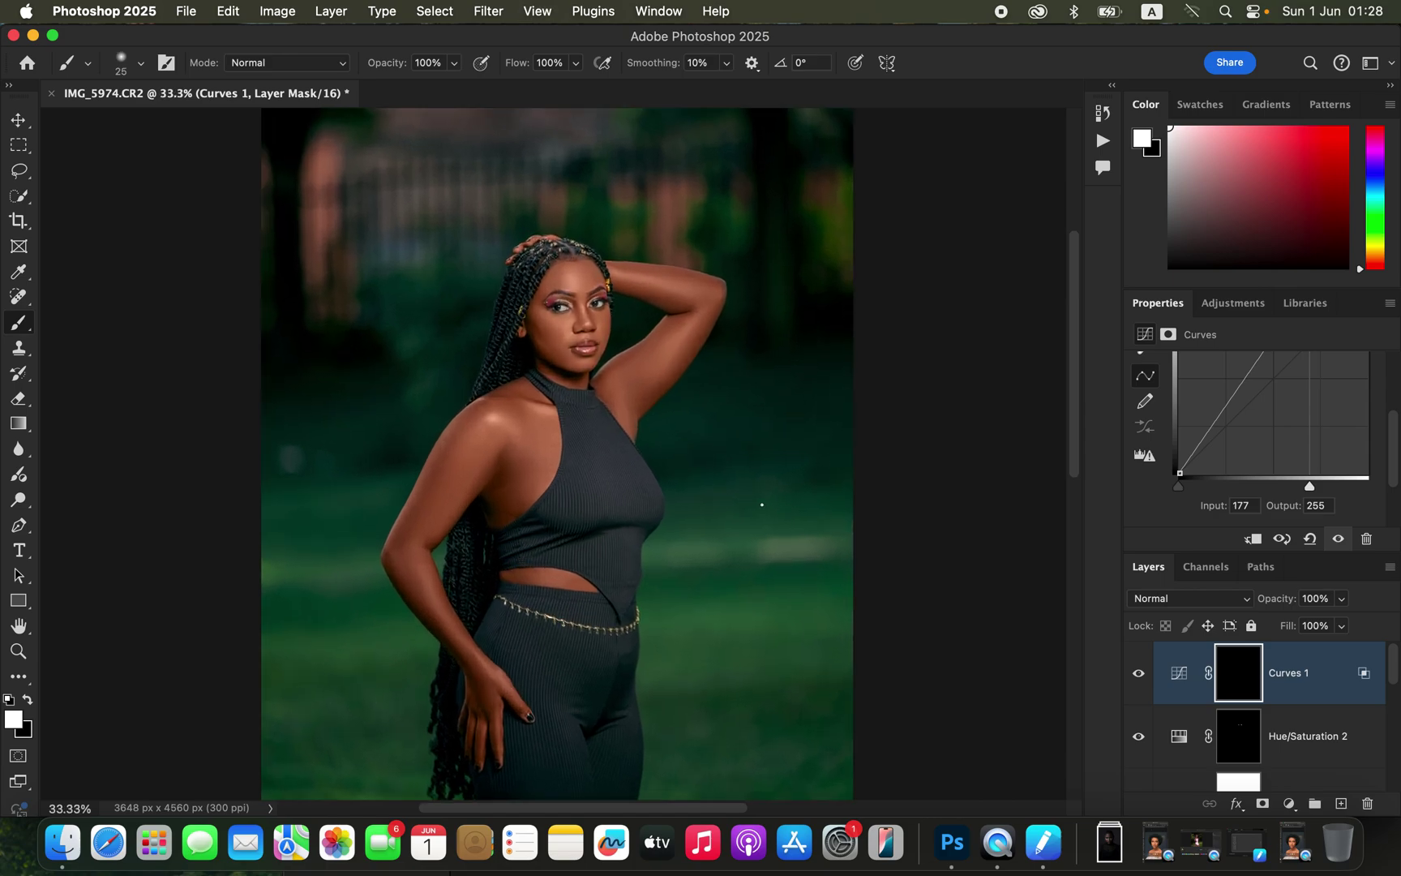
pyautogui.press(']')
pyautogui.press(']')
pyautogui.press(']')
pyautogui.press(']')
pyautogui.press(']')
pyautogui.click(493, 417)
pyautogui.moveTo(454, 474)
pyautogui.mouseDown()
pyautogui.moveTo(397, 526)
pyautogui.moveTo(388, 560)
pyautogui.mouseUp()
pyautogui.moveTo(581, 298)
pyautogui.mouseDown()
pyautogui.moveTo(579, 326)
pyautogui.moveTo(566, 323)
pyautogui.moveTo(607, 327)
pyautogui.moveTo(654, 288)
pyautogui.moveTo(628, 278)
pyautogui.moveTo(699, 287)
pyautogui.moveTo(660, 360)
pyautogui.mouseUp()
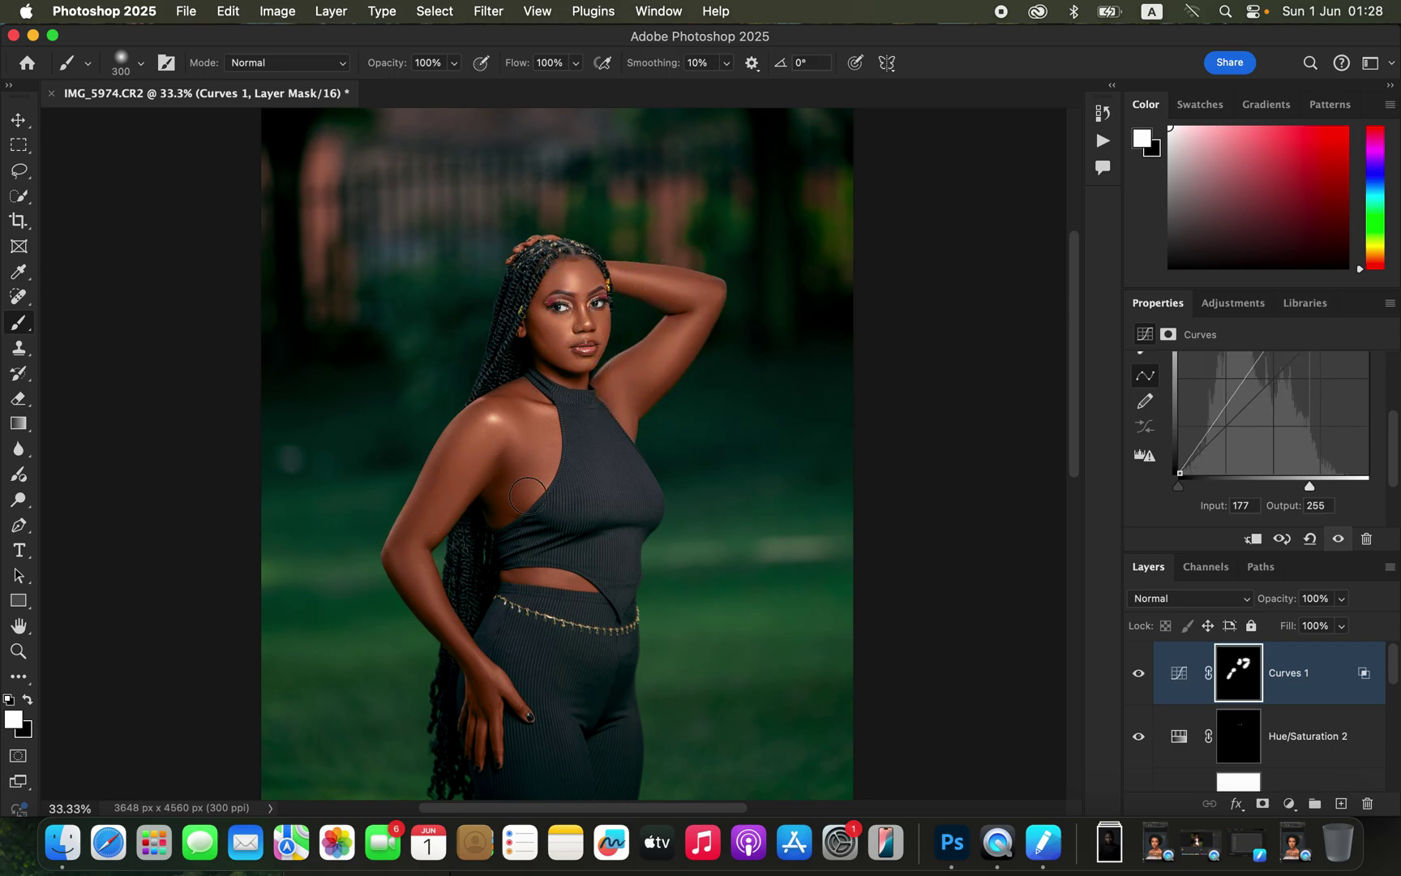
pyautogui.moveTo(422, 510)
pyautogui.mouseDown()
pyautogui.moveTo(458, 643)
pyautogui.moveTo(496, 697)
pyautogui.mouseUp()
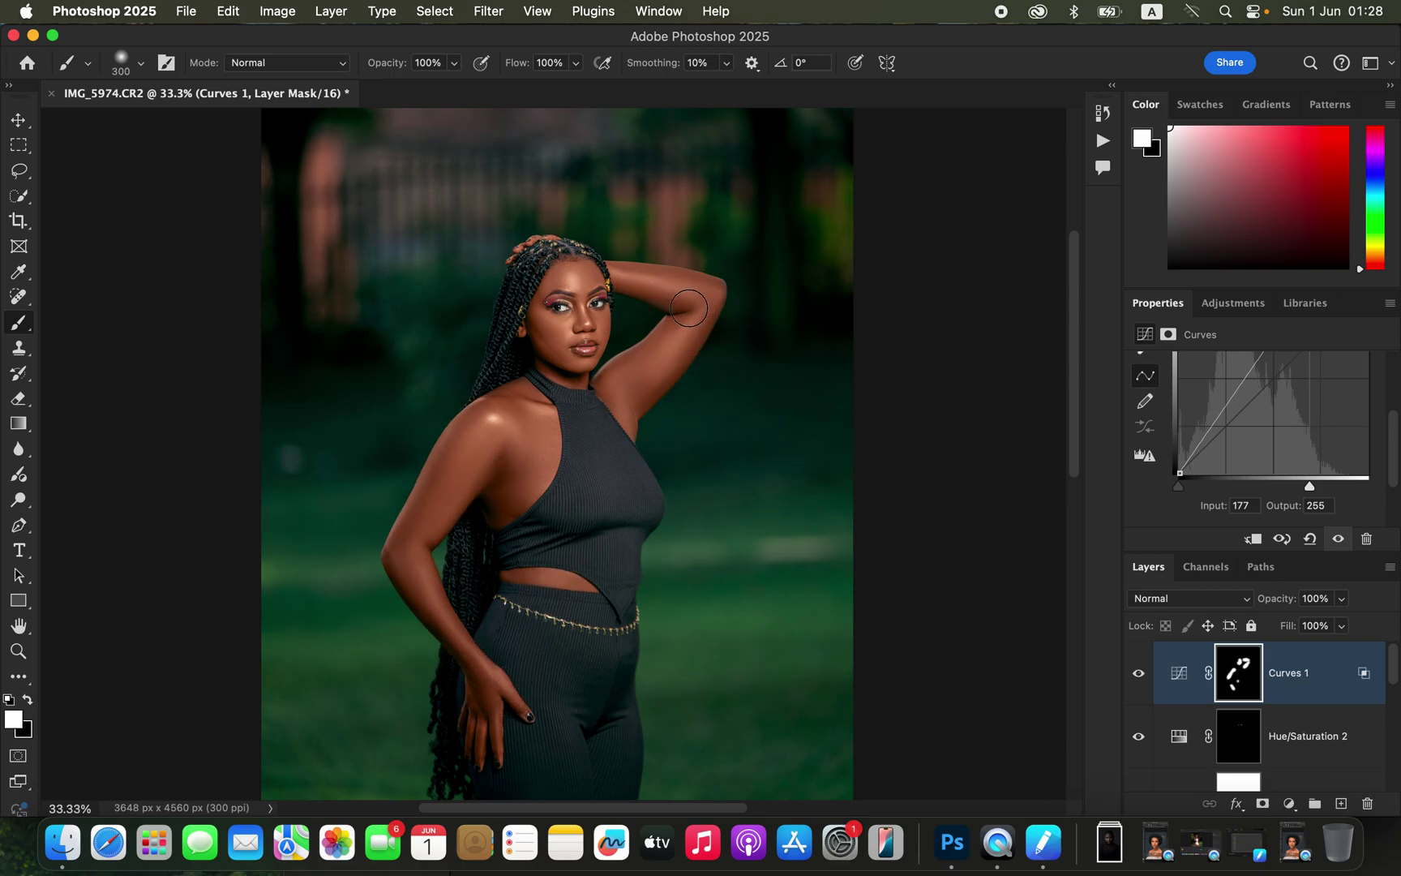
pyautogui.click(1138, 675)
pyautogui.click(1140, 681)
pyautogui.press('super+minus')
pyautogui.press('super+minus')
pyautogui.press('super+equal')
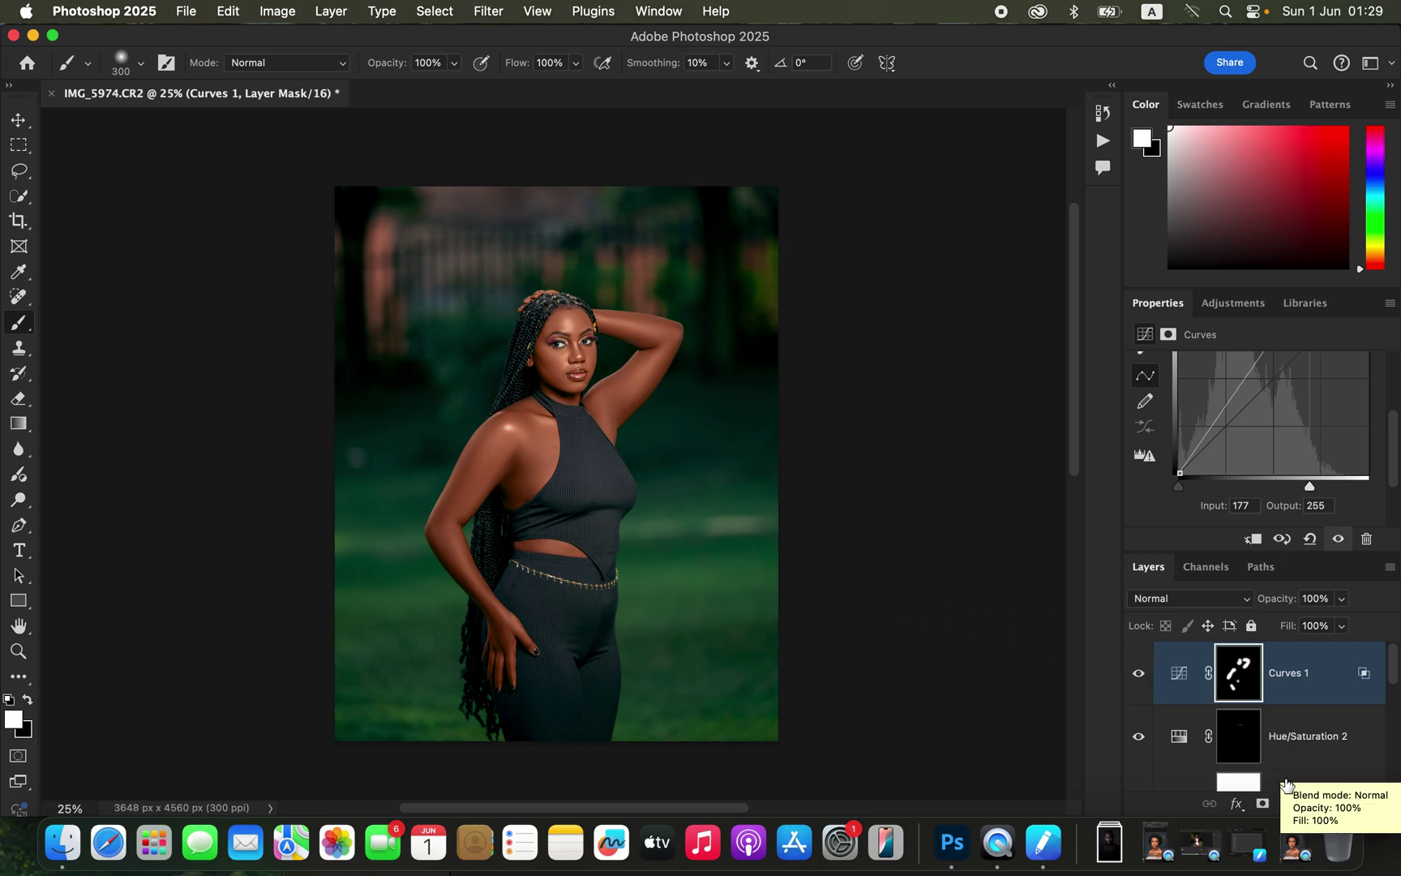
# Add a Levels adjustment layer with the black input level at 1 and compare the photo with and without it
pyautogui.click(1289, 804)
pyautogui.moveTo(1289, 802)
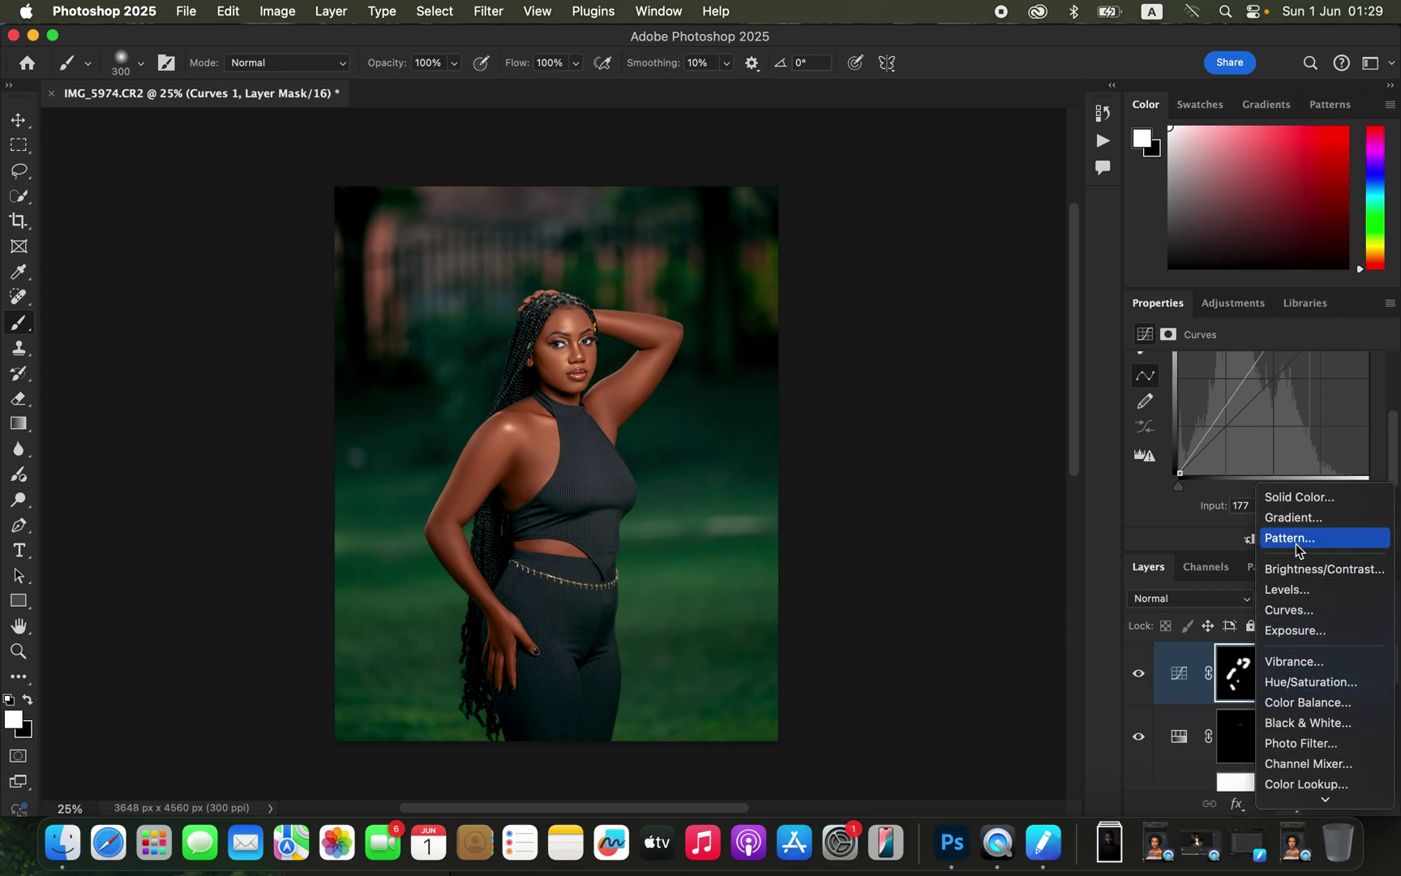
pyautogui.click(1291, 590)
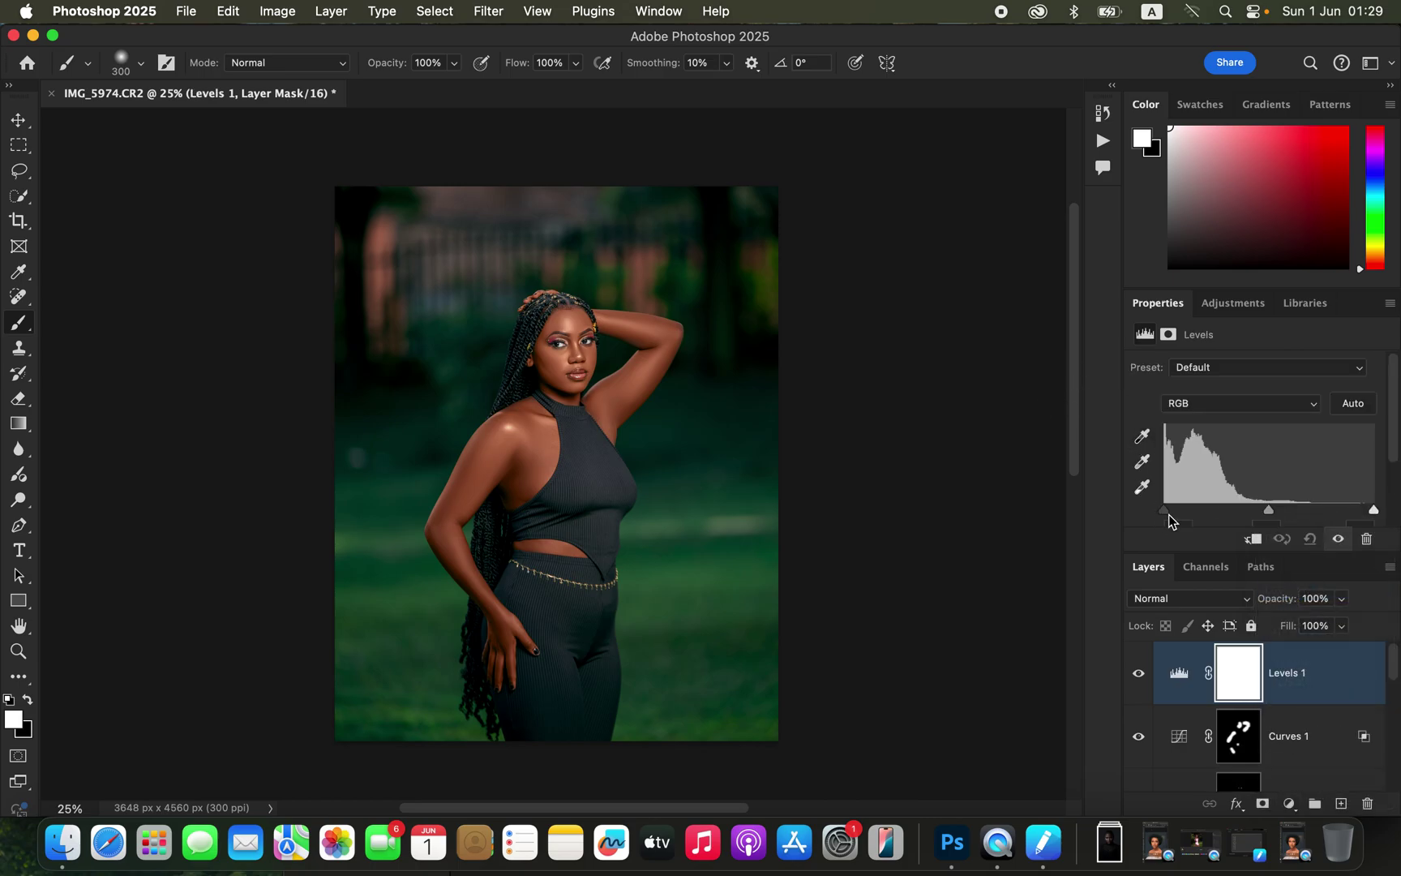
pyautogui.moveTo(1169, 515); pyautogui.dragTo(1167, 515)
pyautogui.scroll(-2, 1395, 451)
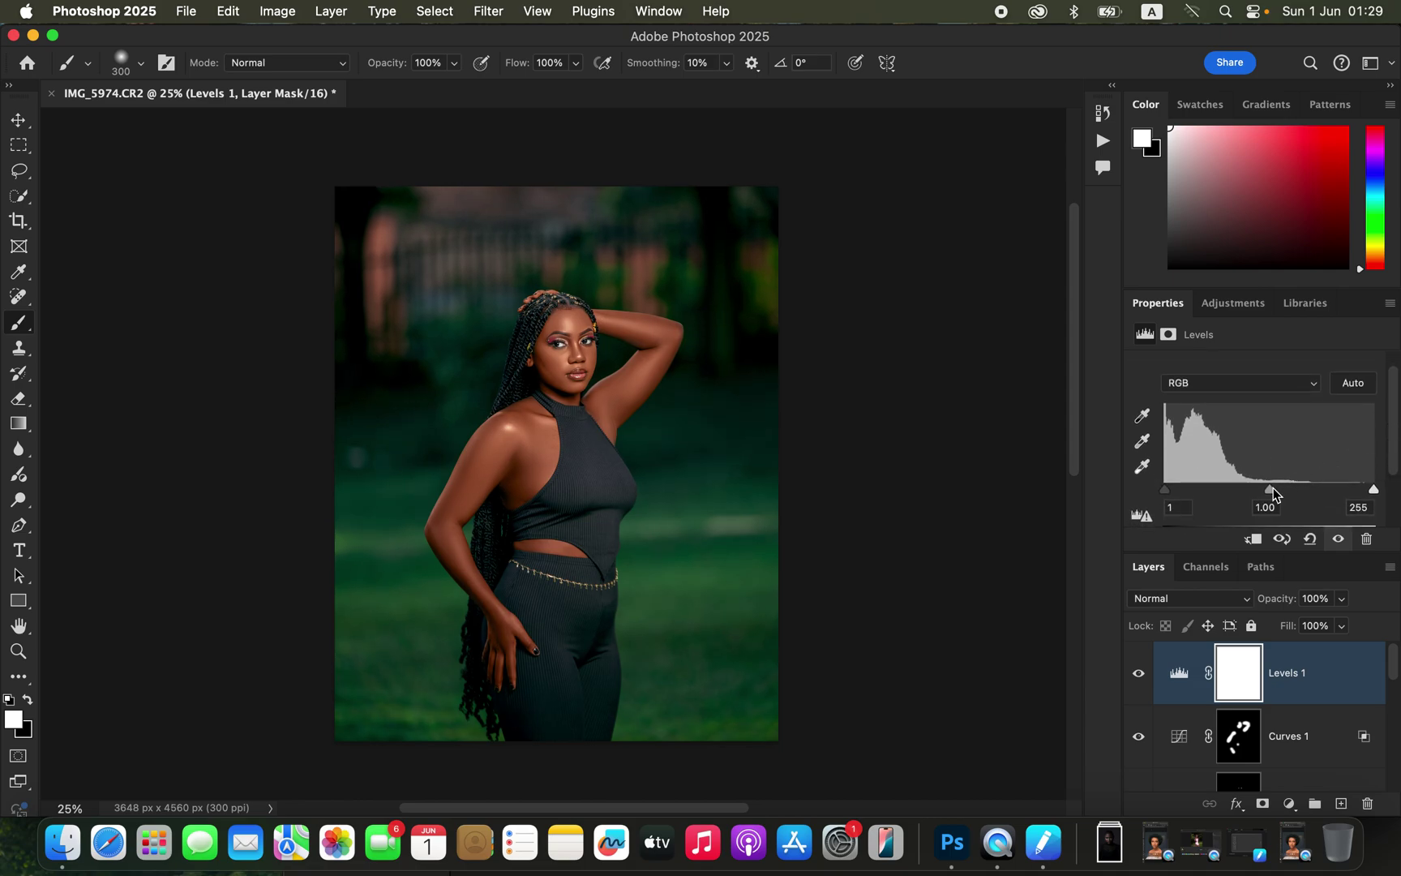
pyautogui.click(1138, 675)
pyautogui.click(1138, 675)
# Export the photo to the Desktop as the JPG IMG_5974 with quality 7 and Bicubic Sharper resampling
pyautogui.click(197, 13)
pyautogui.moveTo(248, 331)
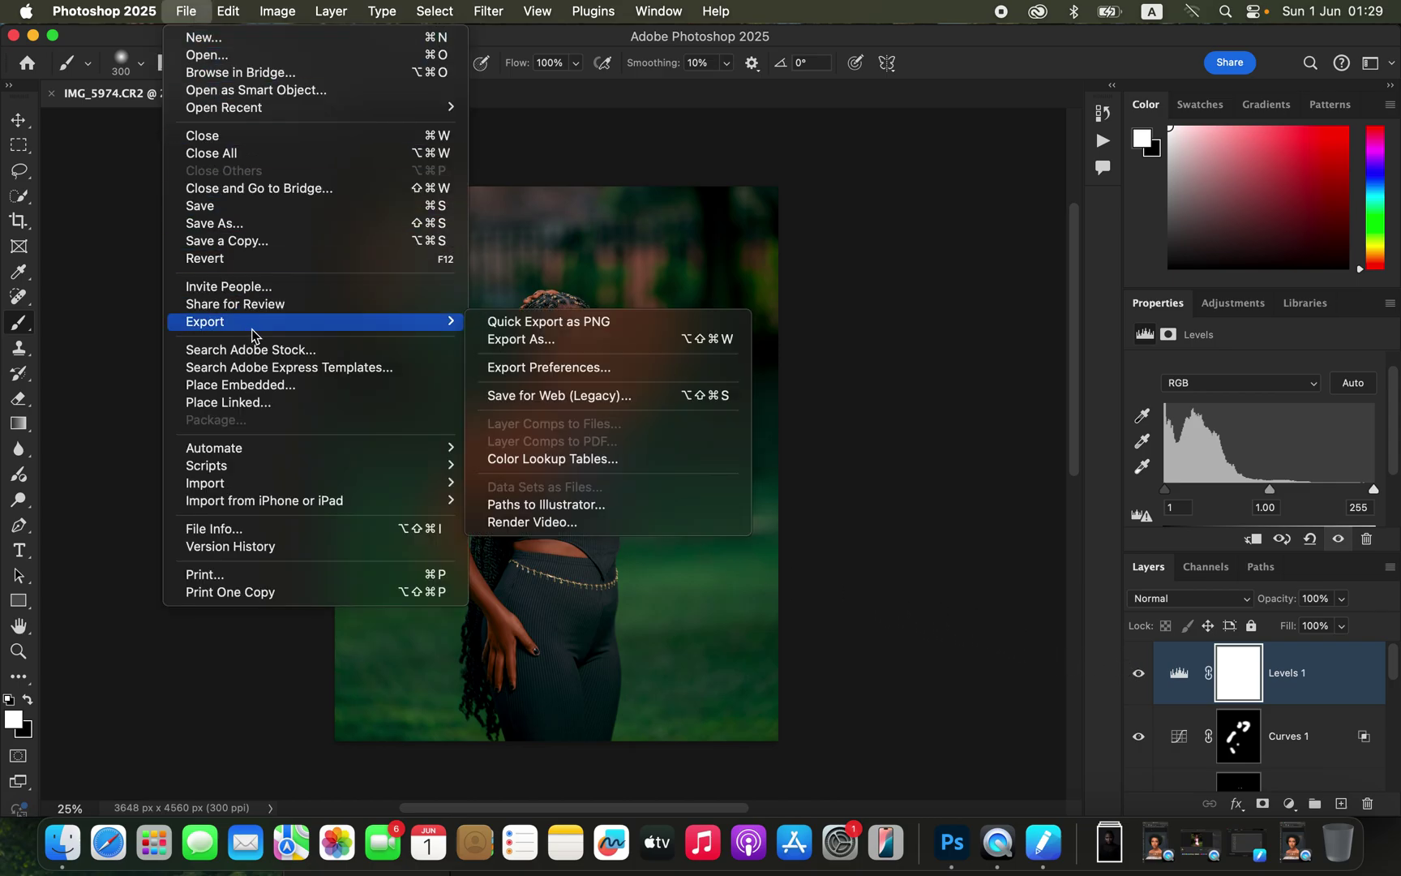
pyautogui.click(574, 340)
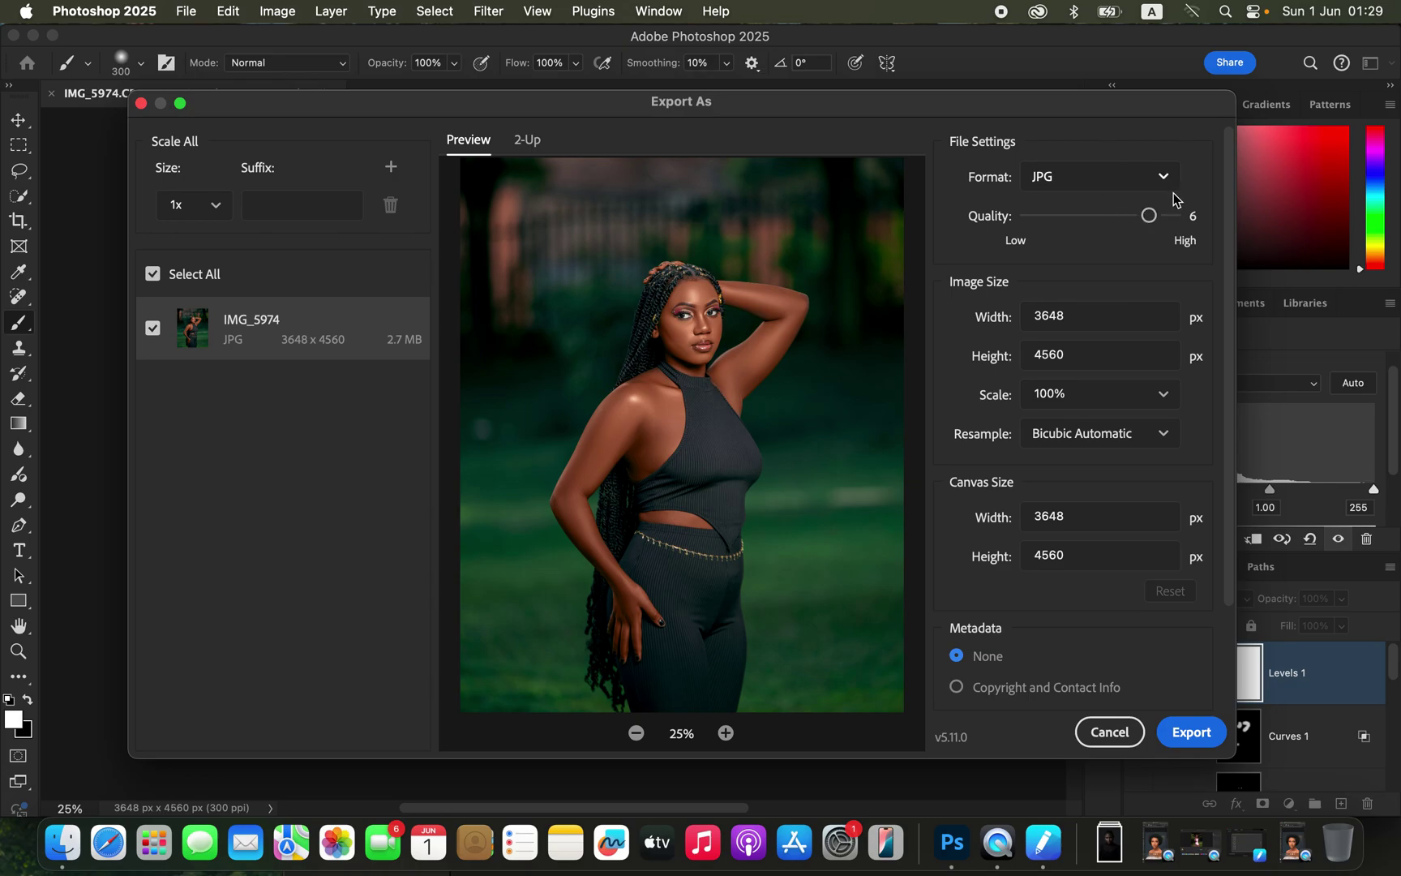
pyautogui.moveTo(1163, 223); pyautogui.dragTo(1180, 216)
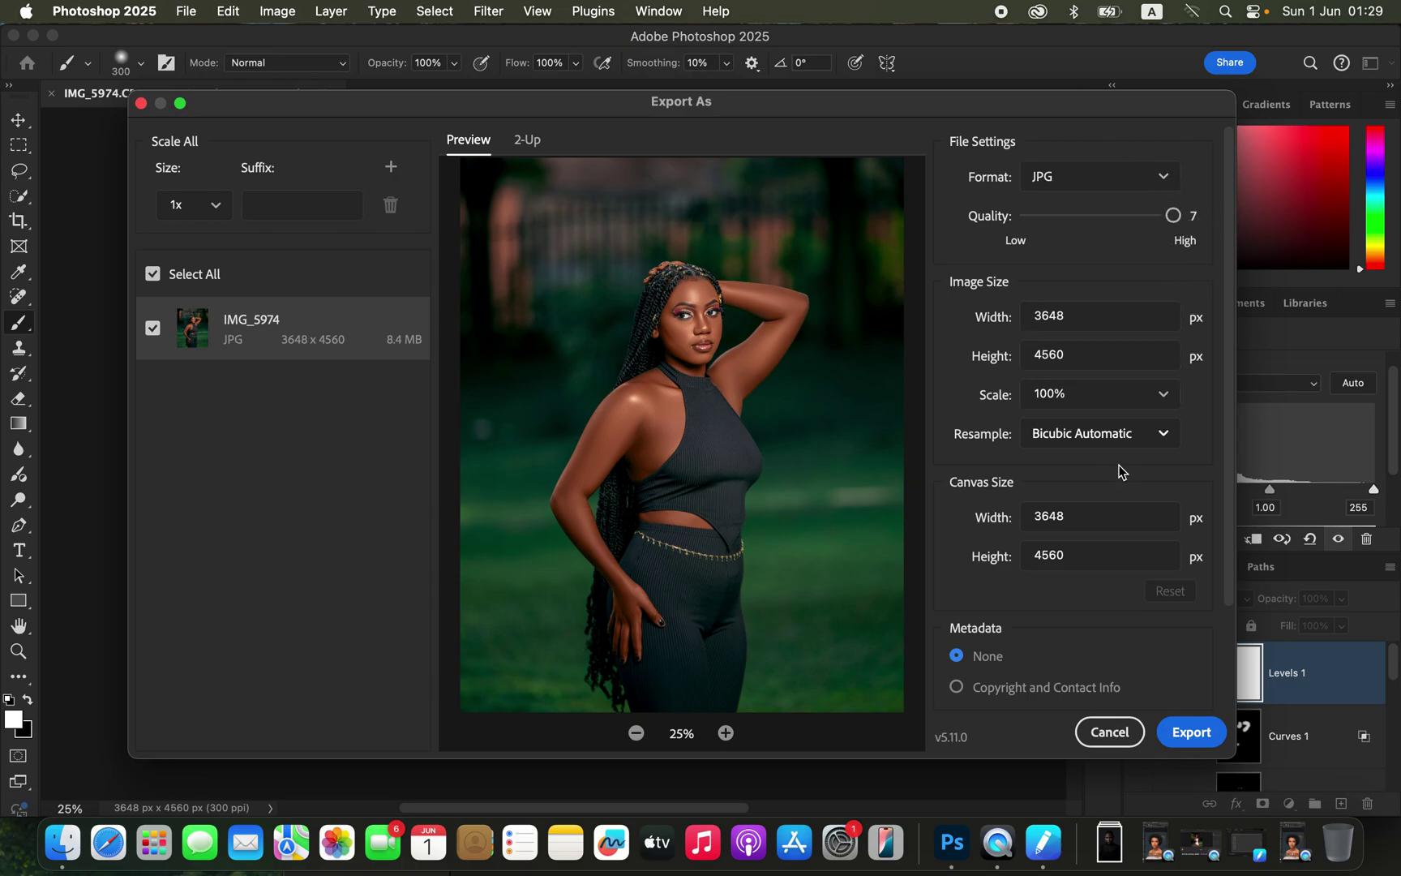
pyautogui.click(1097, 440)
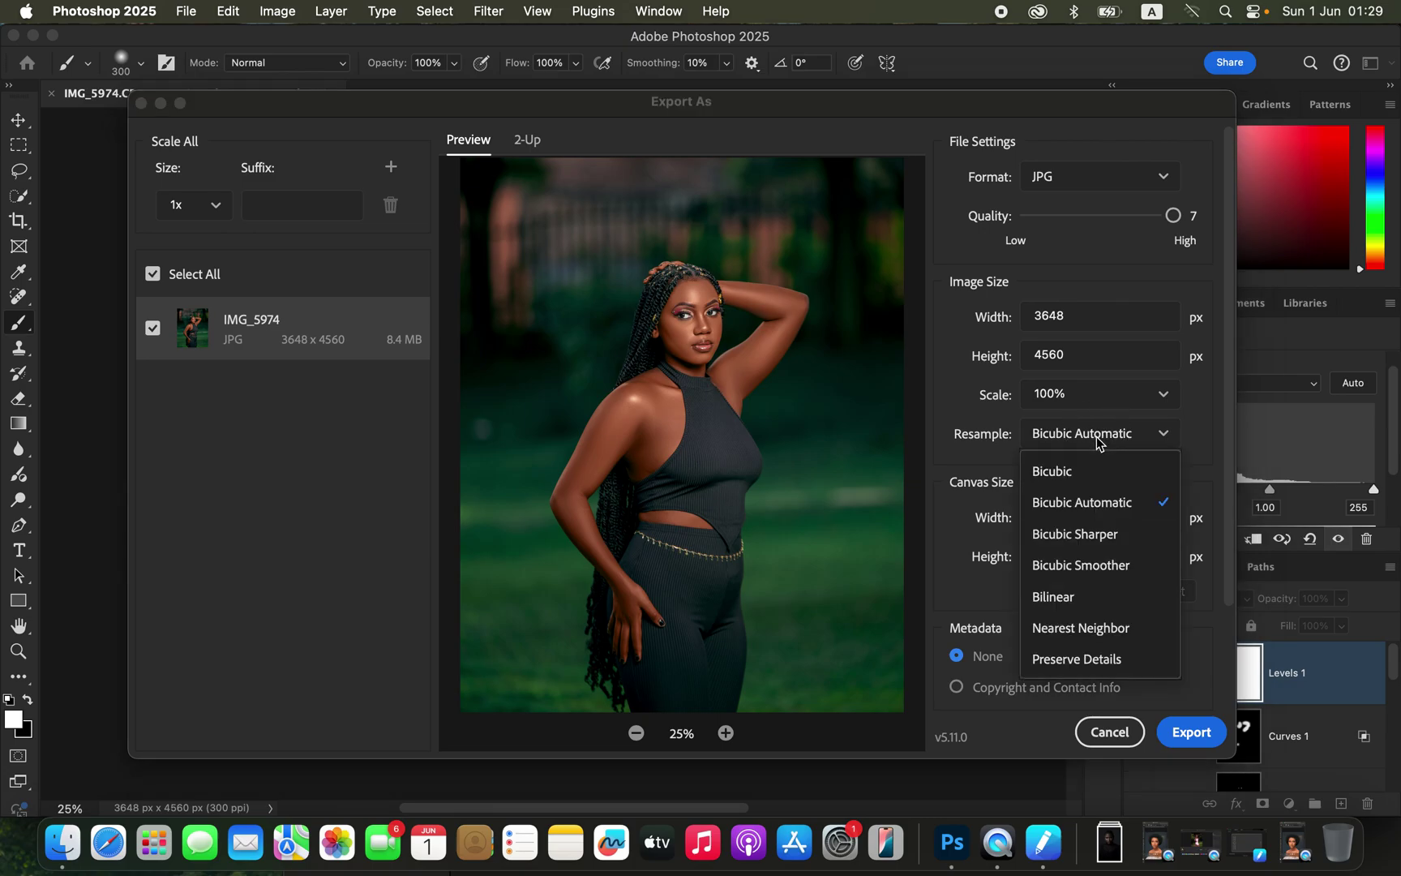
pyautogui.click(1106, 537)
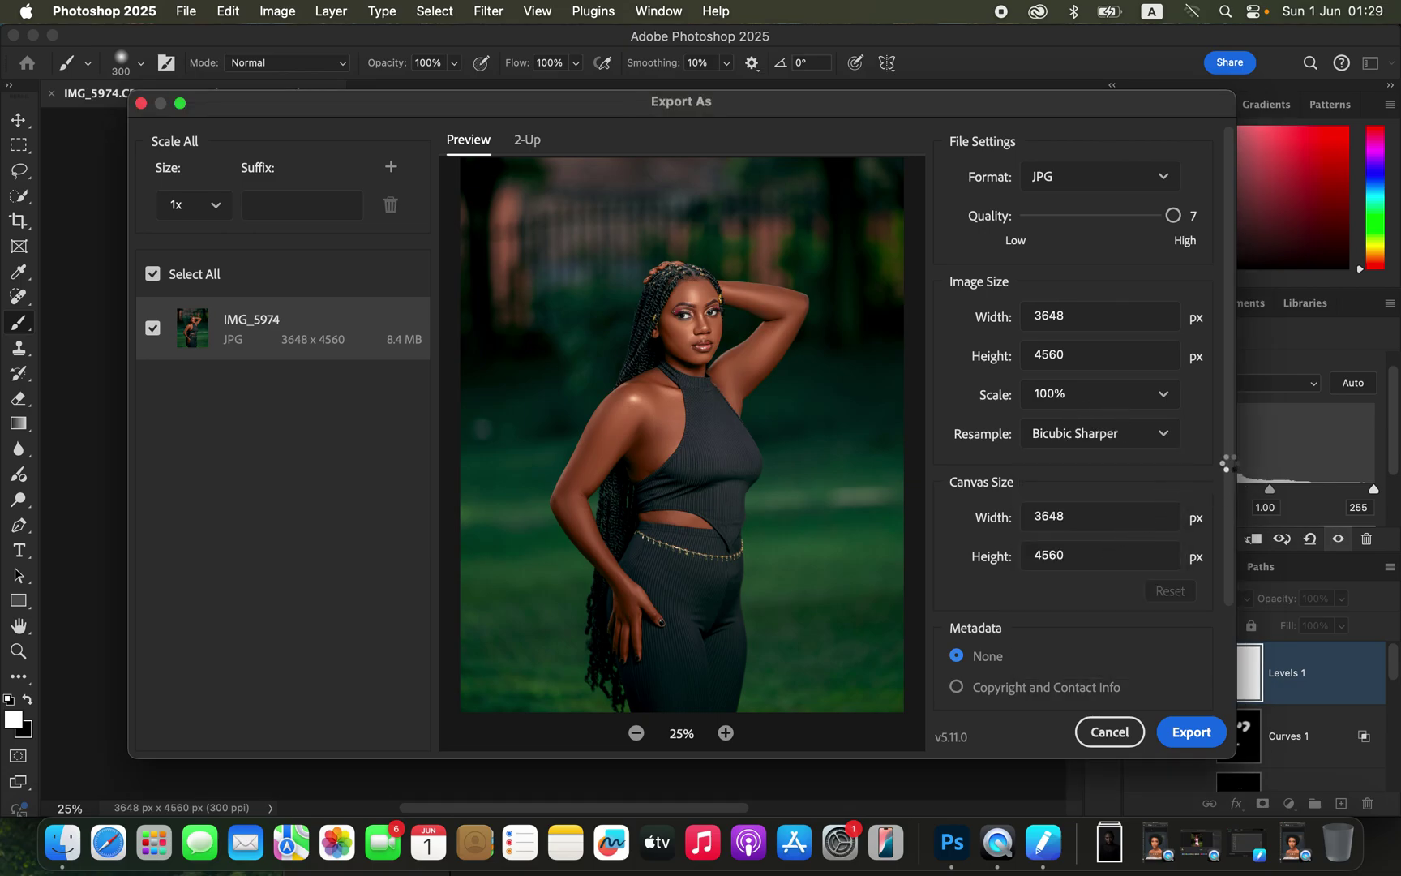
pyautogui.moveTo(1236, 572); pyautogui.dragTo(1226, 695)
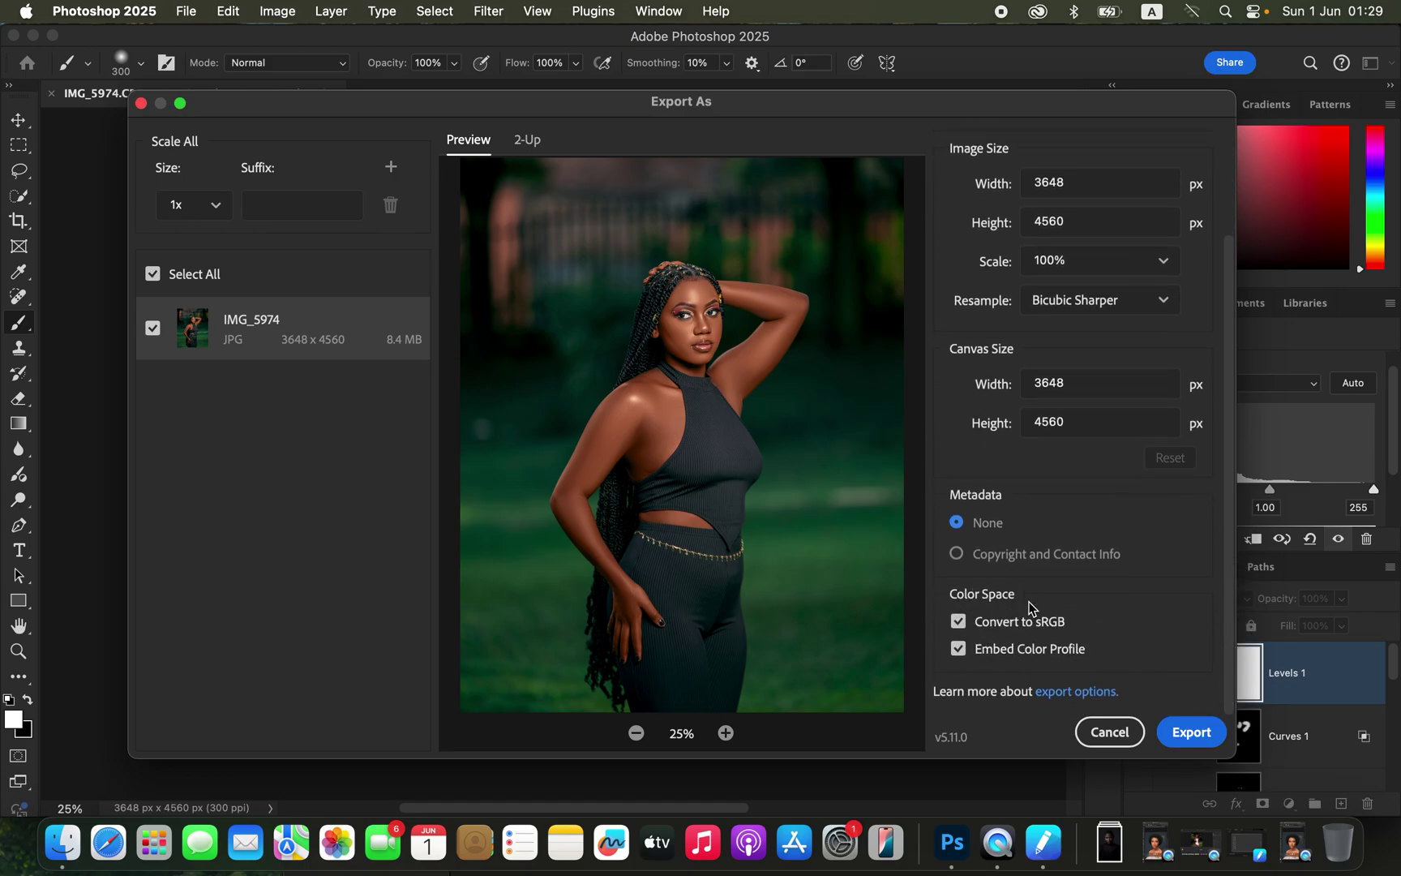
pyautogui.click(1189, 742)
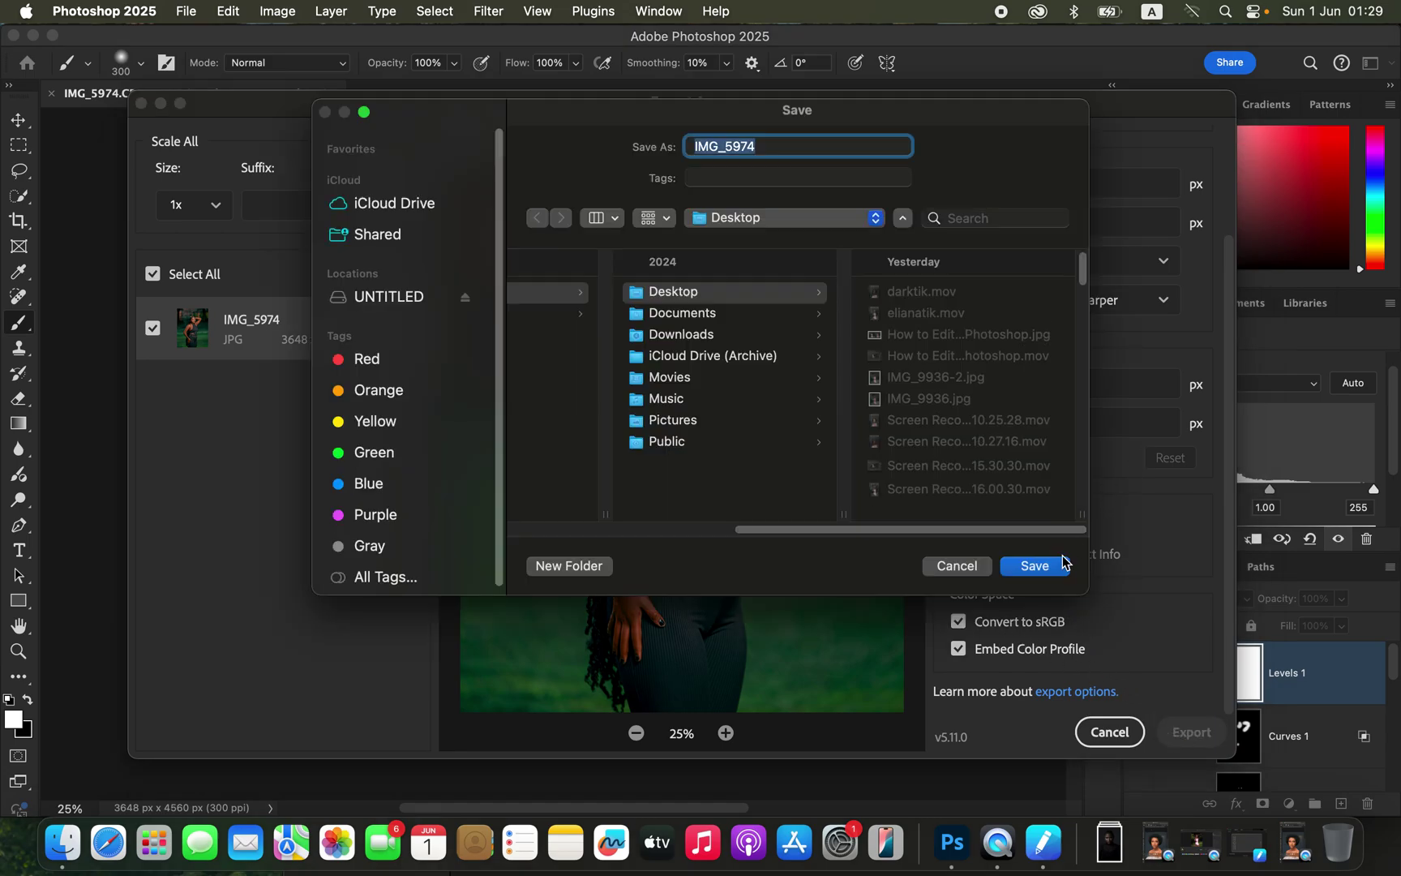
pyautogui.click(1044, 569)
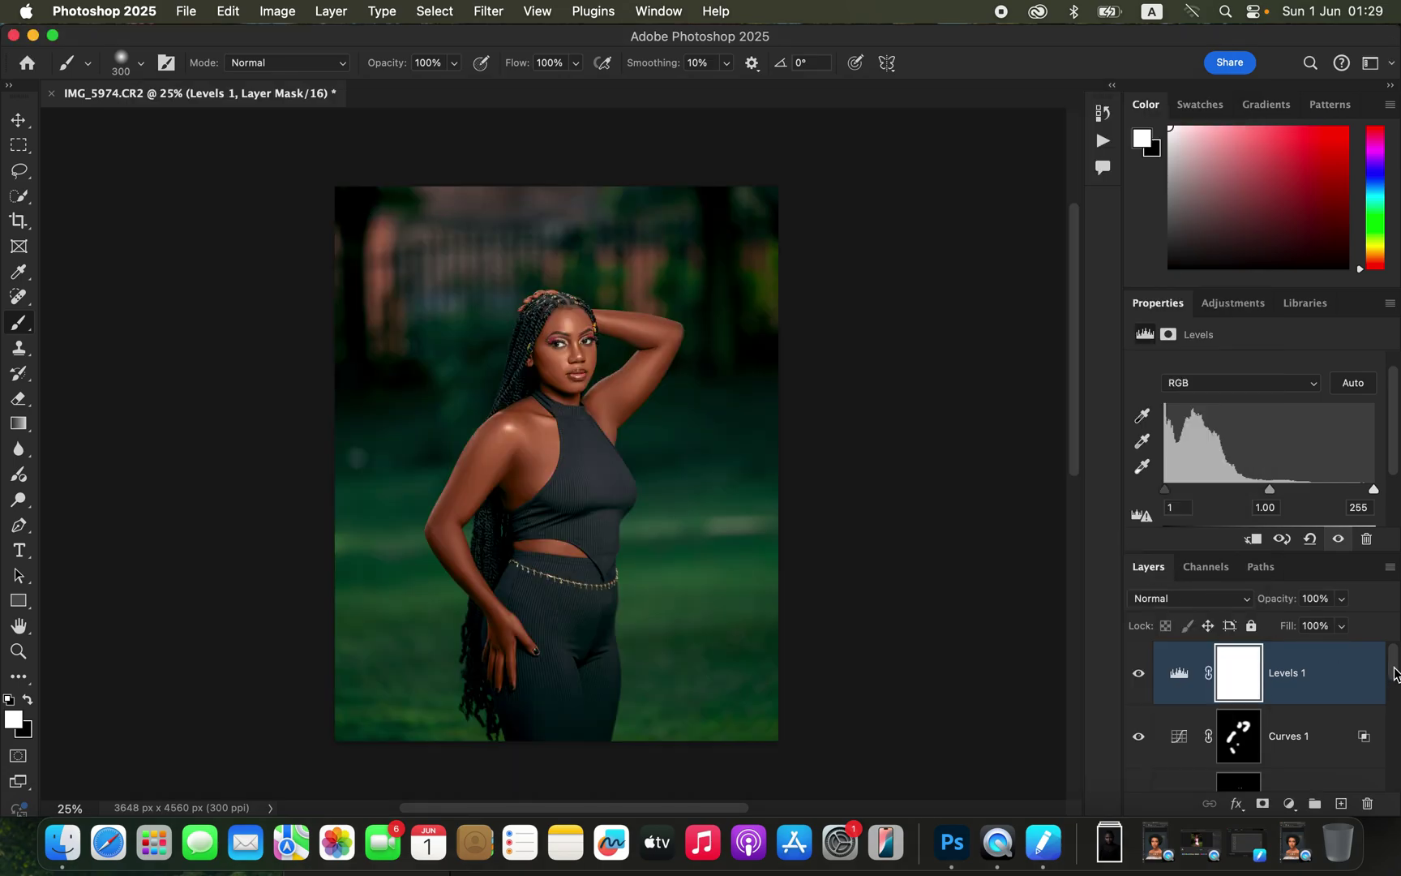
# Compare the finished edit with the original Background layer by repeatedly hiding and showing all the other layers
pyautogui.moveTo(1393, 674); pyautogui.dragTo(1391, 744)
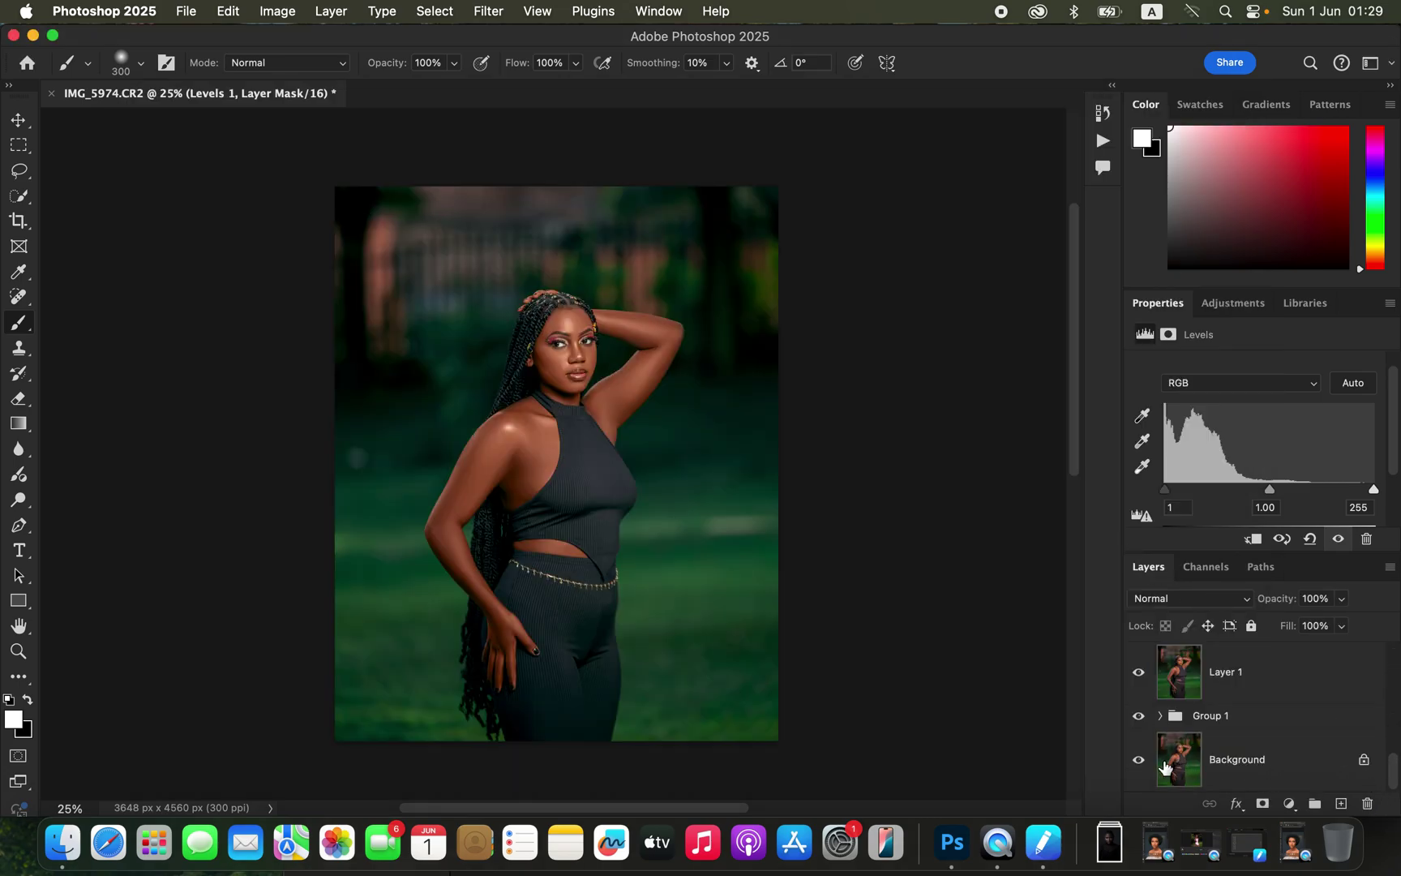
pyautogui.keyDown('alt'); pyautogui.click(1143, 770); pyautogui.keyUp('alt')
pyautogui.keyDown('alt'); pyautogui.click(1142, 769); pyautogui.keyUp('alt')
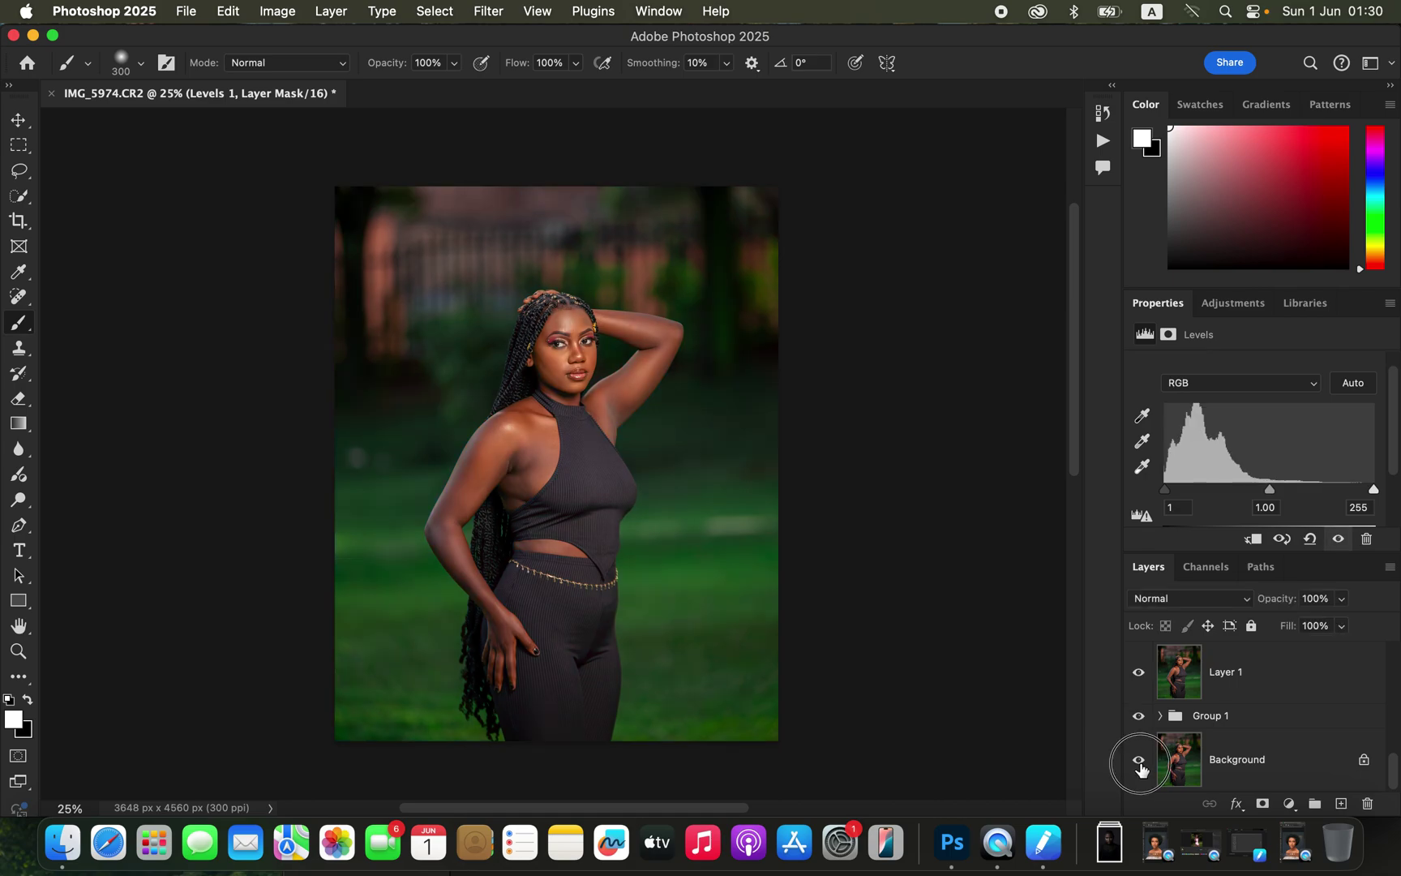
pyautogui.keyDown('alt'); pyautogui.click(1142, 768); pyautogui.keyUp('alt')
pyautogui.keyDown('alt'); pyautogui.click(1142, 769); pyautogui.keyUp('alt')
pyautogui.keyDown('alt'); pyautogui.click(1142, 769); pyautogui.keyUp('alt')
pyautogui.keyDown('alt'); pyautogui.click(1141, 770); pyautogui.keyUp('alt')
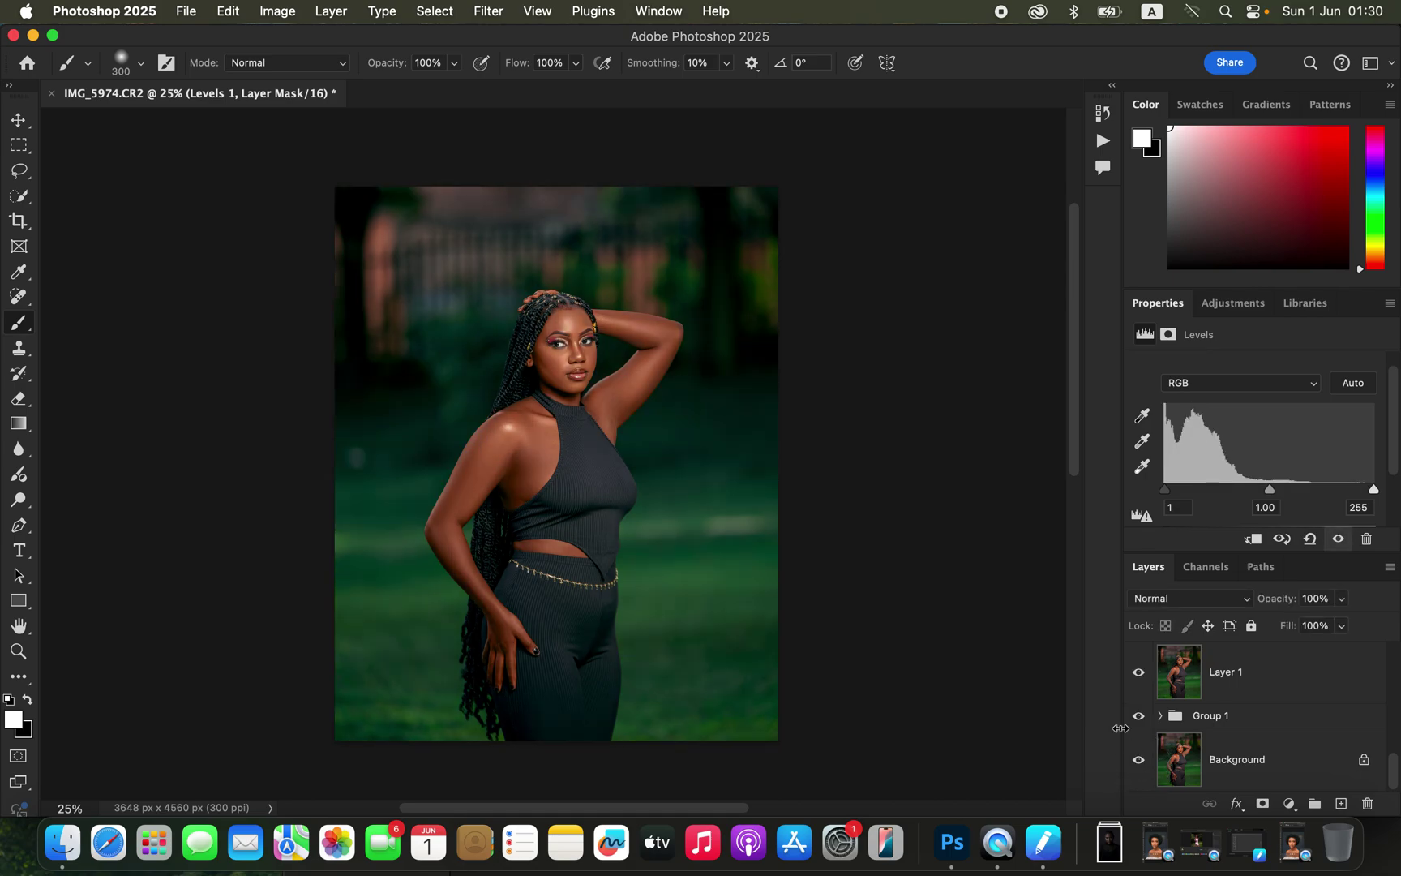